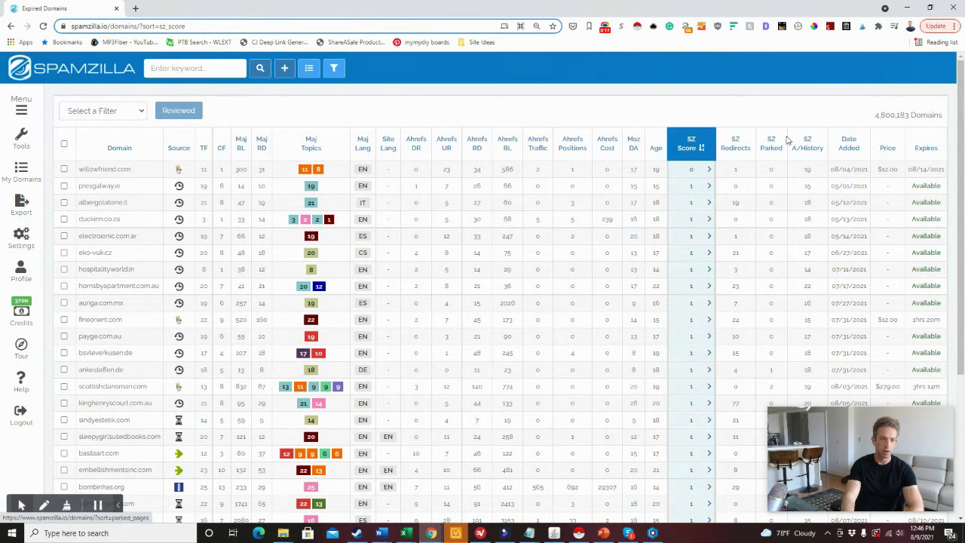
Step: Sort the expired domains by Google Index in descending order
click(691, 149)
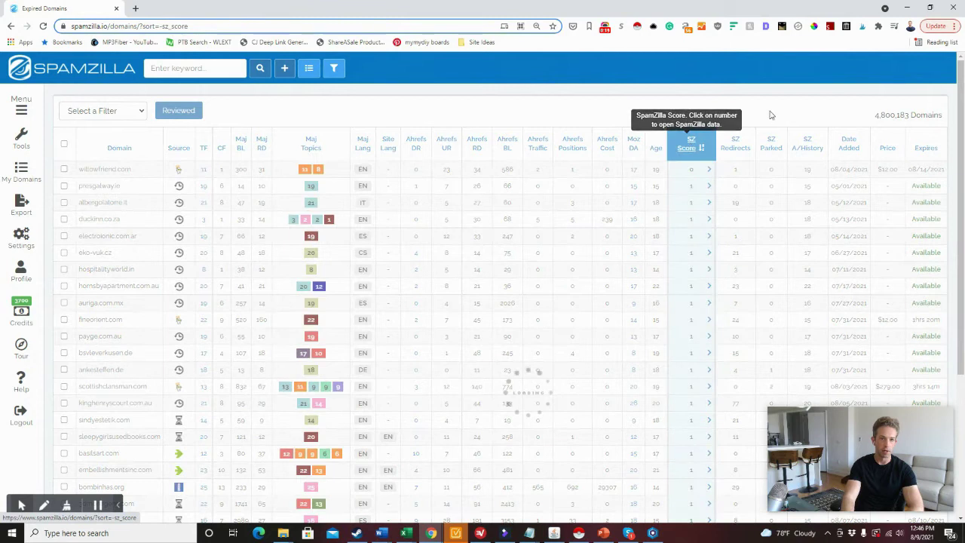
click(699, 152)
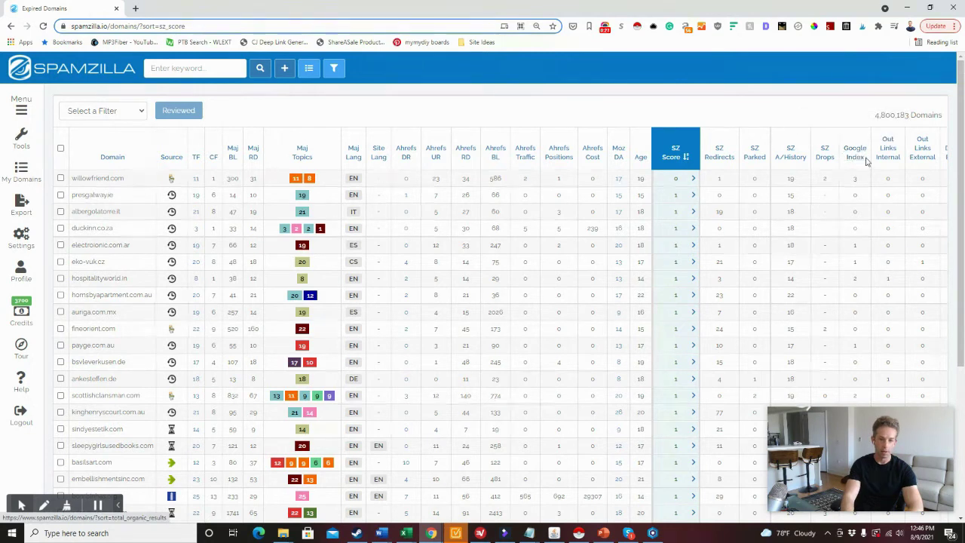
click(859, 158)
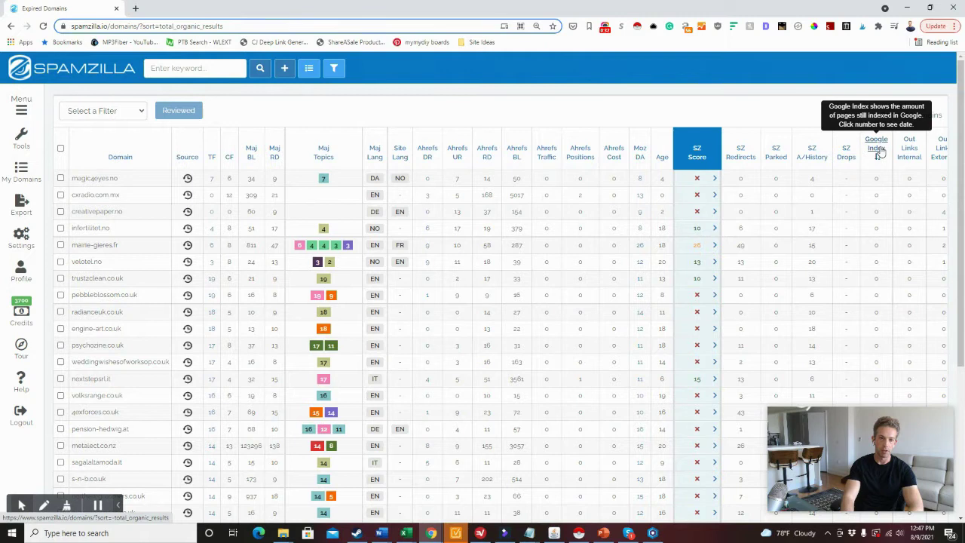
click(879, 149)
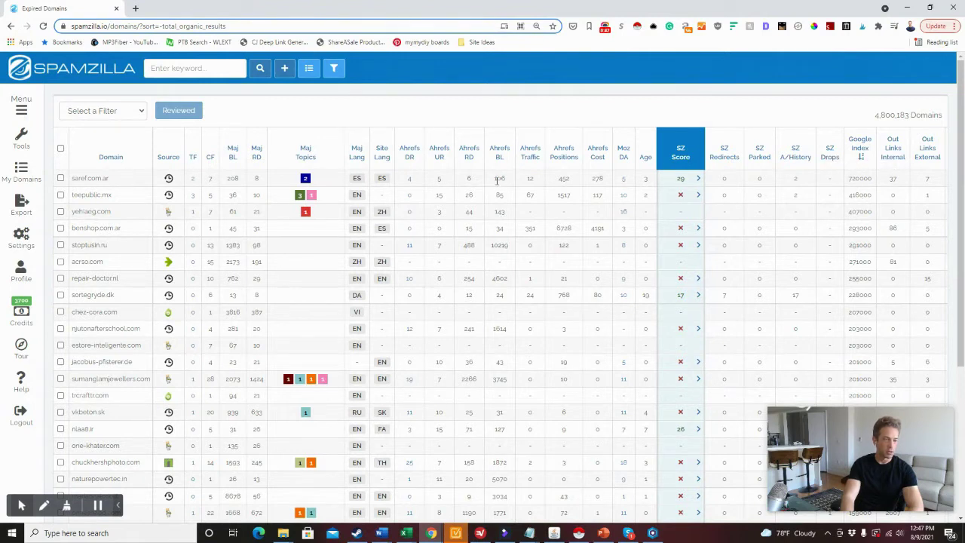
Step: Examine the Google Index counts, SZ Score entries and domain extensions of the highest-indexed domains
drag(849, 179, 870, 179)
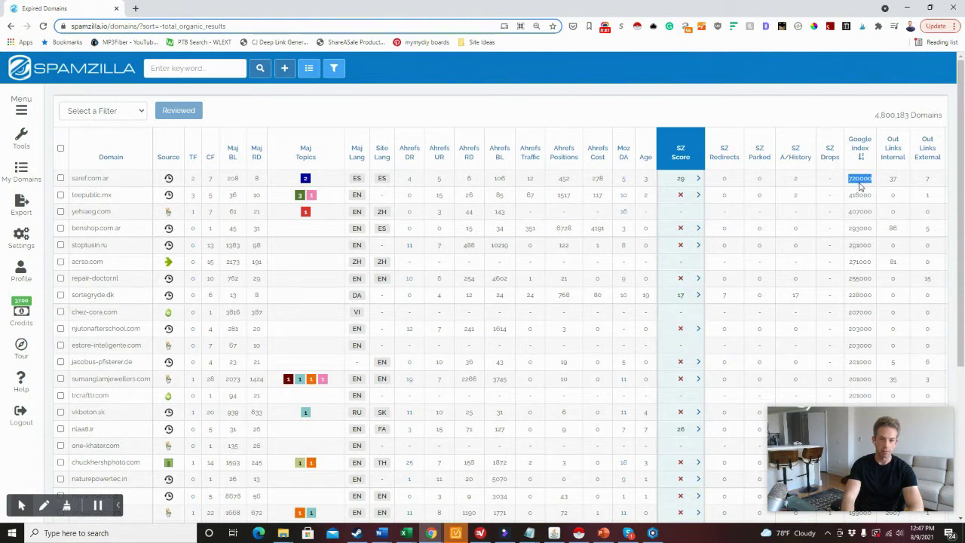
click(861, 178)
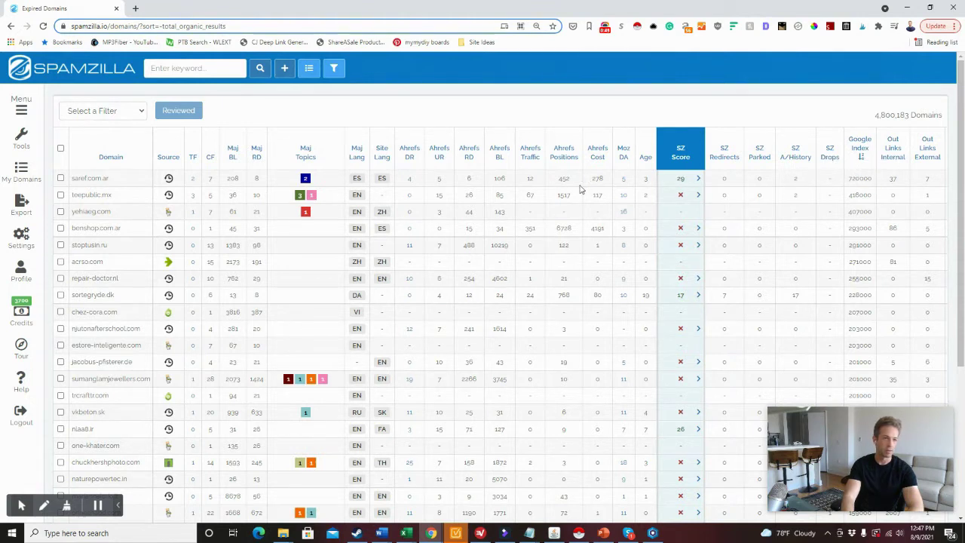
scroll(556, 265, down, 5)
scroll(578, 299, up, 5)
scroll(707, 239, down, 5)
scroll(709, 241, up, 5)
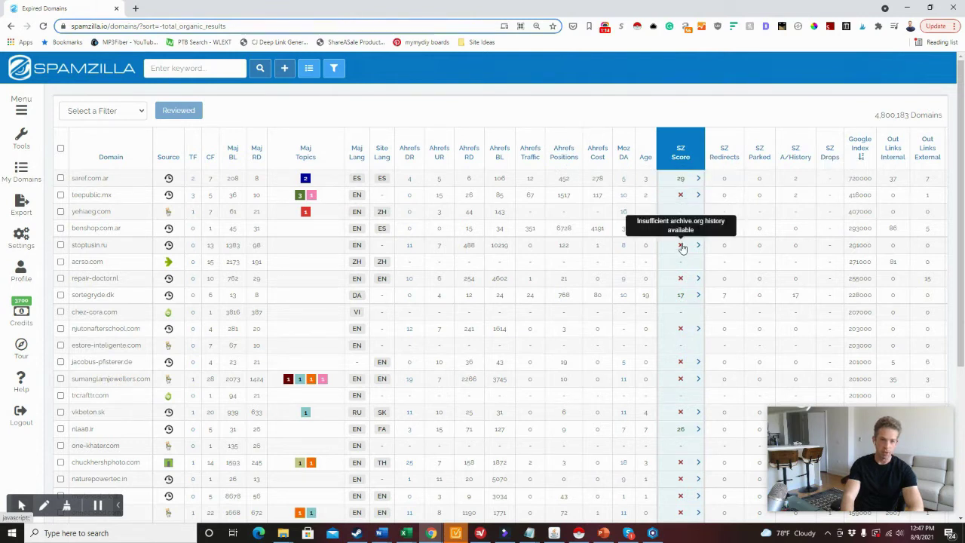
mouse_move(683, 230)
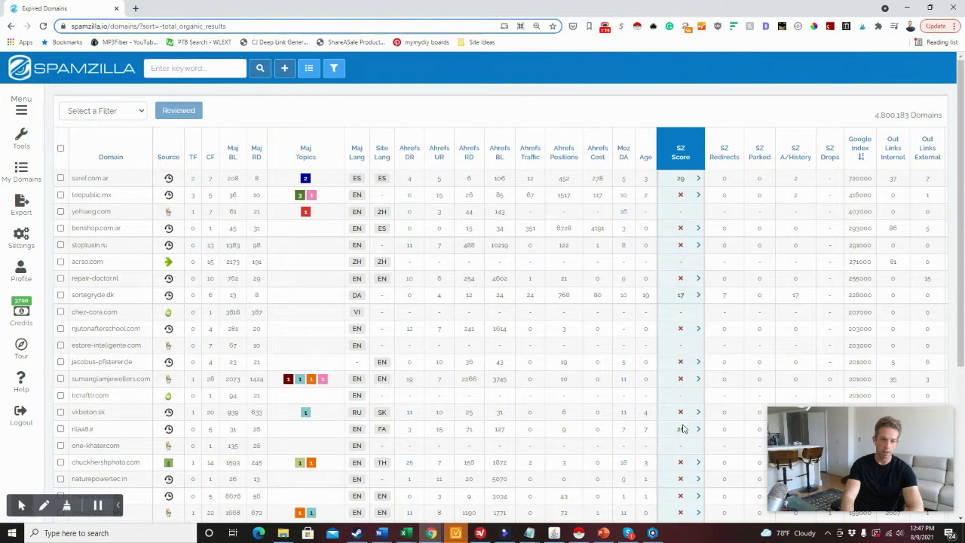
mouse_move(683, 181)
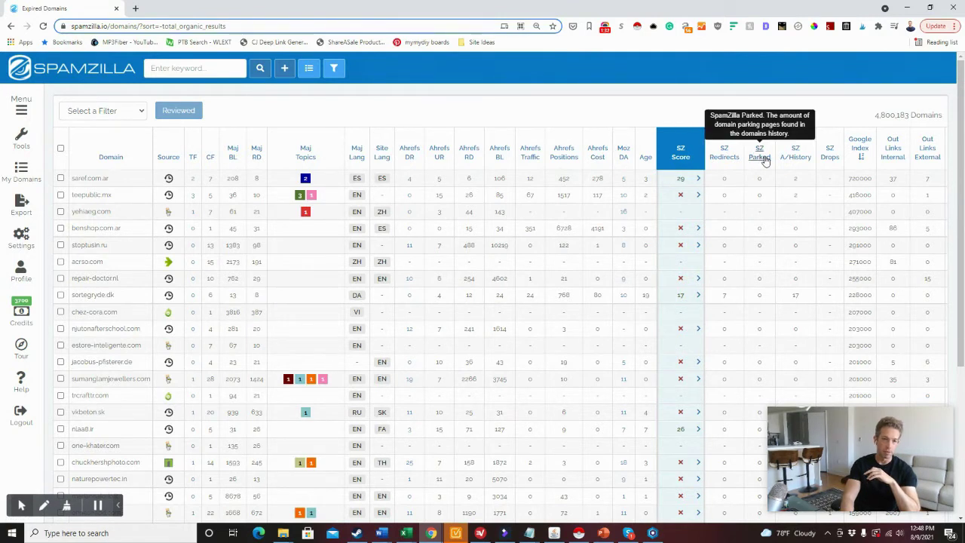
double_click(111, 181)
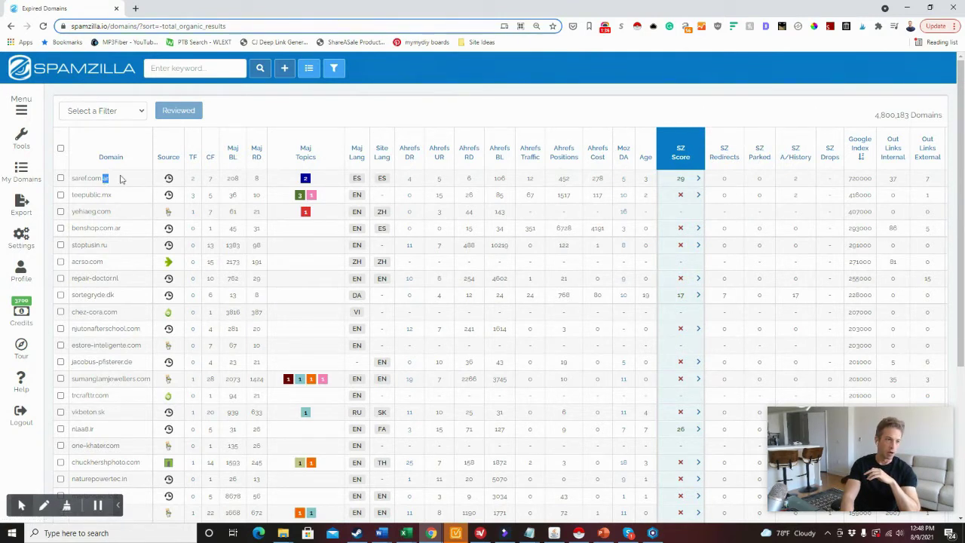
Step: Deselect all country TLDs in the domain filters and apply the filter
click(335, 70)
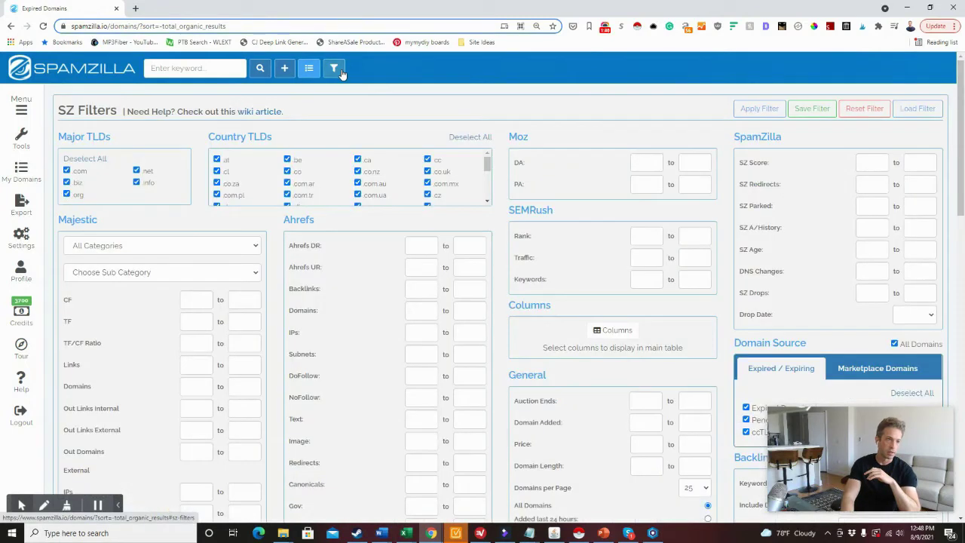
click(453, 138)
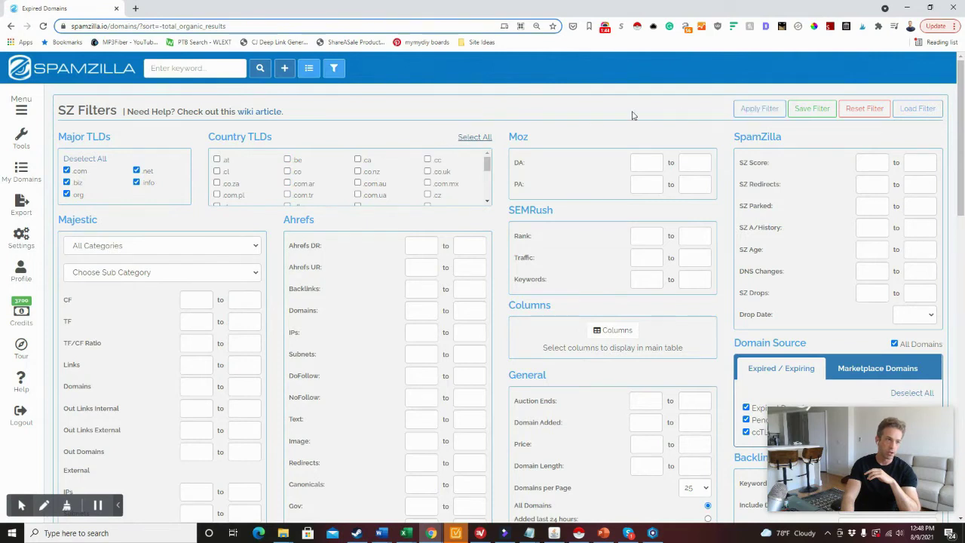
click(761, 109)
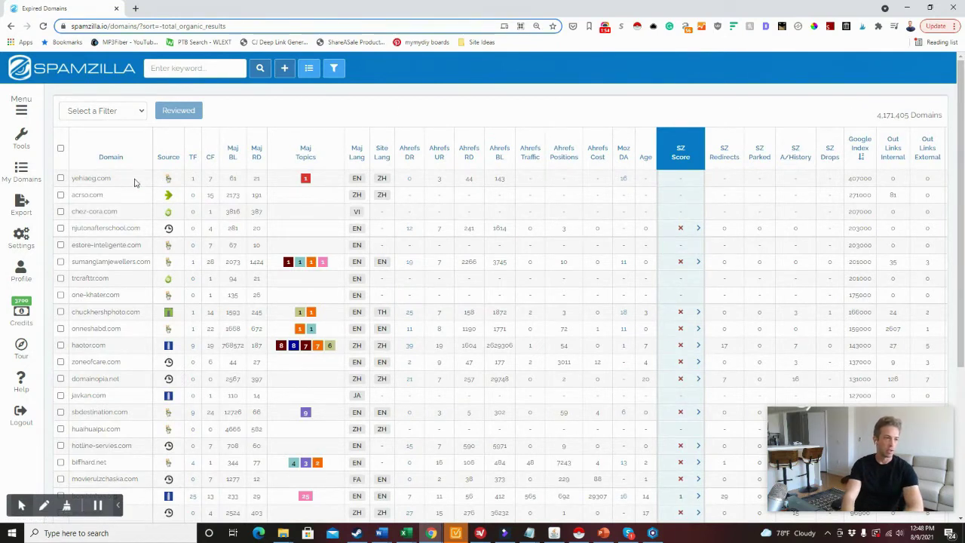
Step: Restrict the Majestic site language filter to en only and apply it to the domain list
click(329, 70)
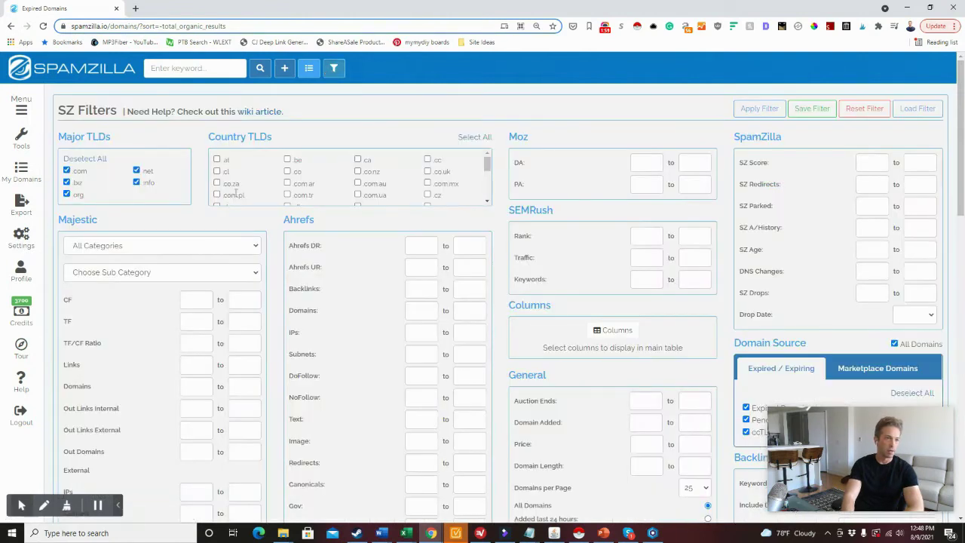
scroll(195, 319, down, 1)
scroll(195, 319, down, 8)
scroll(195, 323, up, 5)
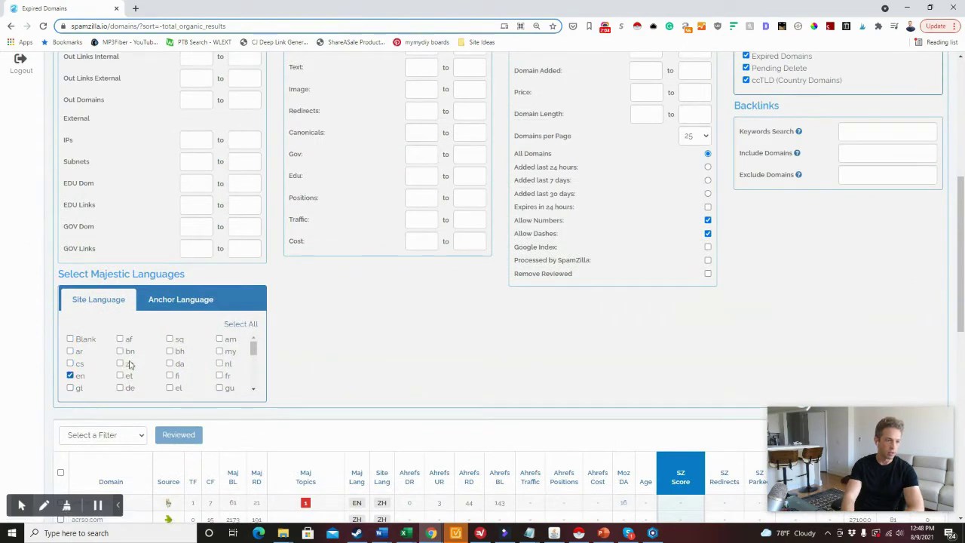
scroll(367, 324, up, 5)
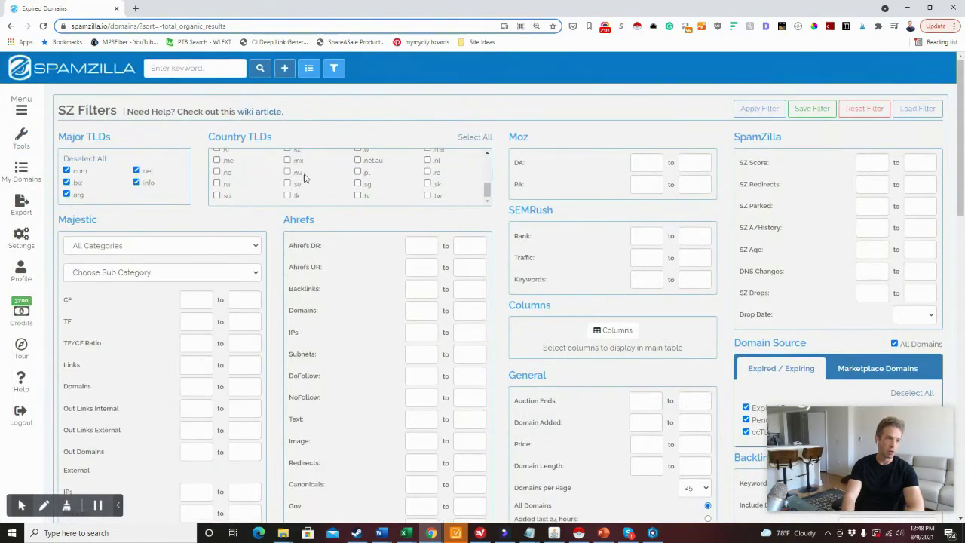
click(759, 112)
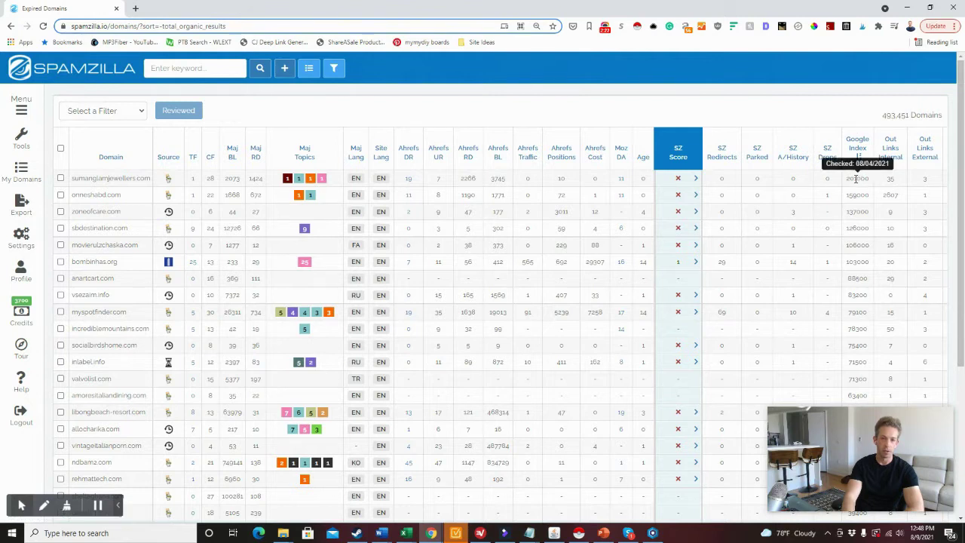
Step: Inspect the Google Index value and expanded SpamZilla data for sumanglamjewellers.com, including its spam message, and collapse the row again
drag(857, 178, 842, 186)
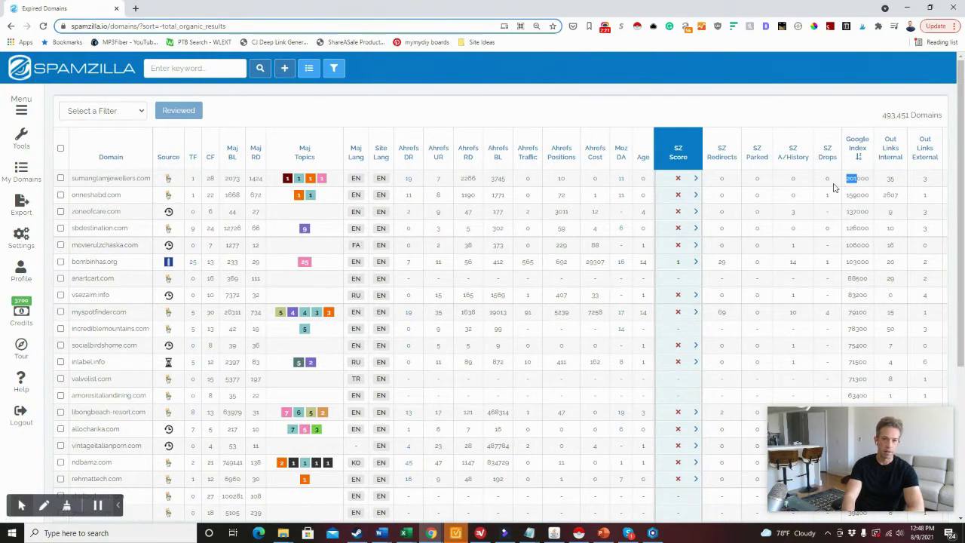
click(696, 178)
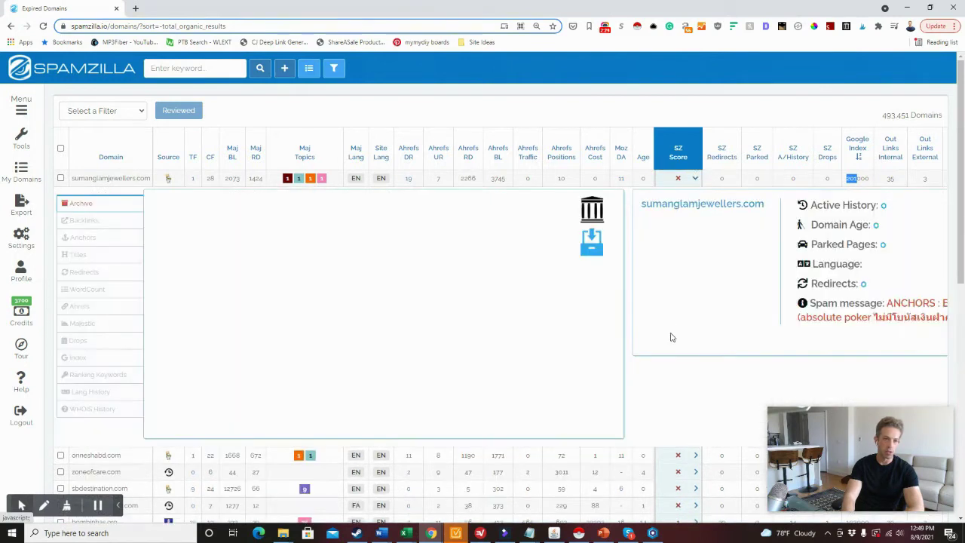
scroll(604, 366, down, 1)
scroll(603, 365, up, 1)
click(695, 180)
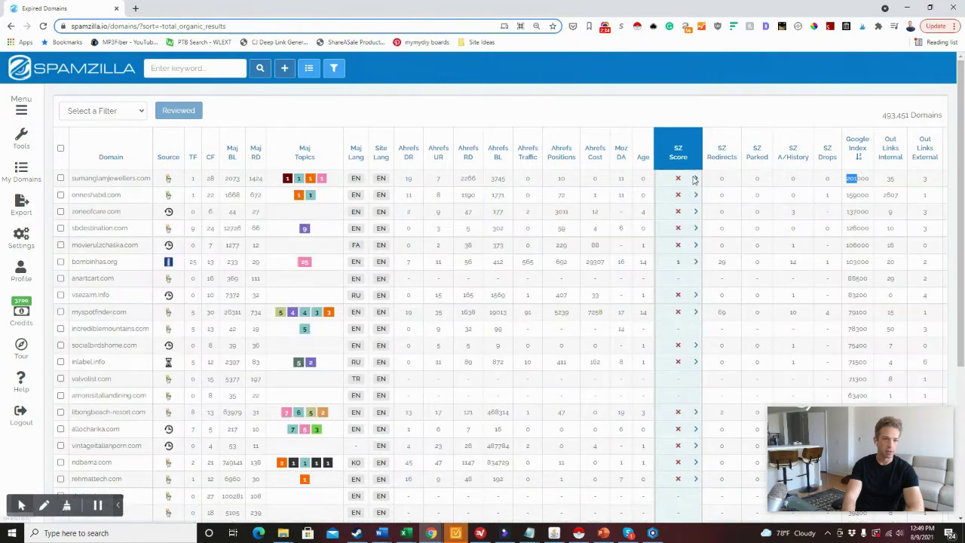
mouse_move(679, 183)
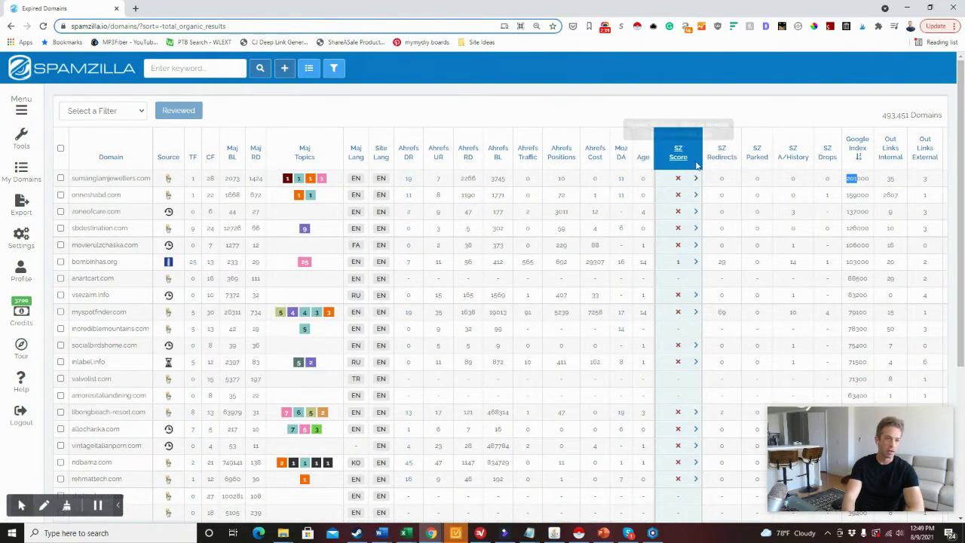
click(694, 178)
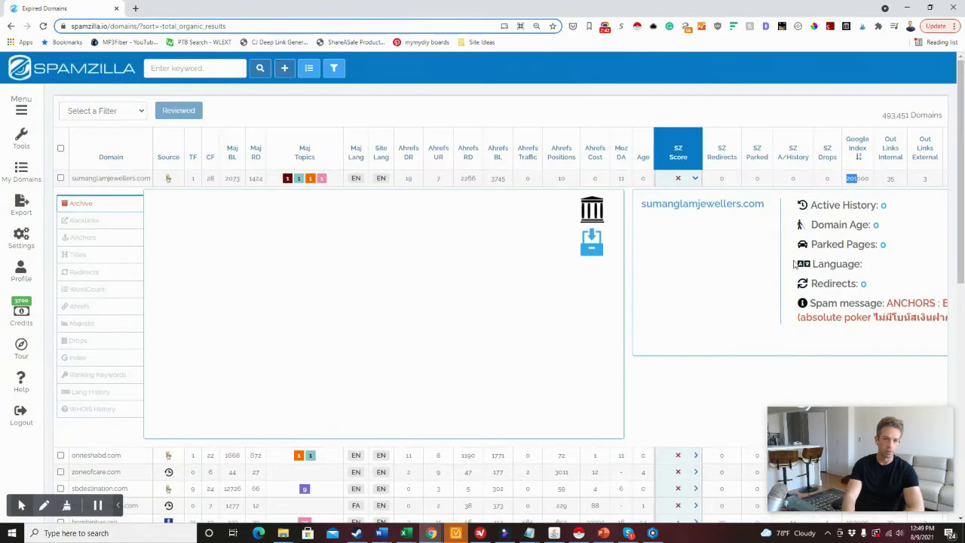
click(695, 179)
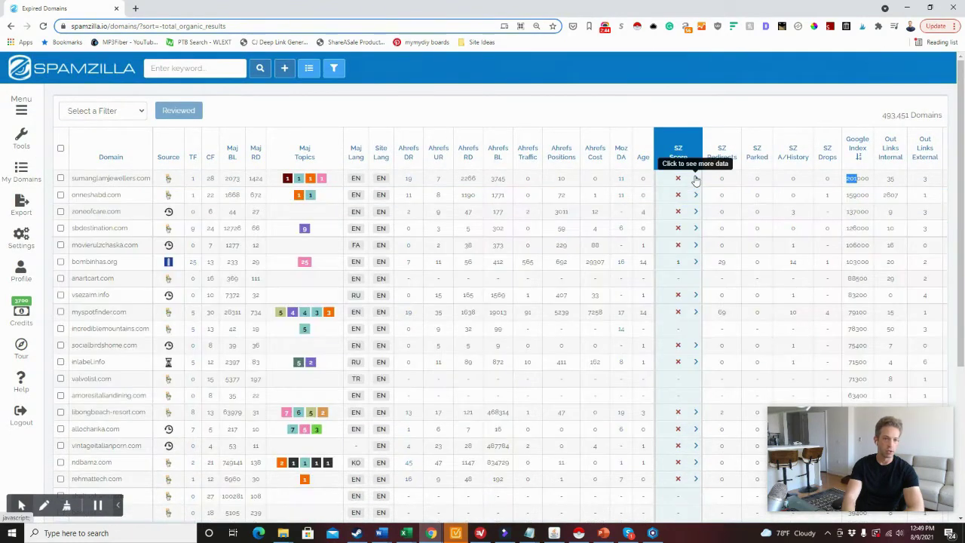
Step: Review the organic search history of sumanglamjewellers.com in Ahrefs and return to the SpamZilla domain list
click(408, 181)
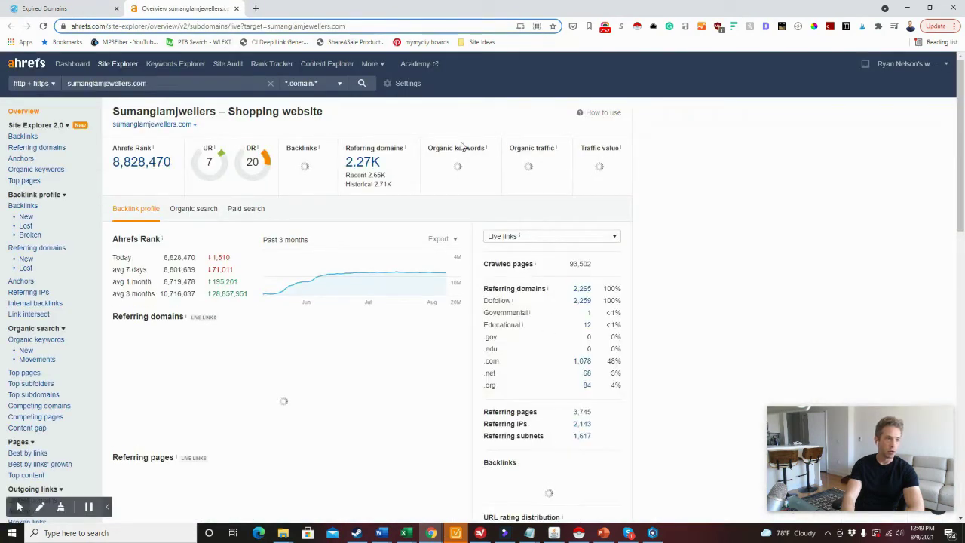
click(190, 209)
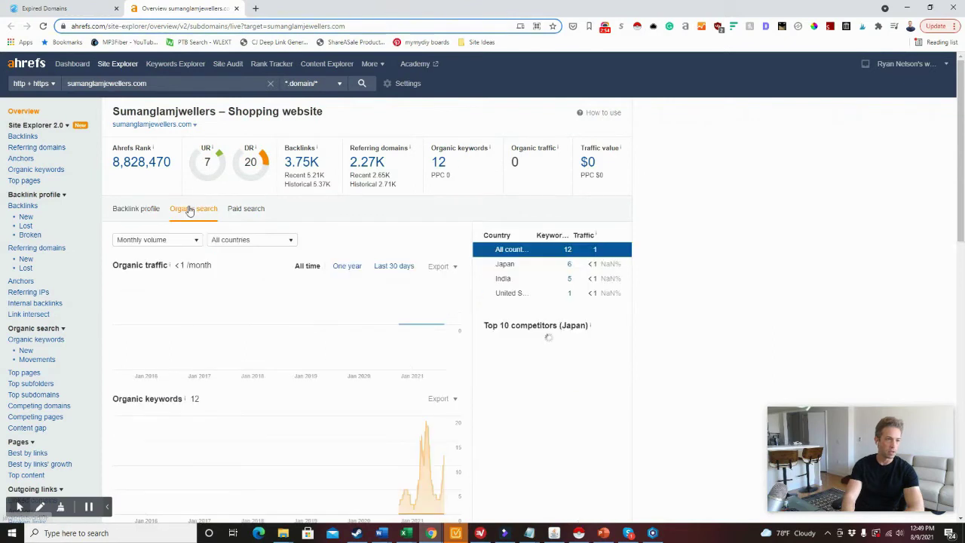
scroll(413, 380, down, 2)
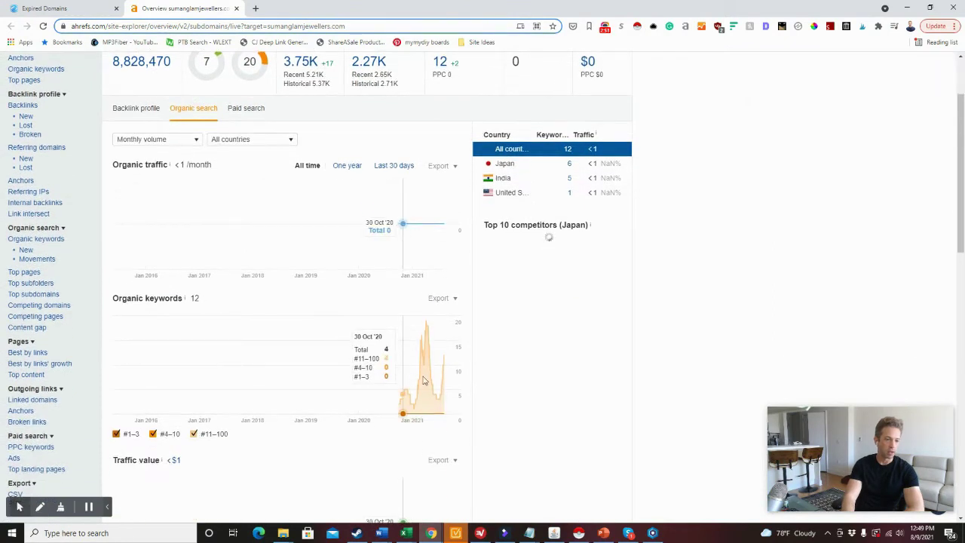
scroll(430, 379, up, 1)
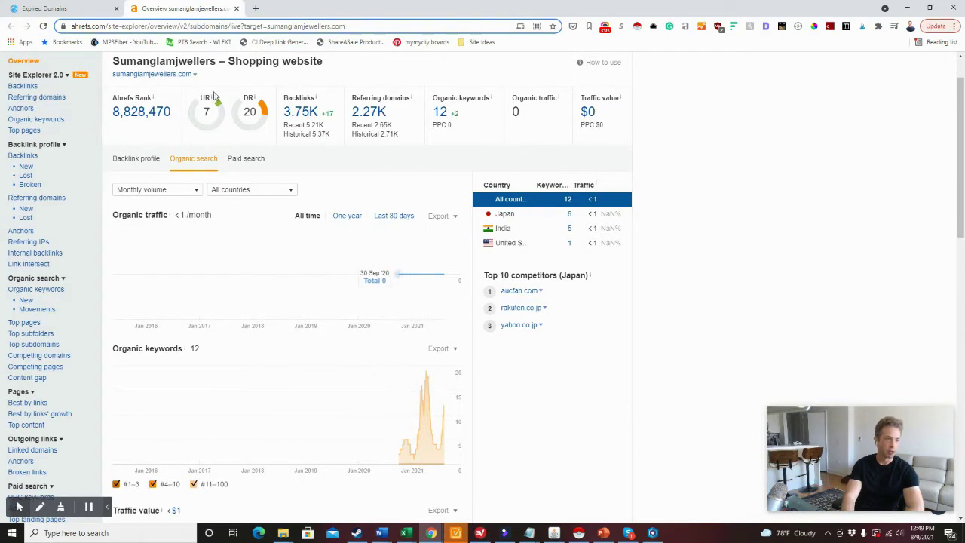
click(76, 8)
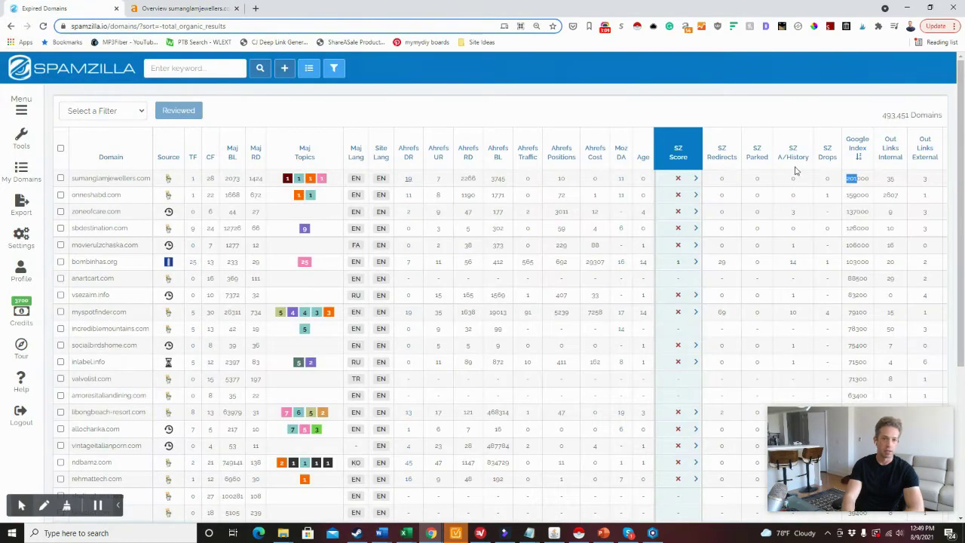
Step: Check the expanded SpamZilla data for sbdestination.com and movierulzchaska.com, collapsing each row after viewing
mouse_move(859, 179)
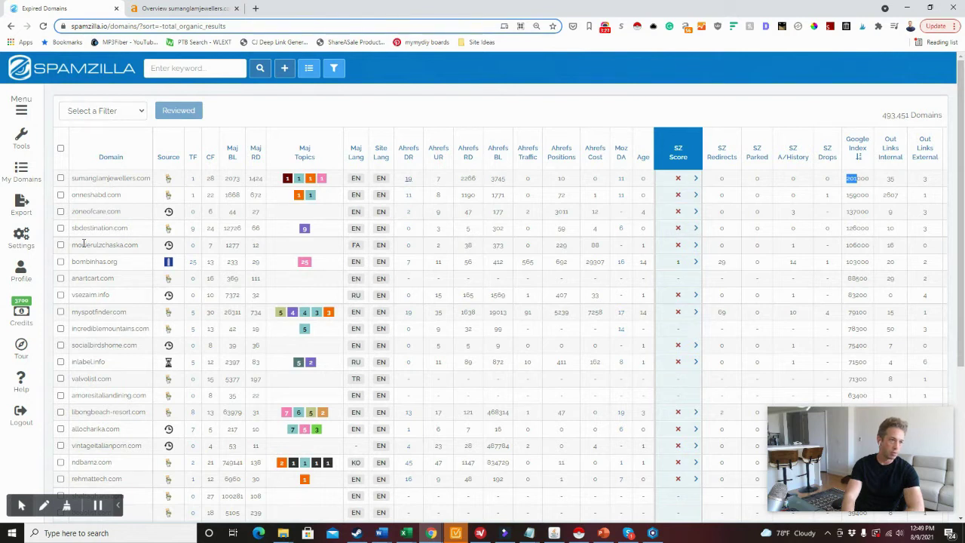
click(695, 229)
click(695, 229)
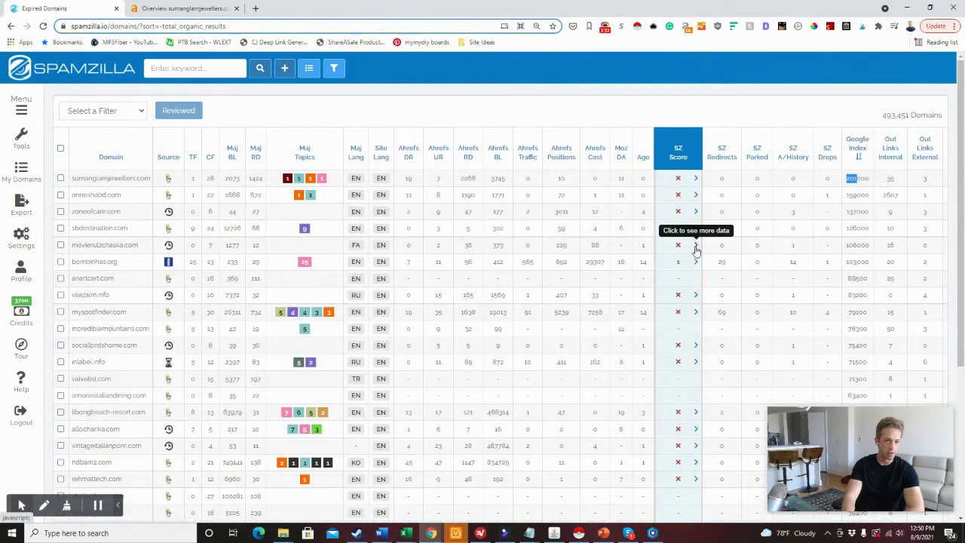
click(696, 246)
scroll(614, 311, down, 1)
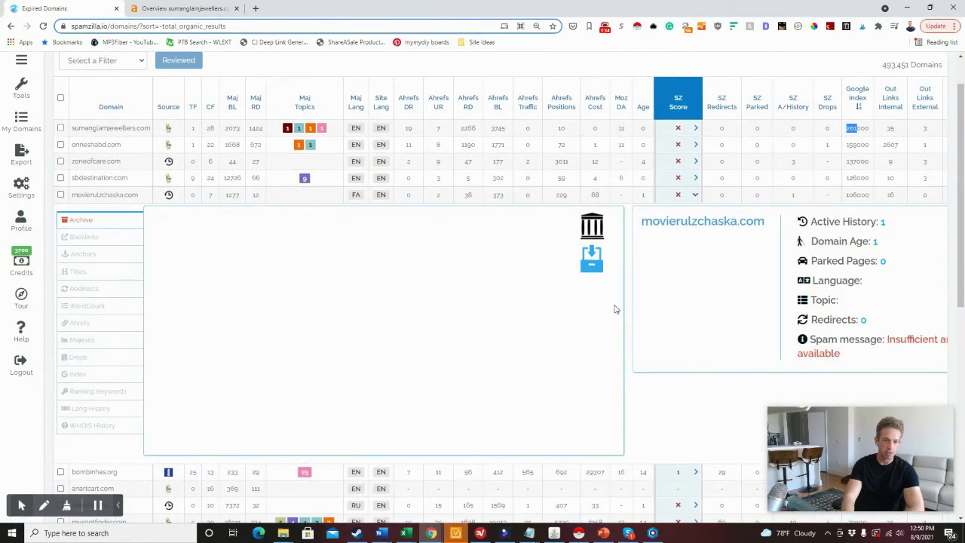
click(694, 196)
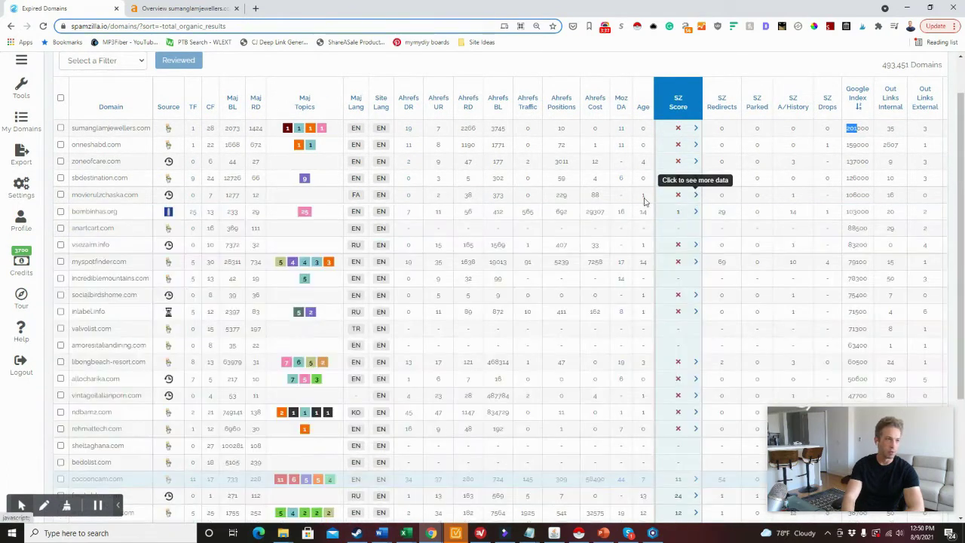
Step: Look through the filtered domains and expand the SpamZilla data for socialbirdshome.com
scroll(82, 220, down, 5)
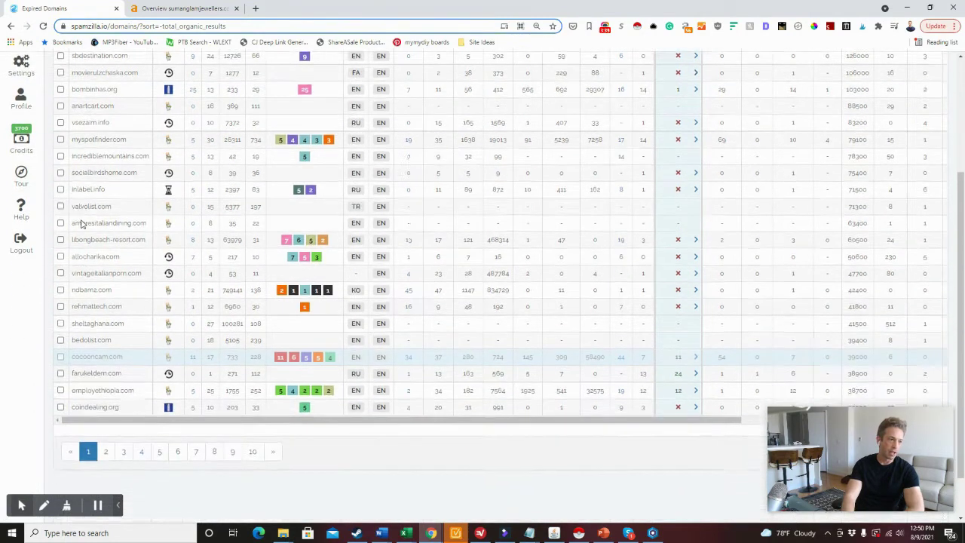
scroll(98, 324, up, 10)
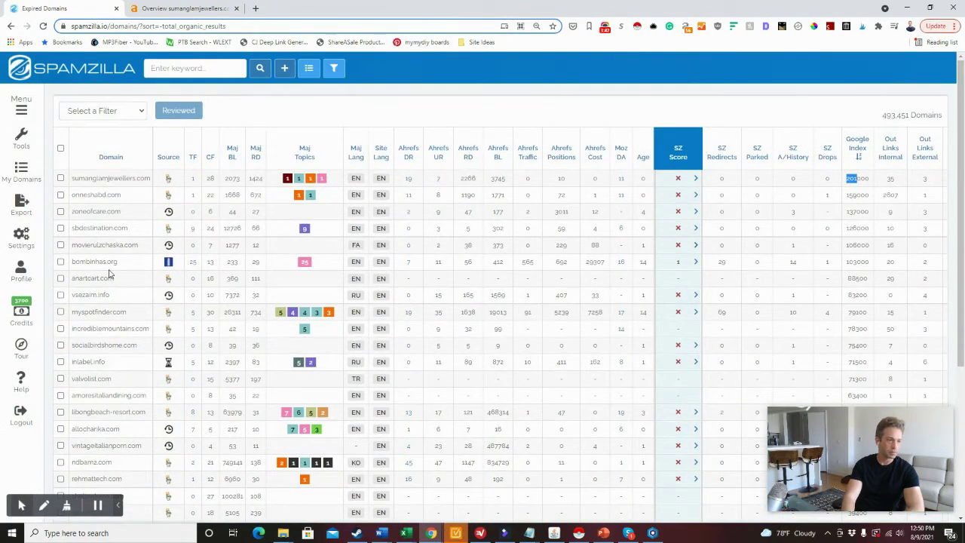
click(696, 345)
scroll(679, 326, down, 3)
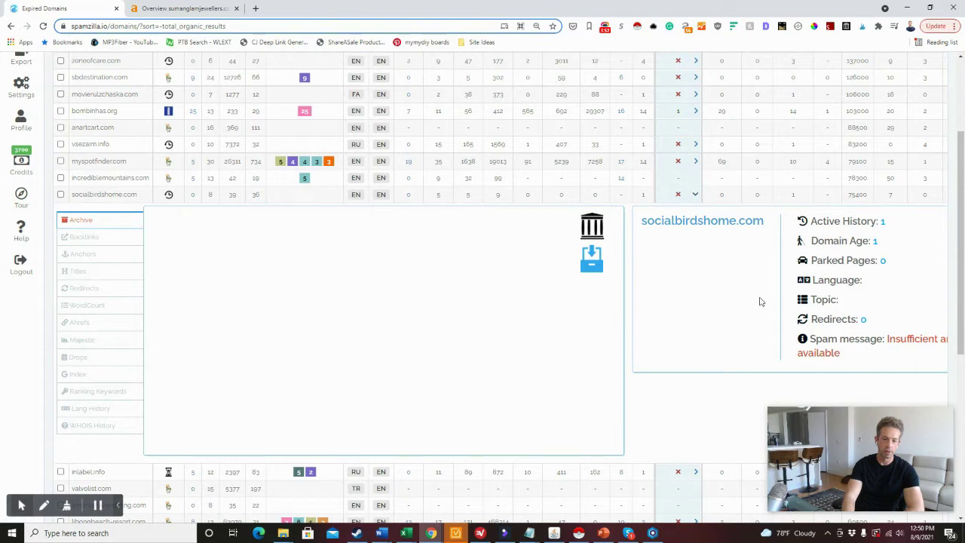
Step: Collapse the socialbirdshome.com row and check its Google Index value and listing source in the domain list
click(694, 196)
scroll(698, 219, up, 1)
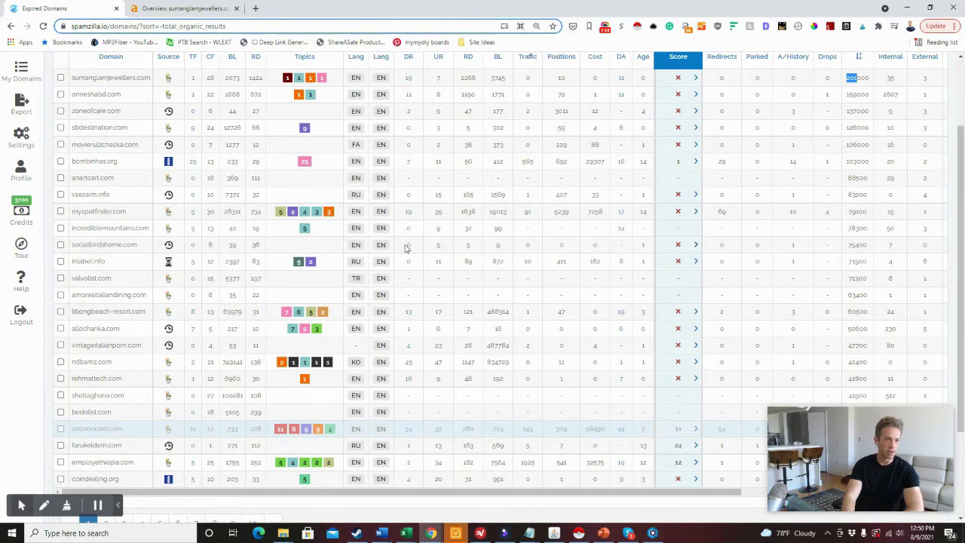
mouse_move(858, 245)
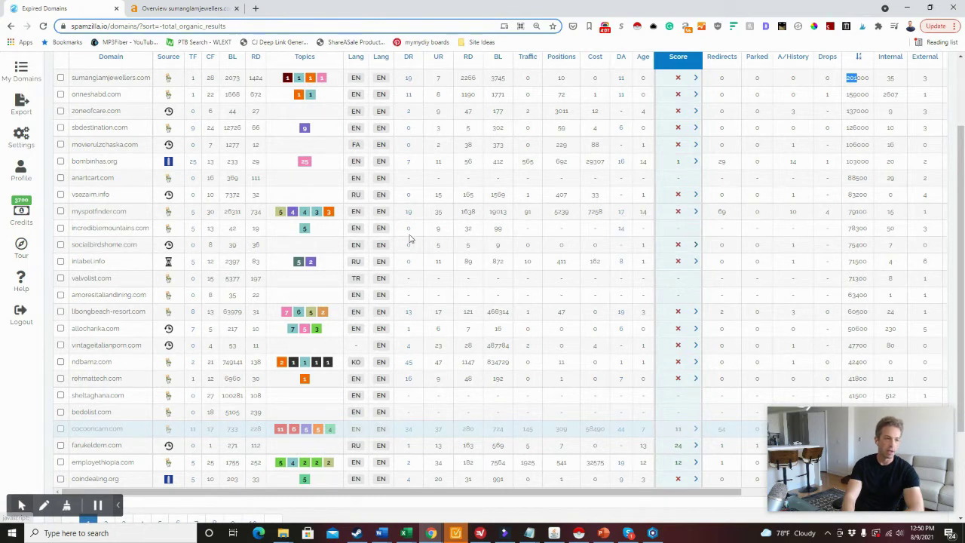
mouse_move(170, 247)
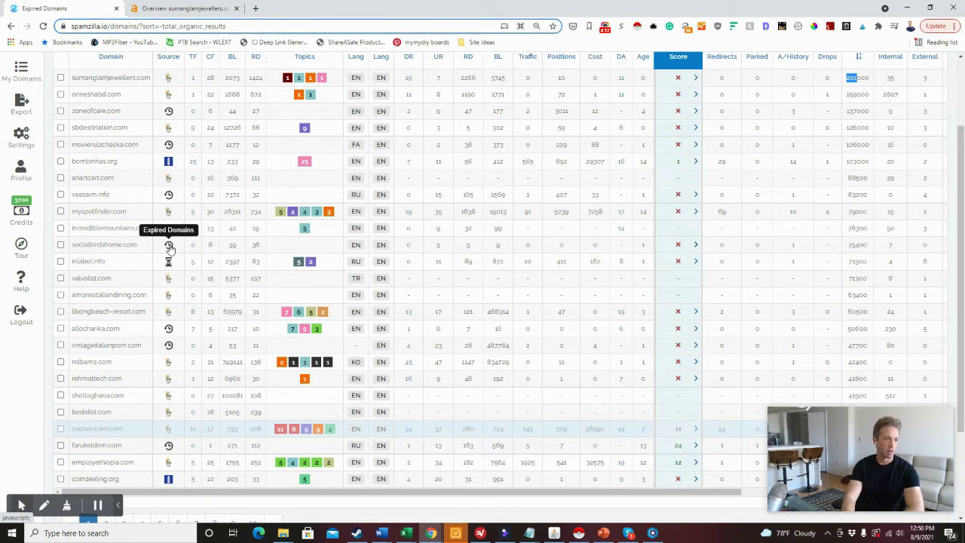
mouse_move(166, 296)
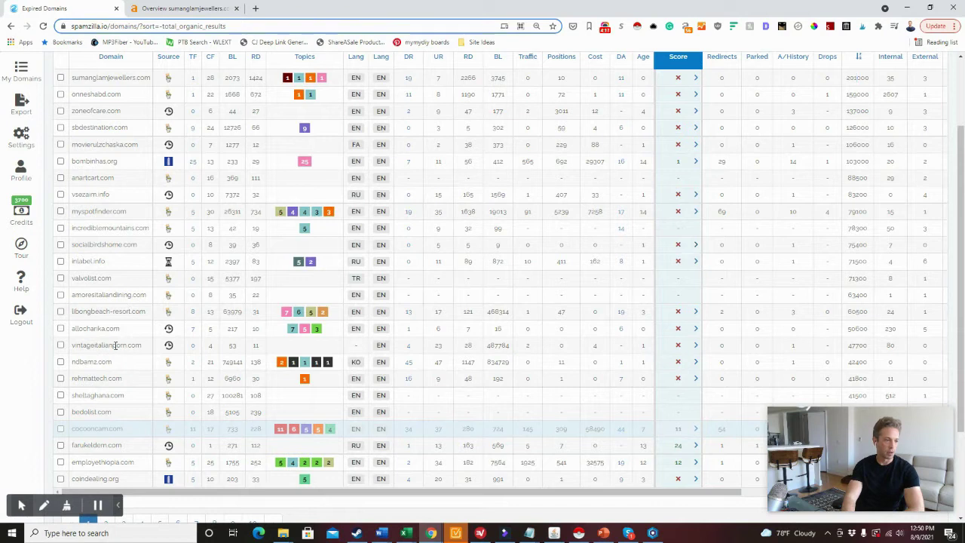
Step: Expand the SpamZilla data for ndbam2.com, read its history and spam message, and collapse the row again
scroll(85, 312, down, 1)
double_click(86, 311)
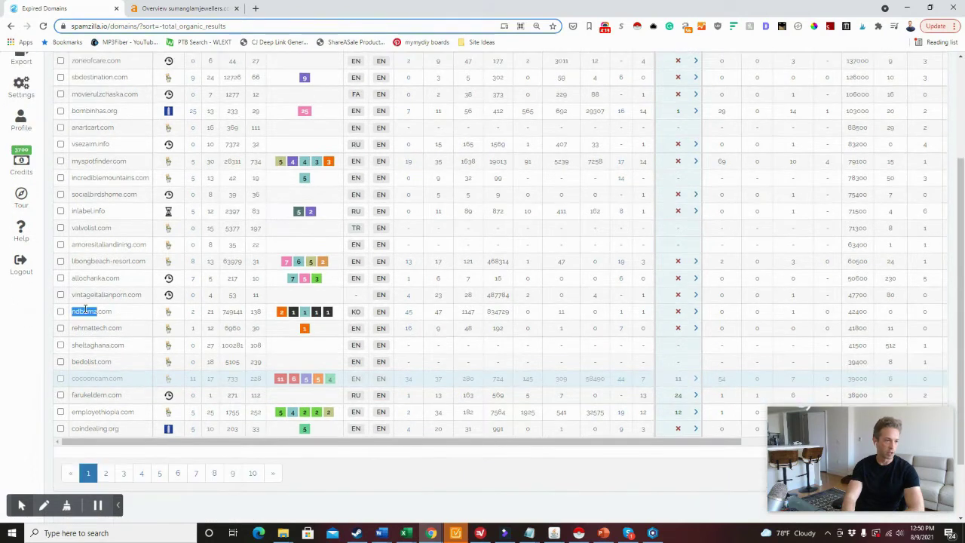
click(695, 311)
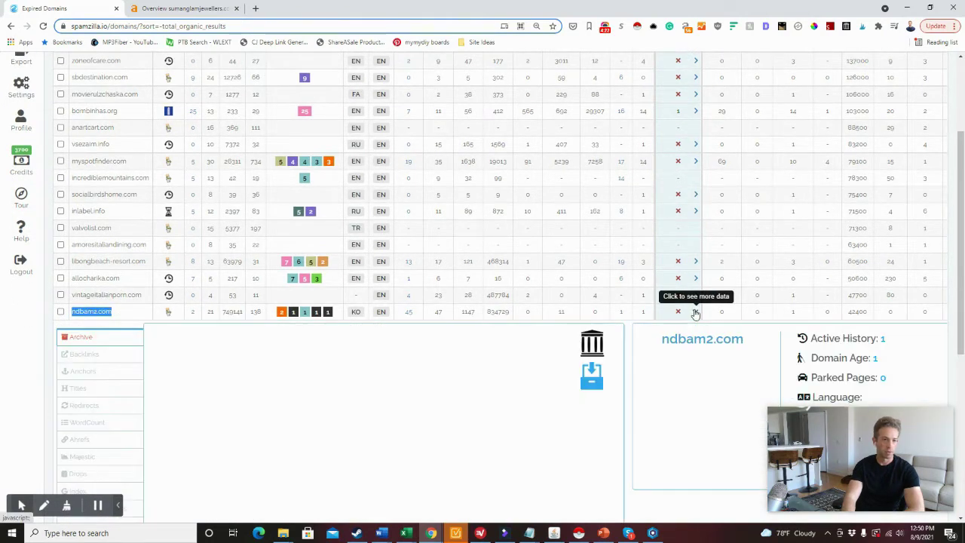
scroll(455, 351, down, 3)
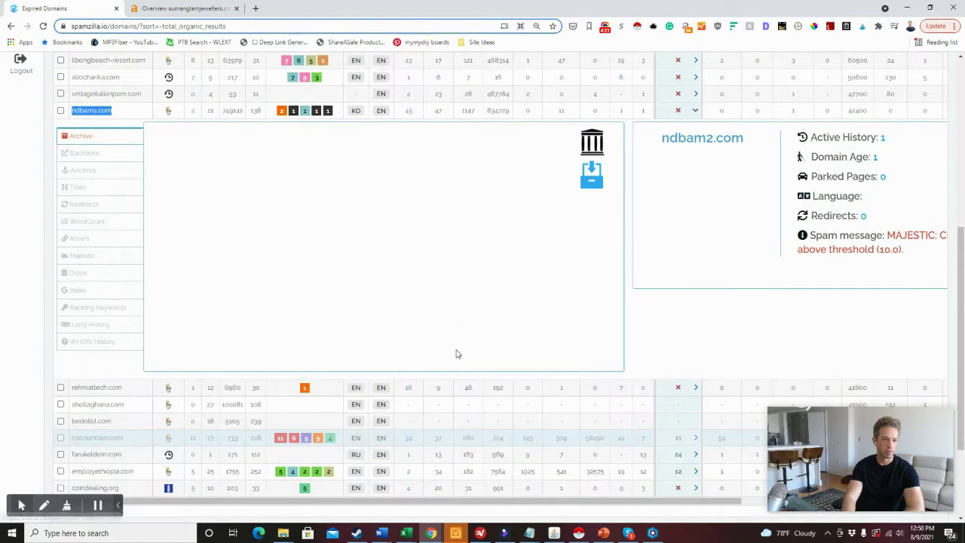
click(694, 111)
scroll(463, 189, up, 3)
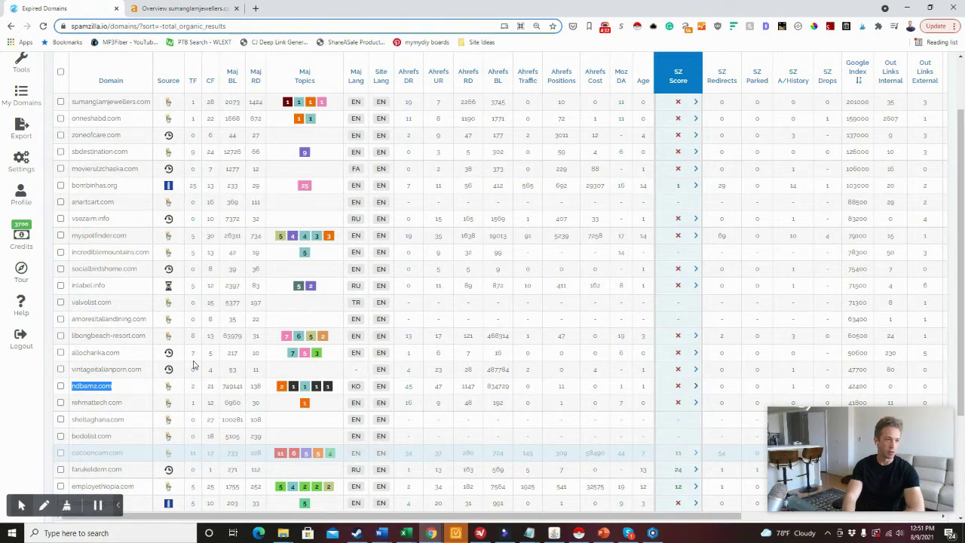
Step: Expand the SpamZilla data for bombinhas.org, view its archived screenshot from 27/01/2021 full size, and close the image
scroll(192, 317, down, 2)
scroll(196, 322, up, 2)
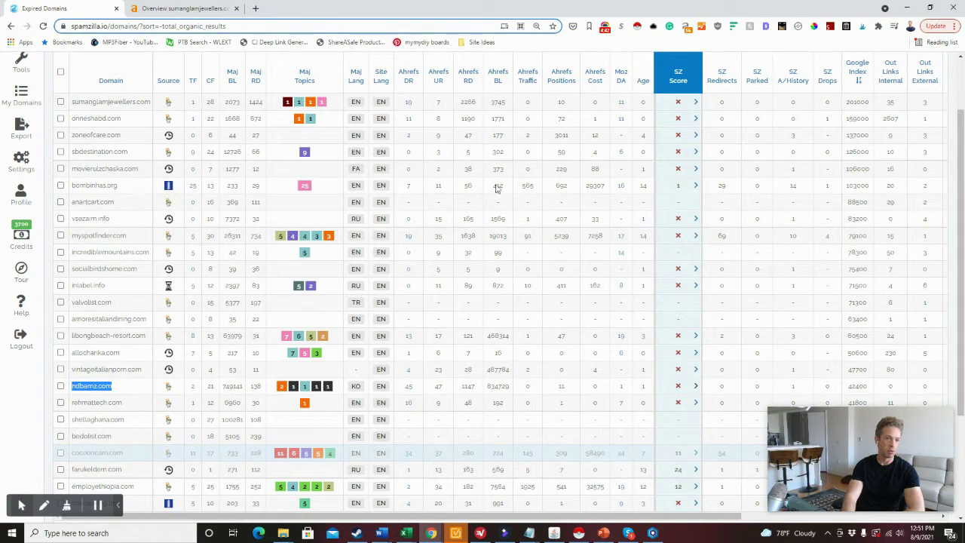
click(694, 188)
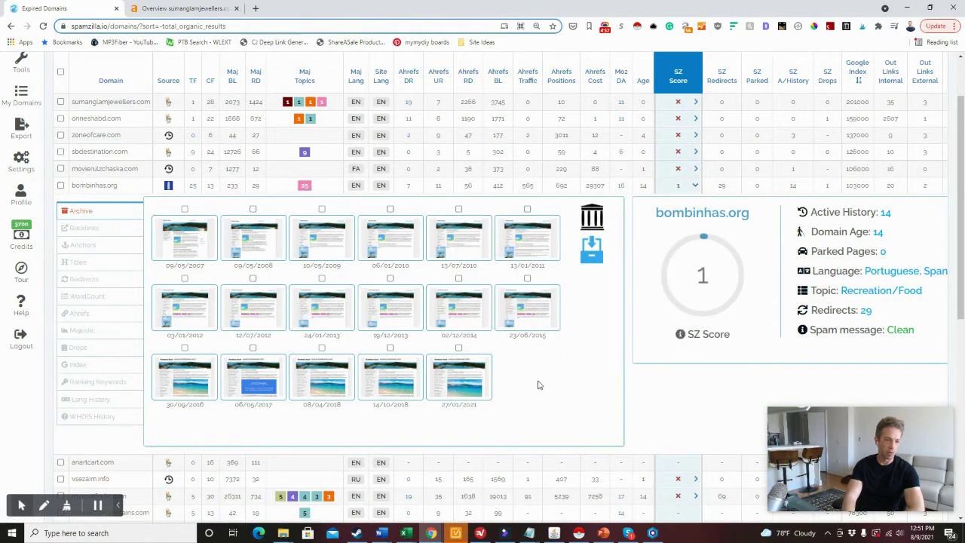
mouse_move(167, 255)
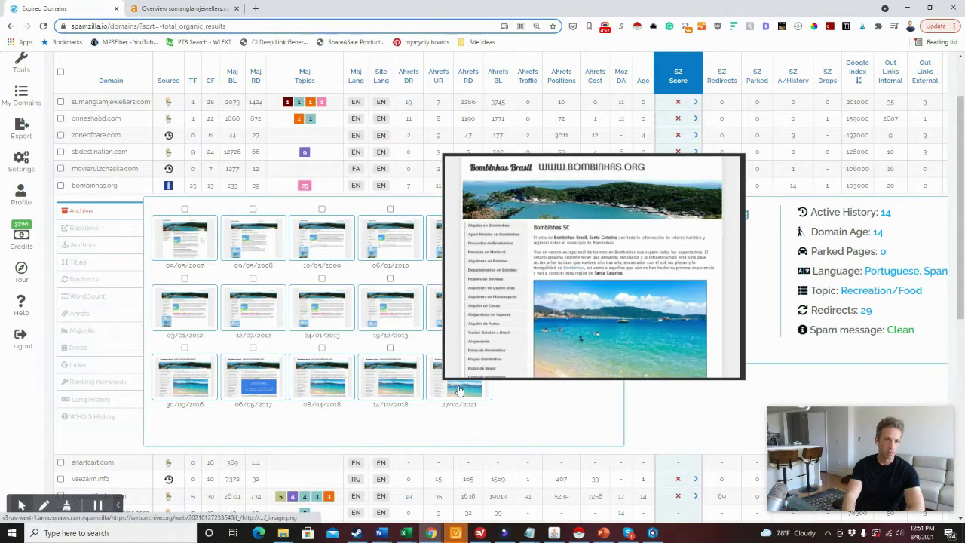
click(459, 390)
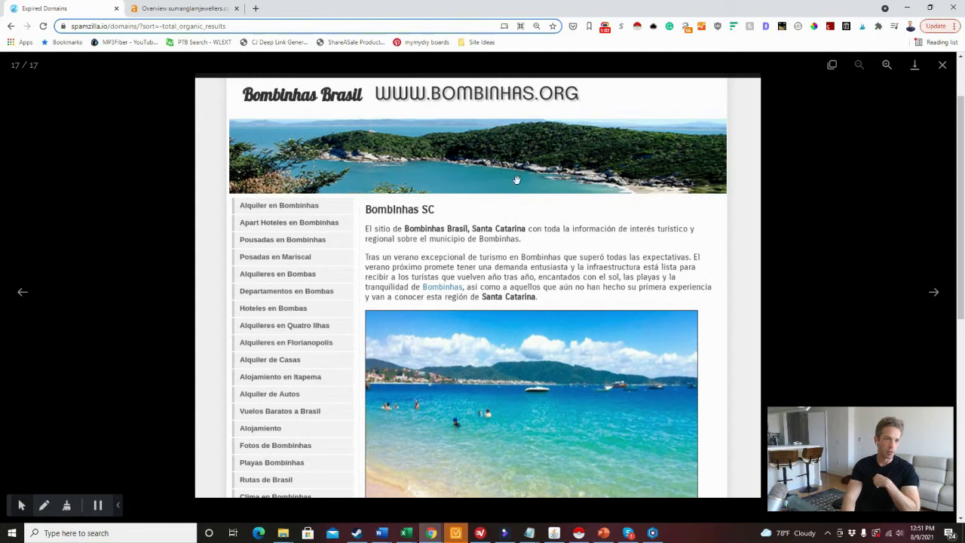
click(943, 65)
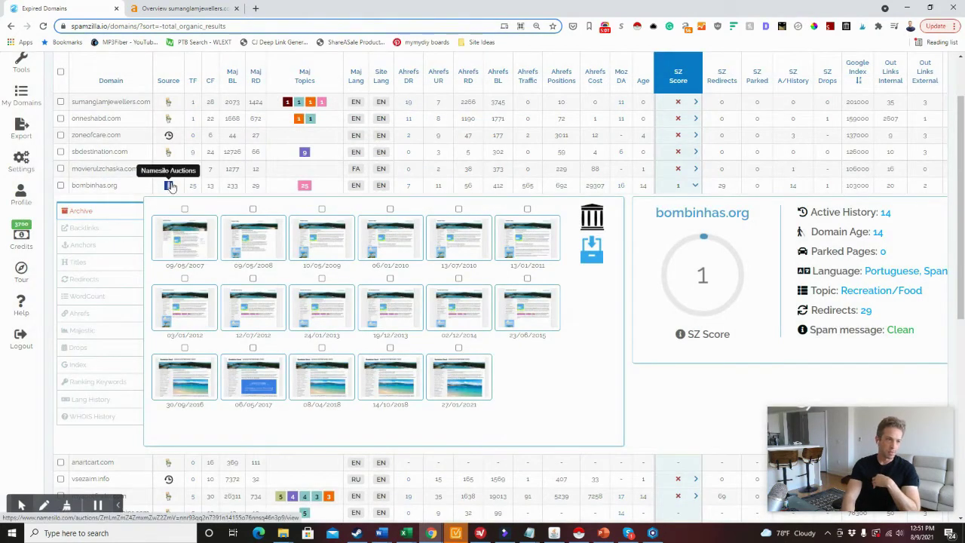
Step: Open bombinhas.org in Ahrefs from its DR value, close the sumanglamjewellers.com report, and examine the organic traffic and keyword history
click(408, 189)
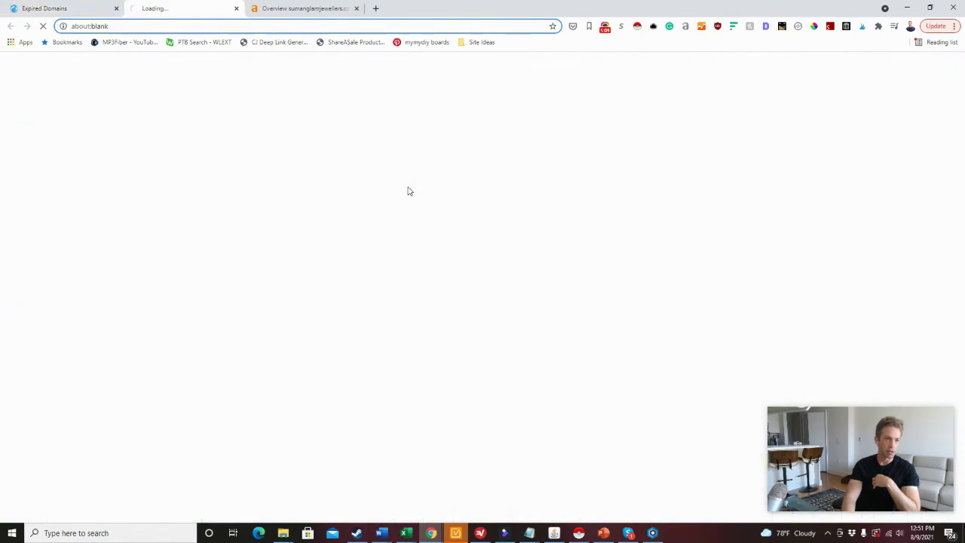
click(357, 9)
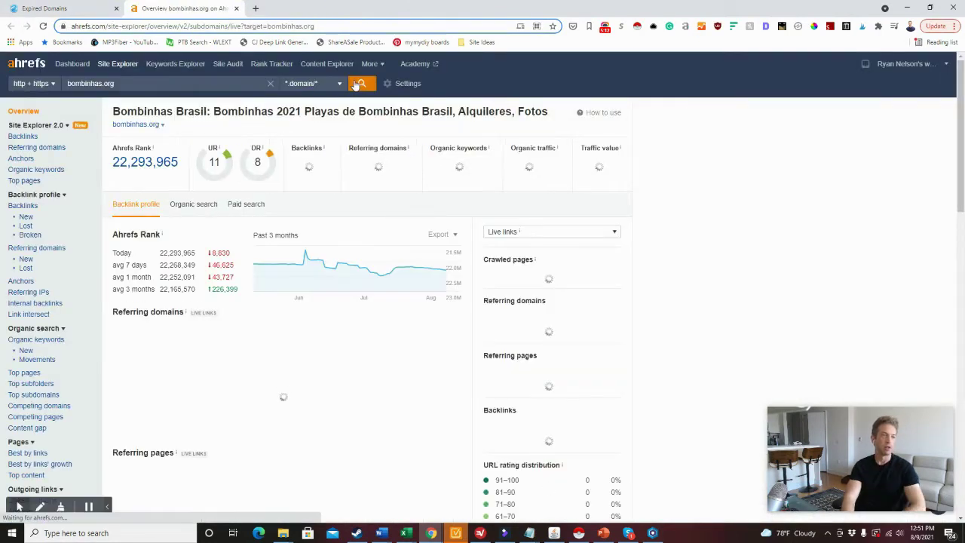
click(220, 207)
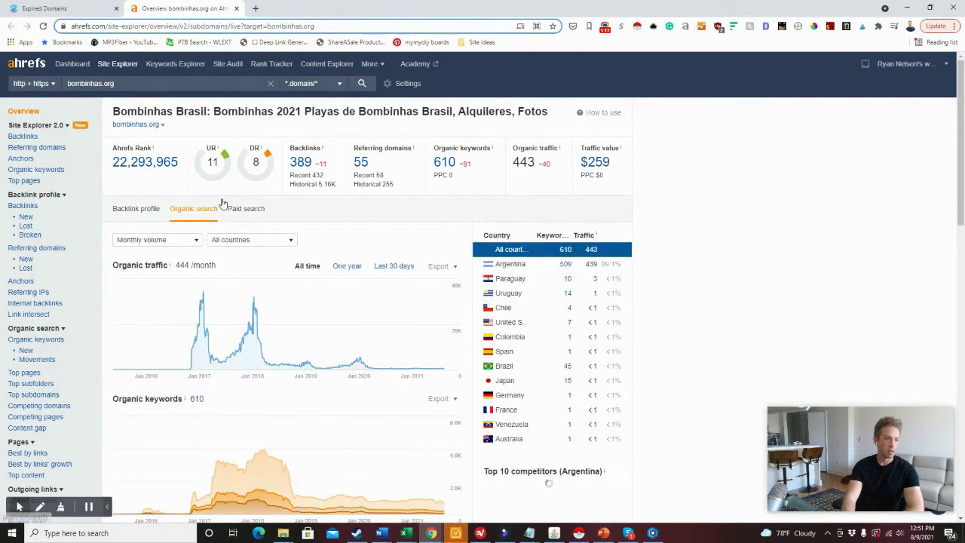
scroll(261, 189, down, 1)
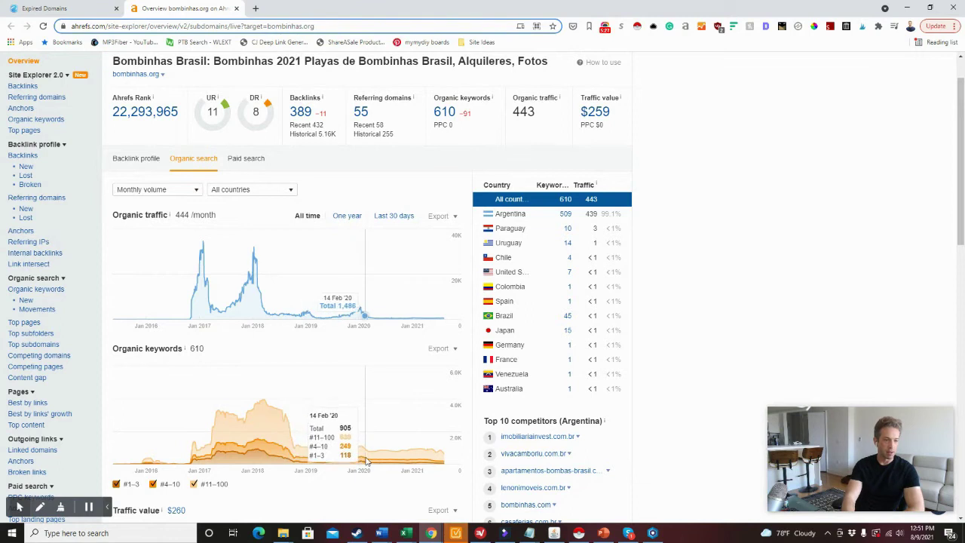
scroll(434, 370, up, 1)
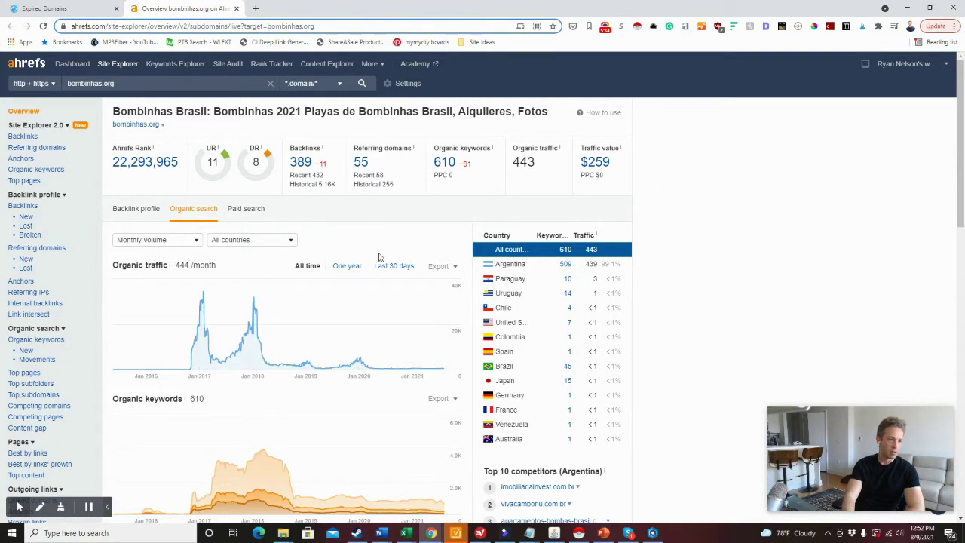
scroll(379, 257, down, 1)
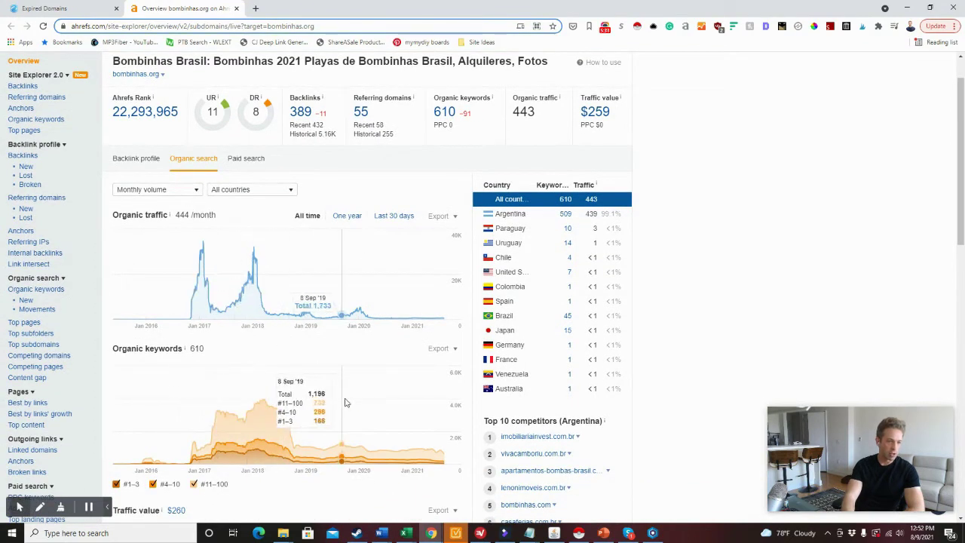
scroll(346, 234, down, 2)
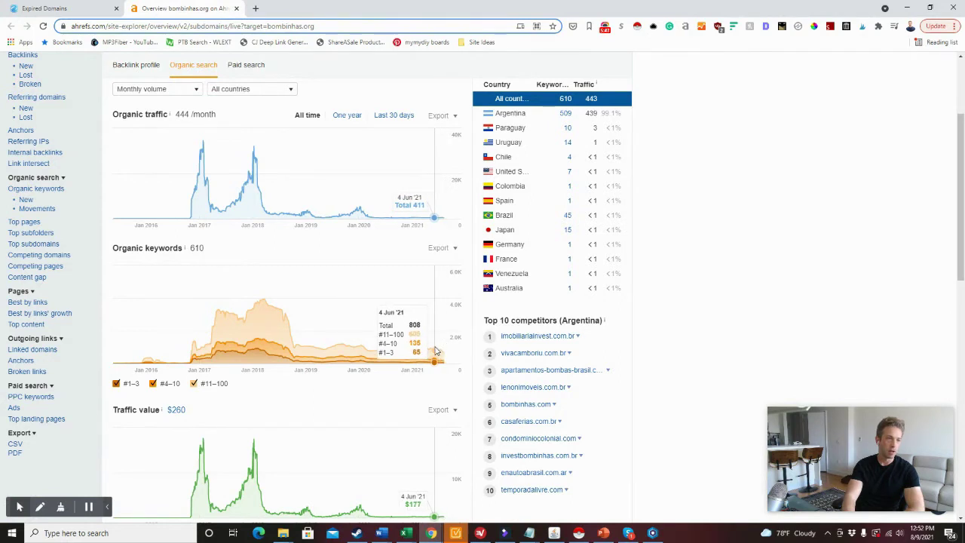
scroll(393, 324, up, 2)
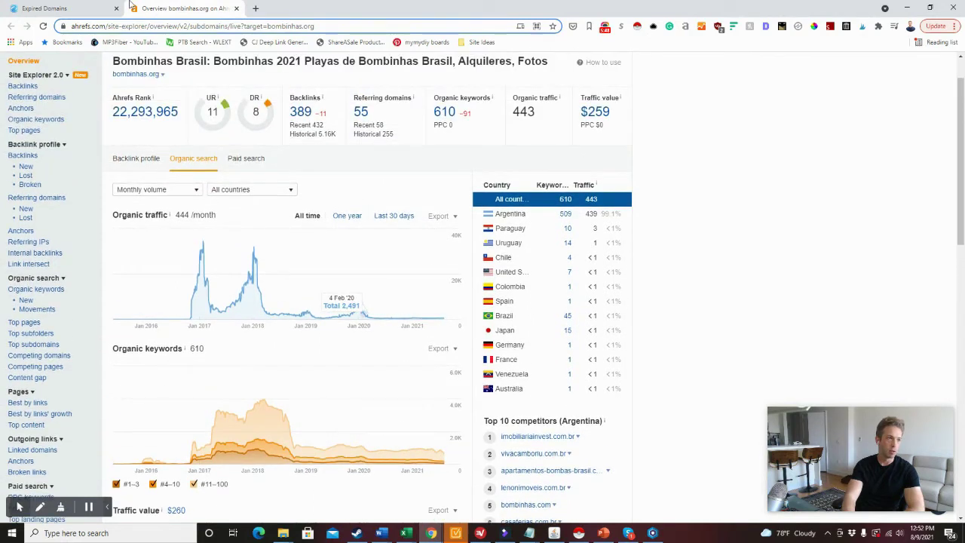
click(66, 8)
click(181, 8)
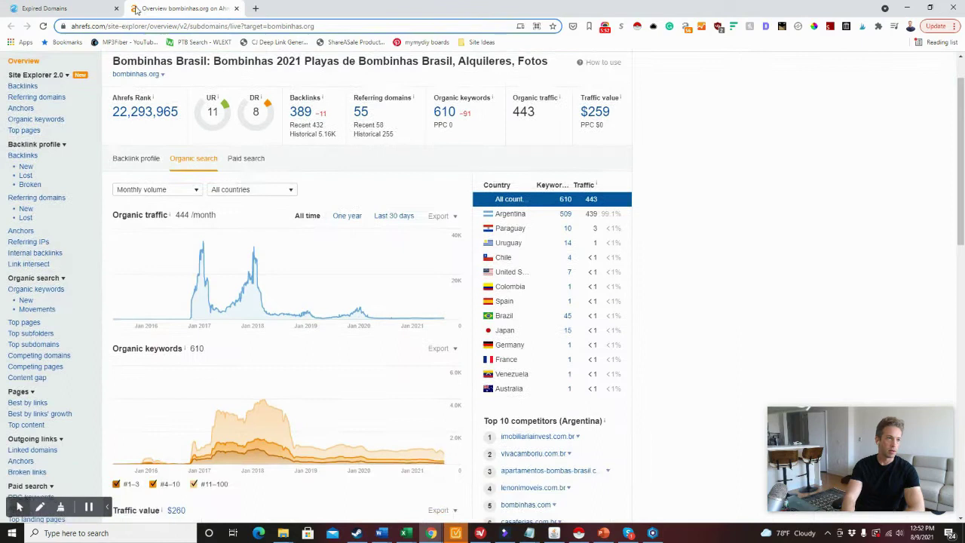
Step: Show the Ahrefs Backlinks report for bombinhas.org, limited to dofollow links and sorted by DR in descending order
scroll(34, 120, up, 1)
click(34, 134)
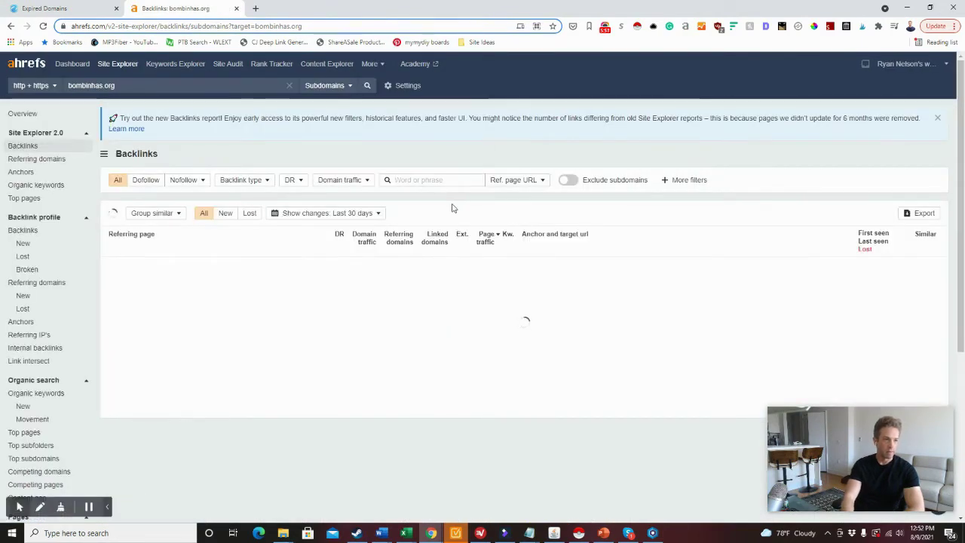
click(144, 181)
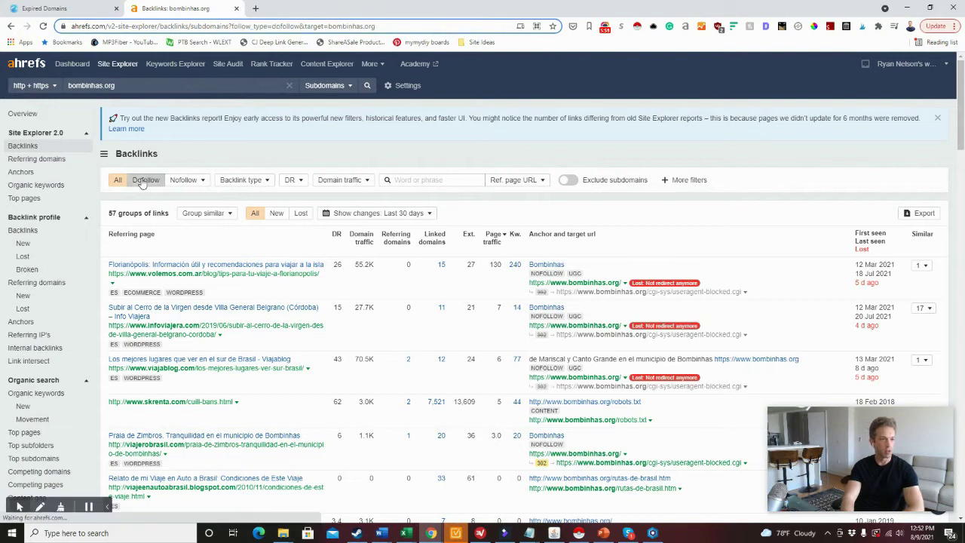
click(339, 236)
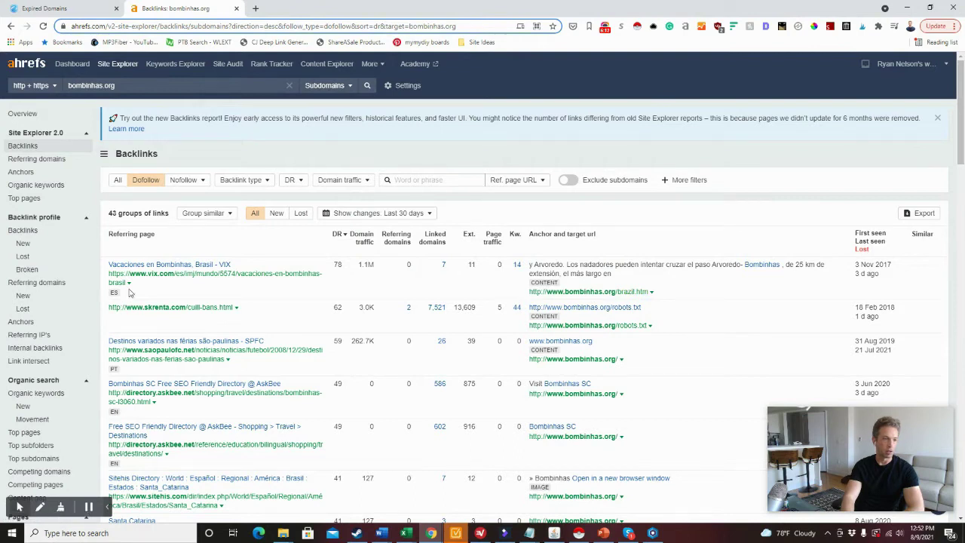
Step: Open the vix.com page linking to bombinhas.org, look through its content, close it, and scan the backlinks list
click(158, 279)
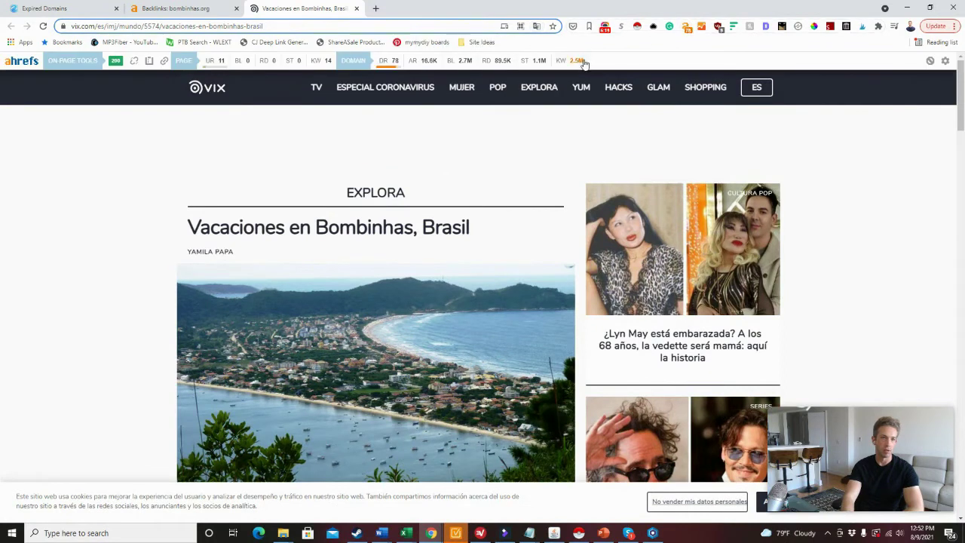
scroll(585, 64, down, 10)
scroll(584, 63, down, 5)
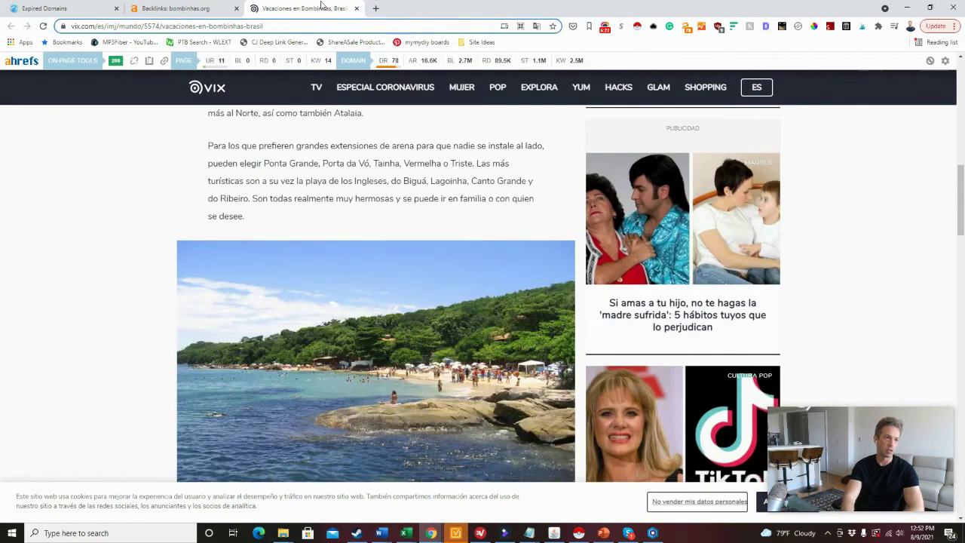
click(356, 8)
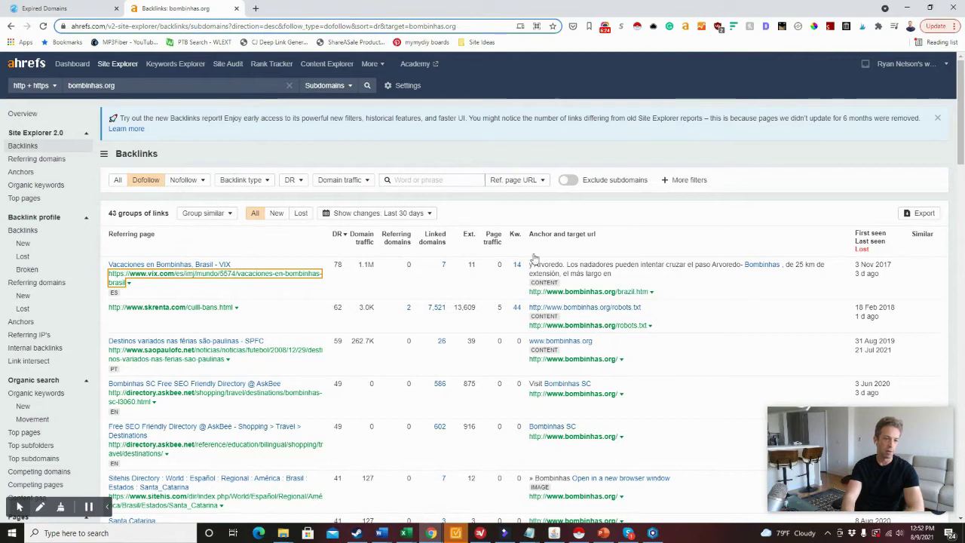
scroll(560, 323, down, 1)
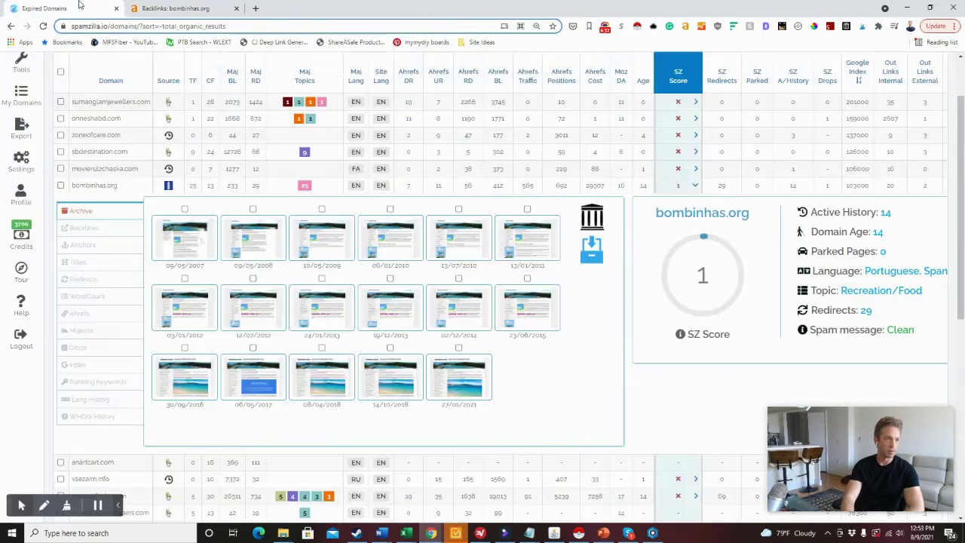
Step: Return to the SpamZilla domain list and view the 27/01/2021 archived screenshot of bombinhas.org once more, closing it when done
click(60, 8)
mouse_move(380, 208)
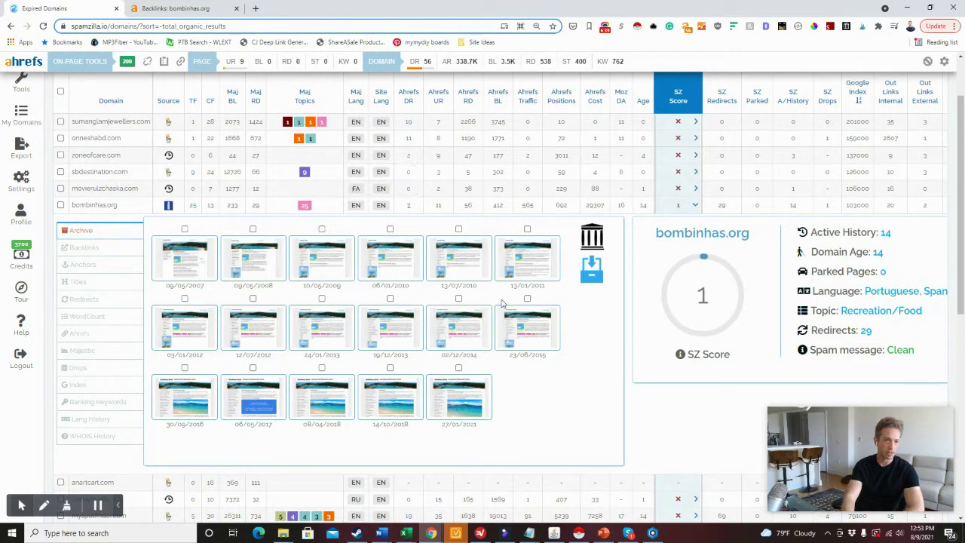
scroll(541, 316, down, 1)
mouse_move(541, 304)
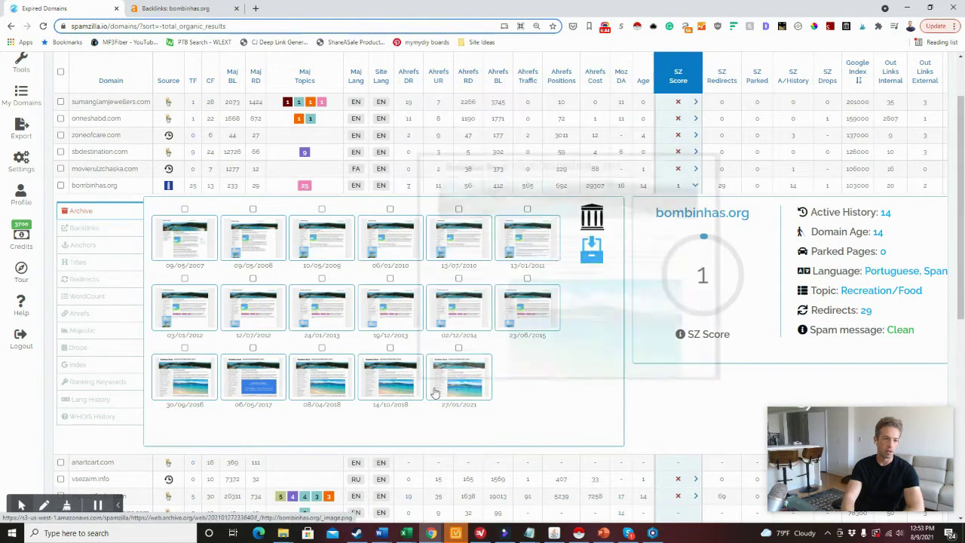
click(475, 379)
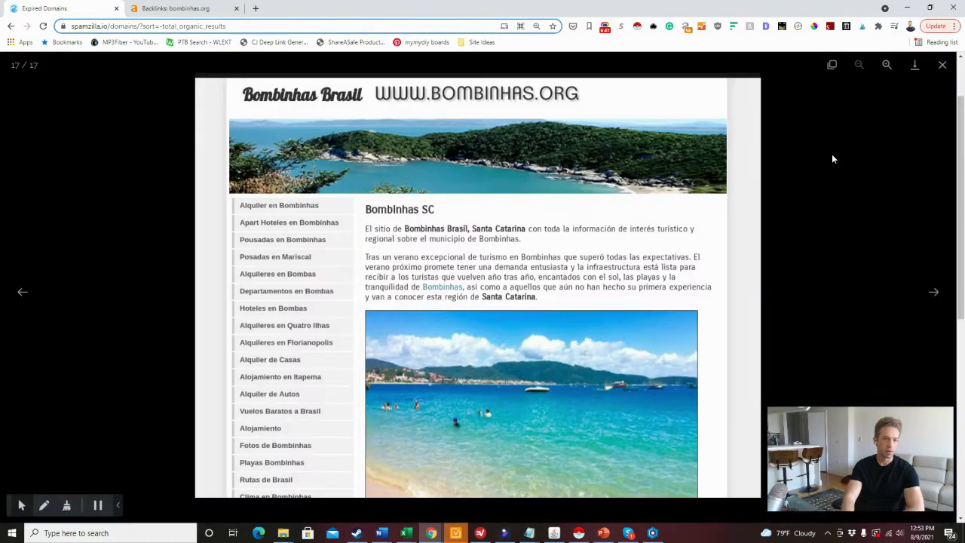
click(943, 65)
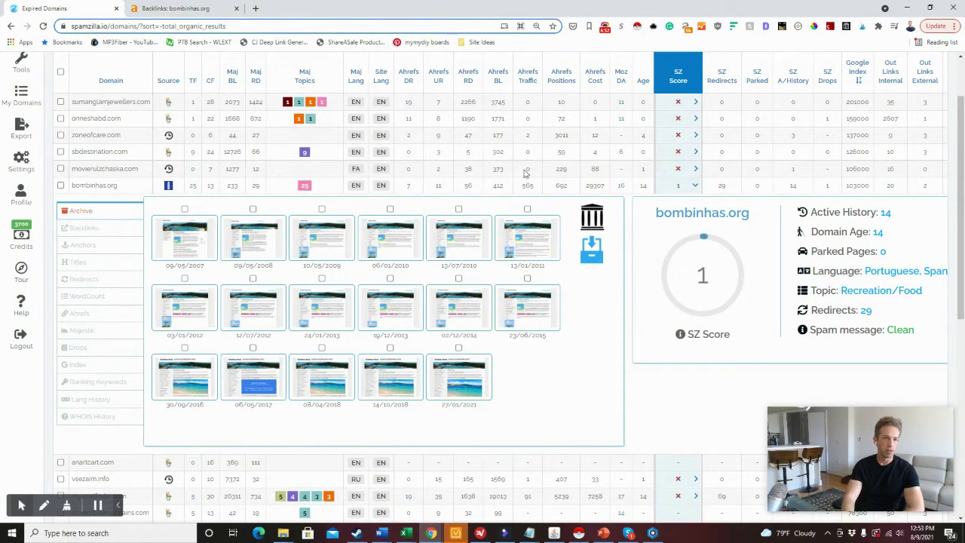
Step: Open the live bombinhas.org website in a new tab from its domain name in the list
drag(133, 186, 76, 184)
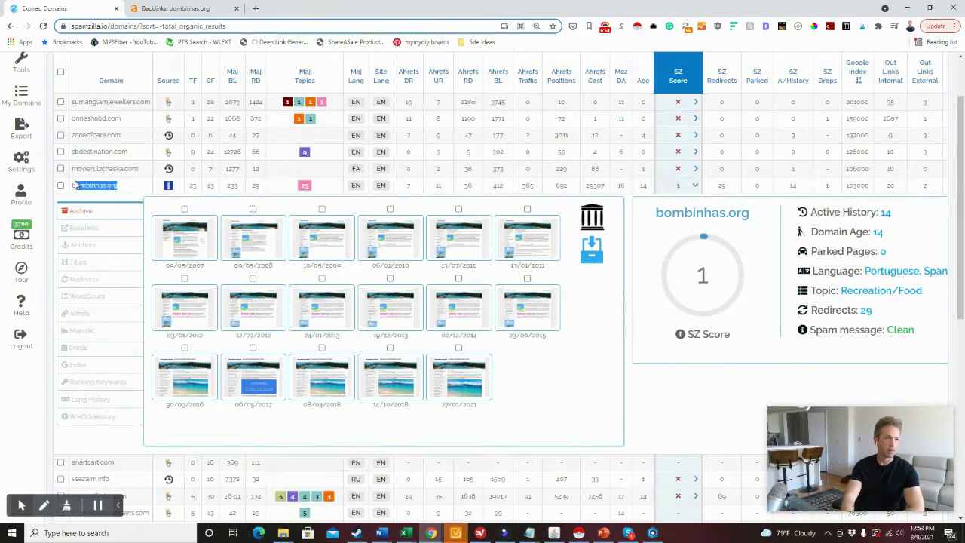
right_click(83, 182)
click(113, 215)
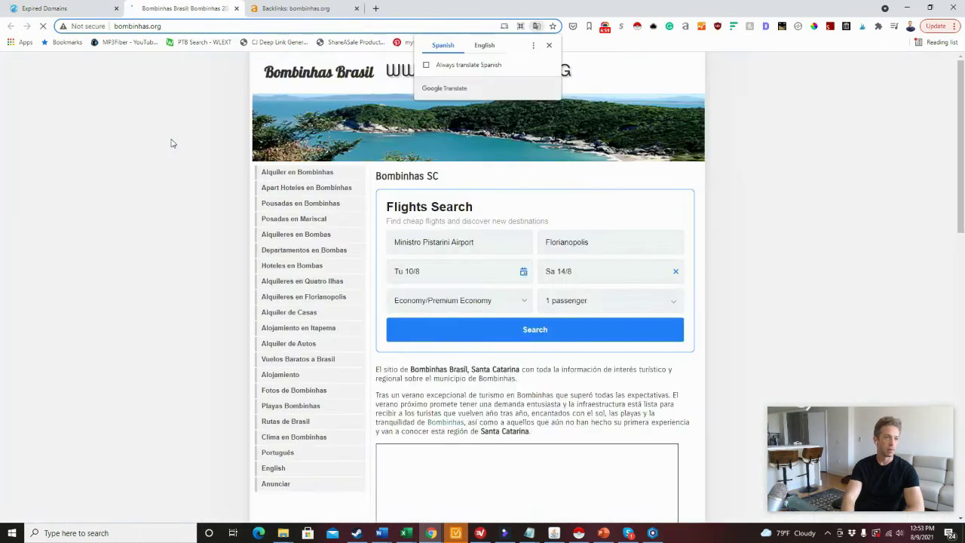
Step: Dismiss the translation offer on the live bombinhas.org site, look through its homepage content, and close the page
click(549, 45)
scroll(662, 181, down, 12)
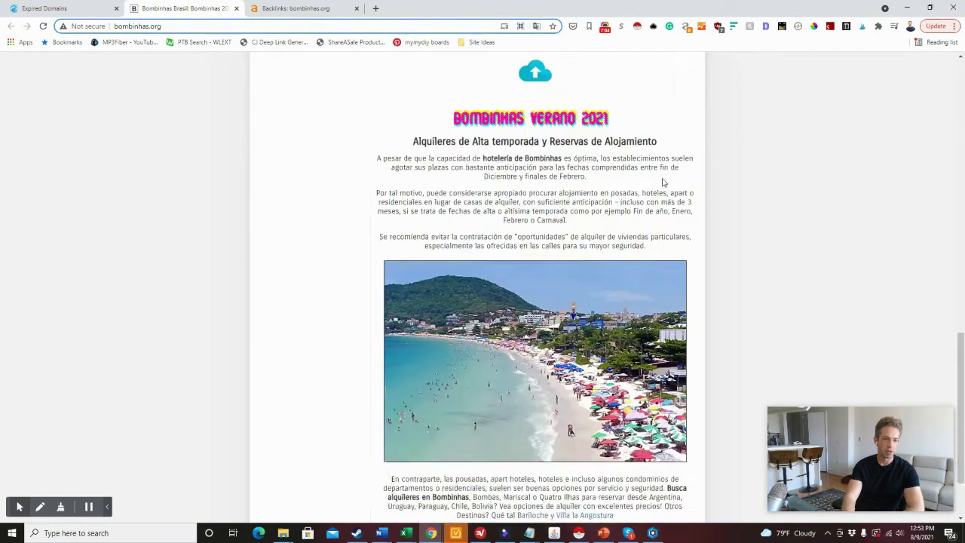
scroll(663, 183, up, 12)
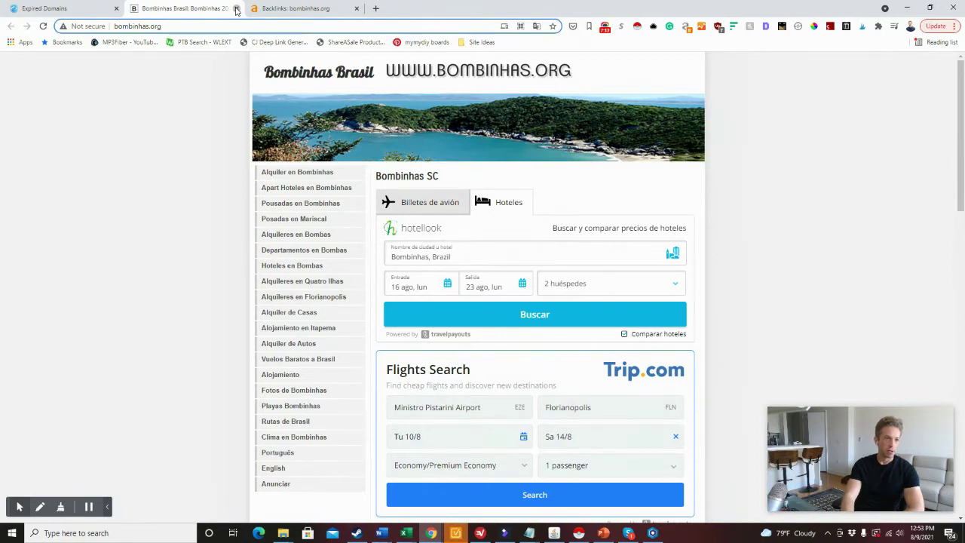
click(236, 9)
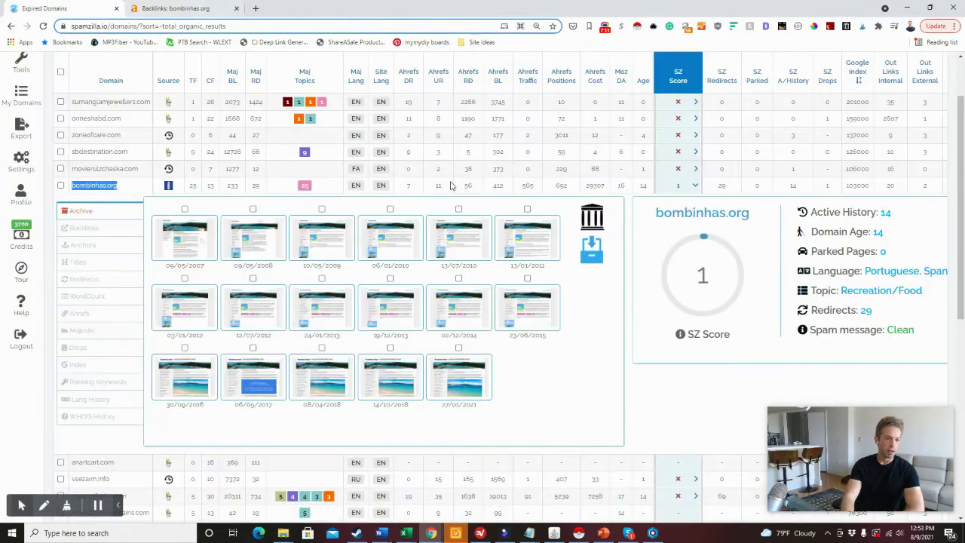
Step: Open the NameSilo auction page for bombinhas.org from its source, review the Buy Now price and bid history, and close it
click(170, 188)
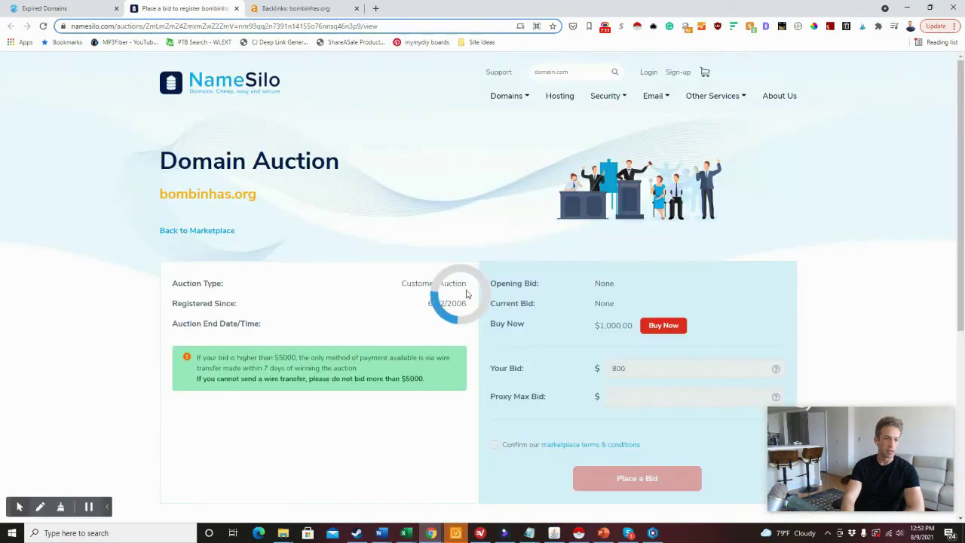
double_click(618, 325)
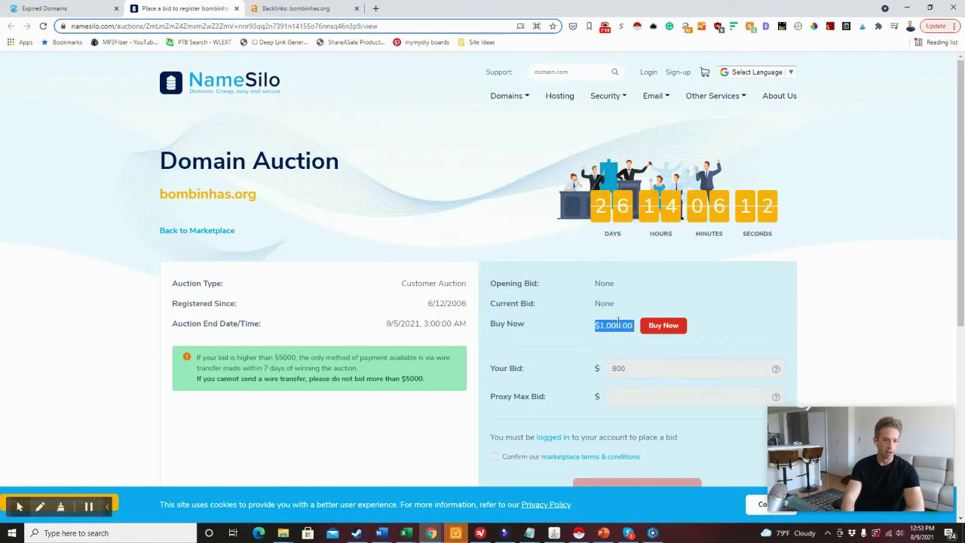
scroll(651, 285, down, 1)
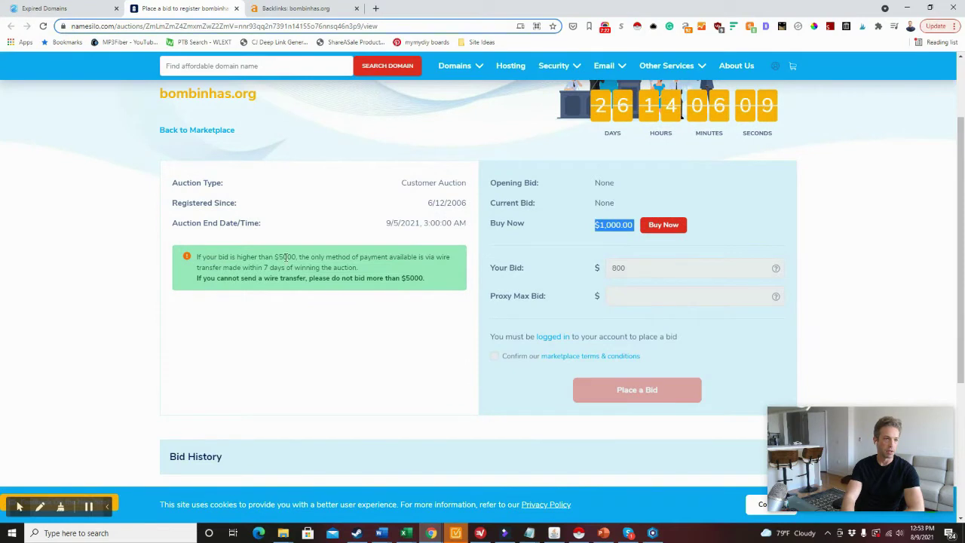
scroll(391, 228, up, 1)
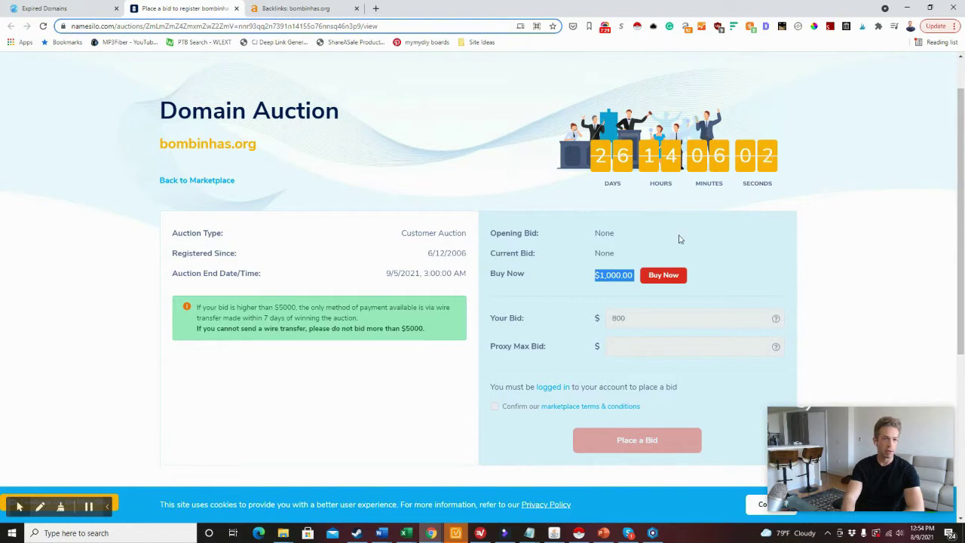
scroll(340, 278, down, 5)
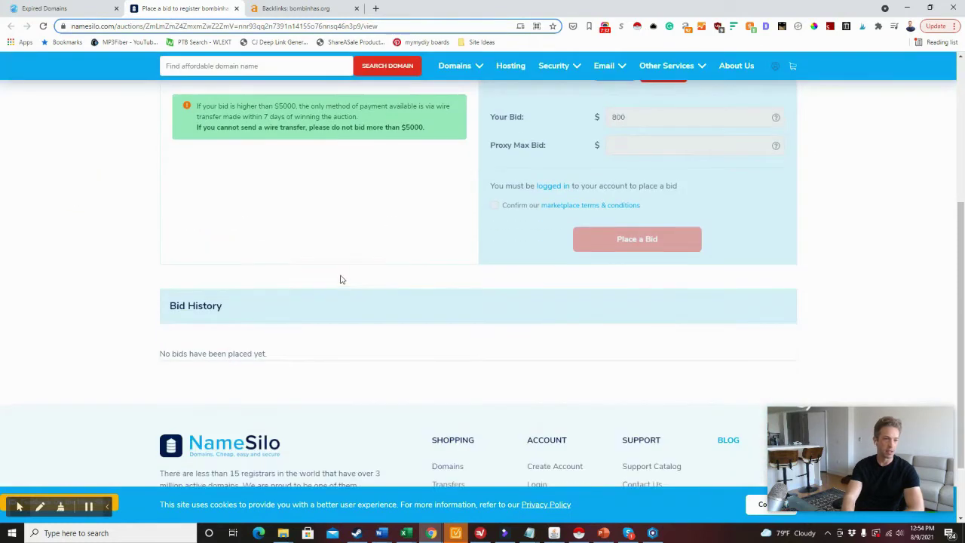
scroll(312, 282, up, 4)
click(237, 9)
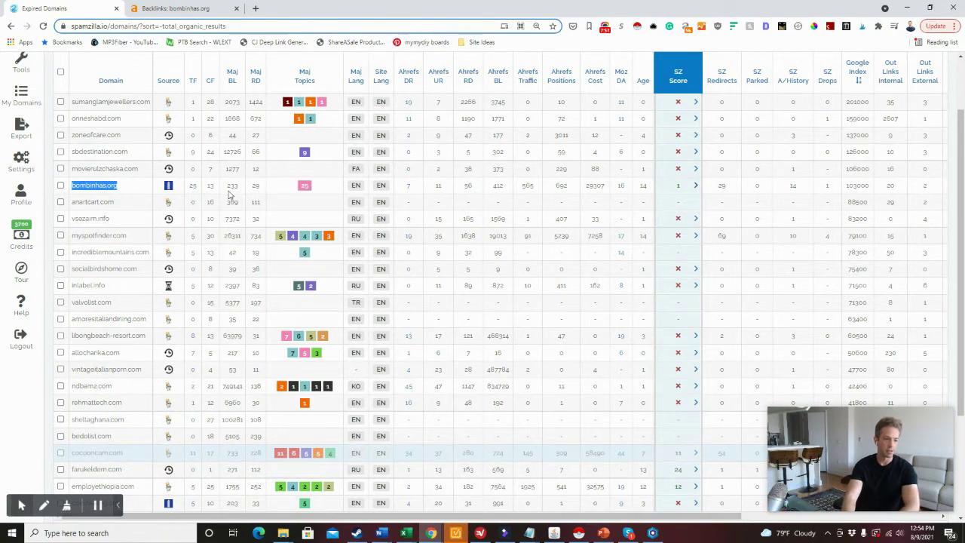
Step: Filter the SpamZilla domain list to domains with a Majestic TF of at least 10
scroll(230, 192, down, 2)
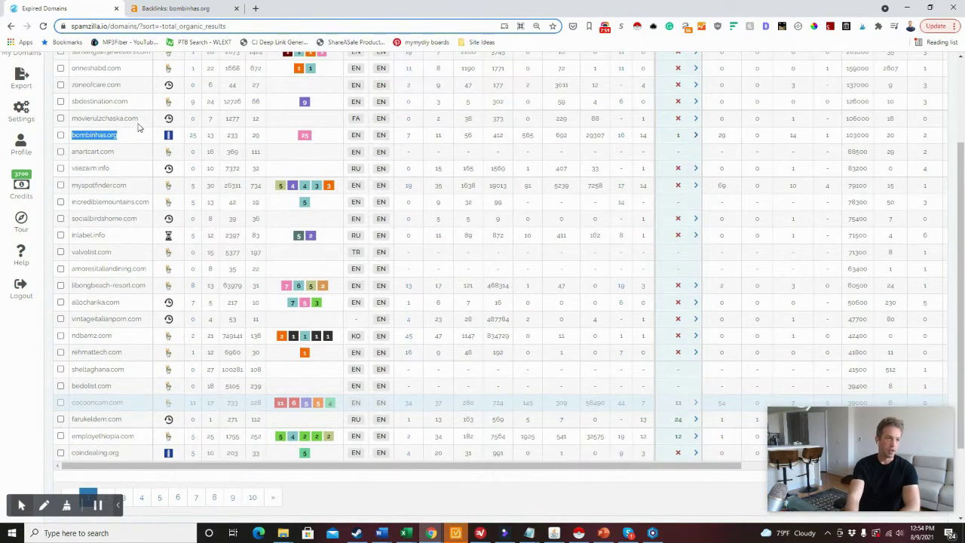
scroll(291, 139, up, 3)
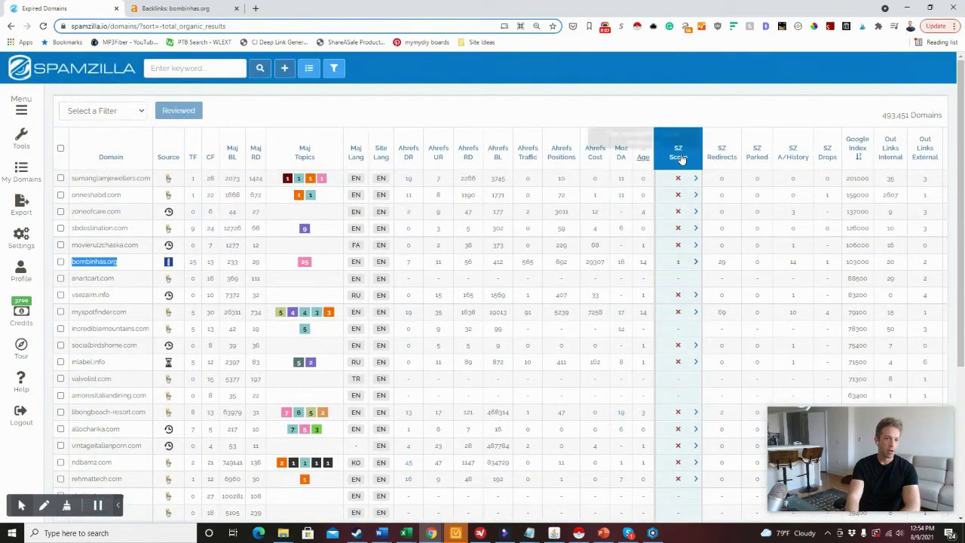
scroll(716, 172, down, 3)
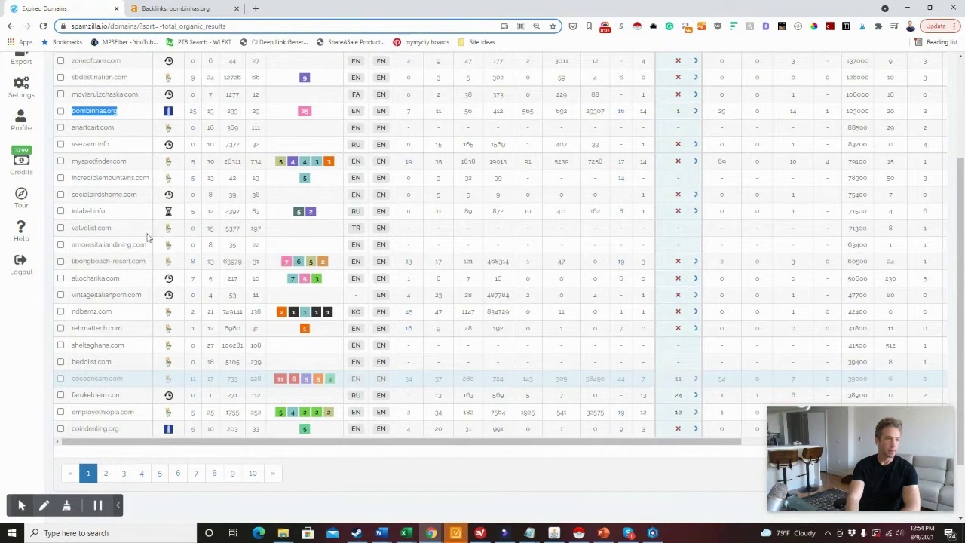
scroll(155, 237, up, 2)
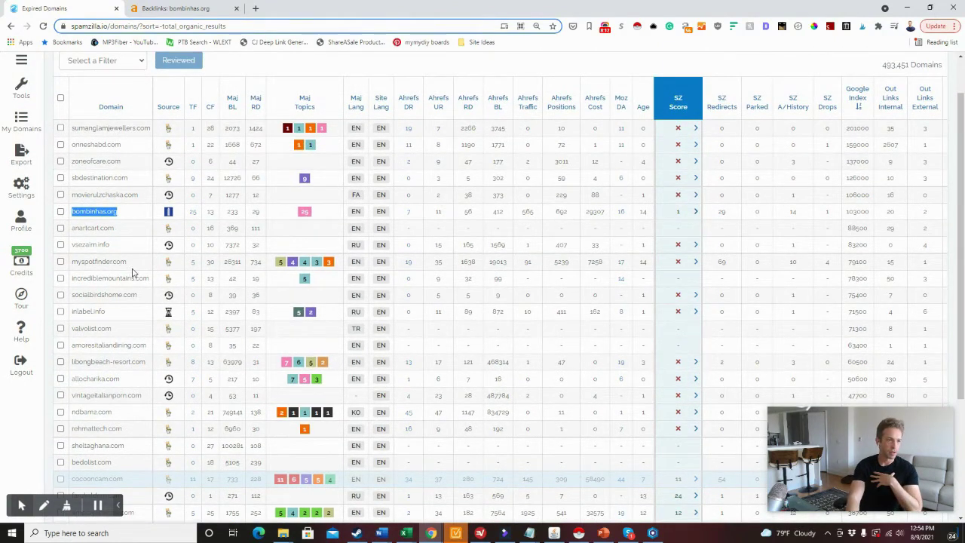
scroll(132, 273, up, 1)
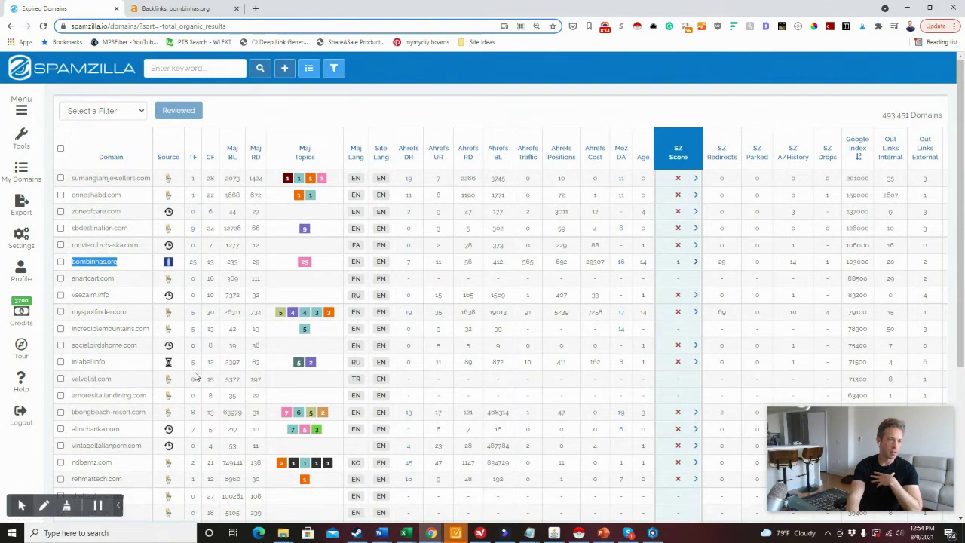
click(334, 70)
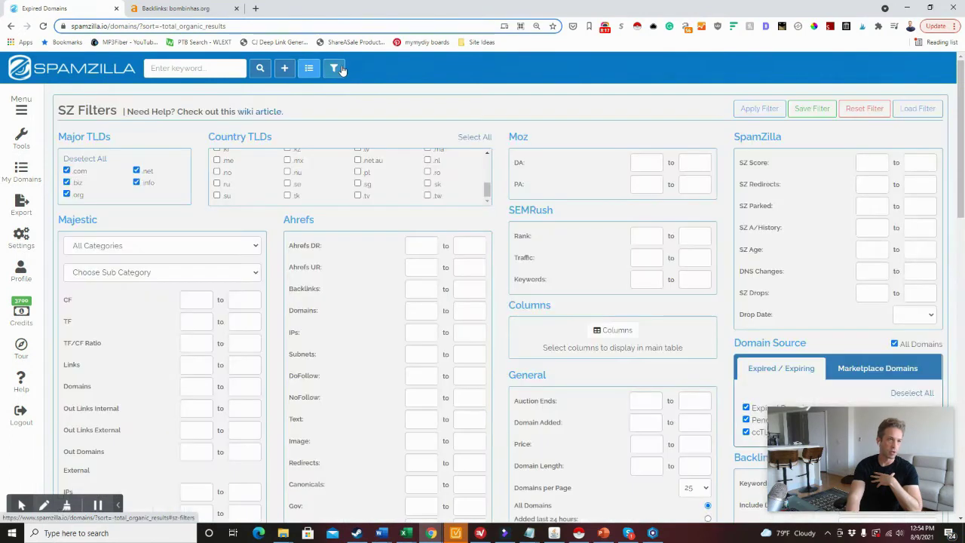
click(203, 322)
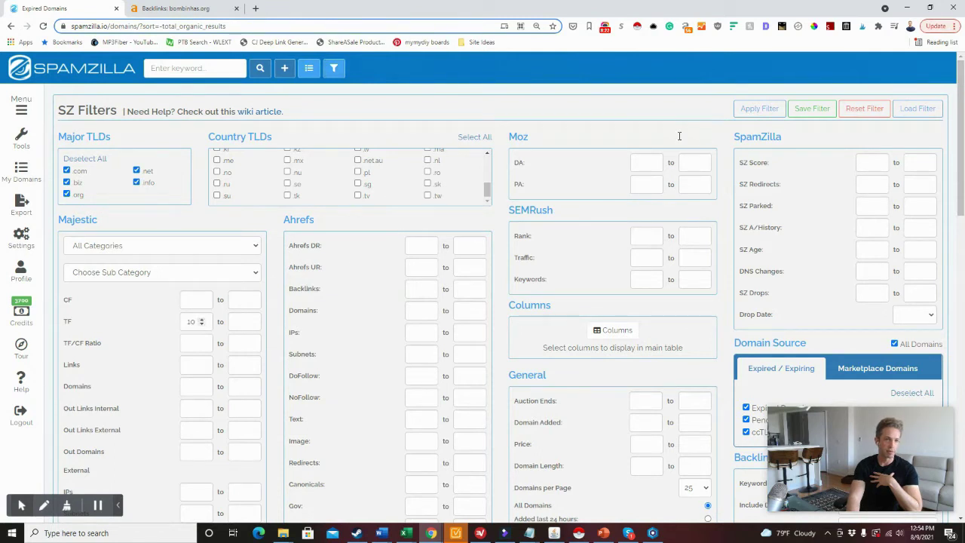
click(763, 108)
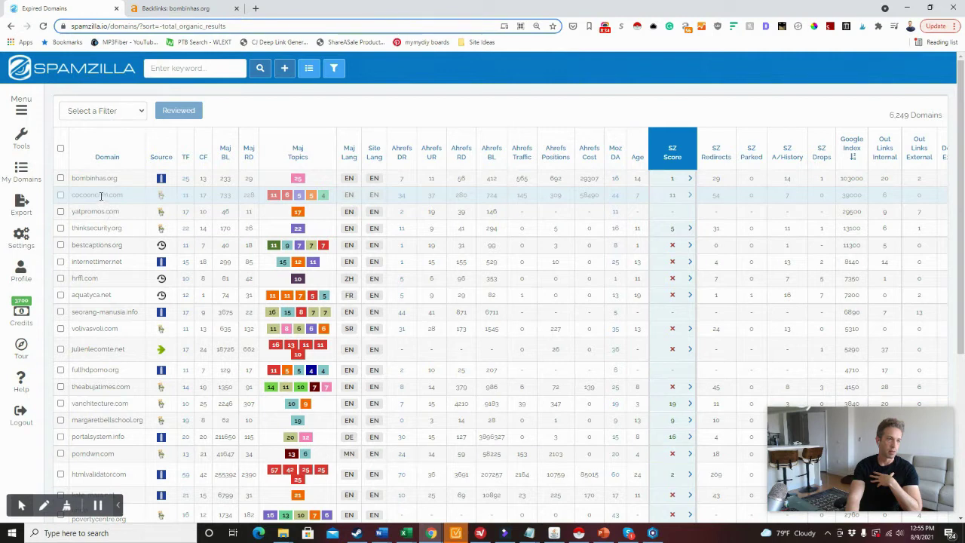
Step: Expand the details of cocooncam.com, preview its archived screenshots from 06/01/2020 and 30/10/2016, and collapse them again
click(690, 195)
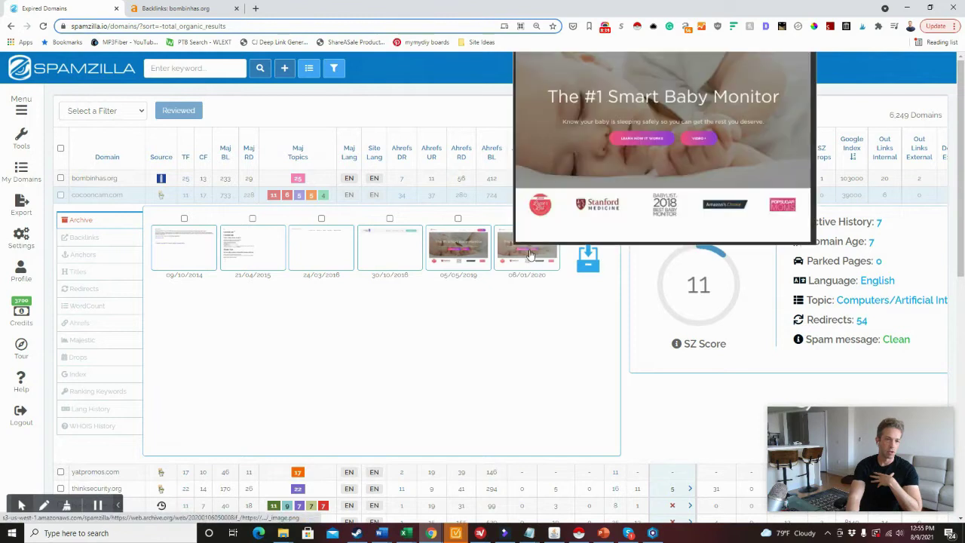
mouse_move(528, 273)
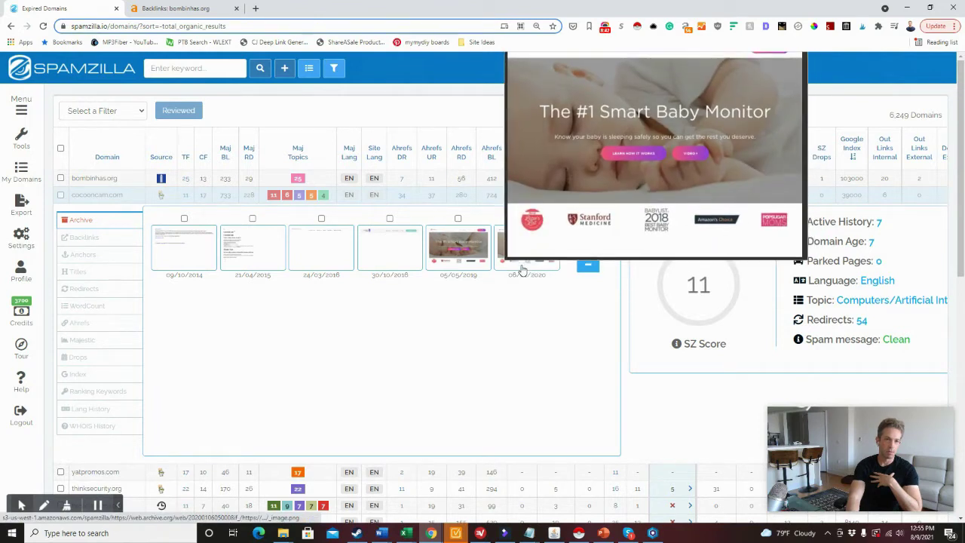
mouse_move(407, 254)
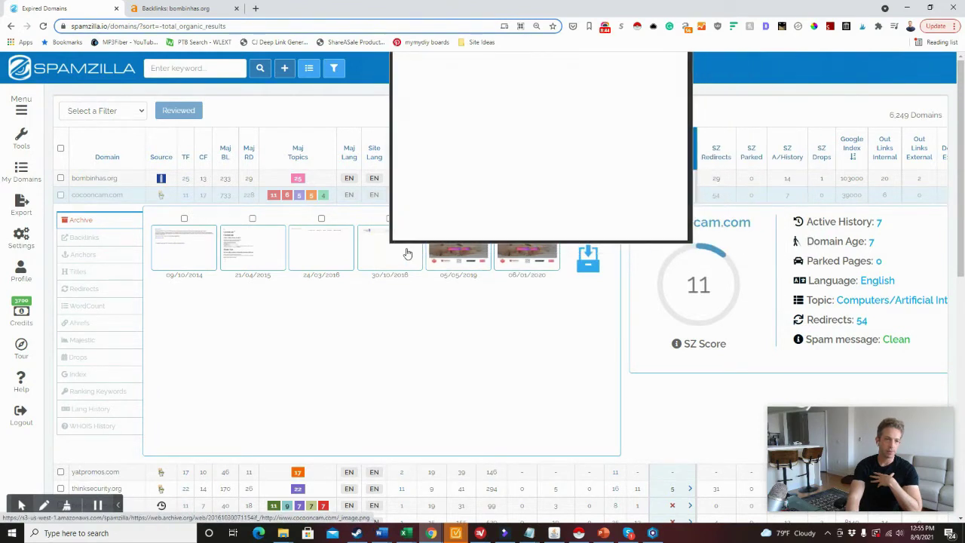
click(689, 196)
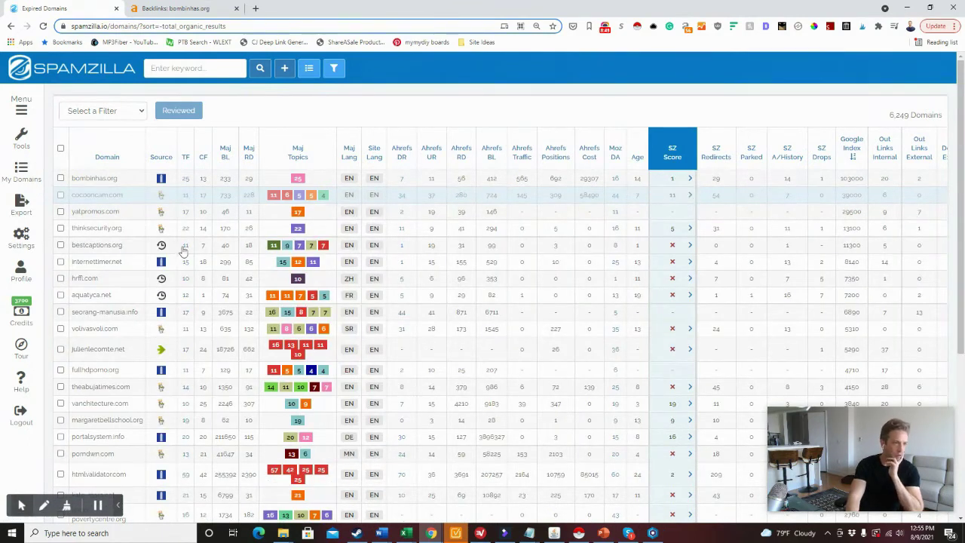
Step: Open the Ahrefs overview for cocooncam.com from its list entry and examine its organic search traffic history
click(403, 201)
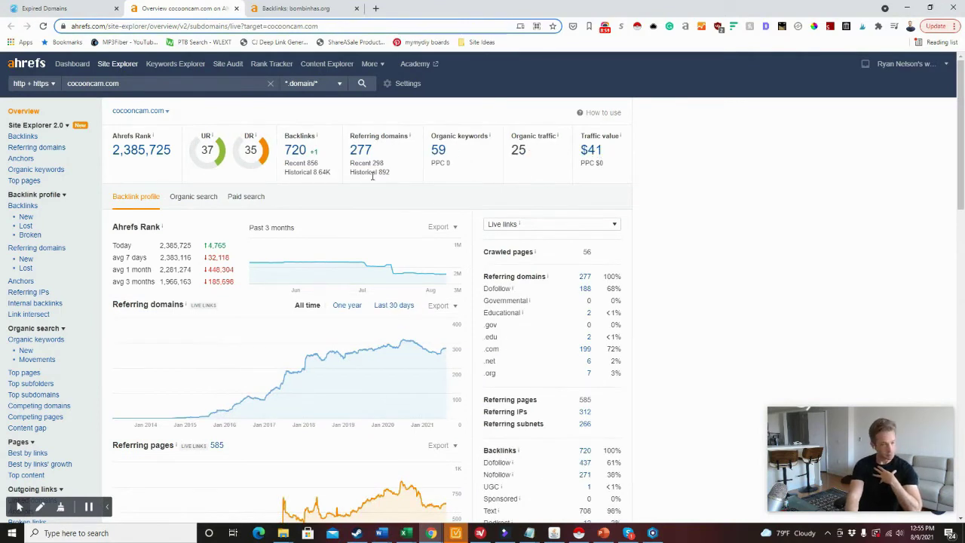
click(194, 198)
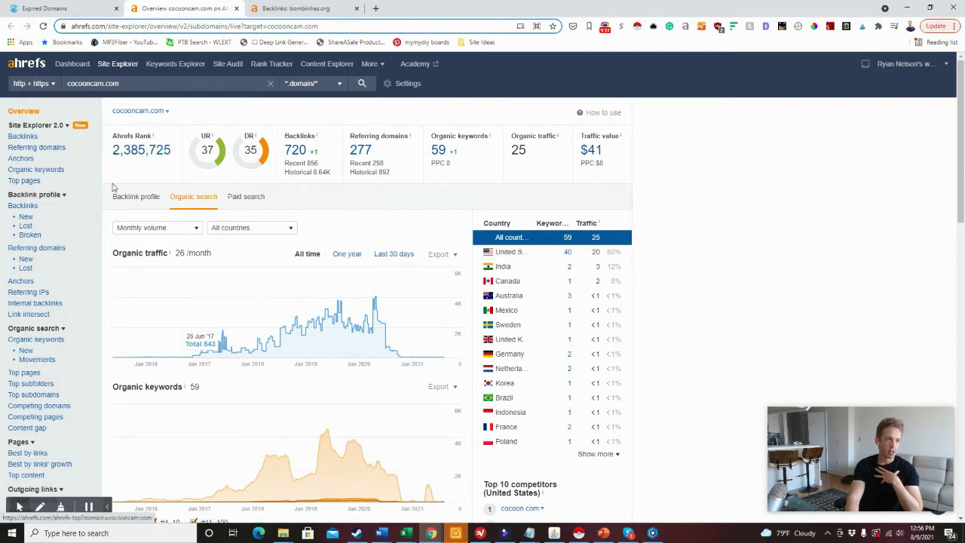
Step: Show the Ahrefs Backlinks report for cocooncam.com, sorted by DR in descending order and limited to dofollow links
click(34, 207)
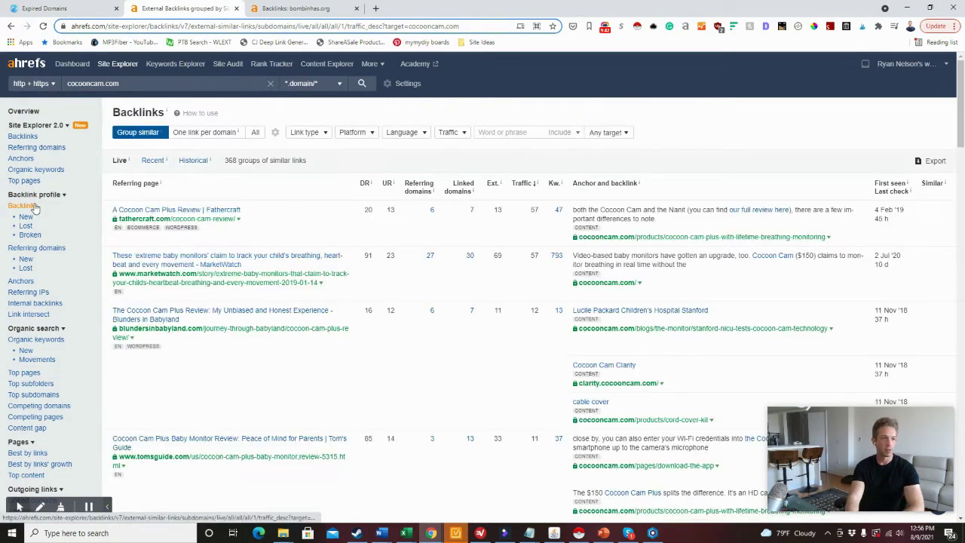
click(363, 184)
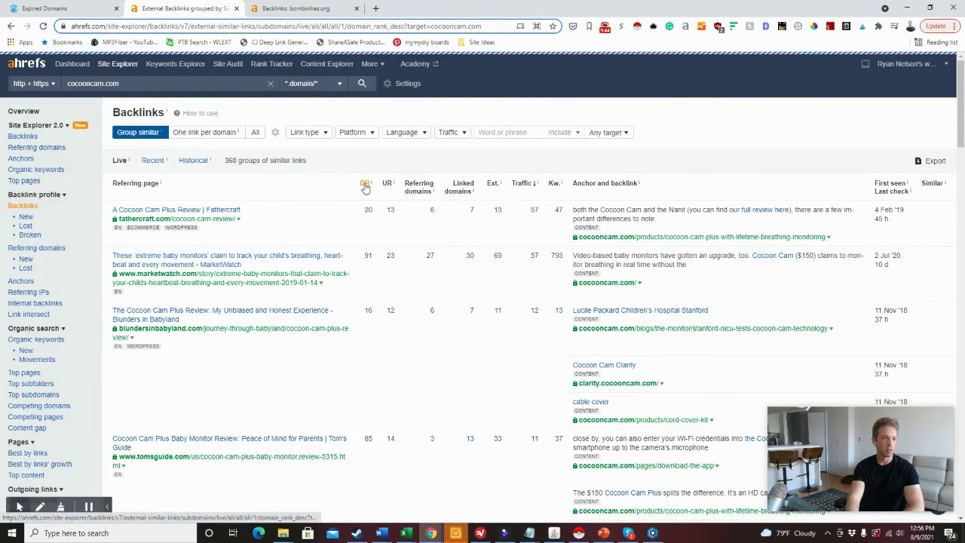
click(305, 133)
click(311, 160)
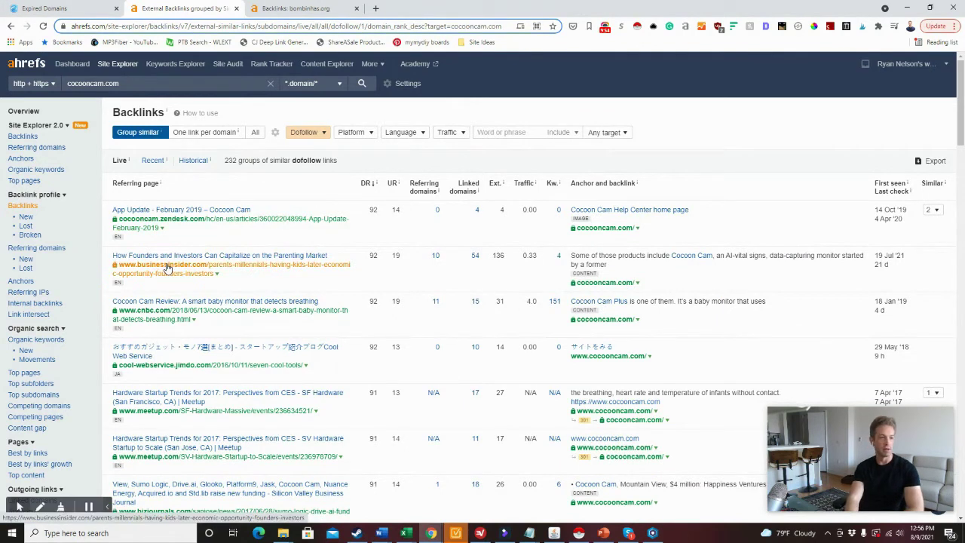
Step: Open the cool-webservice.jimdo.com page linking to cocooncam.com, look through it for the link, and close it
scroll(304, 276, down, 1)
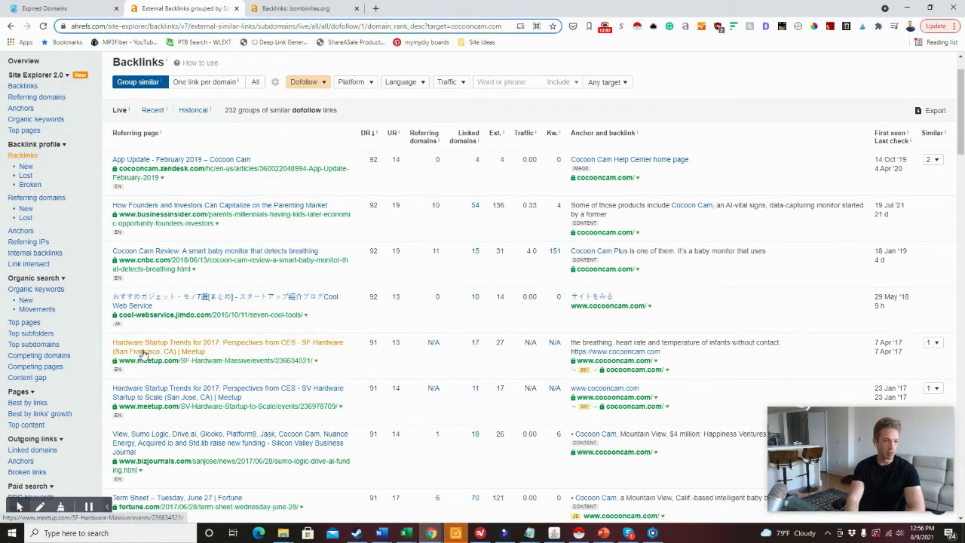
click(217, 316)
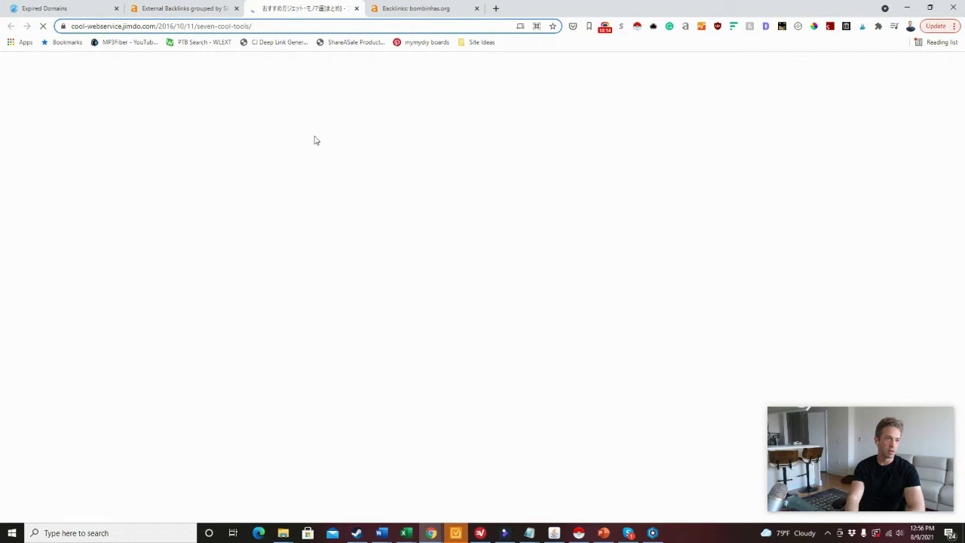
scroll(224, 173, down, 7)
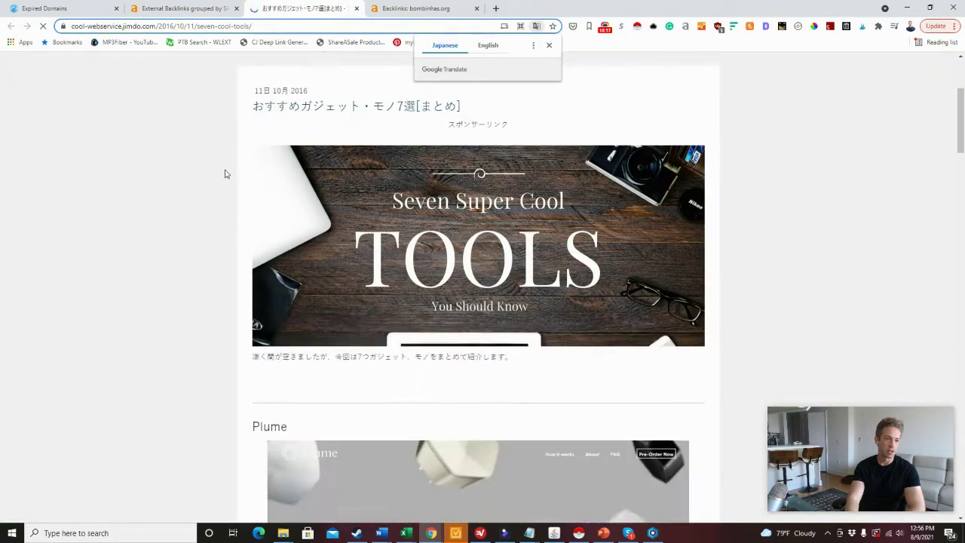
scroll(224, 172, down, 8)
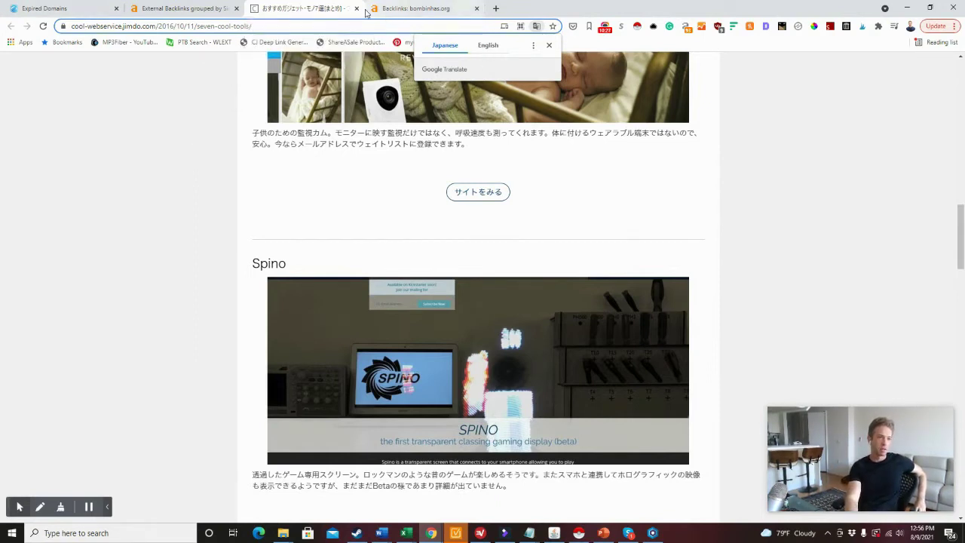
click(357, 8)
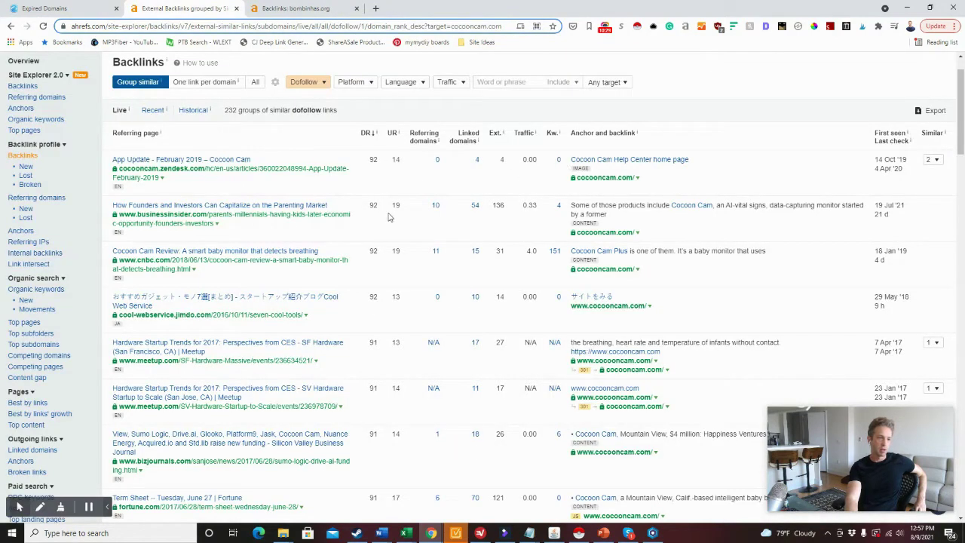
Step: Scan the high-DR dofollow backlinks of cocooncam.com, highlighting the funding text beside the bizjournals.com link
scroll(294, 281, down, 2)
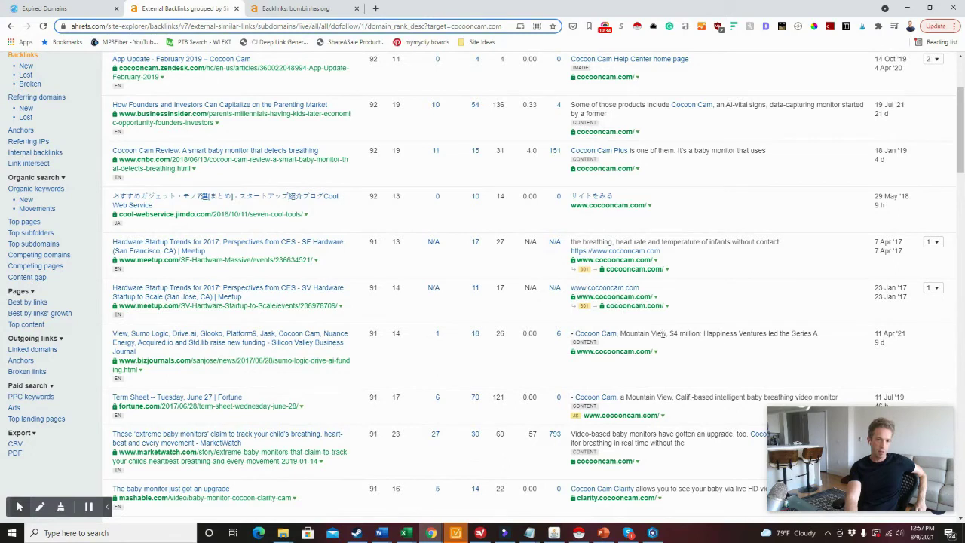
drag(622, 333, 794, 333)
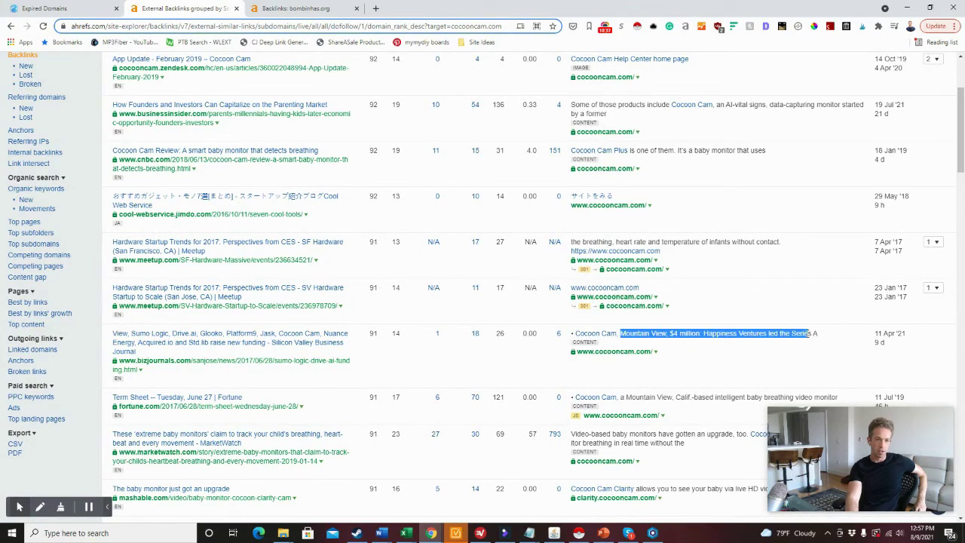
scroll(456, 318, down, 1)
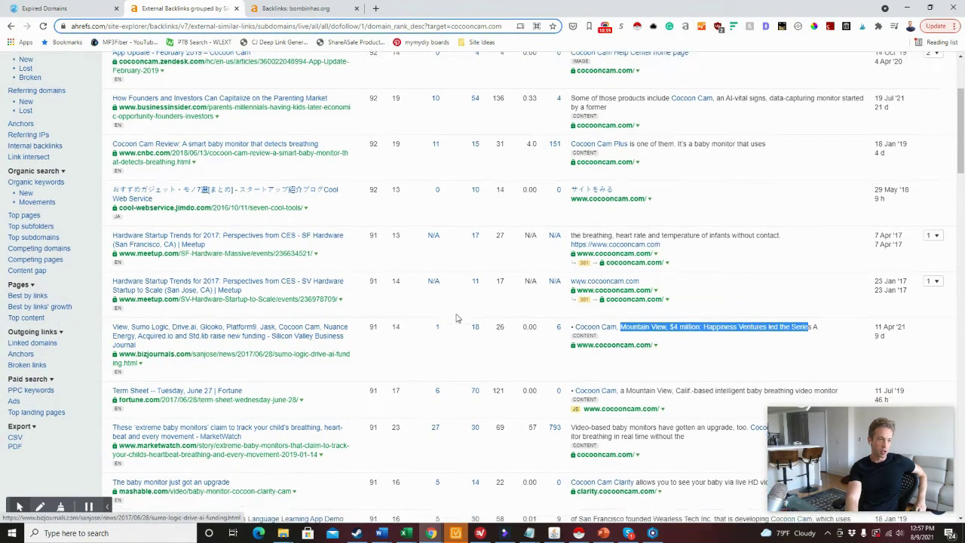
scroll(294, 382, down, 1)
scroll(270, 394, down, 2)
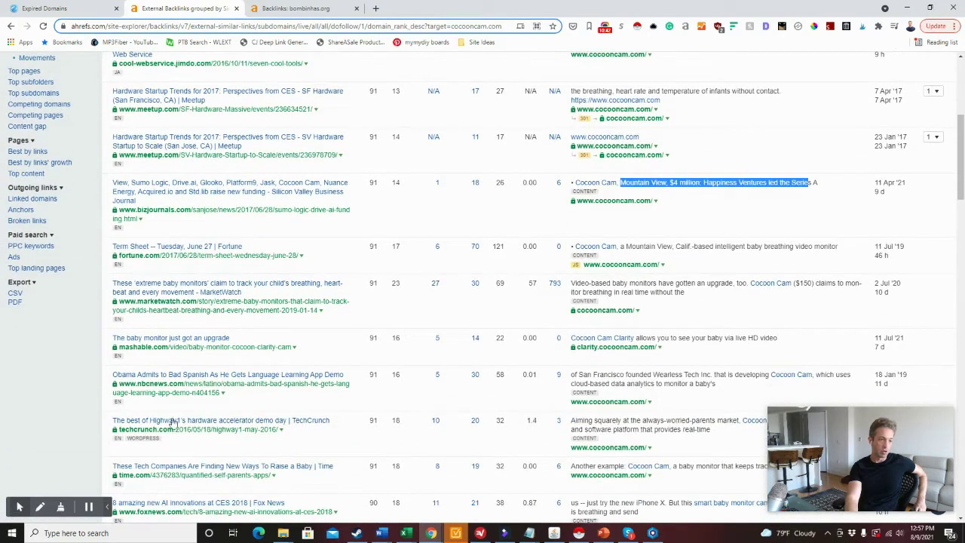
Step: Return to the SpamZilla expired domains list and check the metrics and SZ Score in the yatpromos.com row
scroll(377, 365, up, 5)
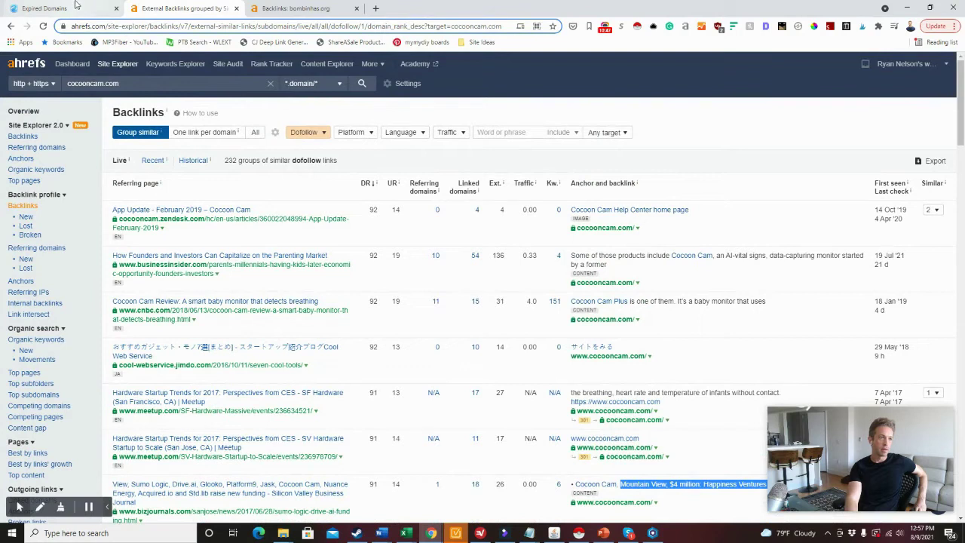
click(93, 4)
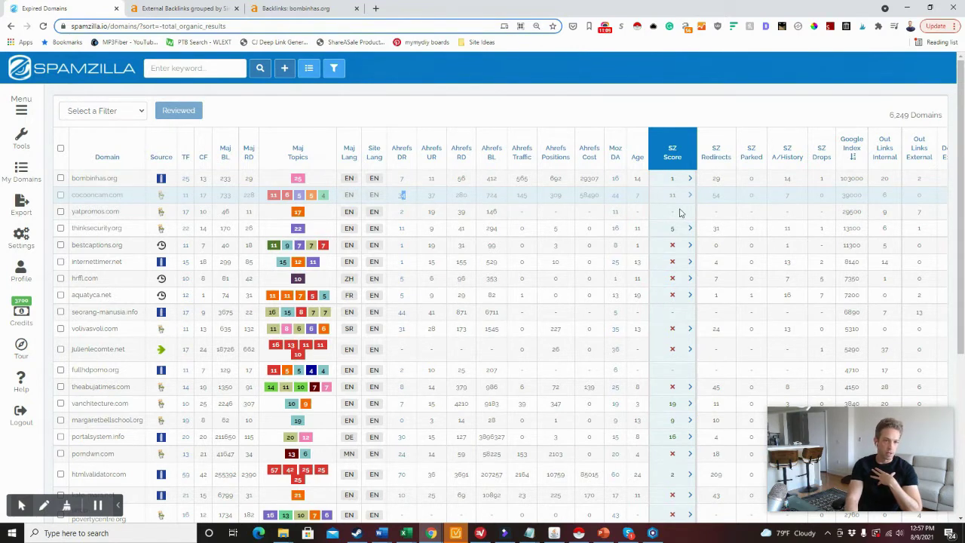
drag(121, 213, 73, 215)
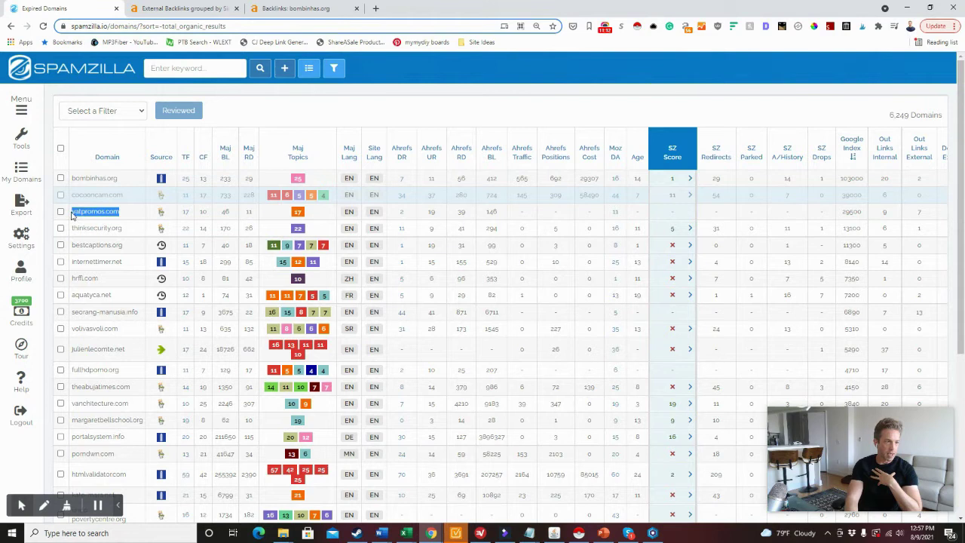
click(673, 212)
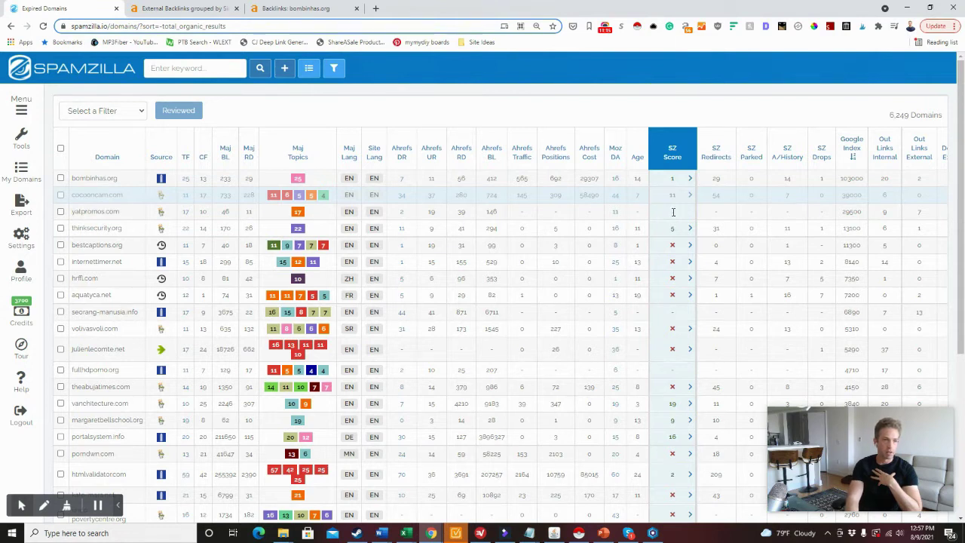
double_click(103, 212)
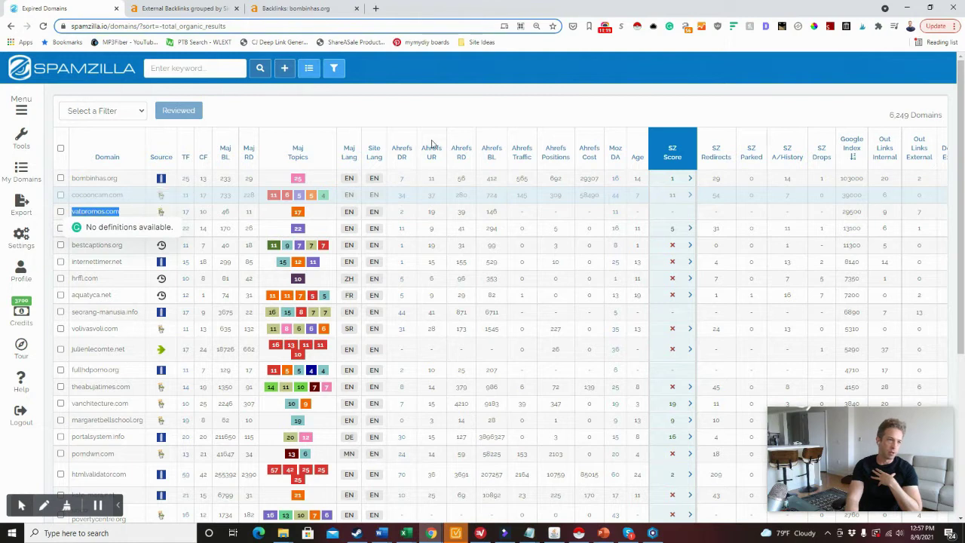
click(134, 213)
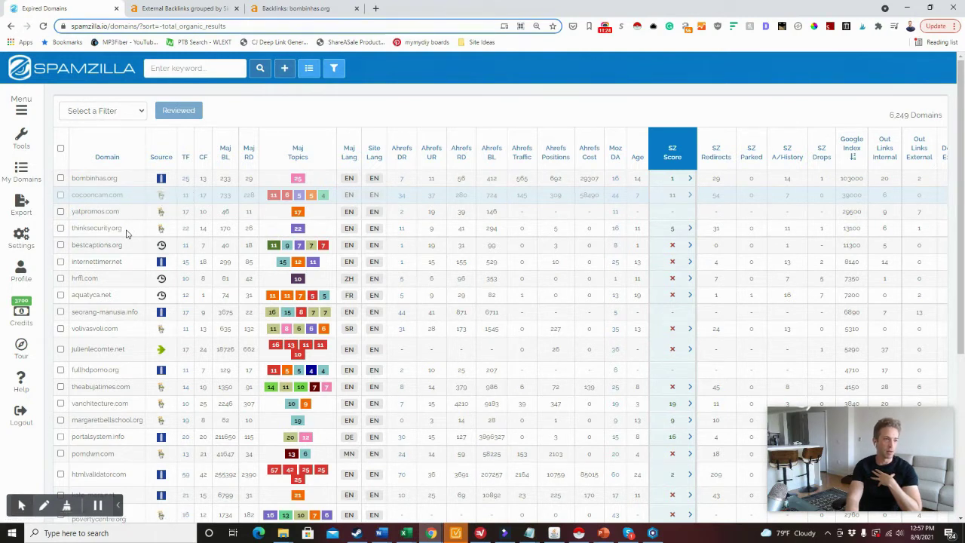
Step: Expand the SZ Score details for thinksecurity.org and preview its archived snapshots from different years
drag(91, 228, 71, 227)
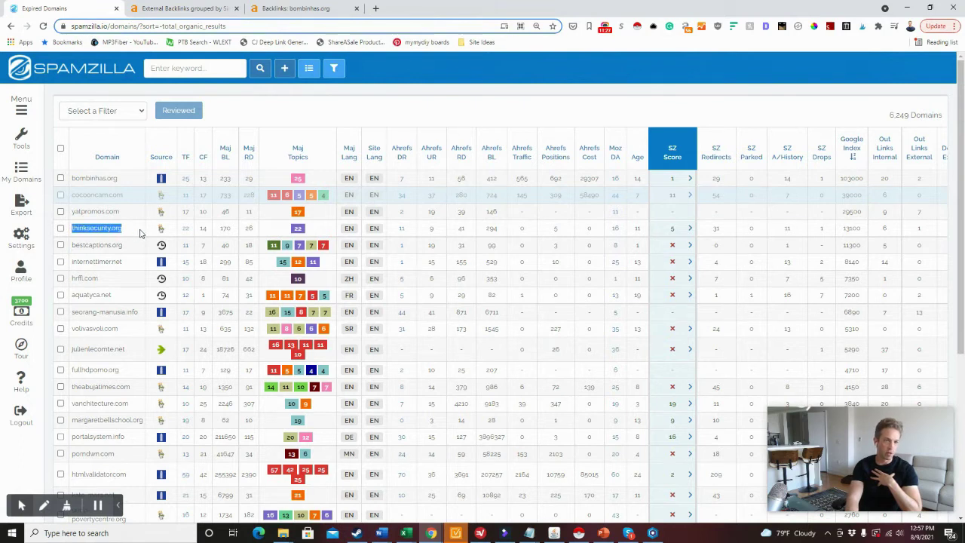
double_click(120, 228)
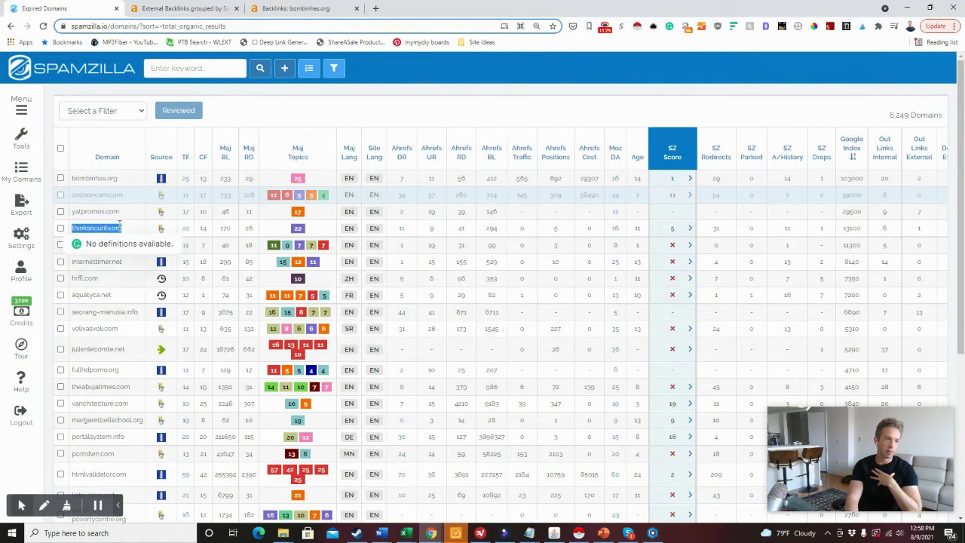
click(130, 232)
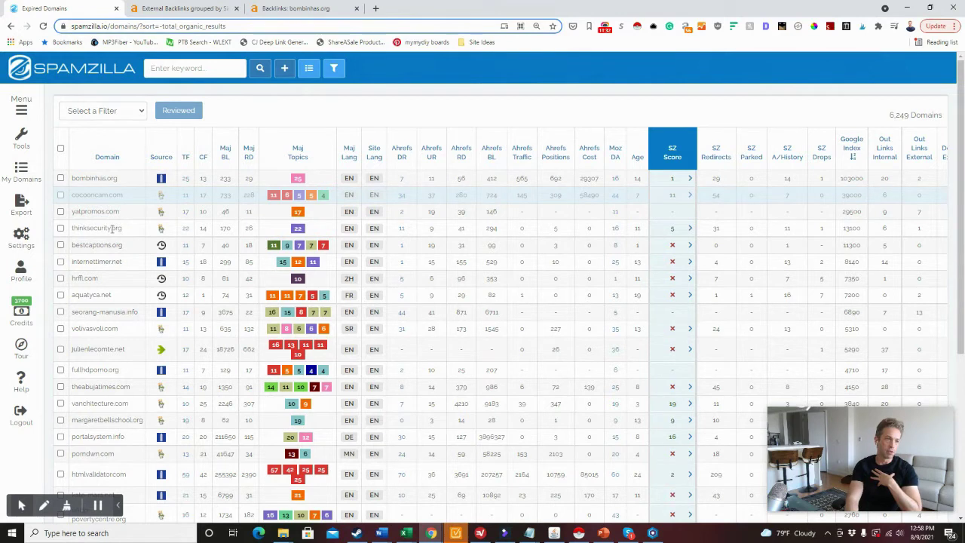
double_click(113, 228)
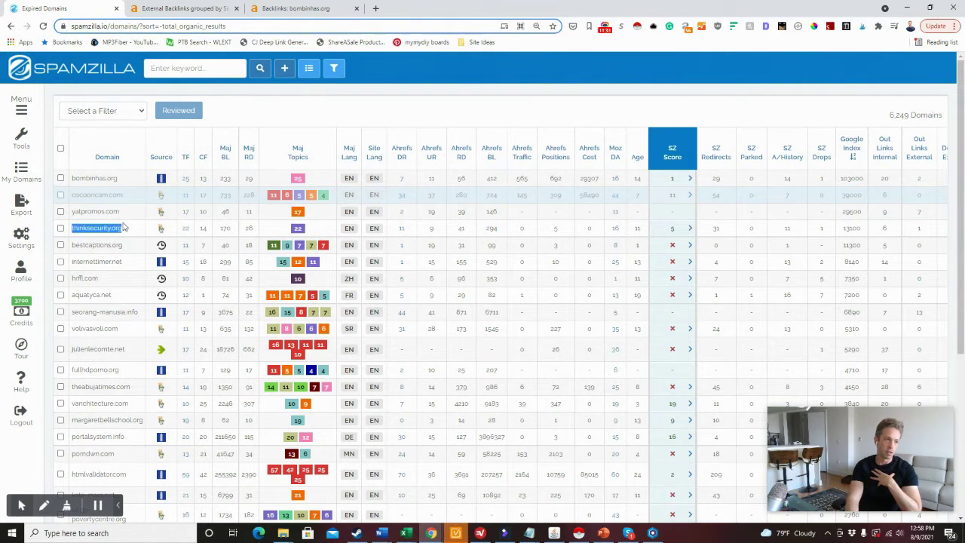
click(690, 229)
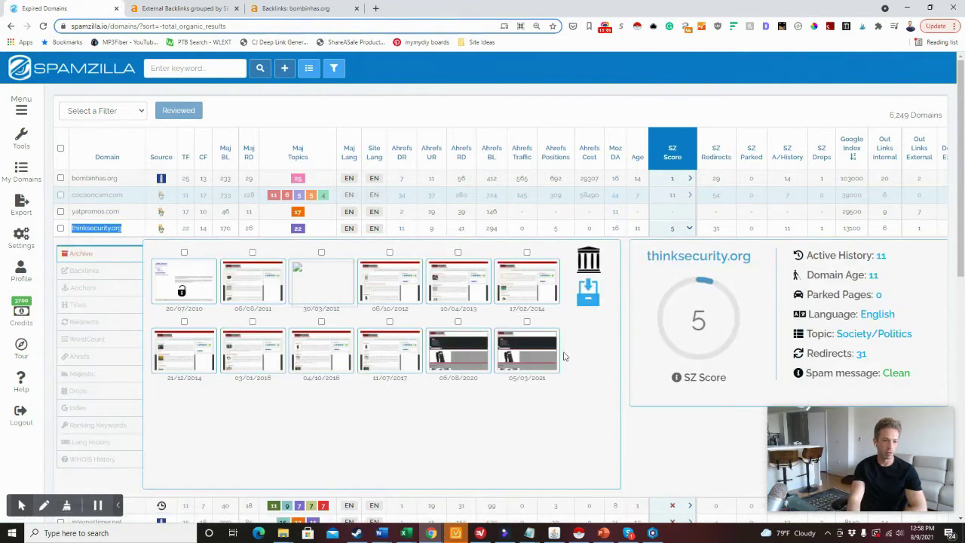
mouse_move(550, 347)
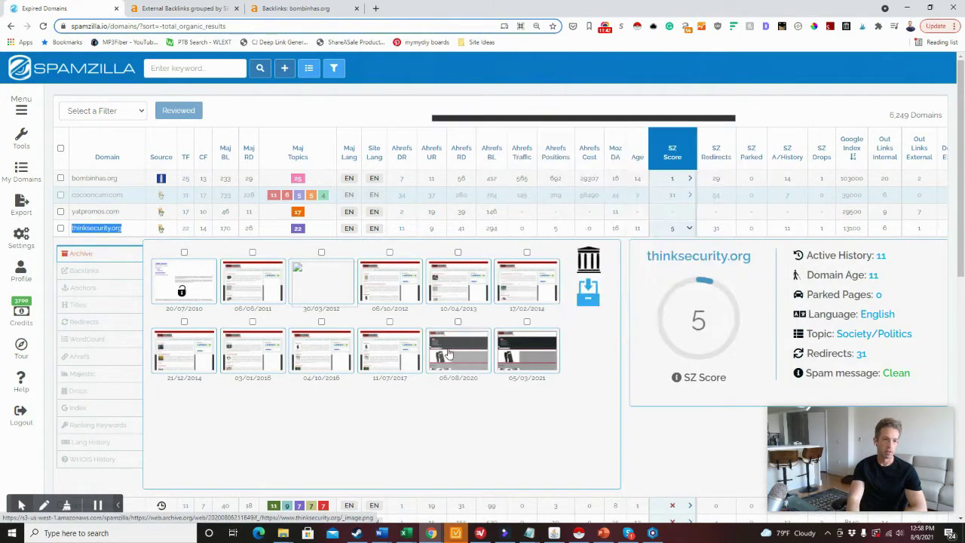
mouse_move(448, 354)
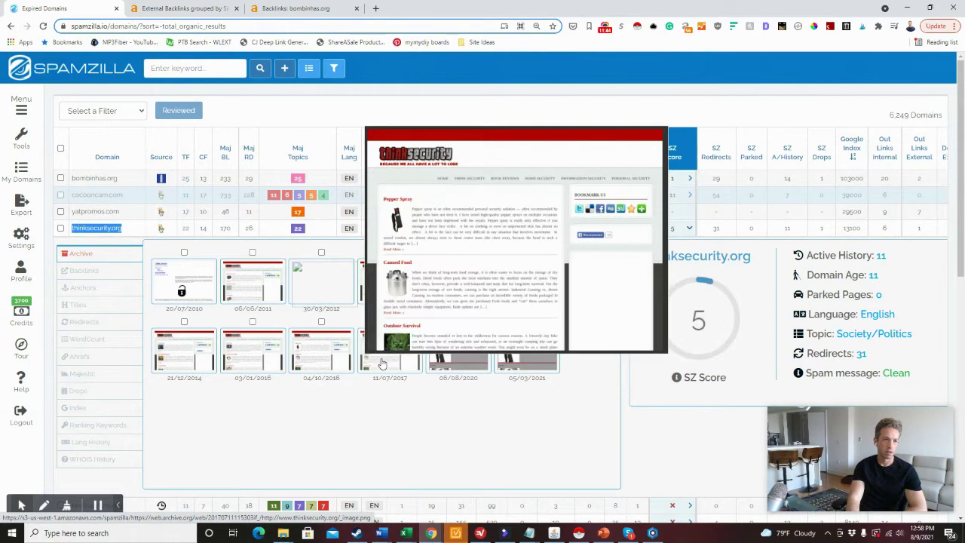
mouse_move(253, 292)
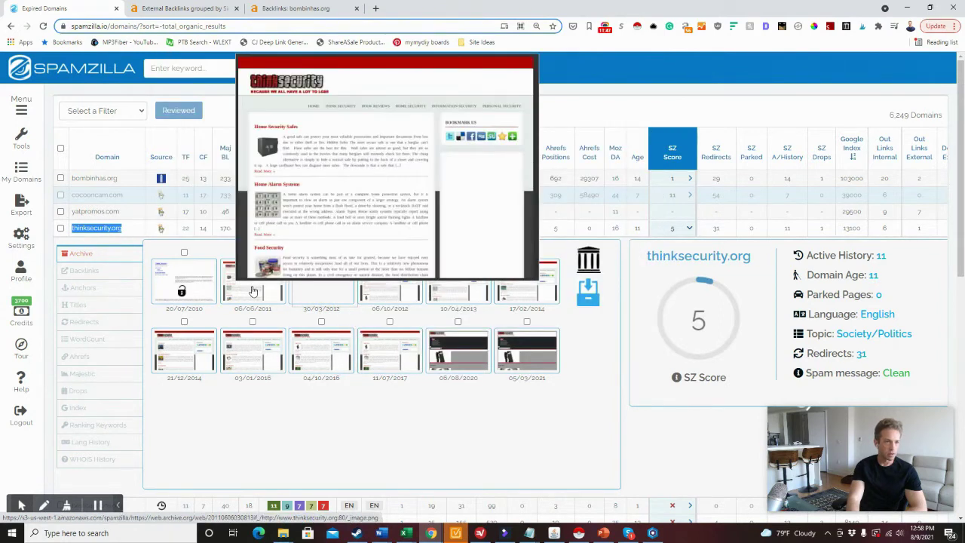
Step: Page through thinksecurity.org's archived screenshots at full size from the 06/06/2011 capture to the last one, and close the viewer
click(254, 291)
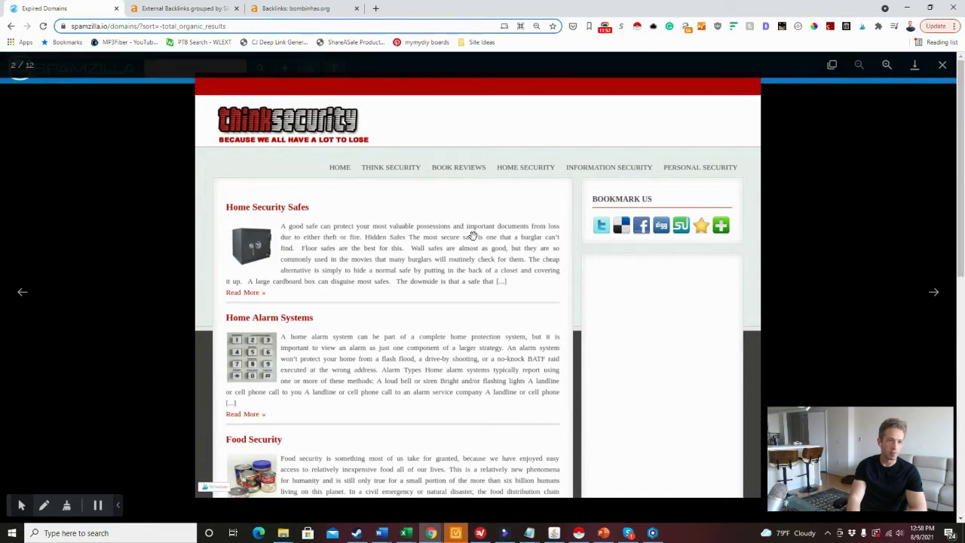
click(934, 293)
click(936, 294)
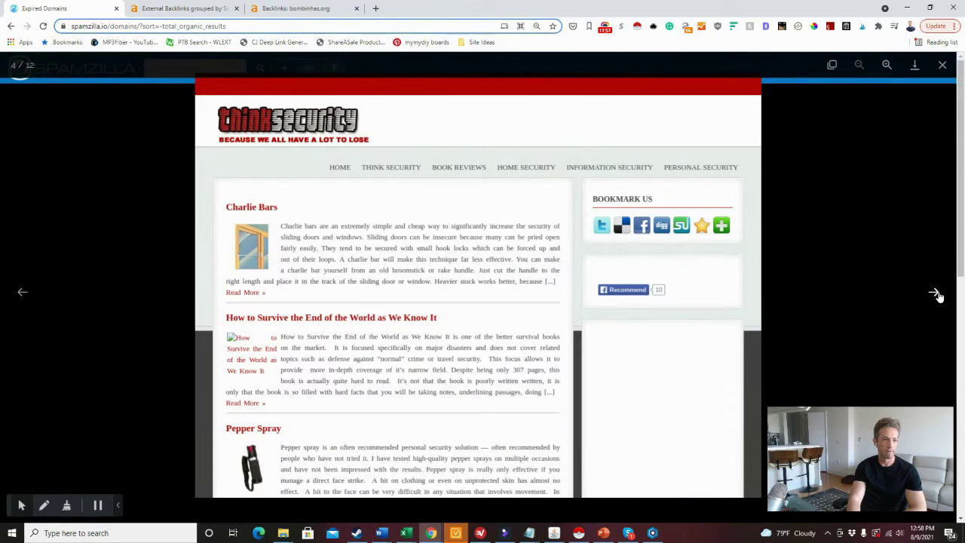
click(936, 294)
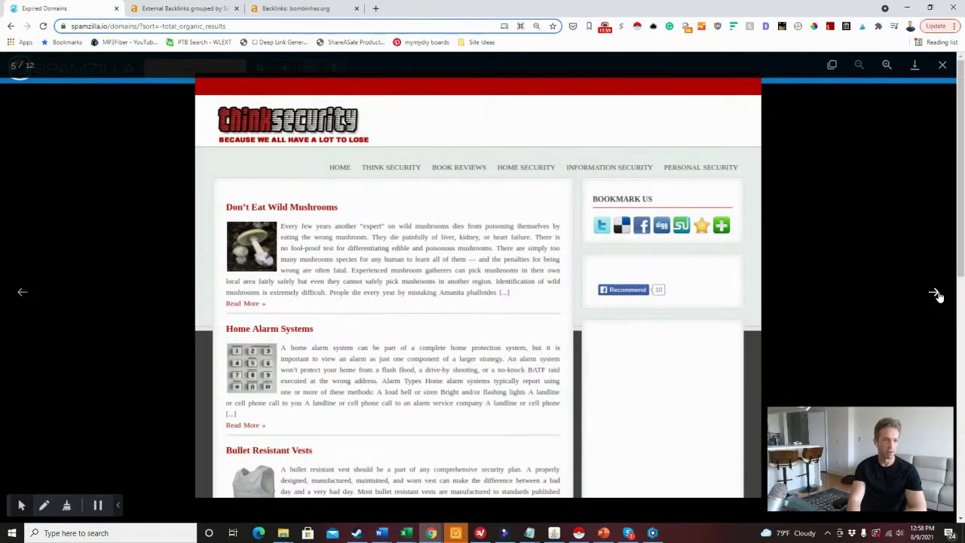
click(936, 295)
click(936, 294)
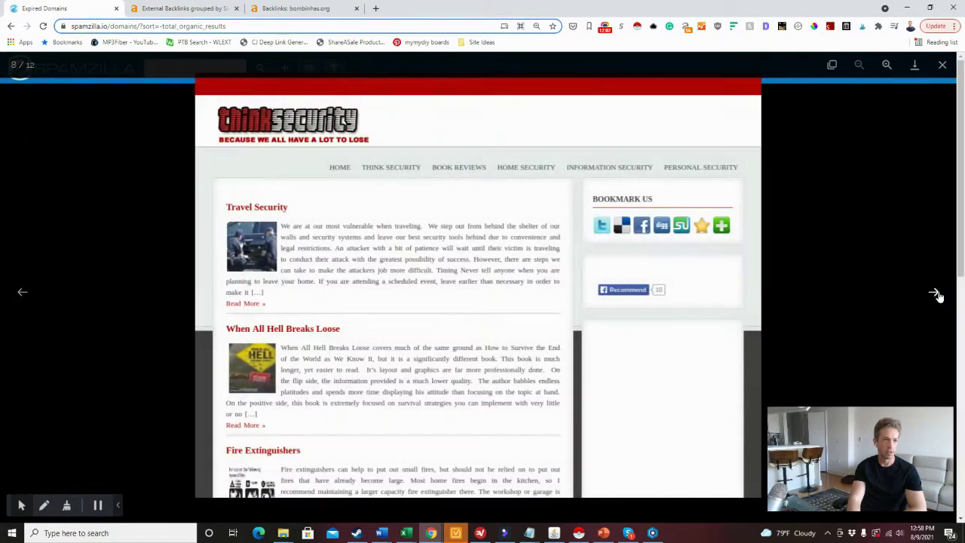
click(935, 294)
click(936, 294)
click(935, 294)
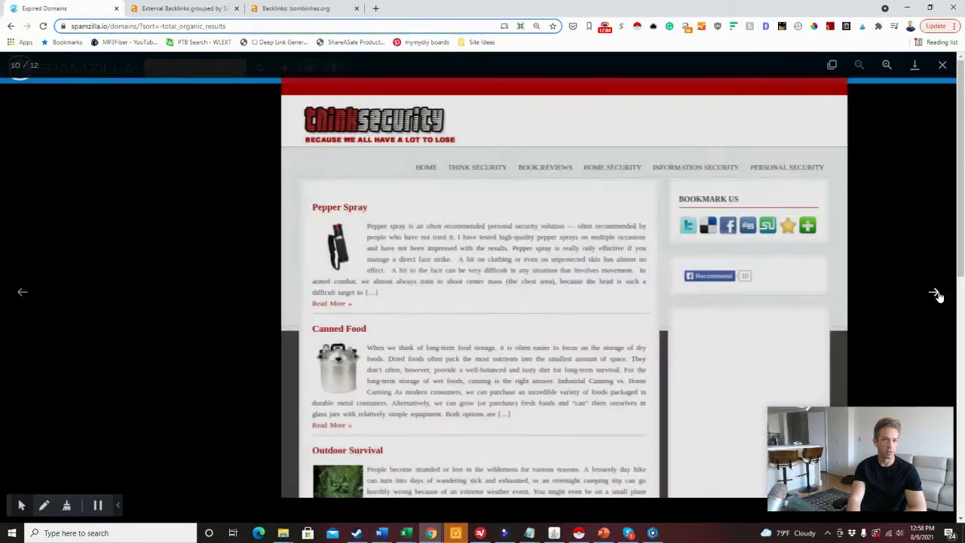
click(936, 294)
click(23, 295)
scroll(386, 272, down, 3)
scroll(408, 239, up, 4)
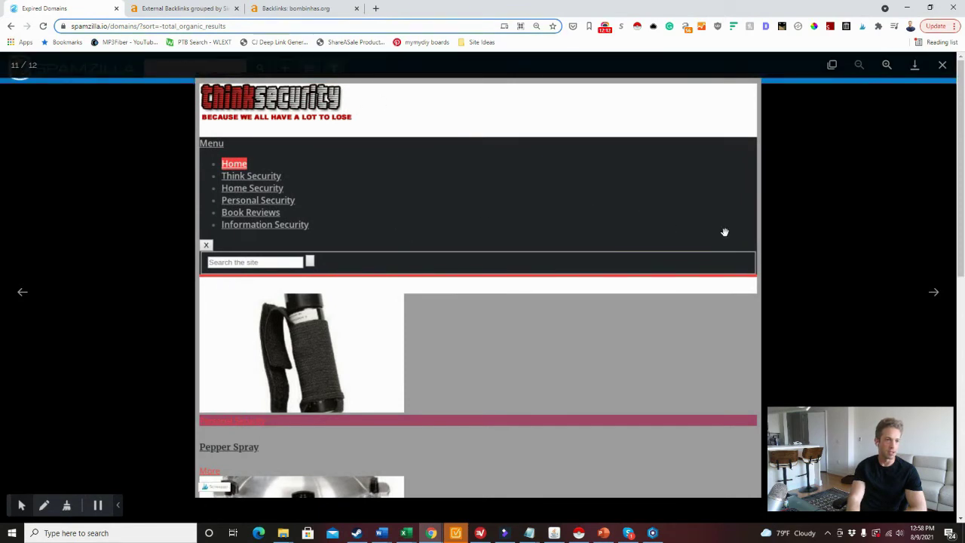
click(934, 293)
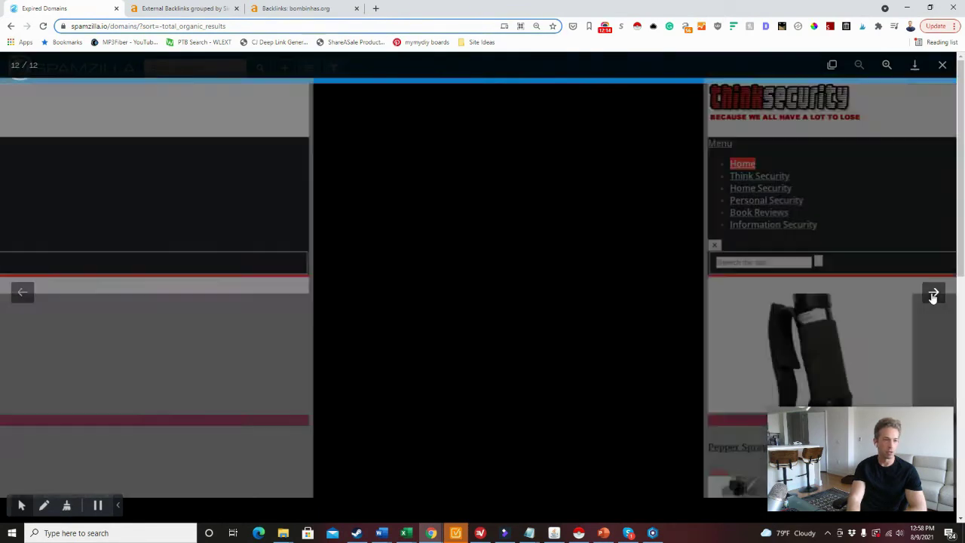
click(944, 66)
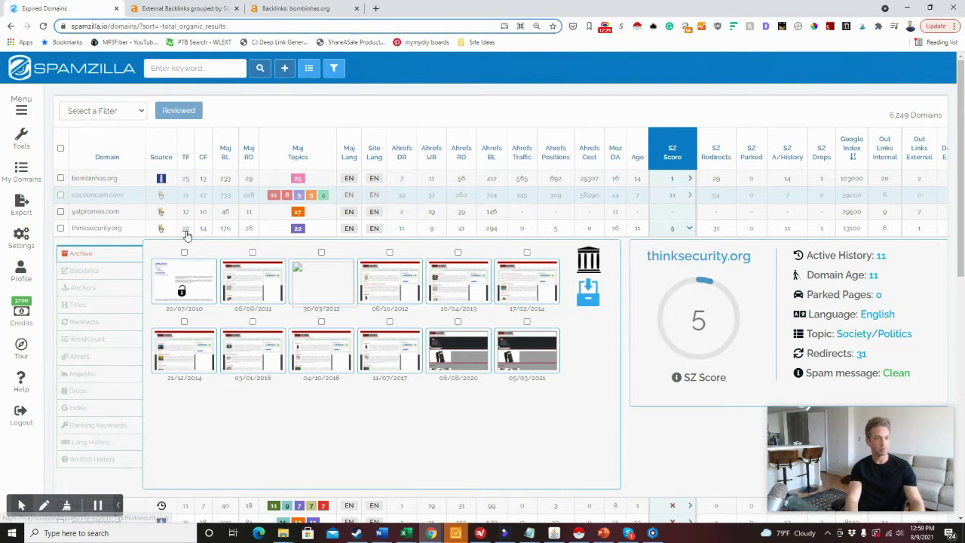
Step: Check thinksecurity.org's backlinks and its anchor text distribution for signs of spam
click(83, 272)
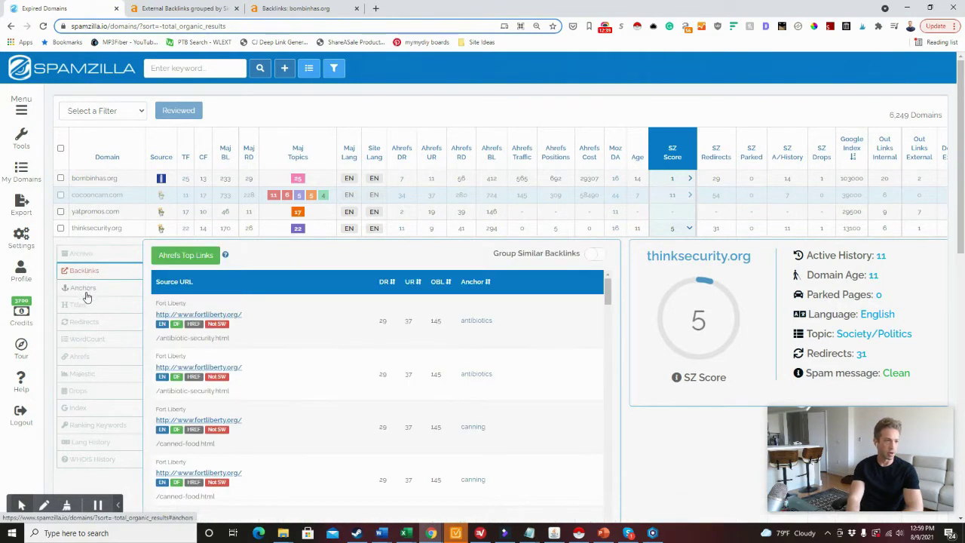
click(83, 289)
mouse_move(285, 266)
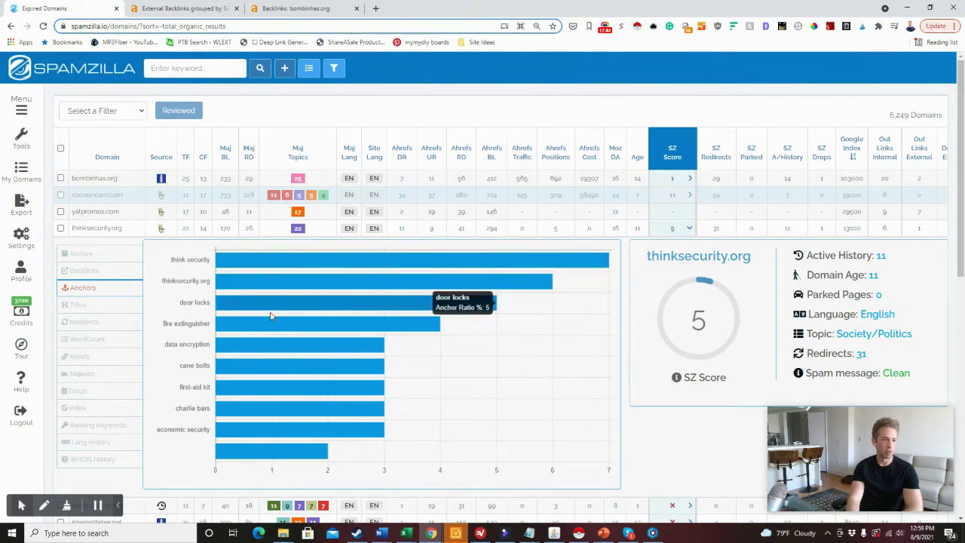
mouse_move(270, 326)
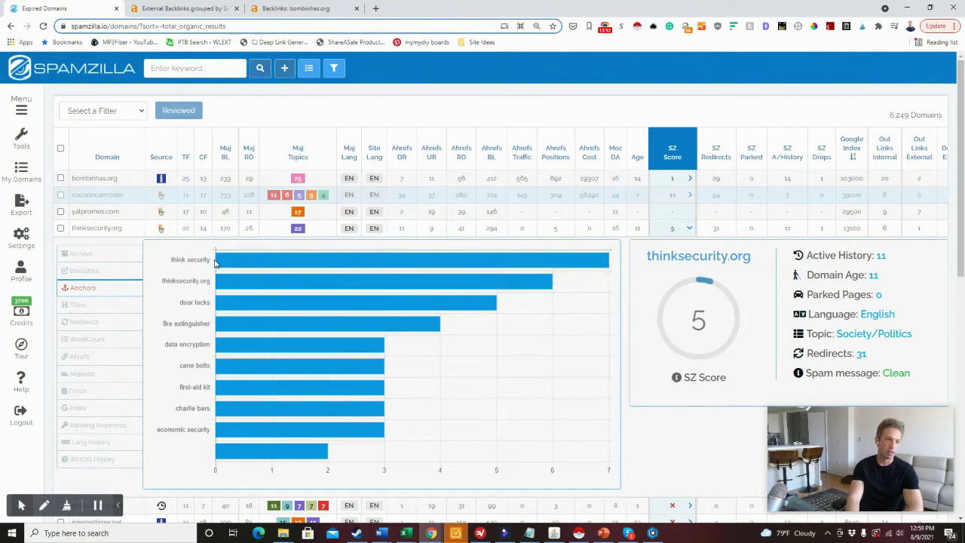
Step: Review thinksecurity.org's redirect chart and its nameserver and drop history, and collapse the domain's details
click(105, 322)
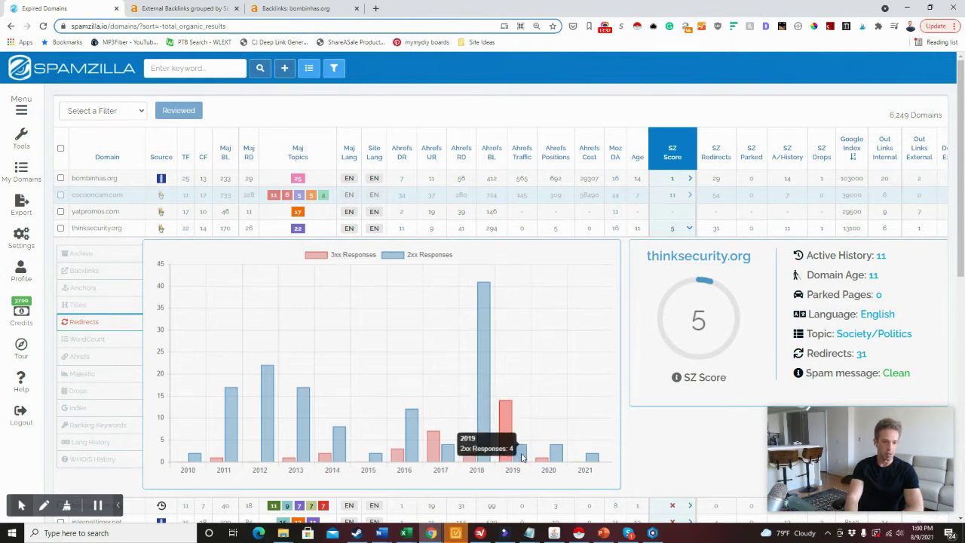
click(86, 358)
click(88, 393)
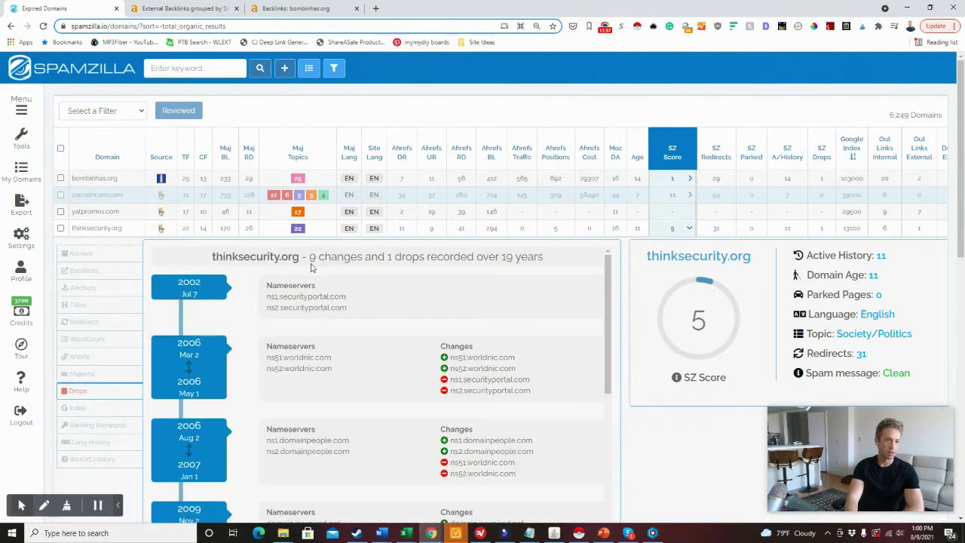
scroll(410, 307, down, 3)
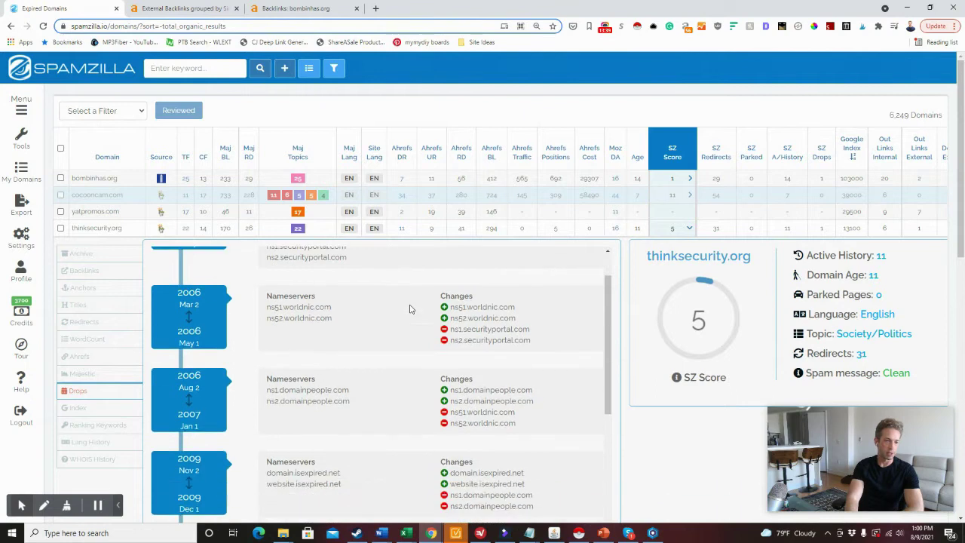
scroll(406, 326, down, 1)
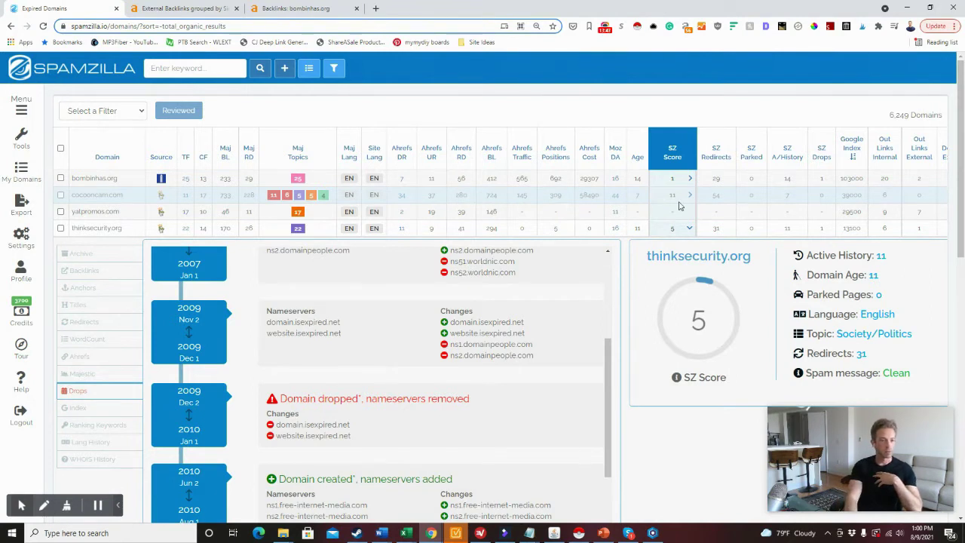
click(689, 227)
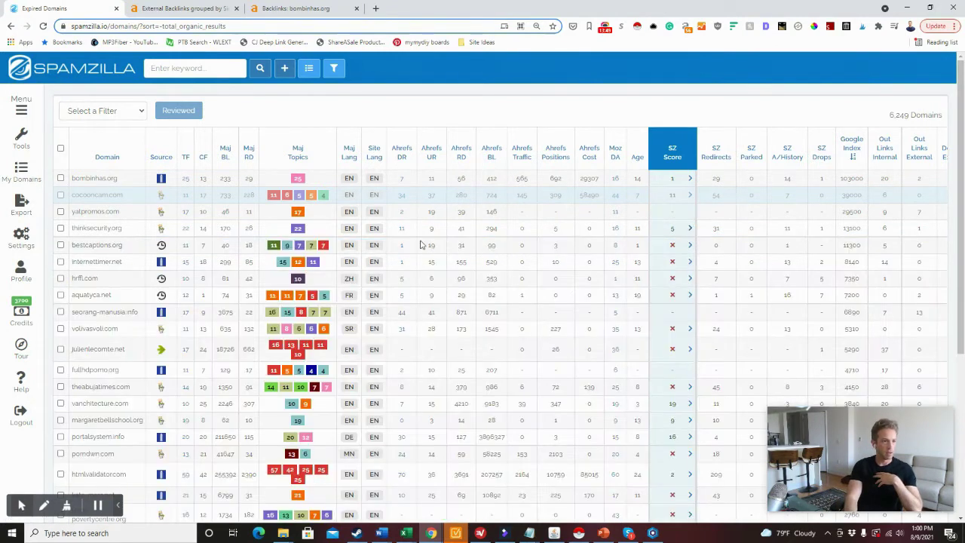
Step: Open the Ahrefs overview for thinksecurity.org from its list entry, visit the live site to check its registration, and close it
click(402, 228)
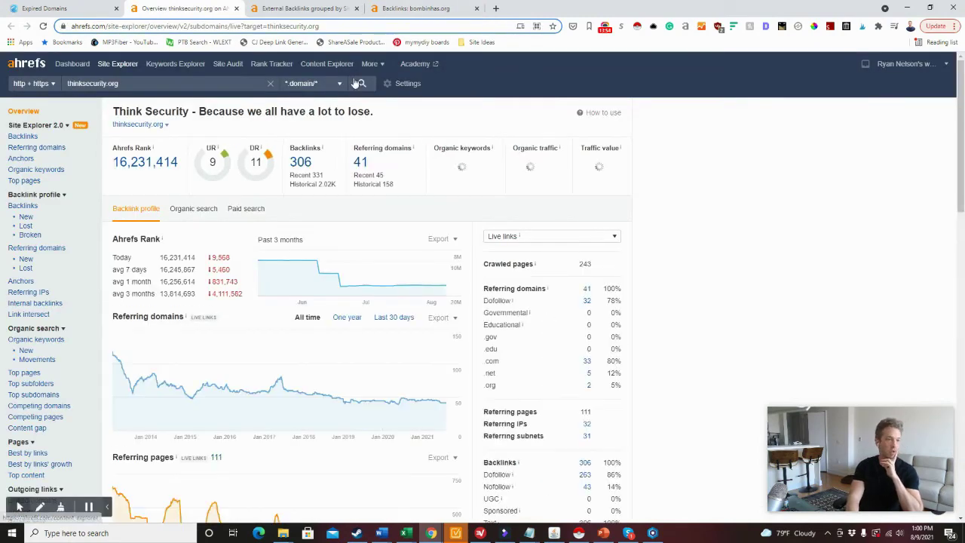
click(153, 128)
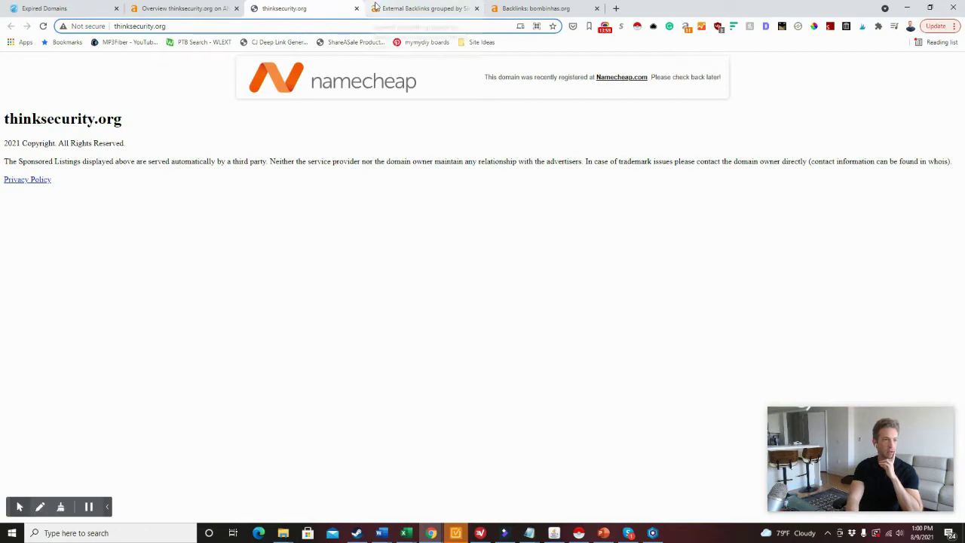
click(357, 8)
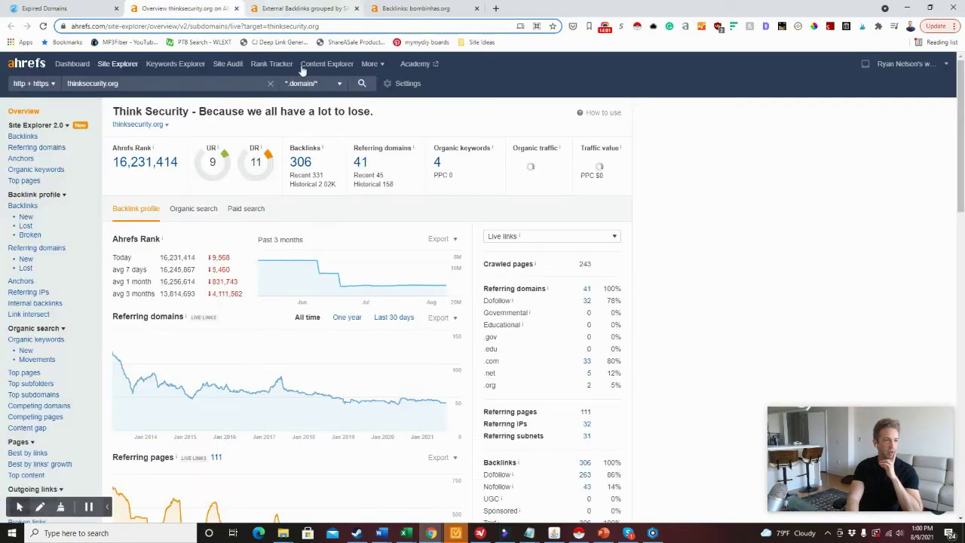
Step: Examine thinksecurity.org's organic traffic and keyword history in Ahrefs, and return to the SpamZilla domain list
click(194, 209)
scroll(237, 269, down, 1)
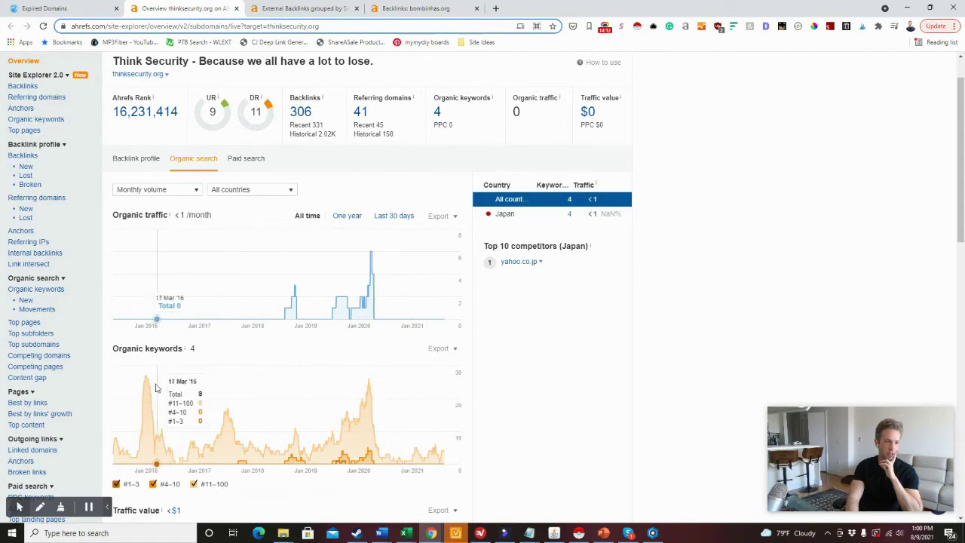
click(54, 9)
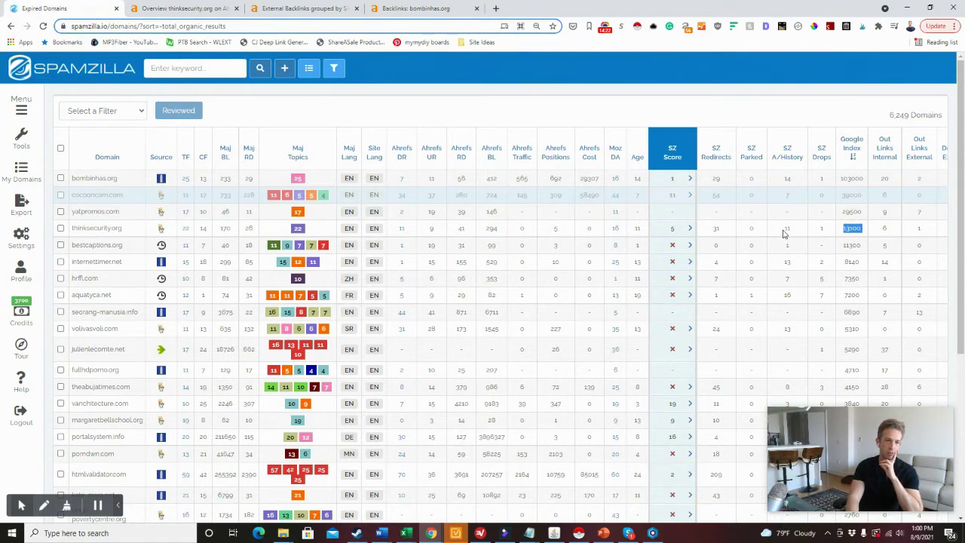
click(862, 231)
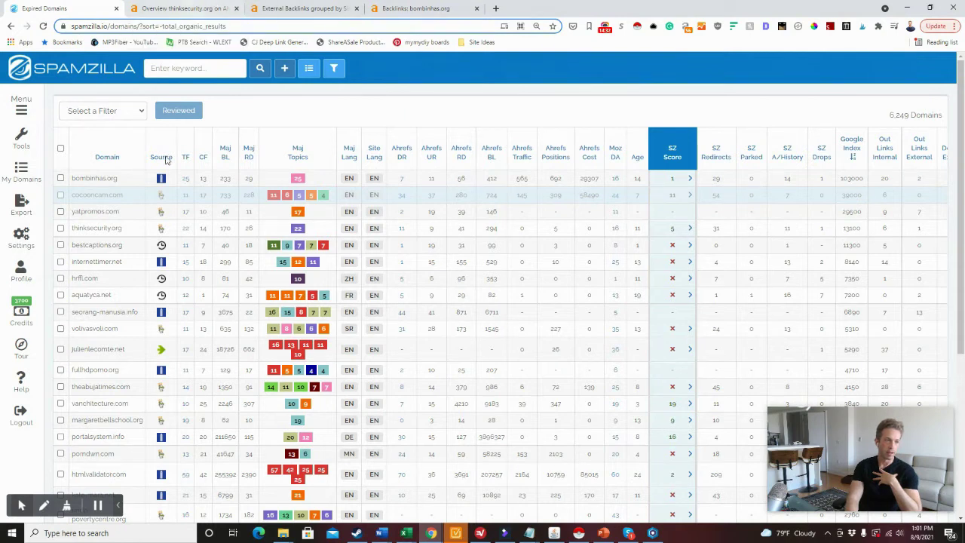
double_click(852, 228)
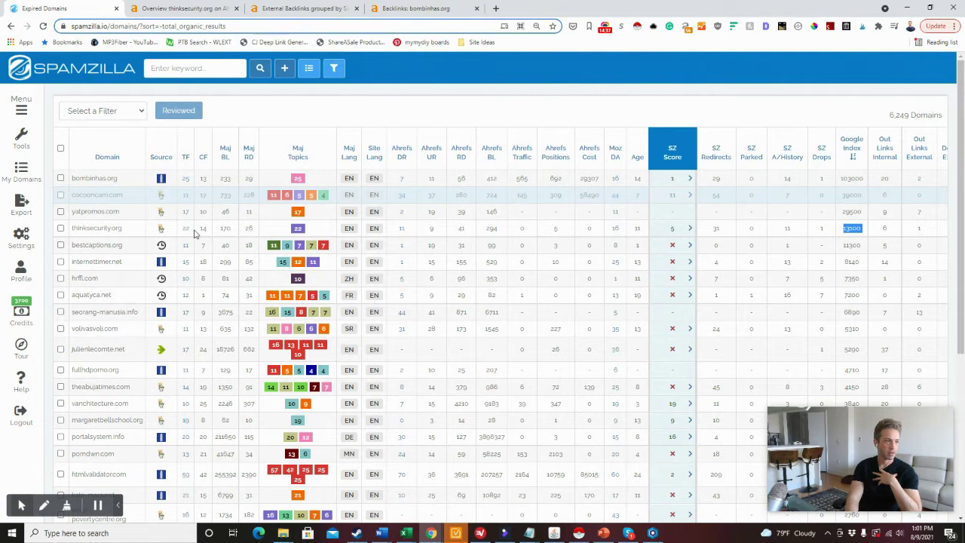
click(192, 8)
click(98, 6)
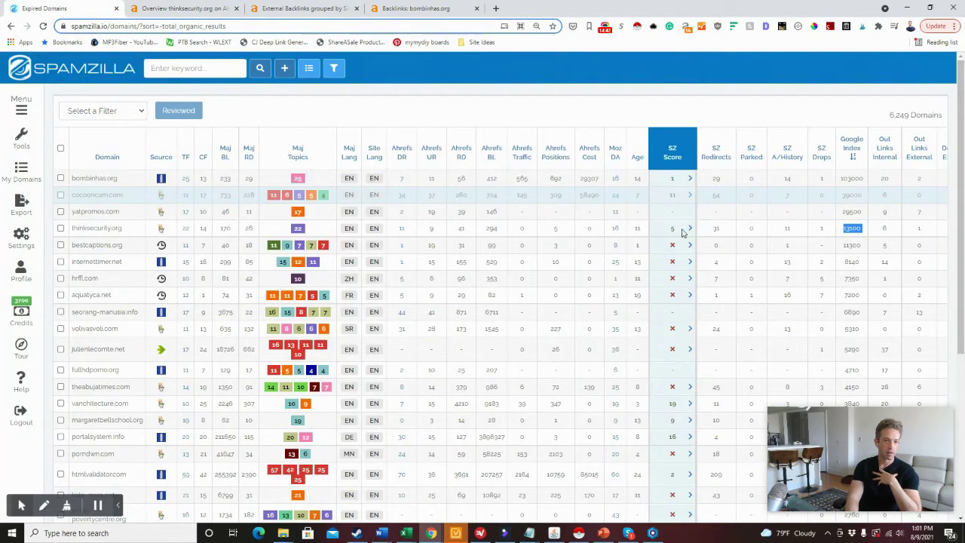
Step: Load the March 5, 2021 Wayback Machine snapshot of thinksecurity.org from its domain details, and look through the archived home page
click(687, 229)
click(86, 254)
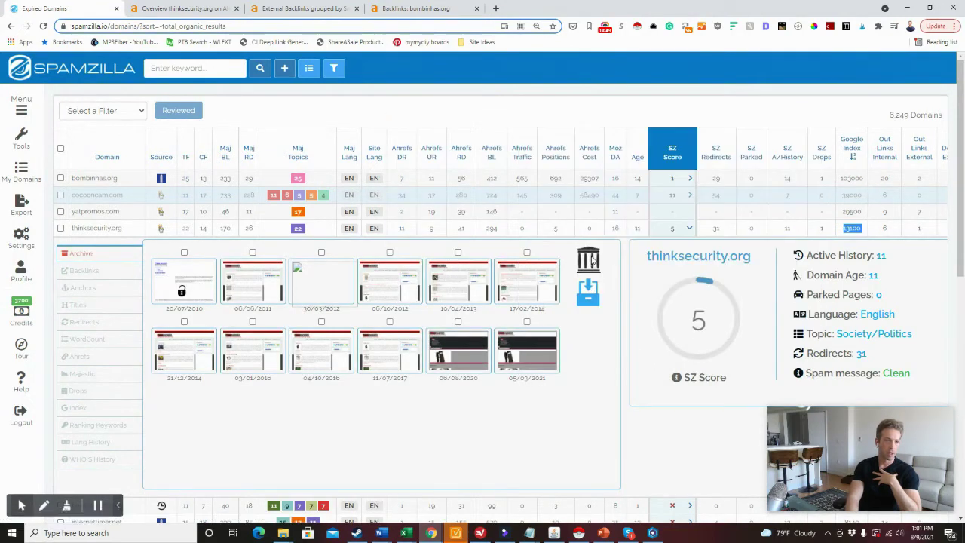
click(589, 260)
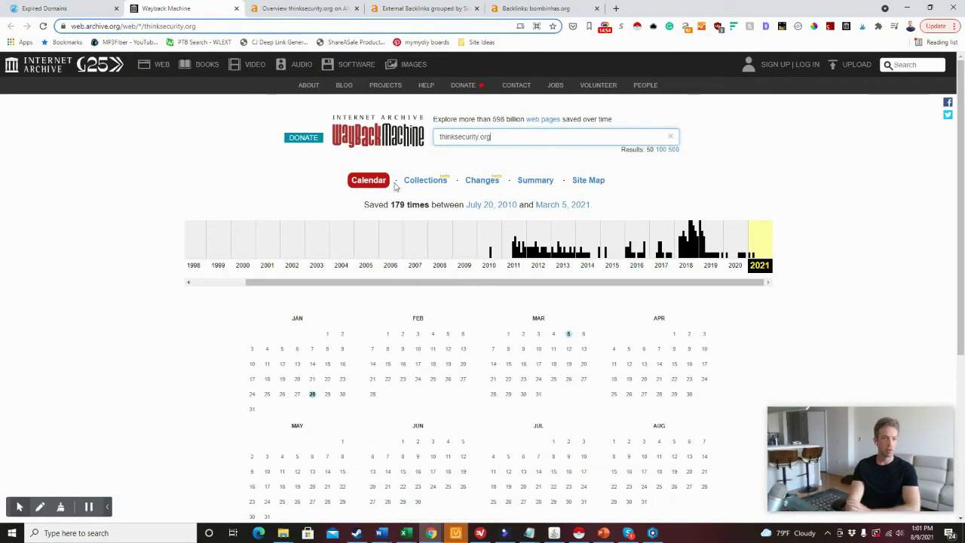
mouse_move(576, 333)
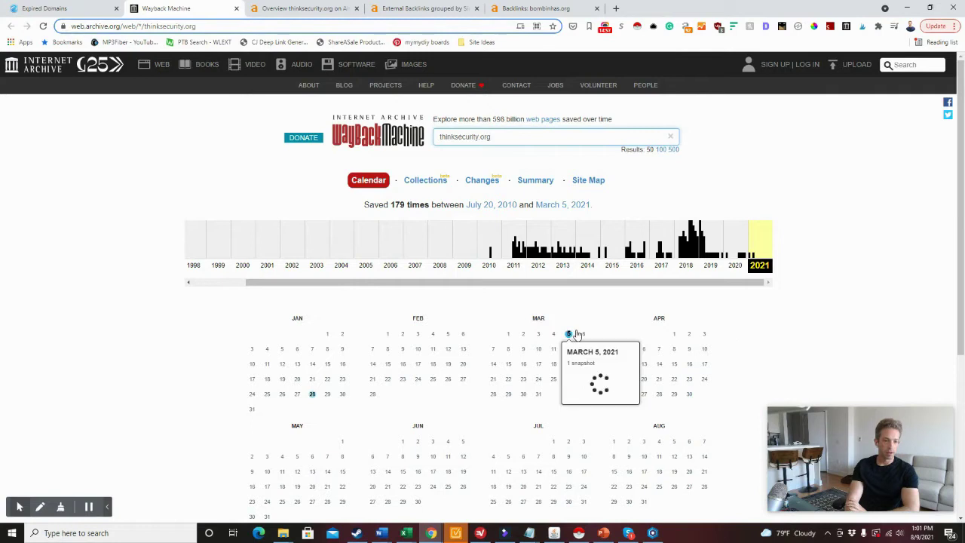
click(592, 374)
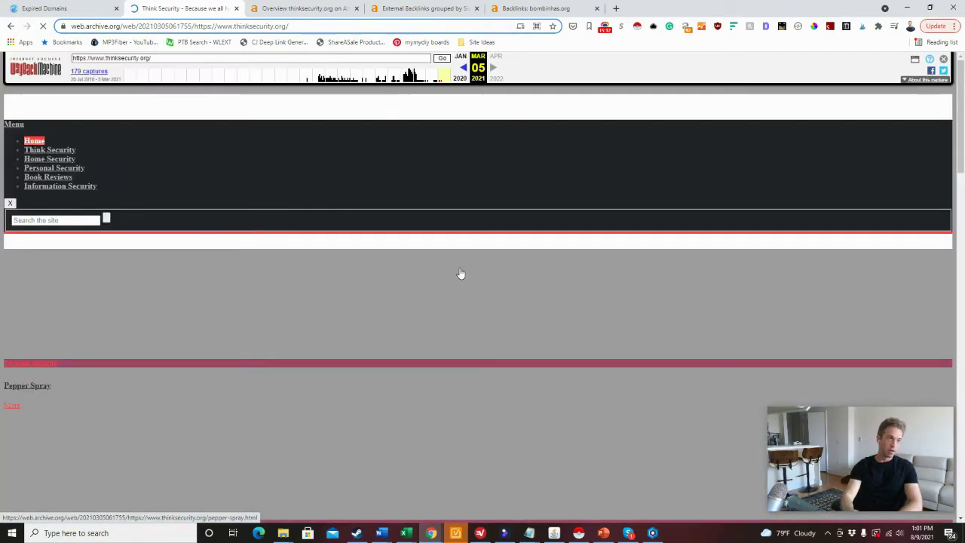
scroll(328, 276, down, 2)
scroll(328, 275, down, 10)
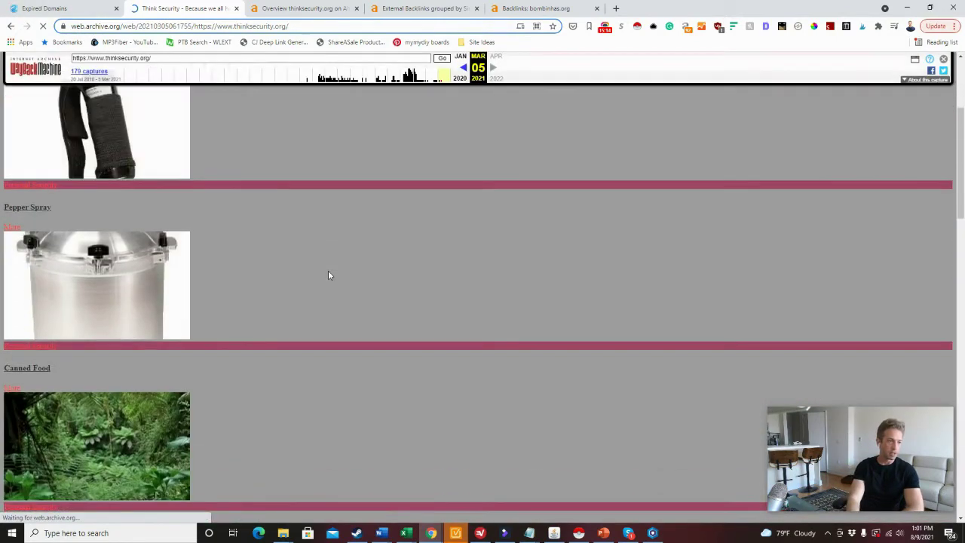
scroll(324, 293, down, 3)
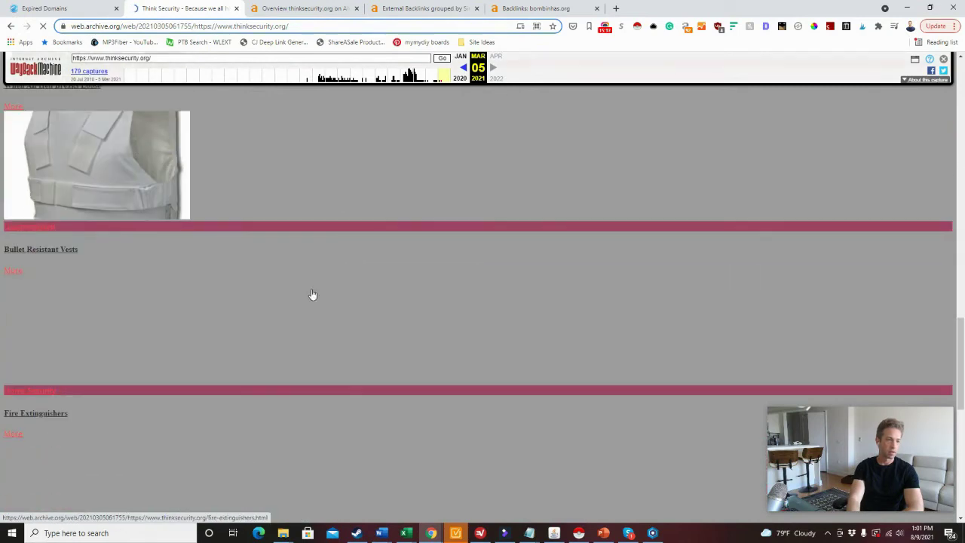
scroll(292, 302, up, 15)
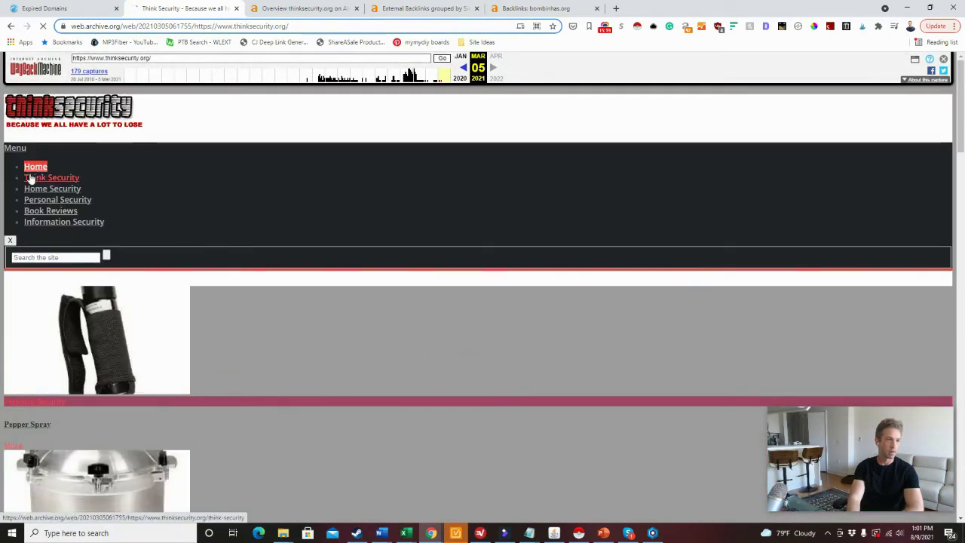
Step: Open the archived Pepper Spray article and read through it to judge the quality of the content
click(23, 428)
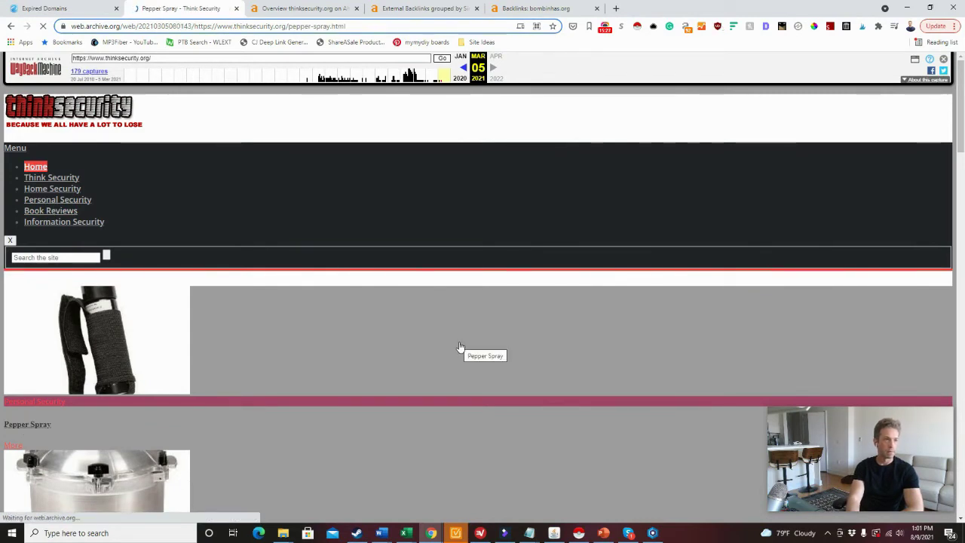
scroll(460, 346, down, 3)
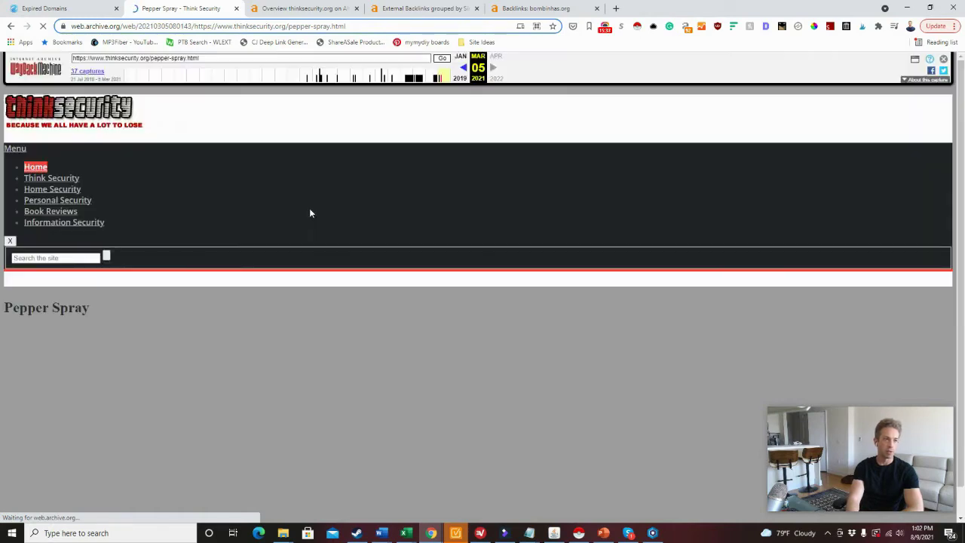
scroll(290, 263, down, 2)
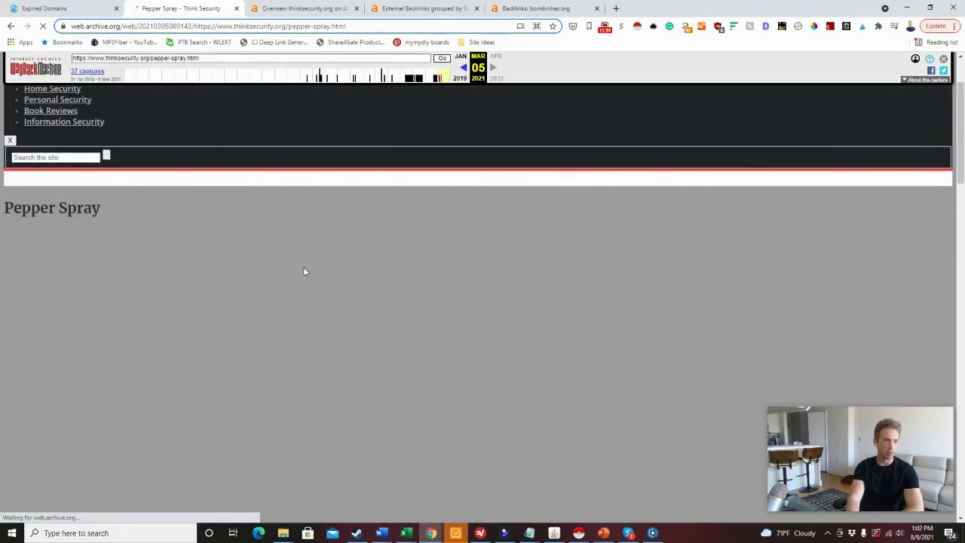
scroll(227, 268, down, 5)
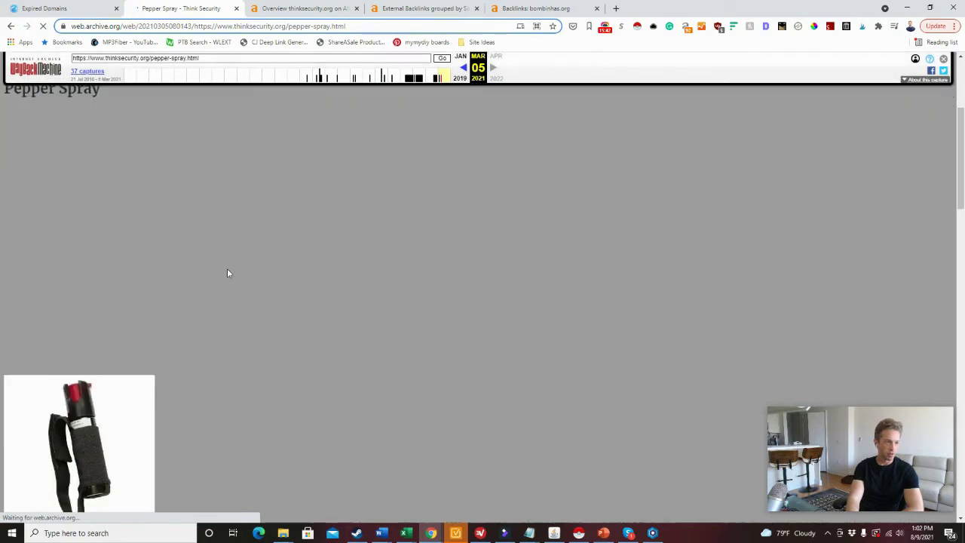
scroll(396, 235, down, 3)
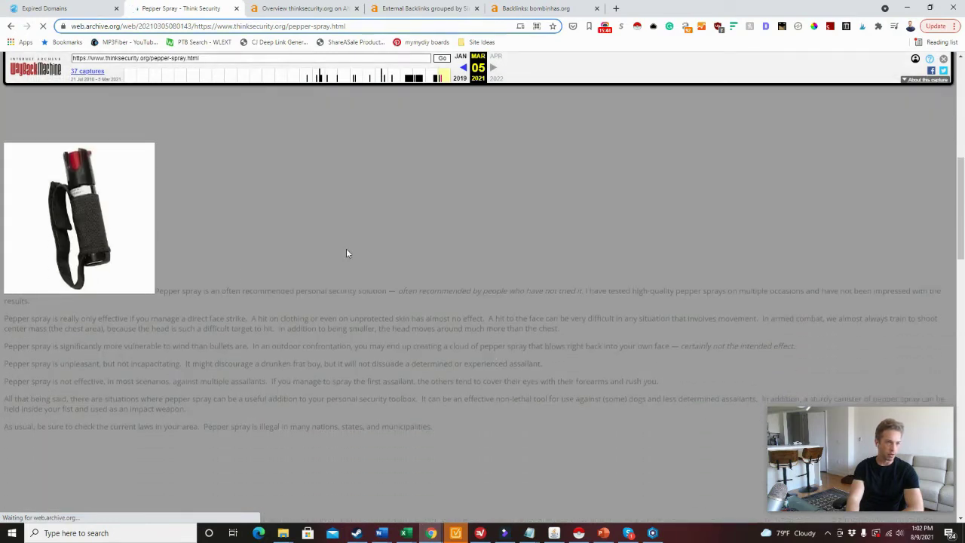
scroll(175, 305, up, 2)
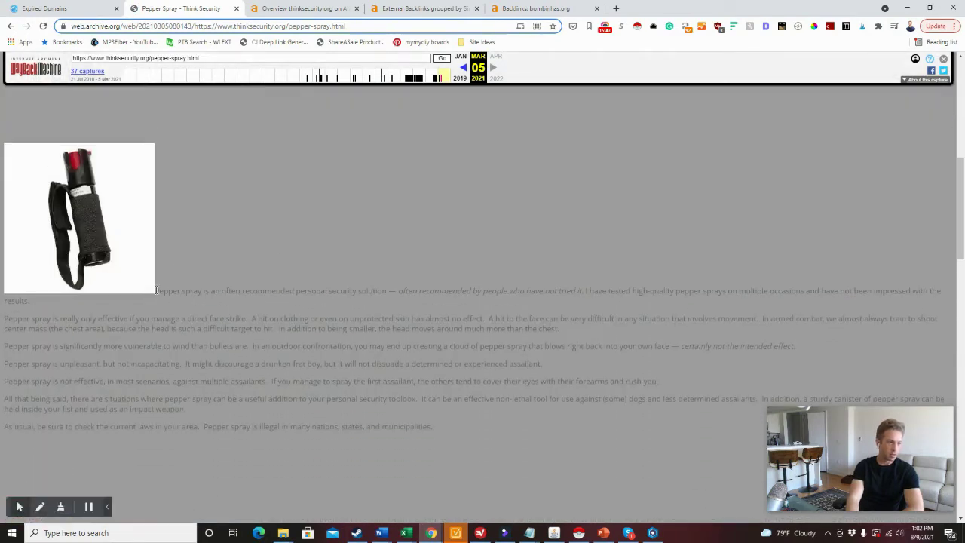
Step: Search Google for the Pepper Spray article's opening sentence to see whether the text is still indexed anywhere, and close the results
drag(156, 289, 586, 275)
right_click(563, 285)
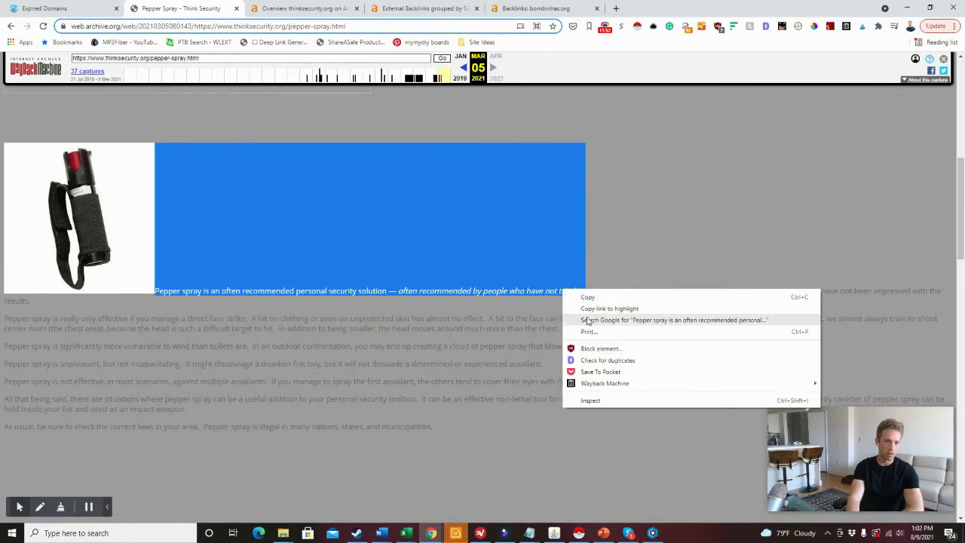
click(588, 320)
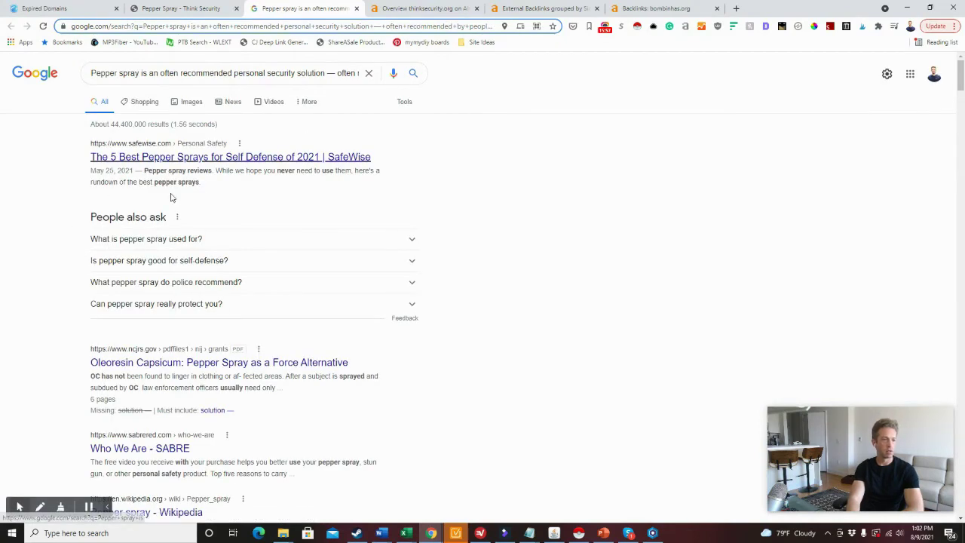
scroll(82, 270, down, 4)
scroll(82, 270, down, 2)
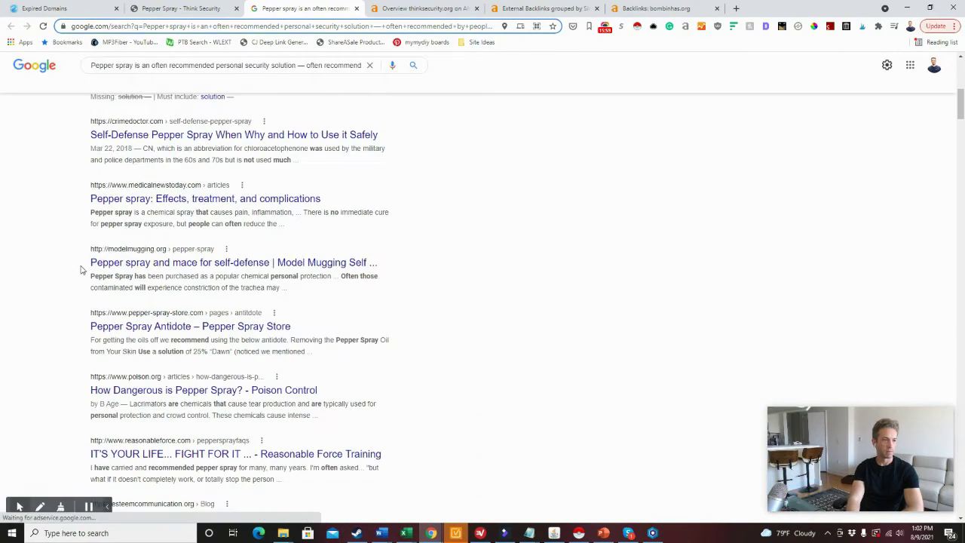
scroll(81, 270, up, 6)
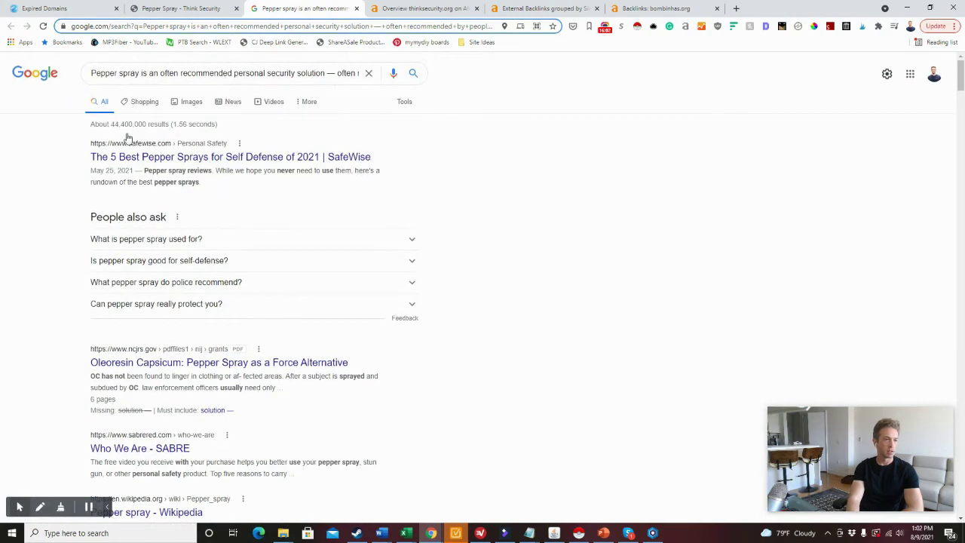
click(356, 9)
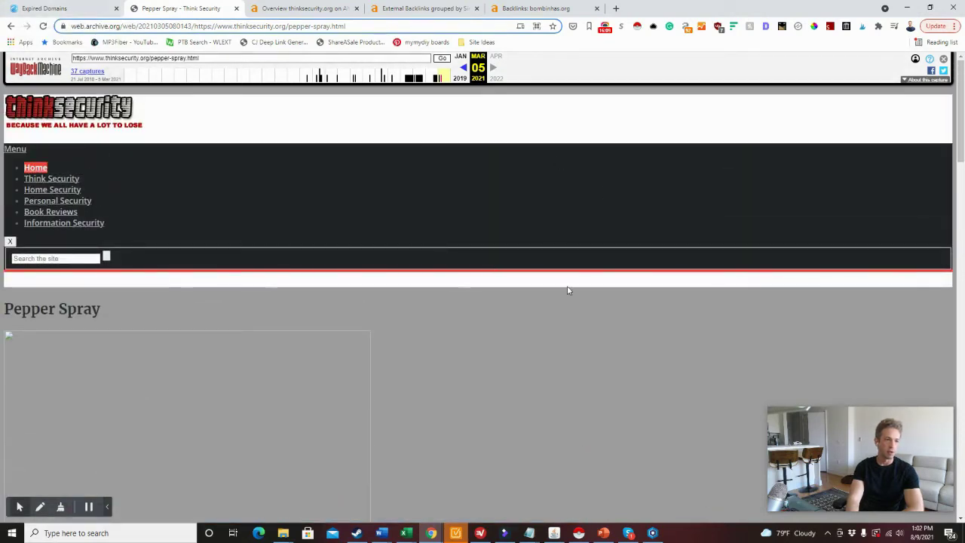
Step: Check thinksecurity.org's purchase availability through its source listing in SpamZilla, and collapse the domain's details
click(66, 4)
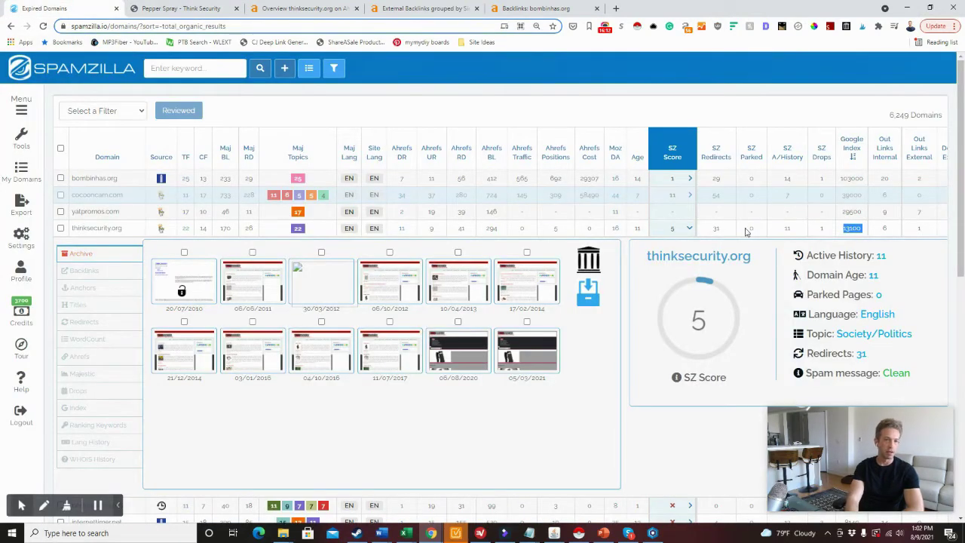
click(161, 231)
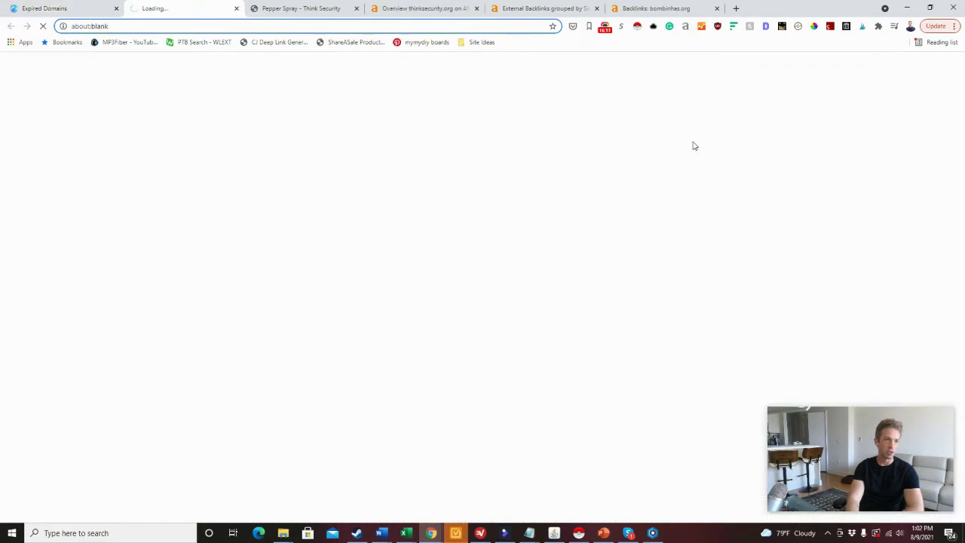
click(74, 6)
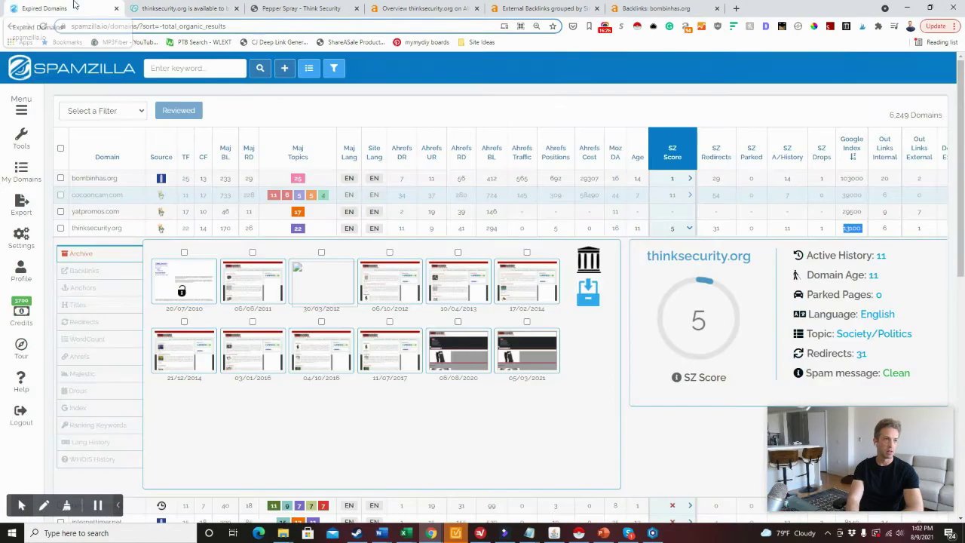
click(690, 228)
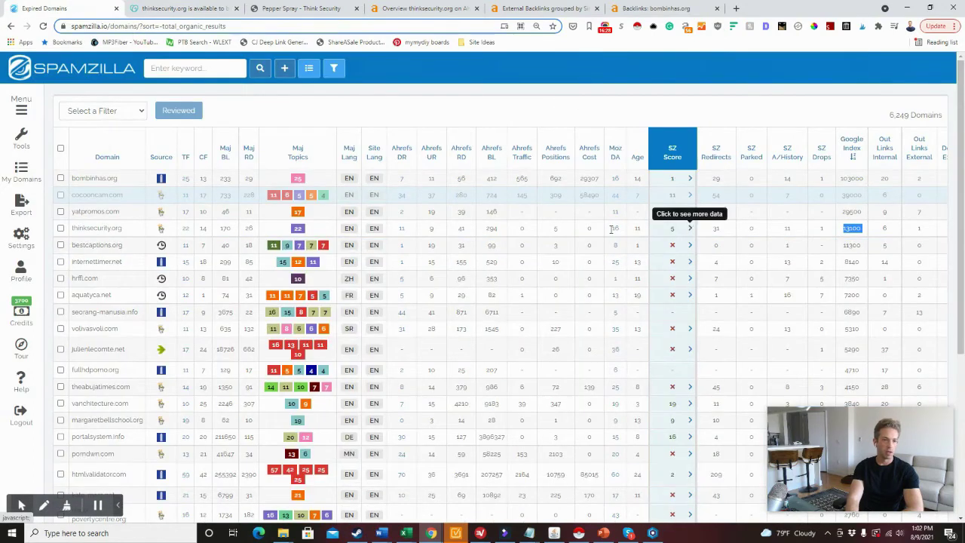
Step: Filter thinksecurity.org's Ahrefs backlinks to dofollow links ordered by DR, and inspect the multitran.com referring page with its Ahrefs metrics
click(401, 230)
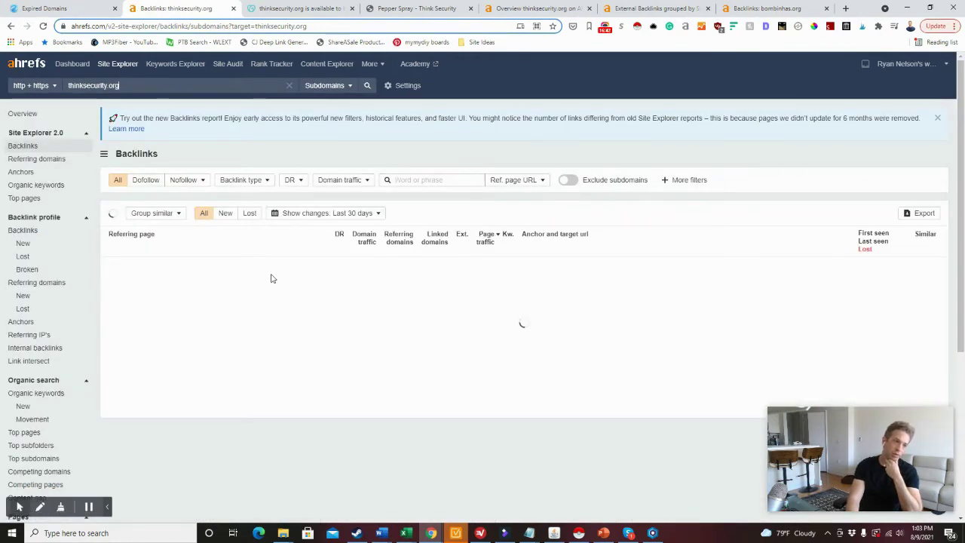
click(148, 184)
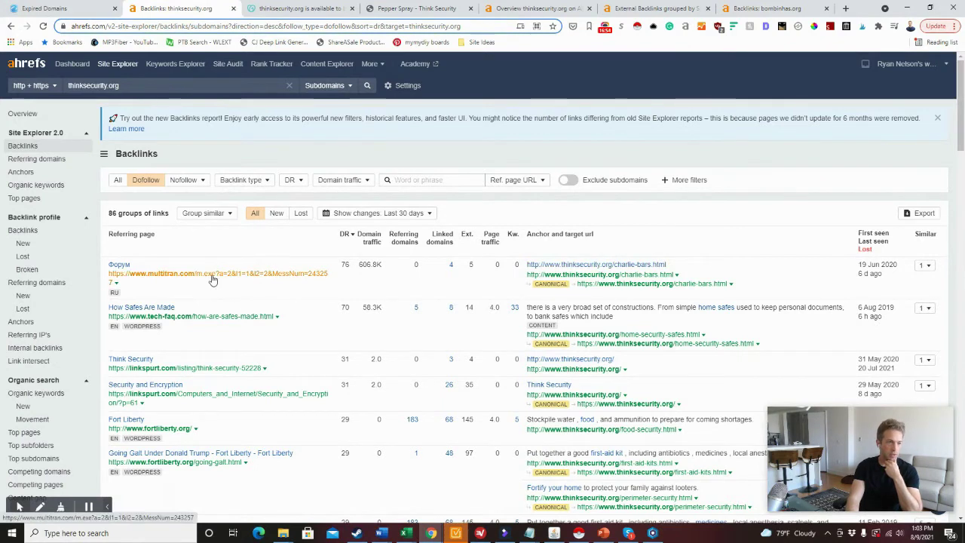
click(132, 275)
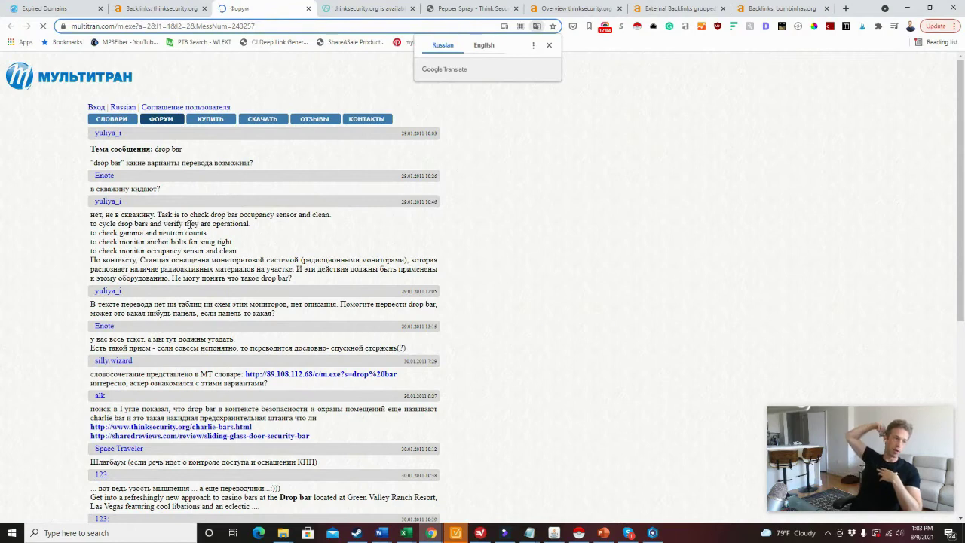
click(686, 27)
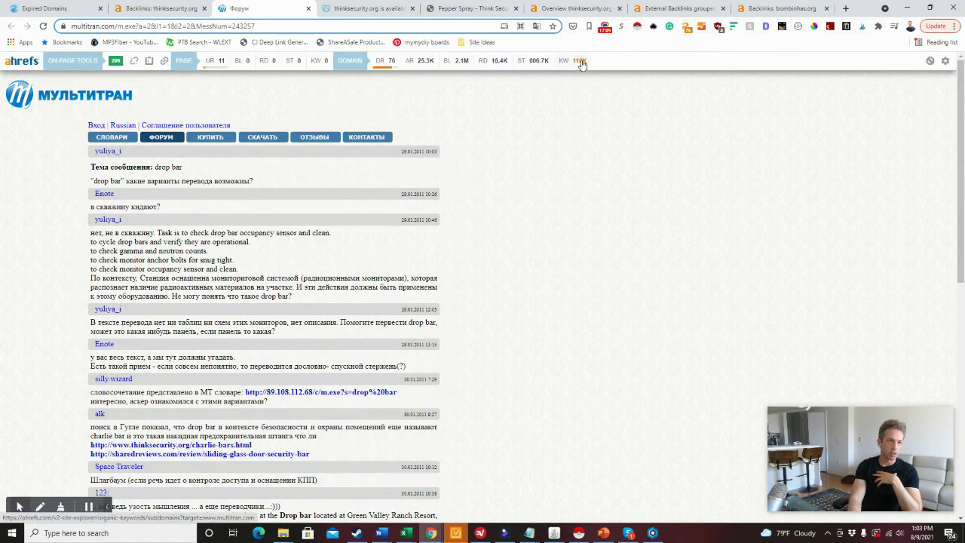
click(308, 8)
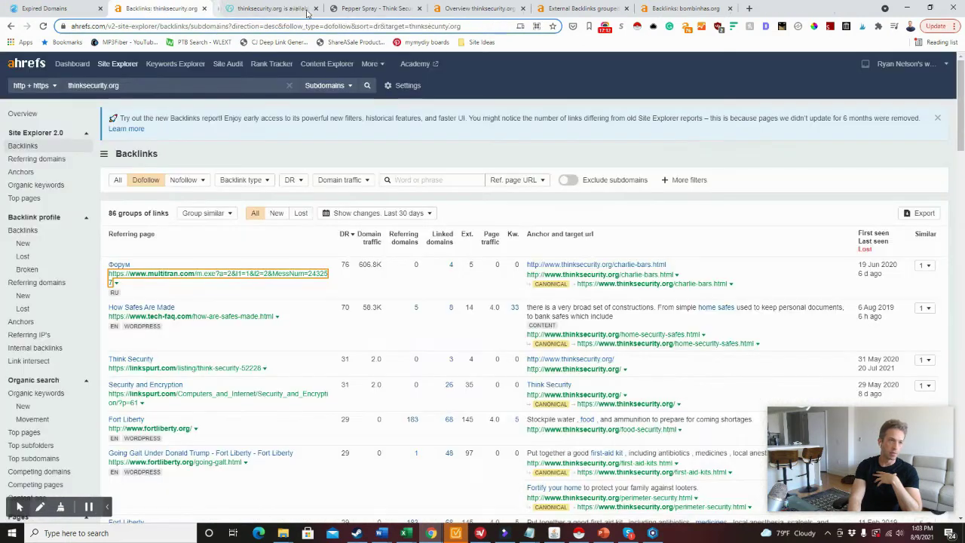
Step: Sort the dofollow backlinks by referring page keywords, and examine the Lock Picking page on libertyreferences.com
click(513, 237)
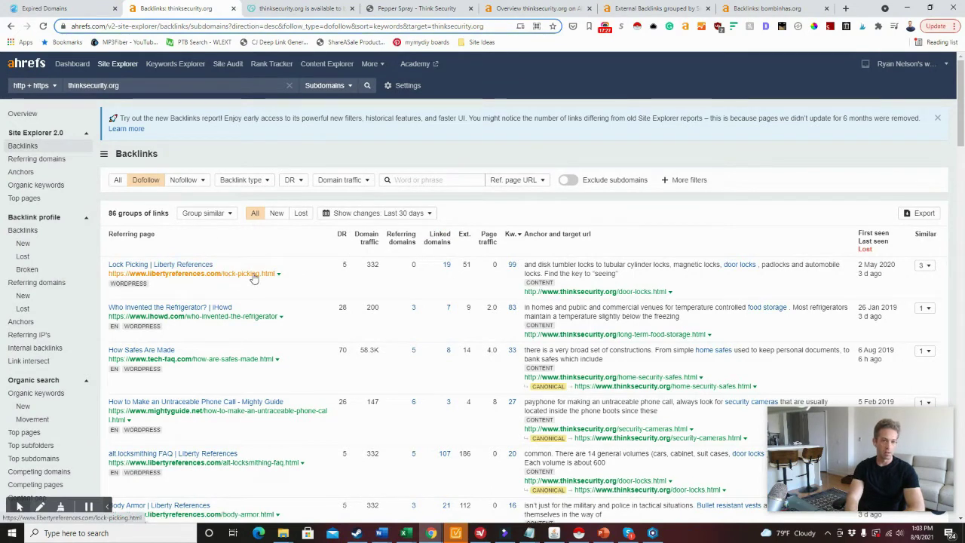
click(193, 277)
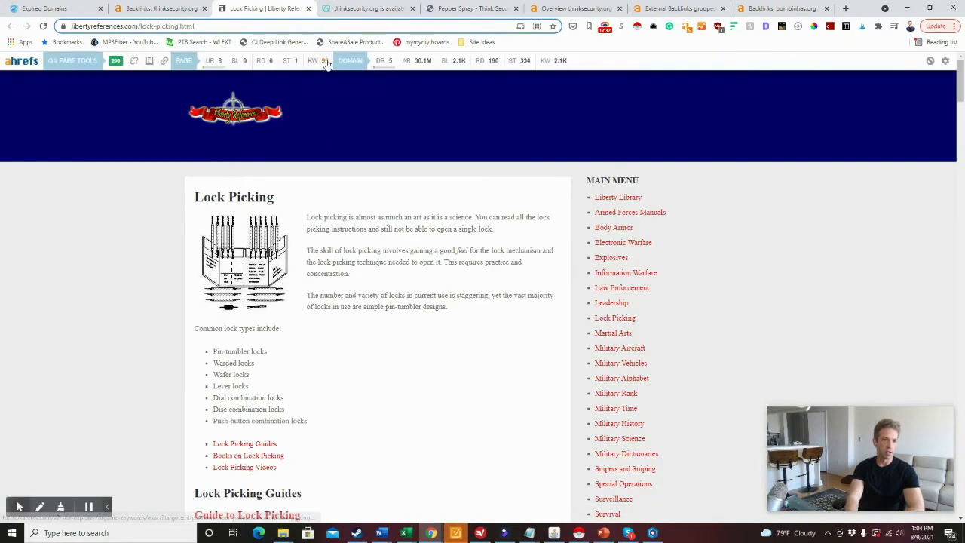
scroll(420, 261, down, 8)
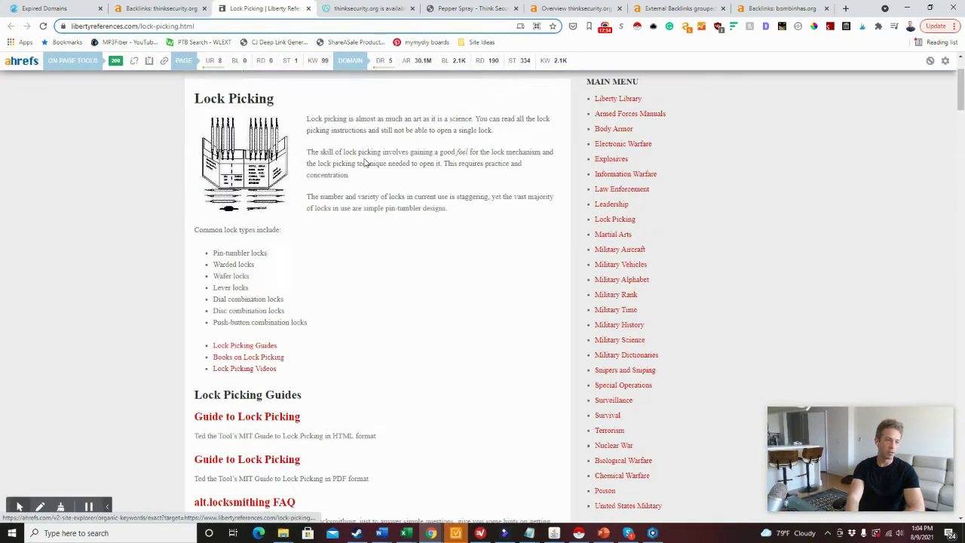
scroll(420, 261, up, 2)
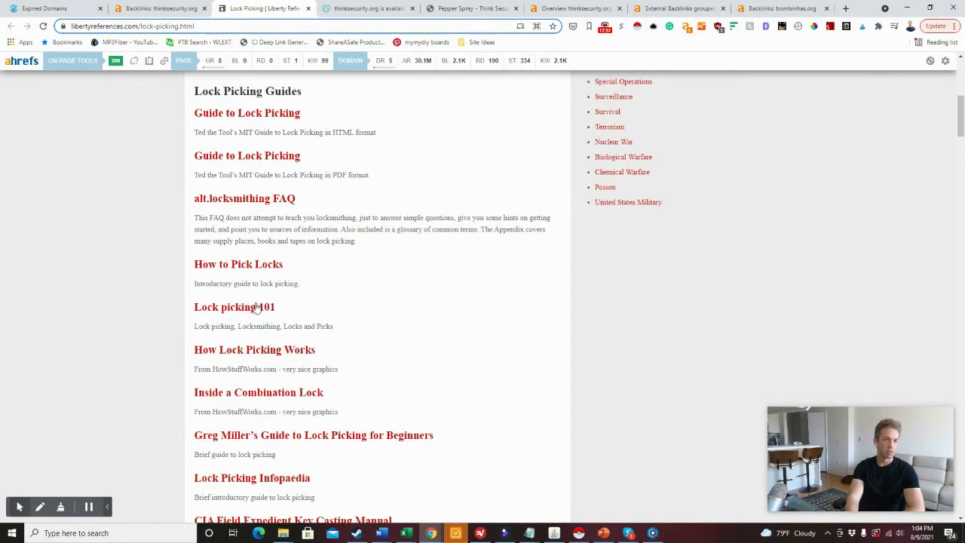
scroll(267, 309, up, 5)
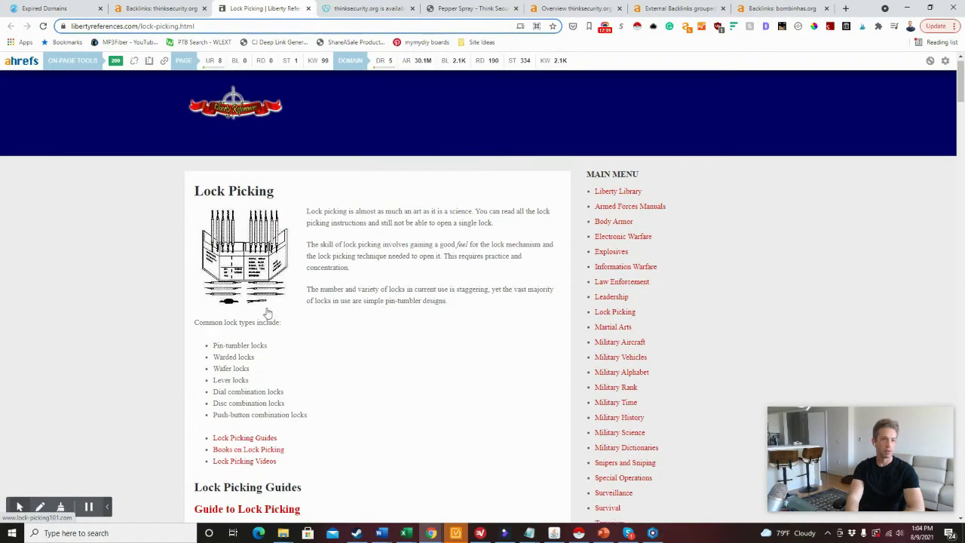
Step: Close the Lock Picking page and review the anchors and target pages of thinksecurity.org's remaining dofollow backlinks in Ahrefs
click(307, 8)
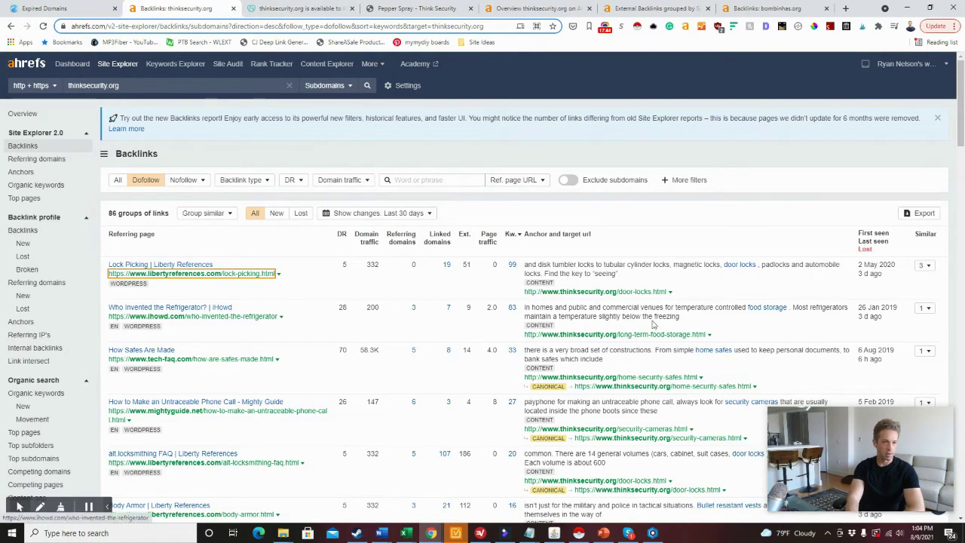
scroll(753, 340, down, 3)
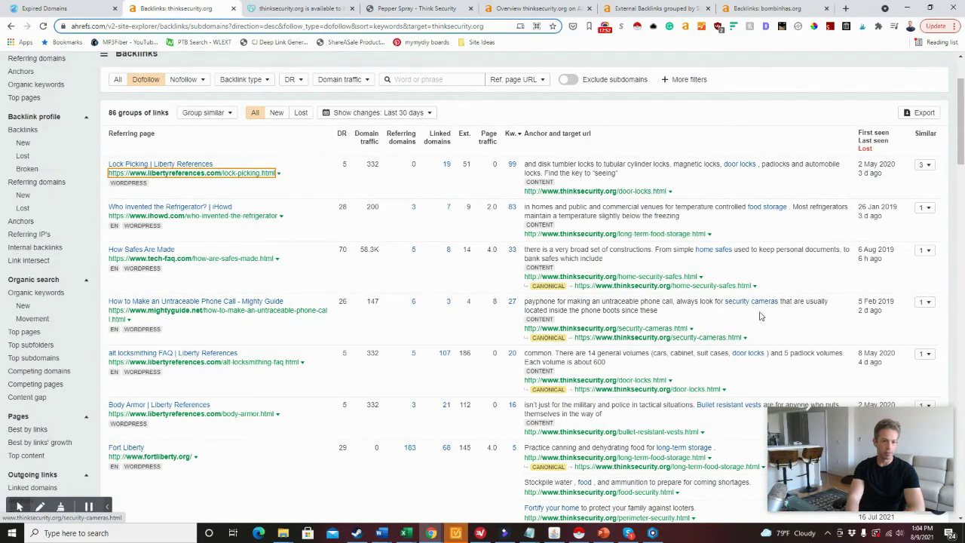
scroll(737, 300, down, 3)
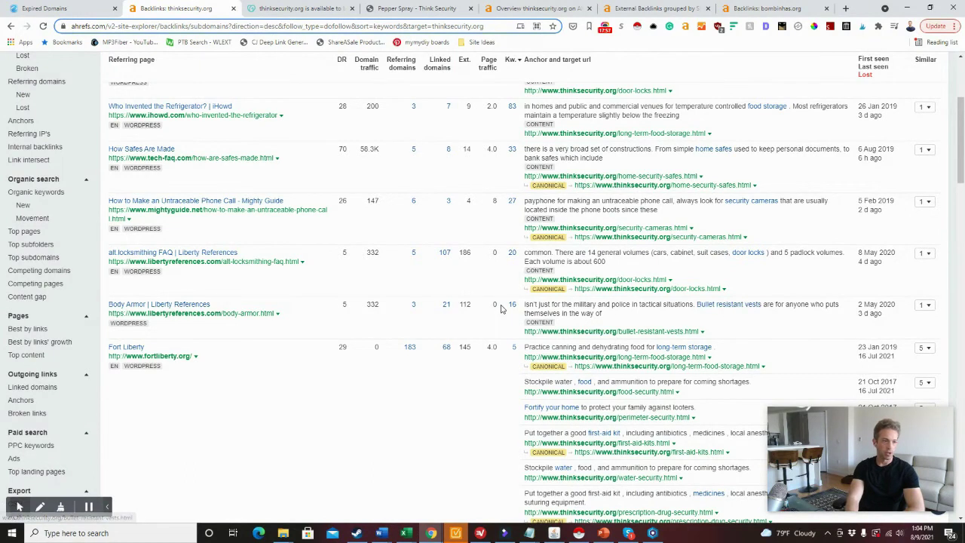
scroll(510, 319, down, 1)
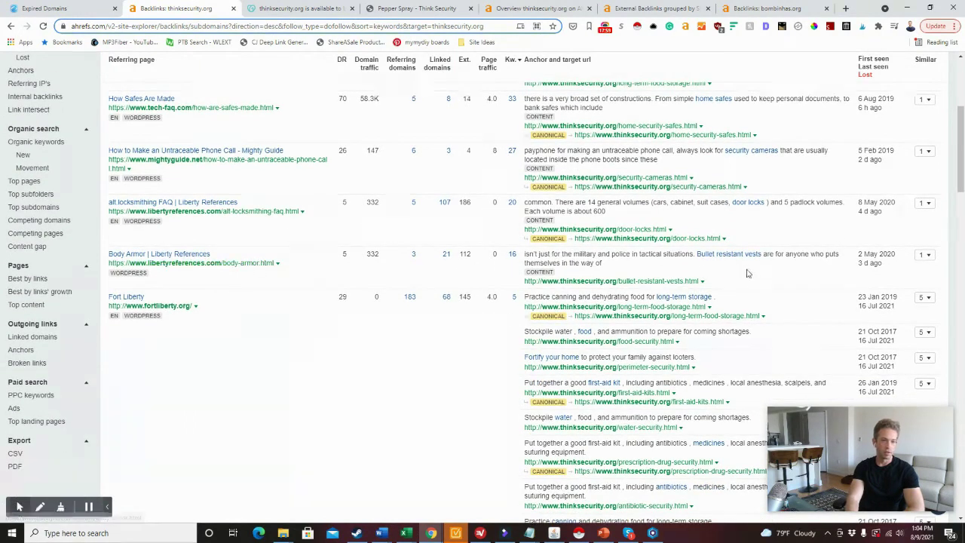
scroll(196, 194, down, 1)
scroll(344, 265, down, 7)
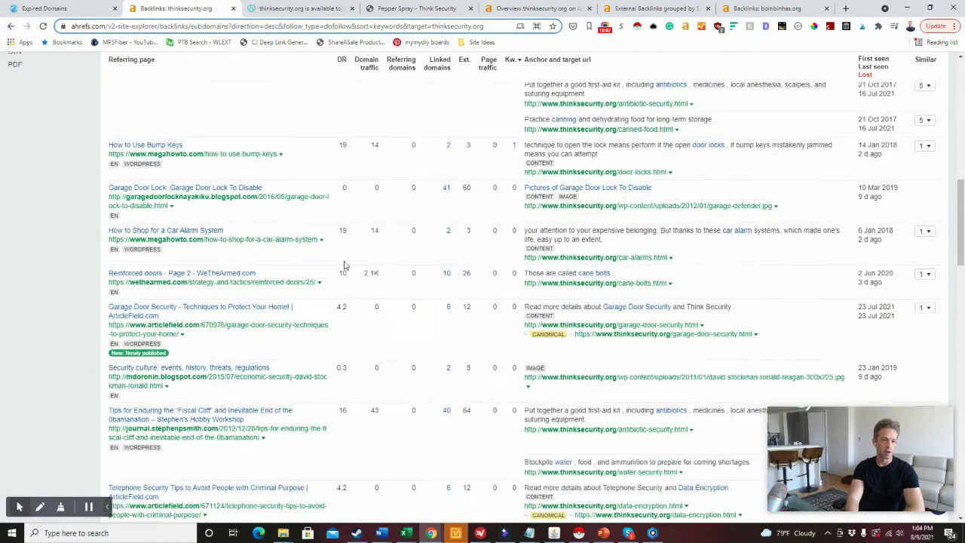
scroll(624, 234, up, 10)
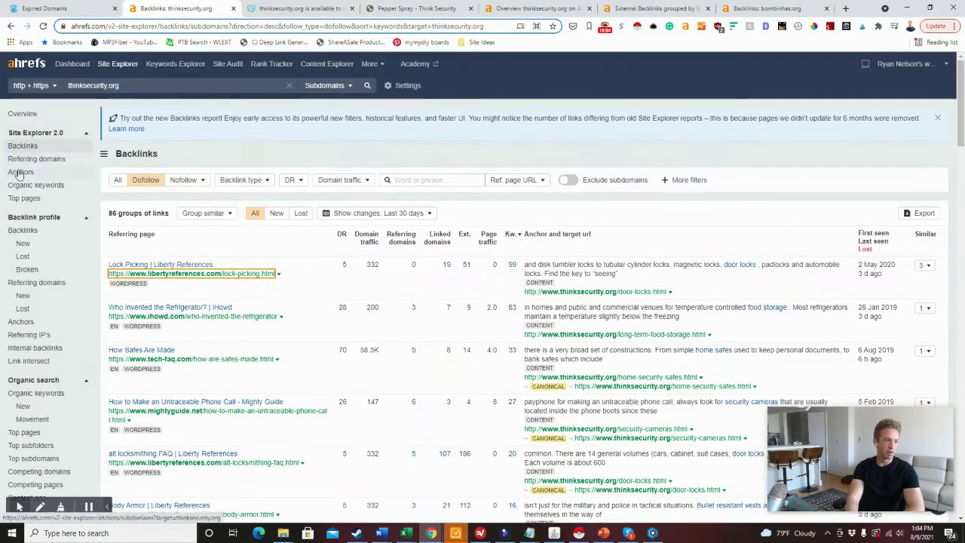
Step: Review thinksecurity.org's anchor texts in Ahrefs filtered to dofollow links, and check the domain's entry in the SpamZilla list
click(21, 172)
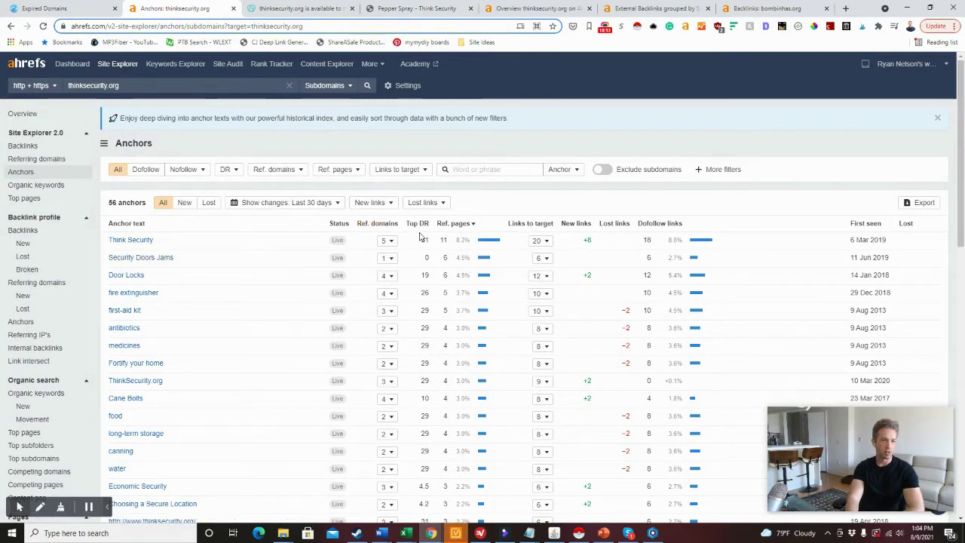
click(153, 174)
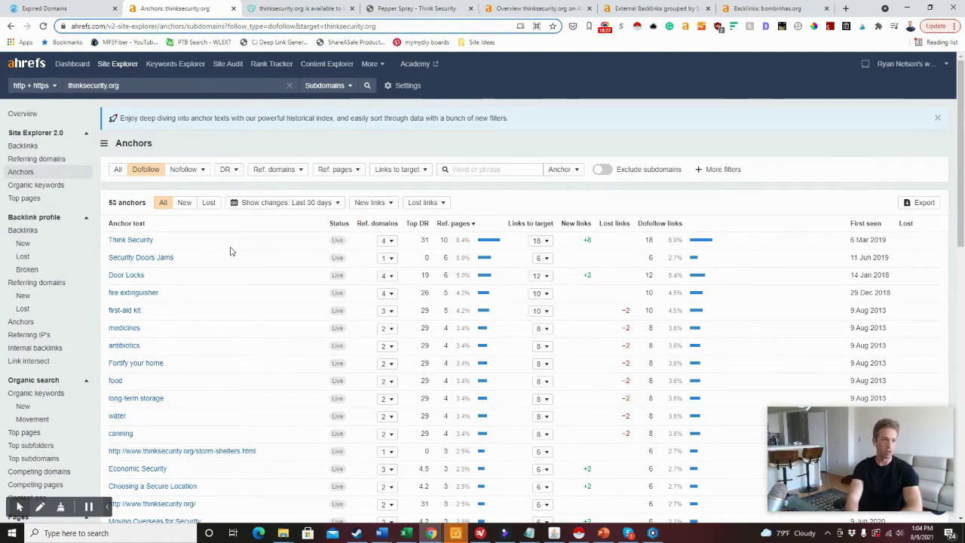
click(79, 7)
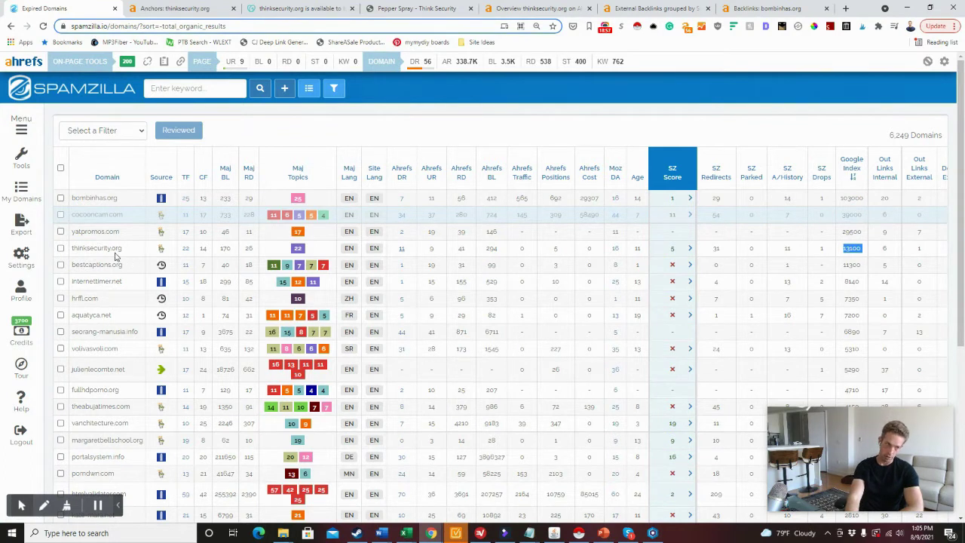
click(186, 12)
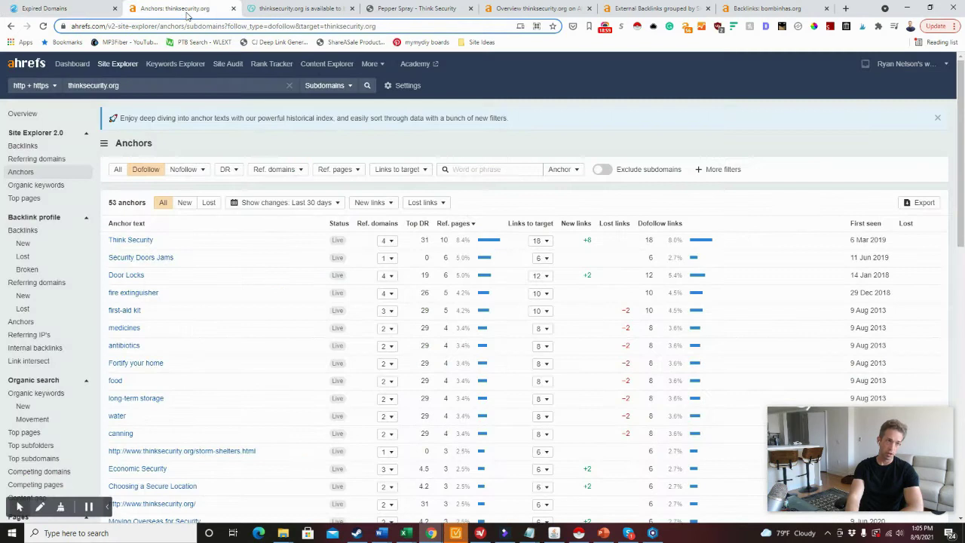
Step: From the full backlinks report, open the security-cameras.html page targeted by the mightyguide.net link, and copy its address
click(24, 145)
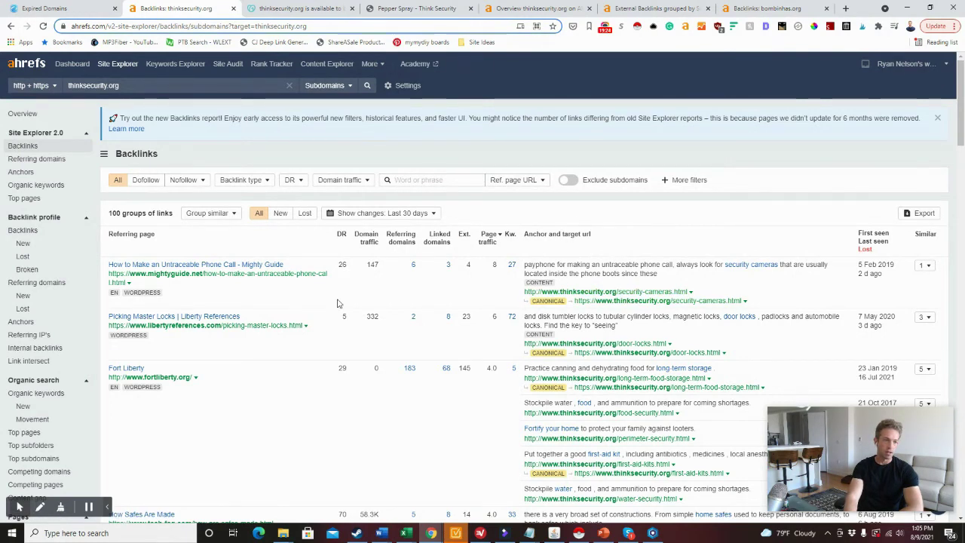
scroll(338, 304, down, 2)
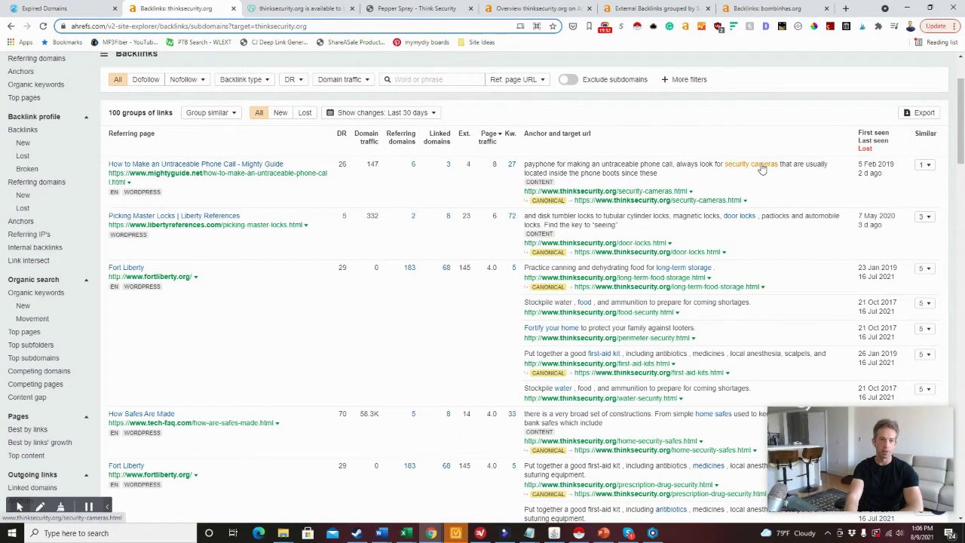
right_click(646, 194)
click(686, 271)
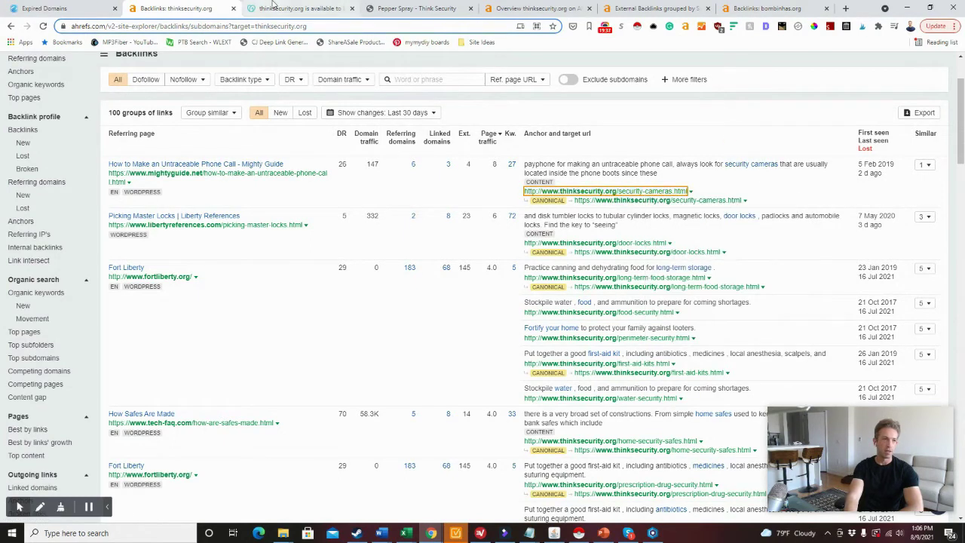
click(652, 194)
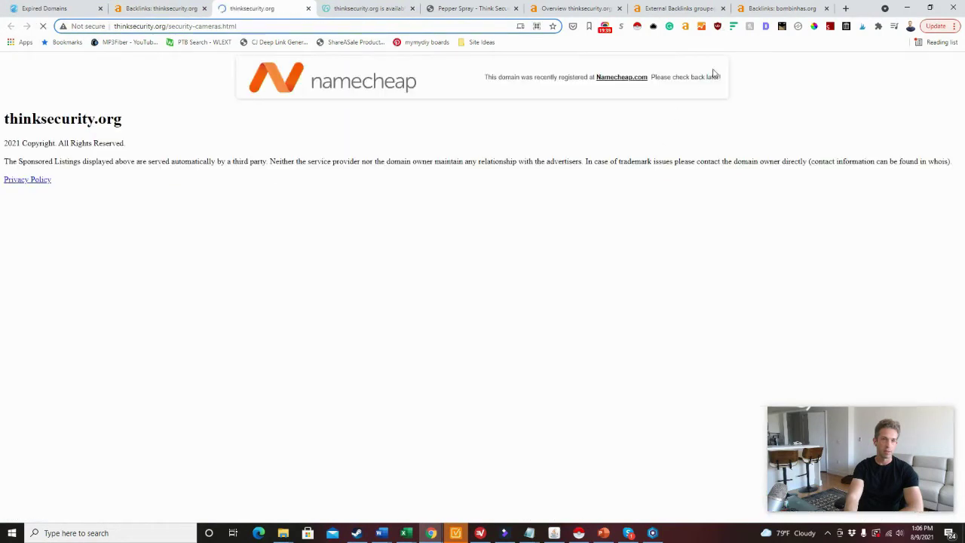
click(132, 26)
key(ctrl+c)
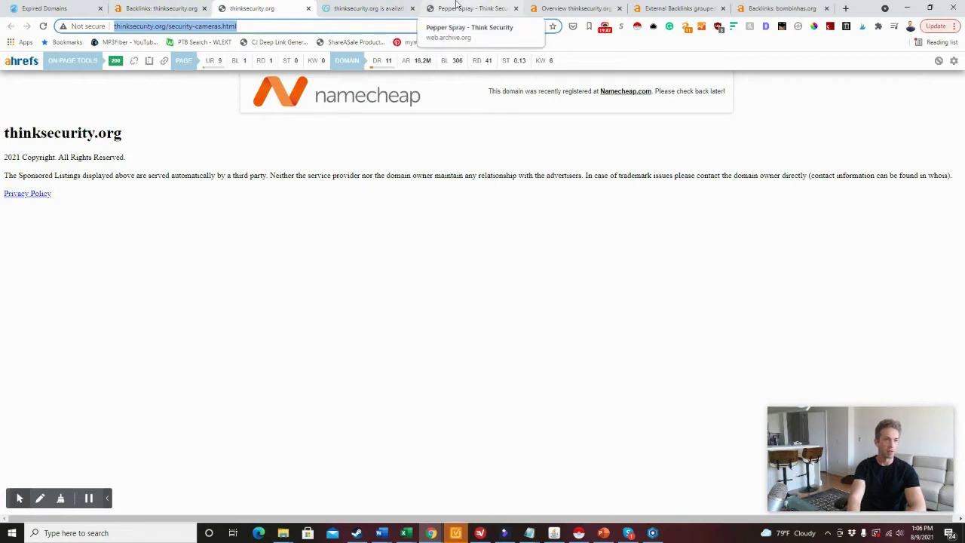
Step: Check the archived Pepper Spray page, the GoDaddy auction listing for thinksecurity.org and the domain's live page
click(457, 6)
scroll(386, 233, down, 4)
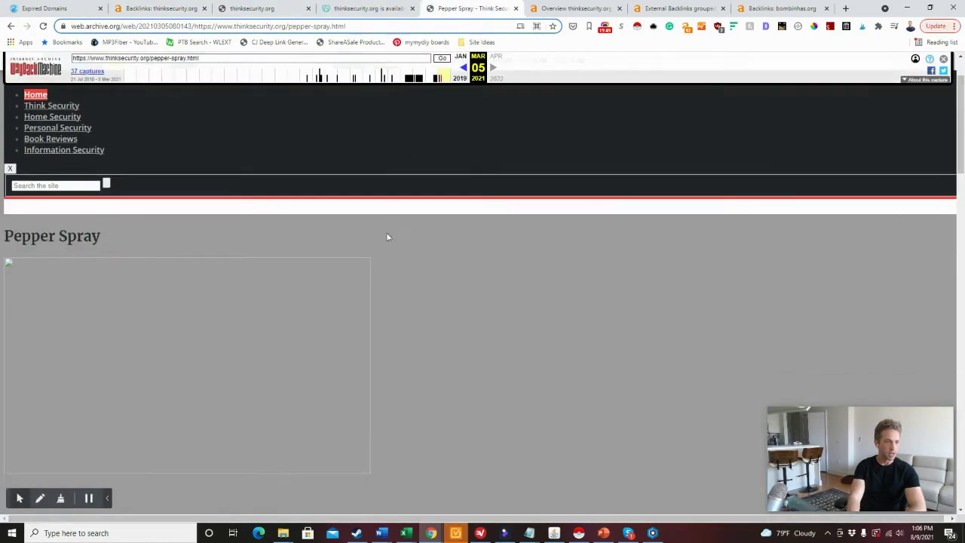
scroll(430, 291, down, 2)
scroll(461, 311, up, 6)
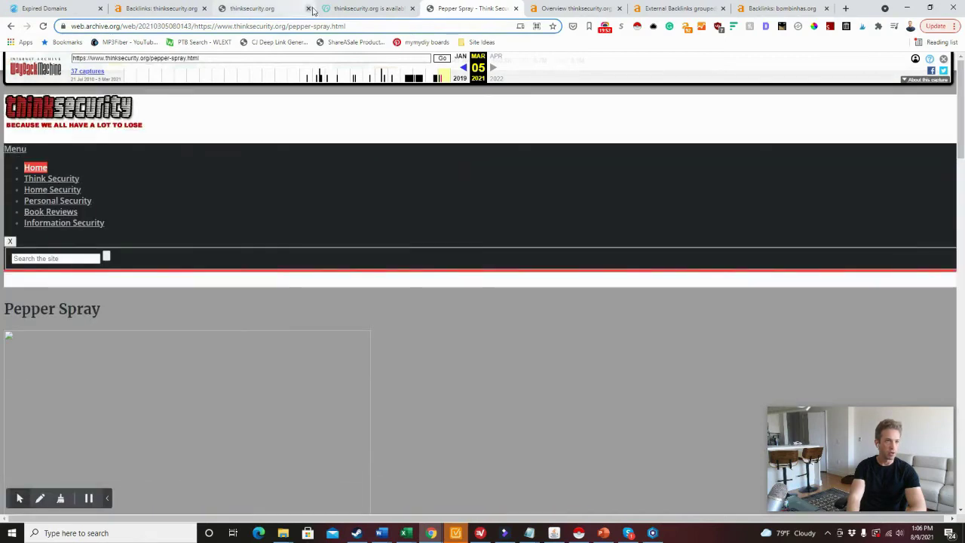
click(355, 9)
click(440, 6)
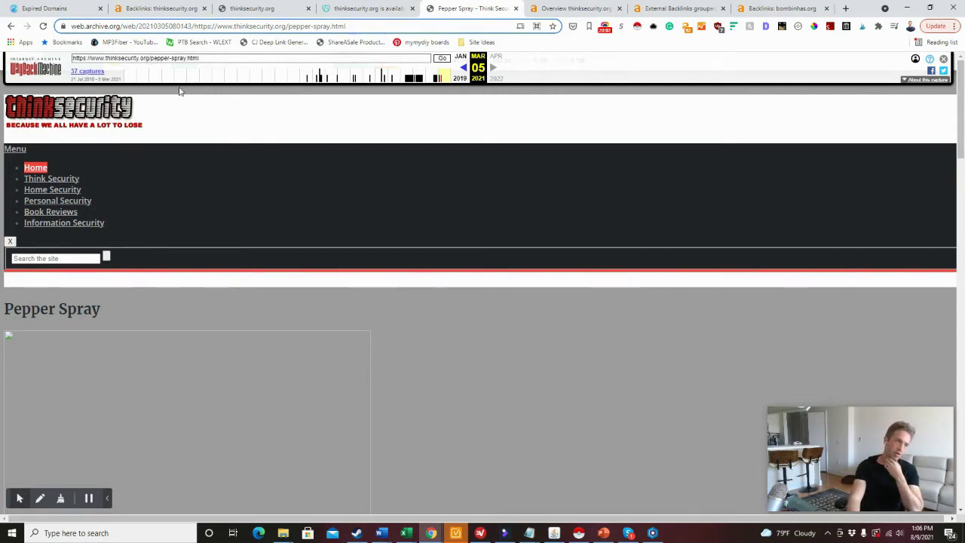
click(351, 6)
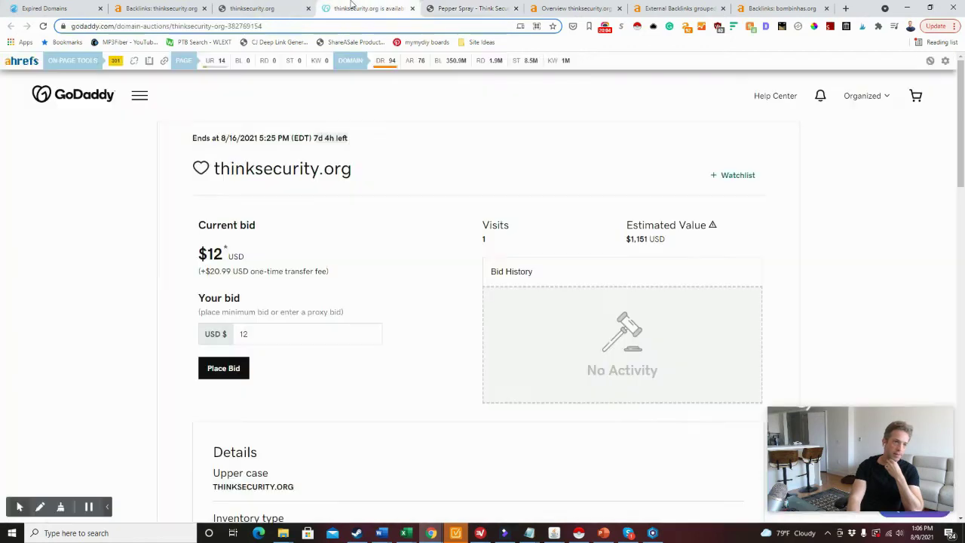
click(281, 7)
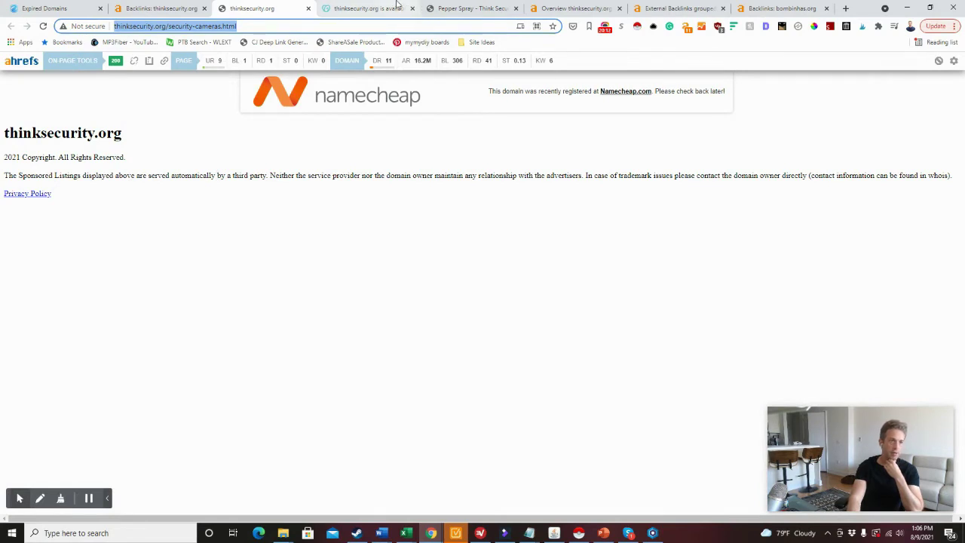
Step: Look up the copied thinksecurity.org/security-cameras.html address in the Wayback Machine
click(455, 7)
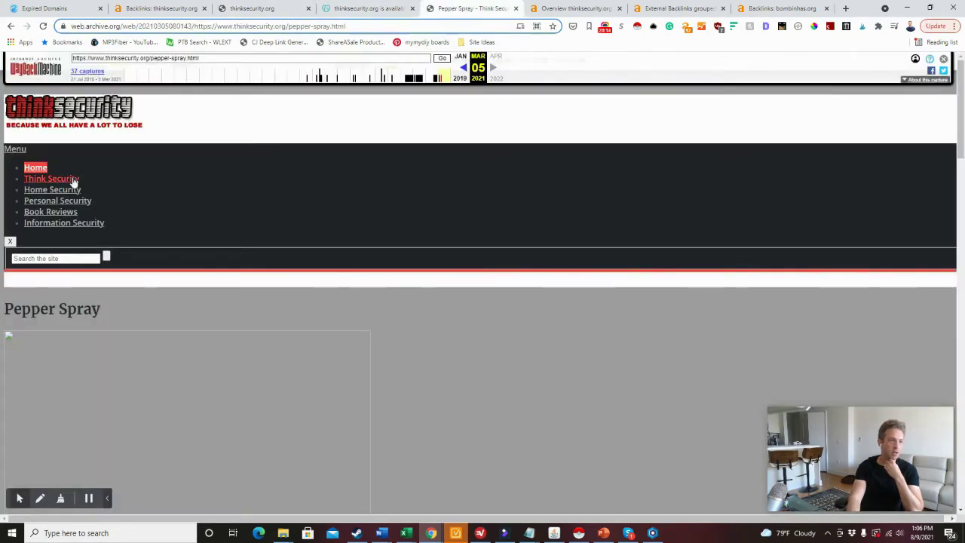
click(181, 58)
key(ctrl+v)
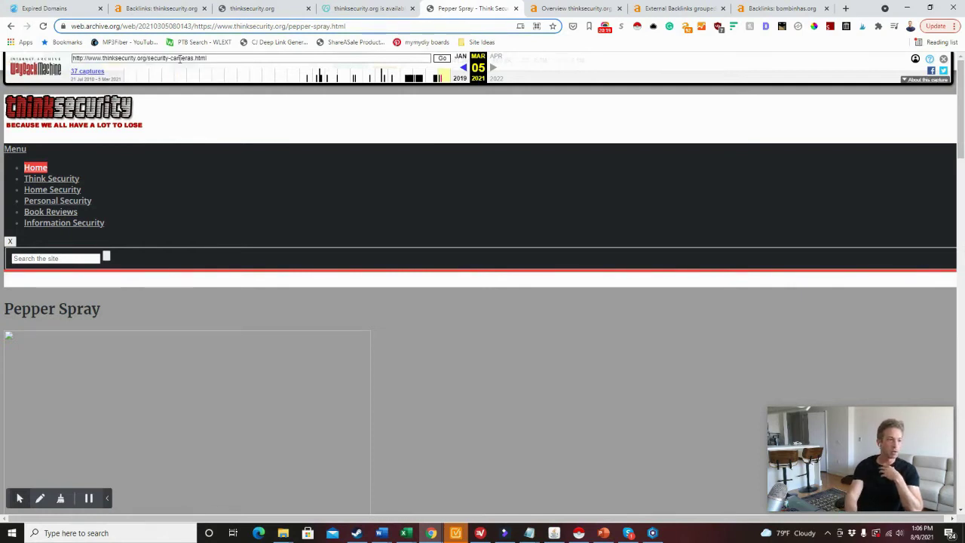
key(Return)
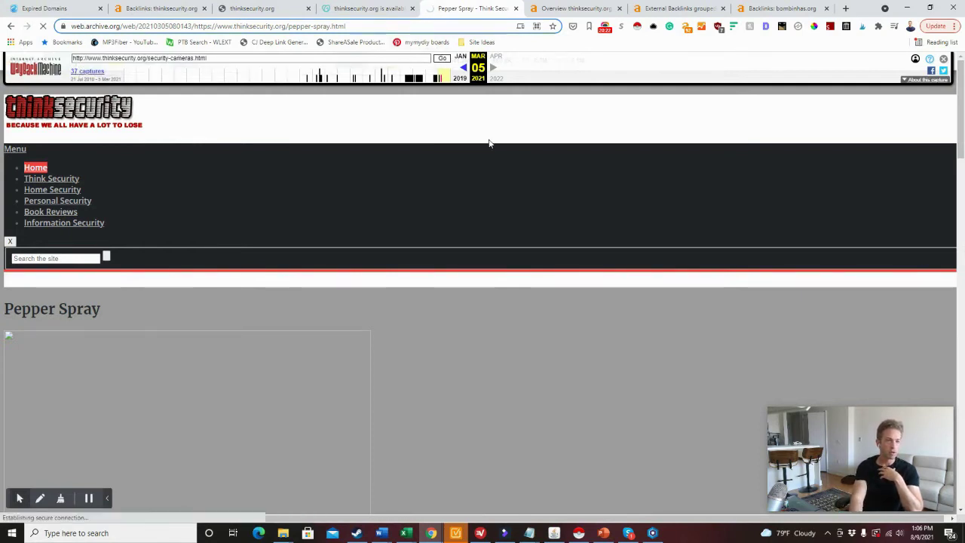
Step: Compare the mightyguide.net backlink's target URL in Ahrefs with the archived Security Cameras page
click(160, 9)
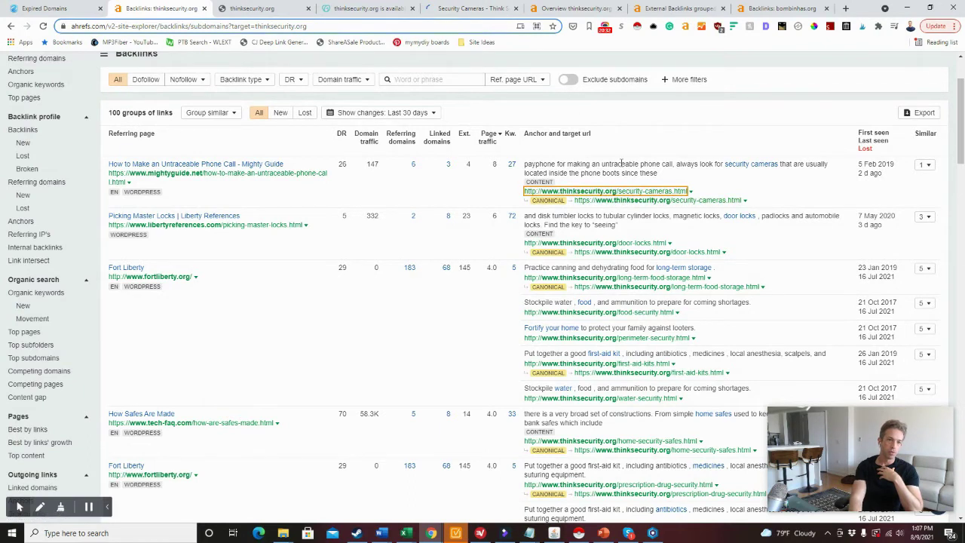
click(638, 190)
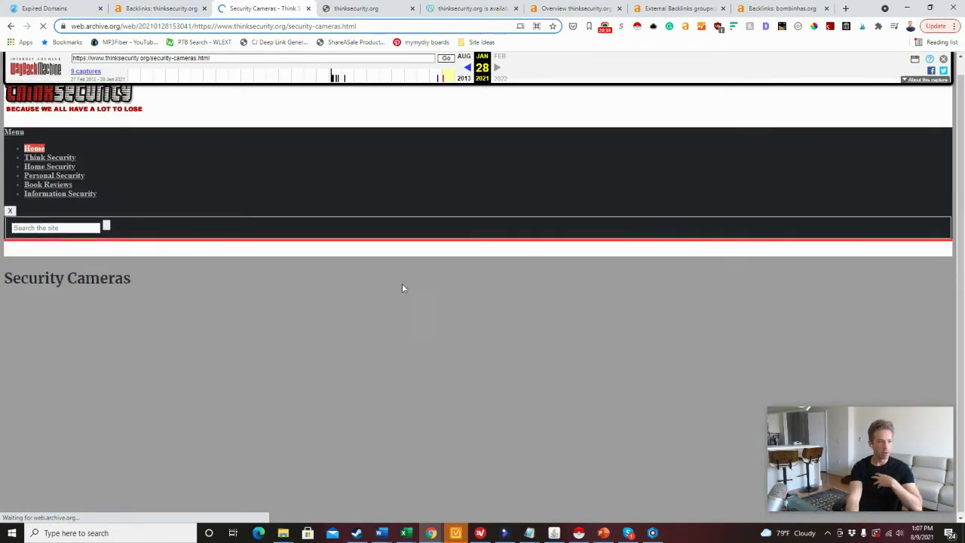
click(162, 9)
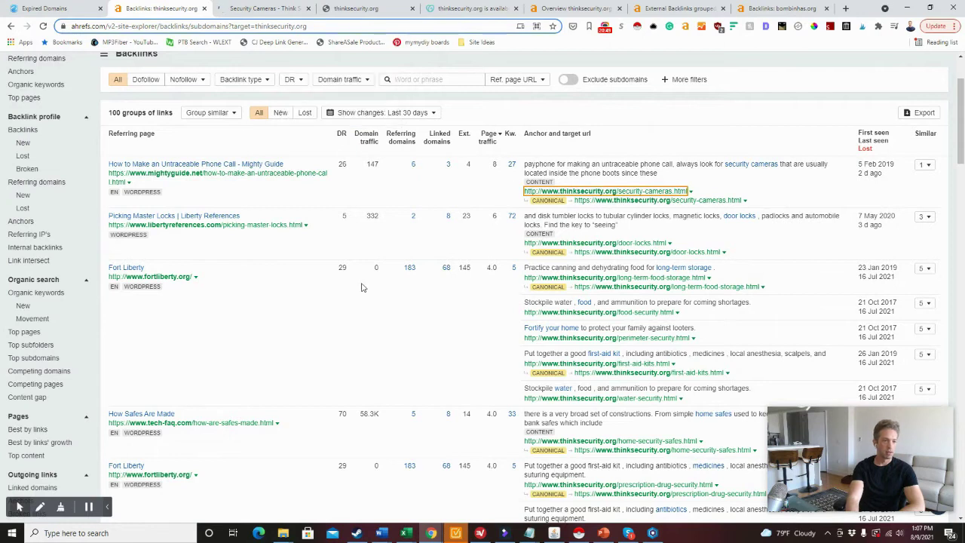
scroll(315, 420, down, 1)
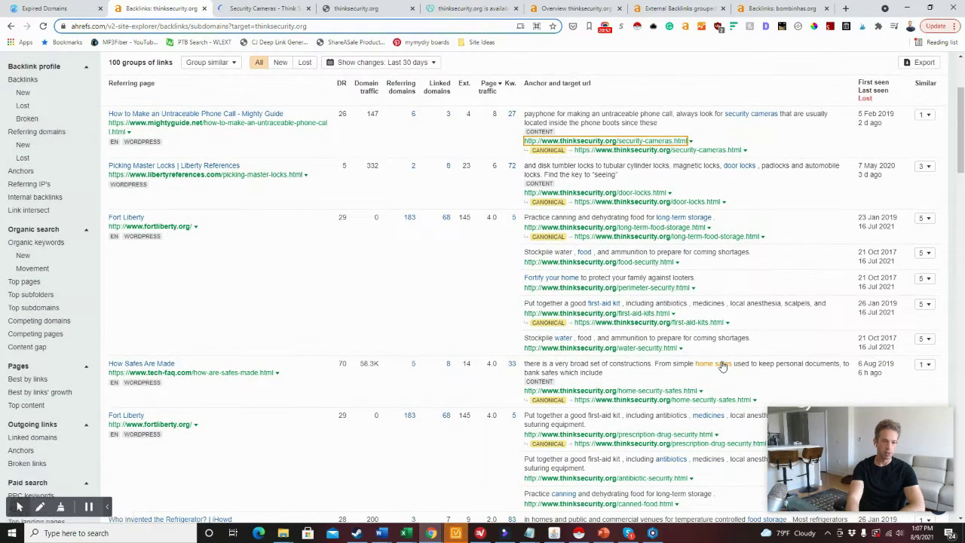
click(260, 9)
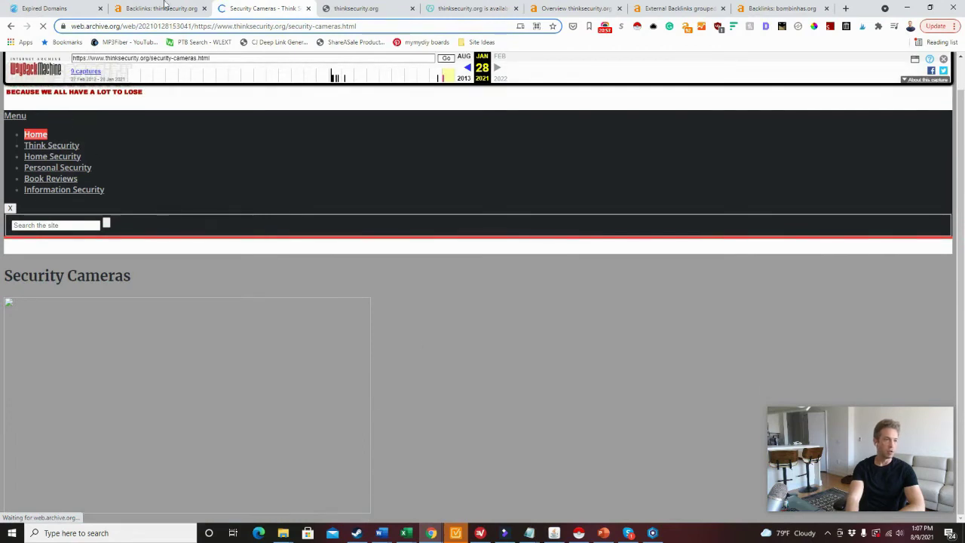
key(ctrl+shift+Tab)
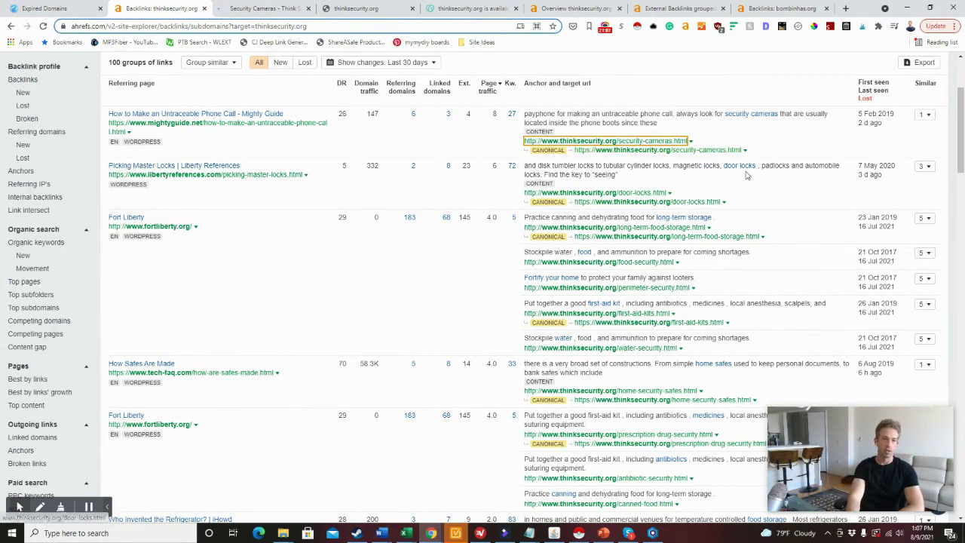
Step: Examine the full thinksecurity.org backlinks list for the inner pages and anchors that other sites link to
scroll(696, 197, down, 2)
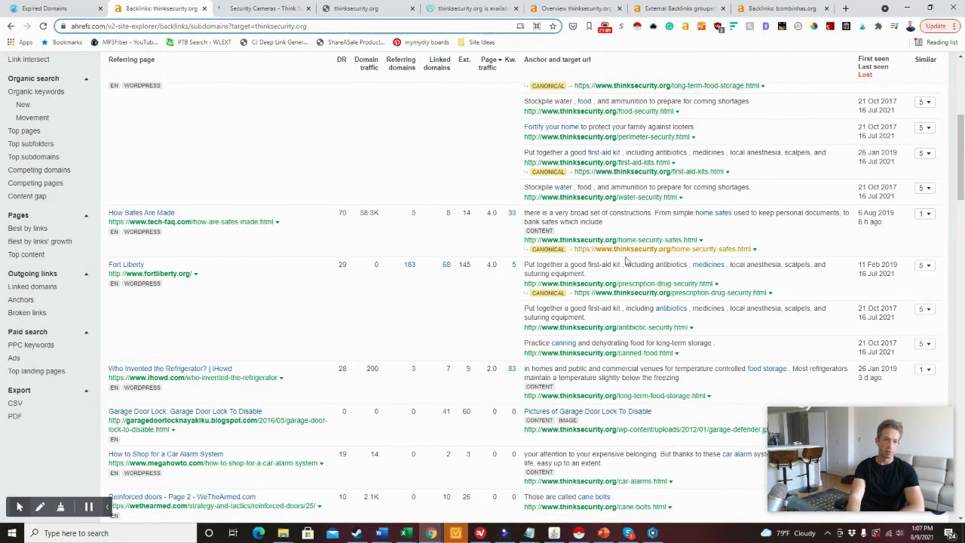
scroll(653, 325, up, 2)
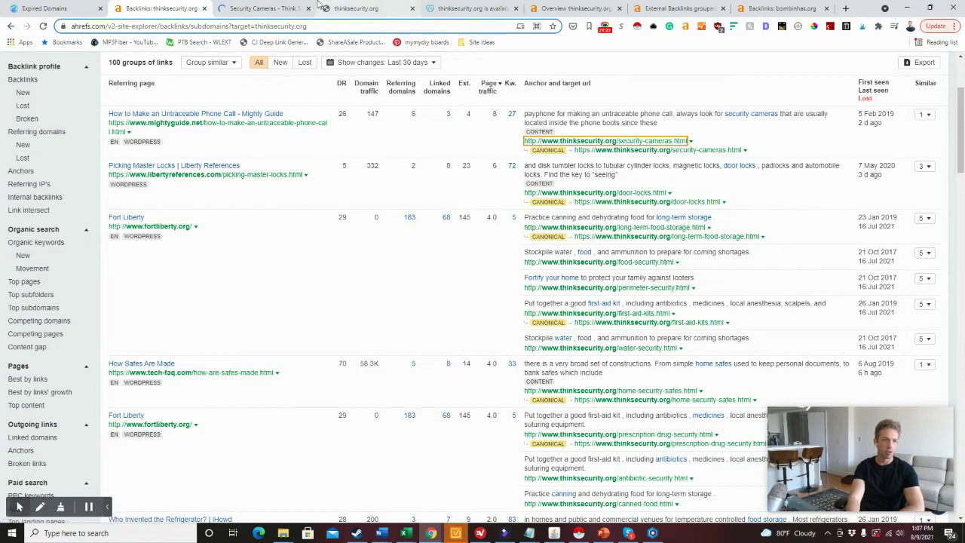
click(290, 8)
key(ctrl+shift+Tab)
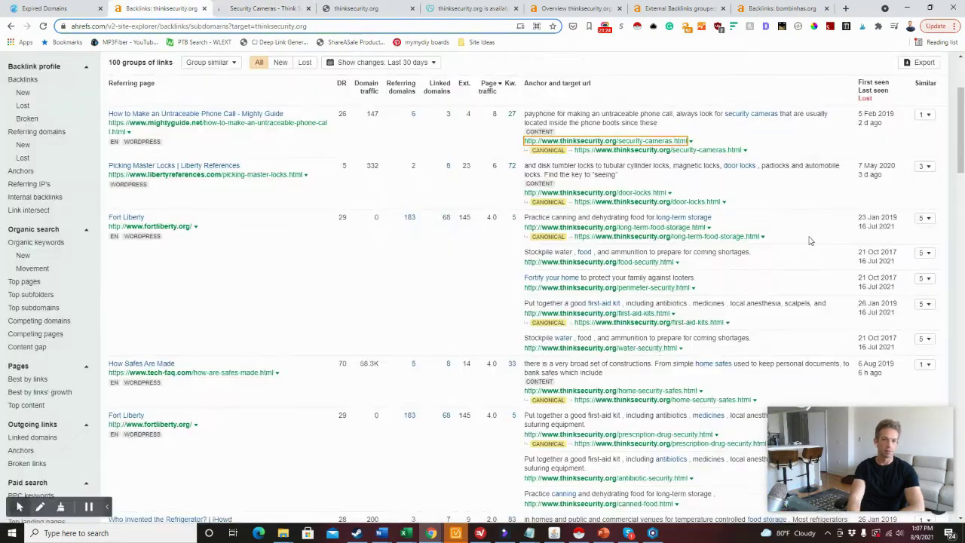
scroll(892, 214, up, 3)
scroll(799, 279, down, 15)
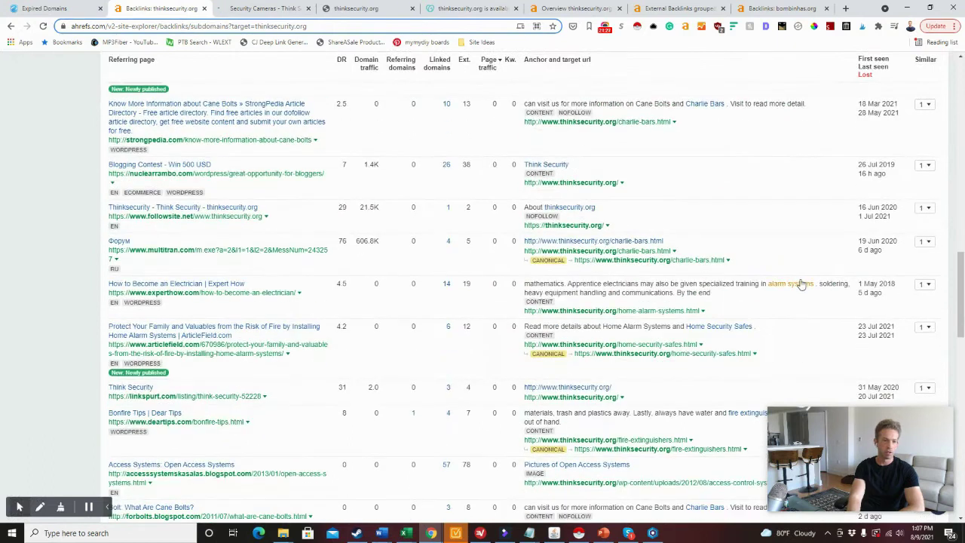
scroll(697, 208, down, 4)
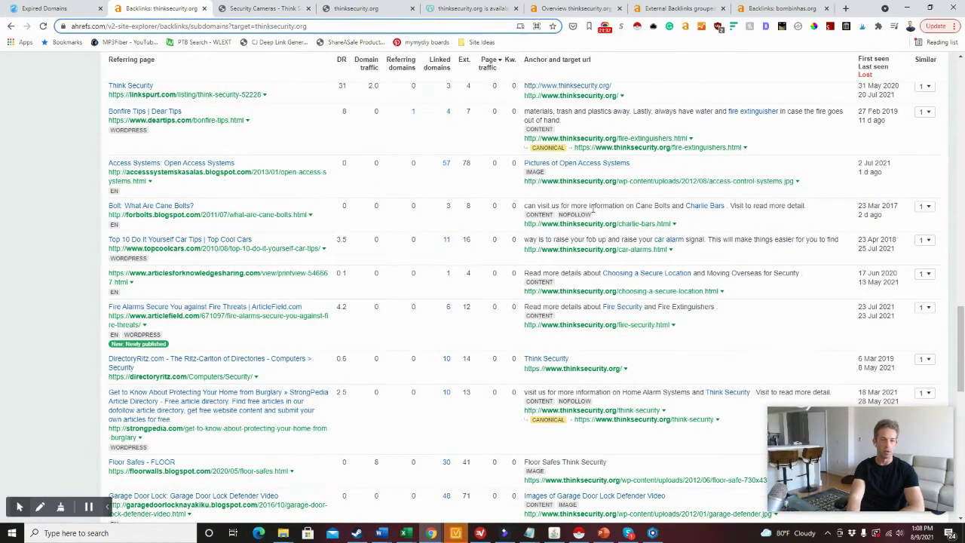
scroll(535, 167, down, 2)
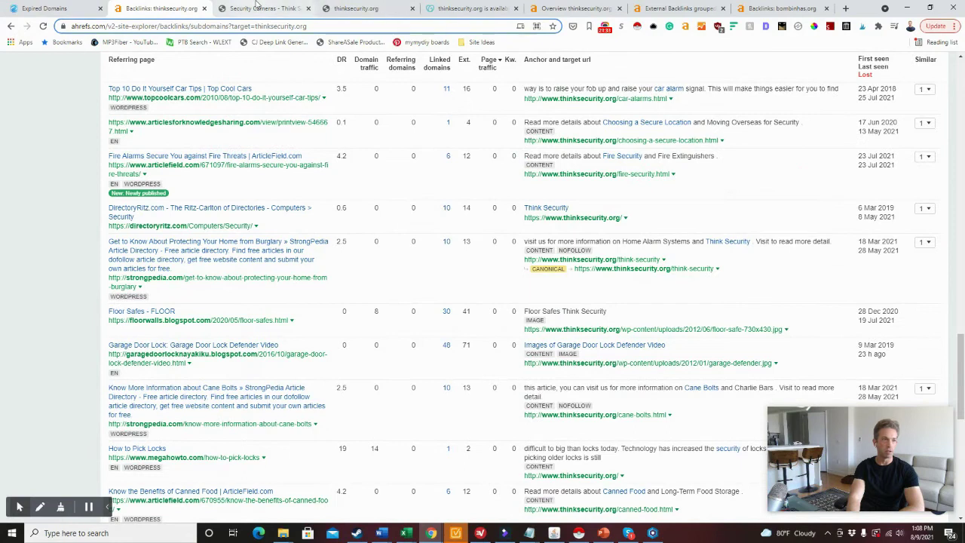
Step: Return to the SpamZilla expired domains list and check internettimer.net's archived snapshots, including the 31/05/2008 one
click(74, 5)
scroll(138, 230, down, 1)
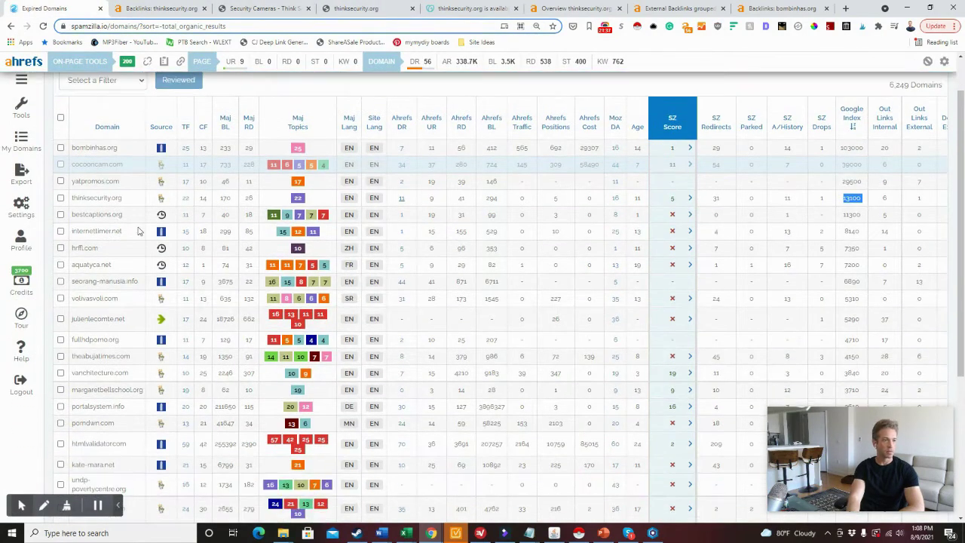
click(689, 231)
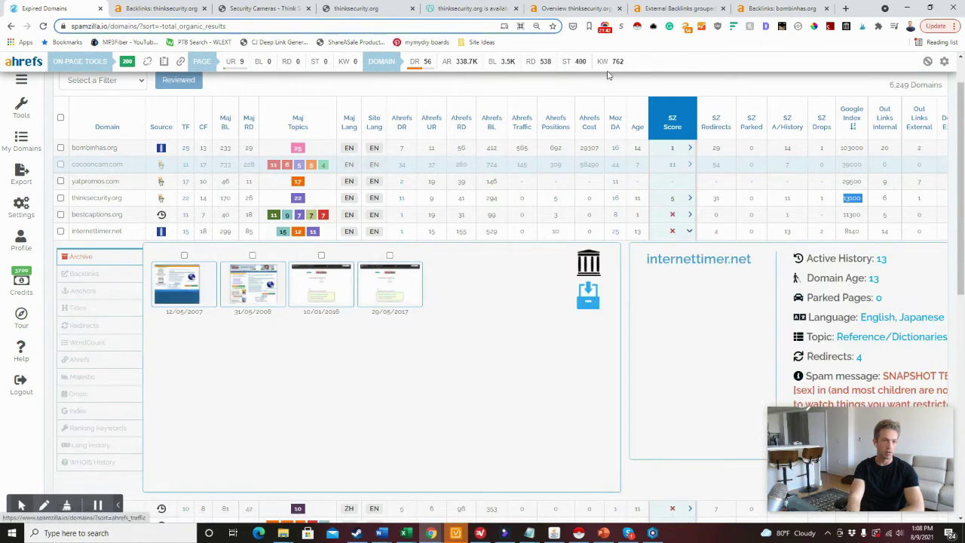
click(686, 30)
mouse_move(266, 264)
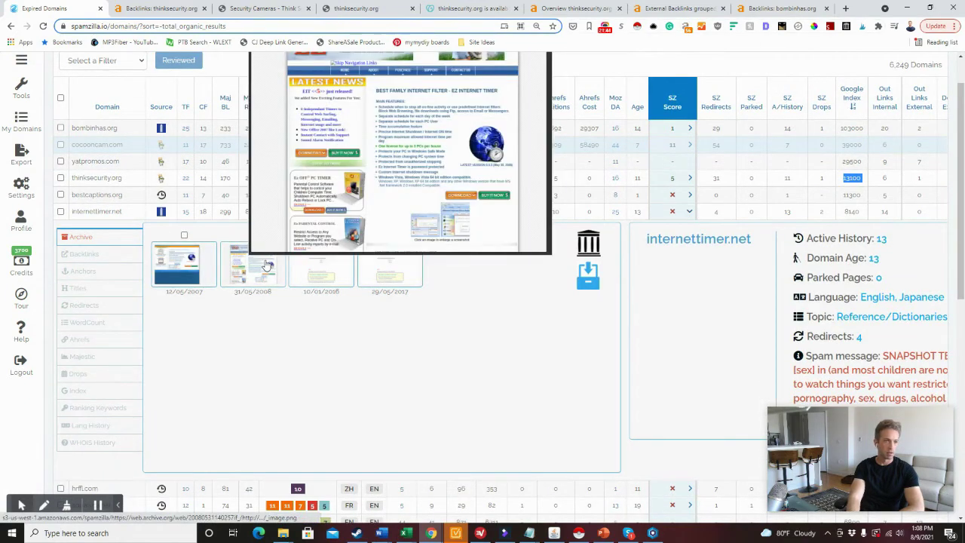
click(688, 213)
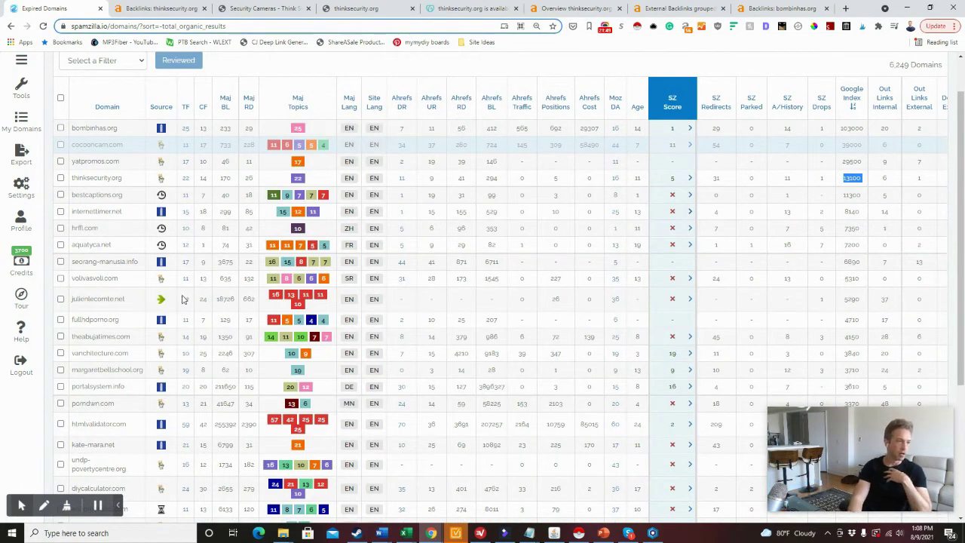
Step: Preview vanchitecture.com's archived snapshots from 26/02/2018 and 23/09/2020 in its domain details
double_click(113, 321)
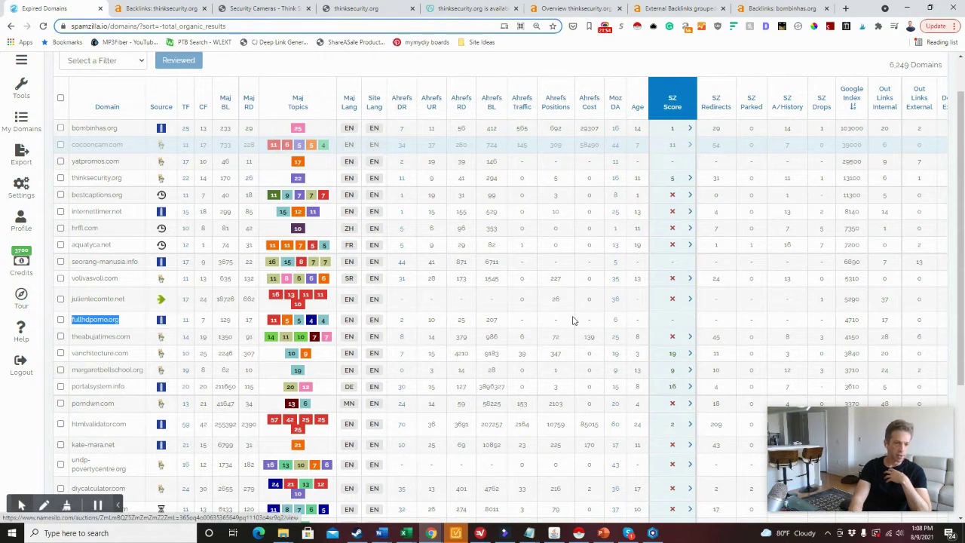
scroll(181, 310, down, 1)
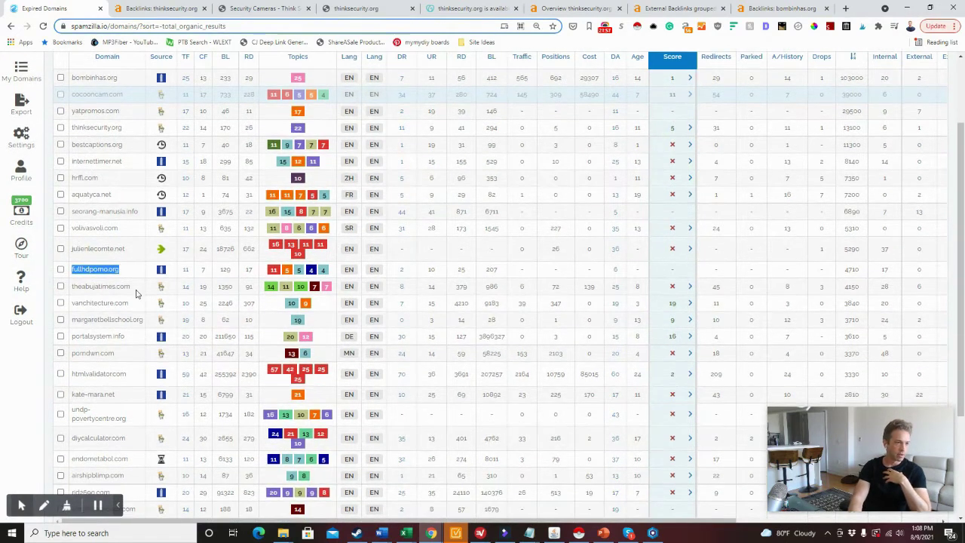
click(689, 303)
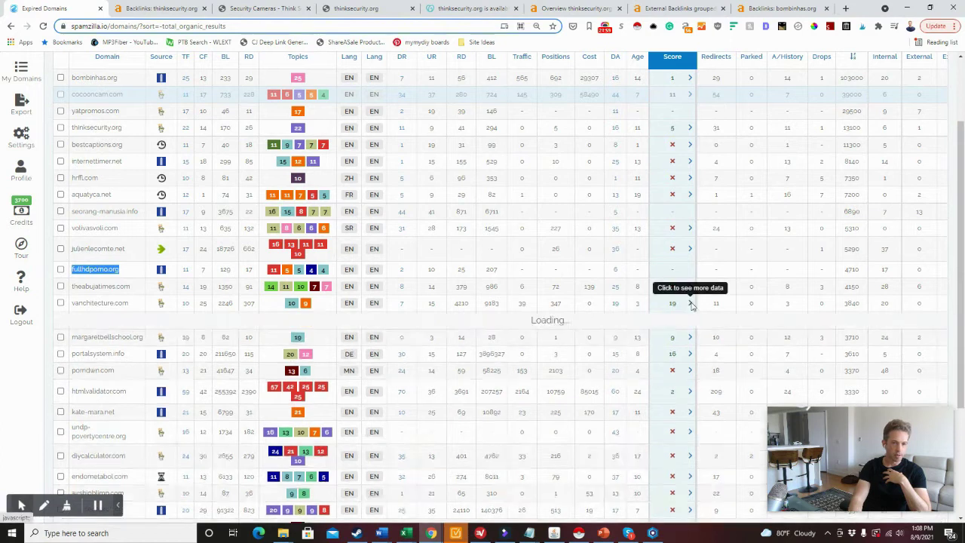
scroll(689, 307, down, 1)
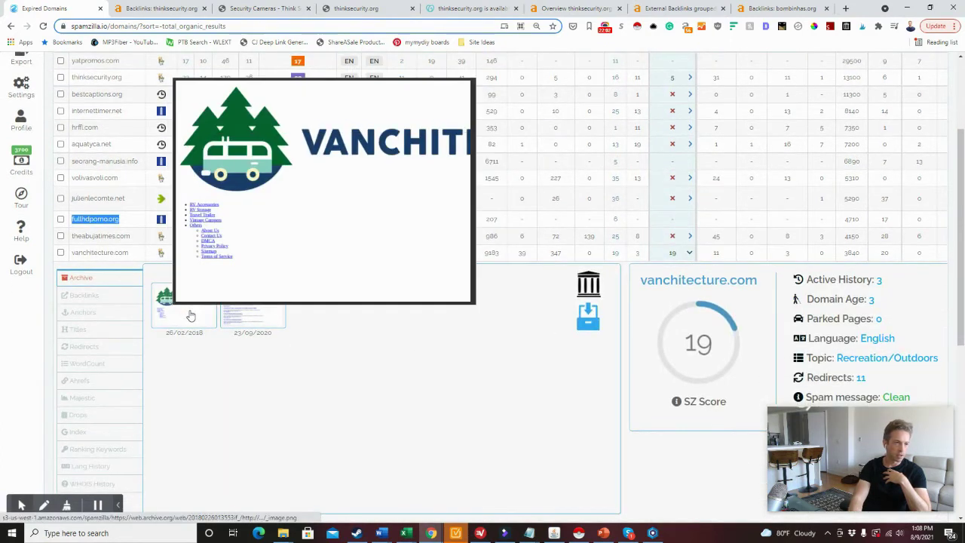
mouse_move(237, 312)
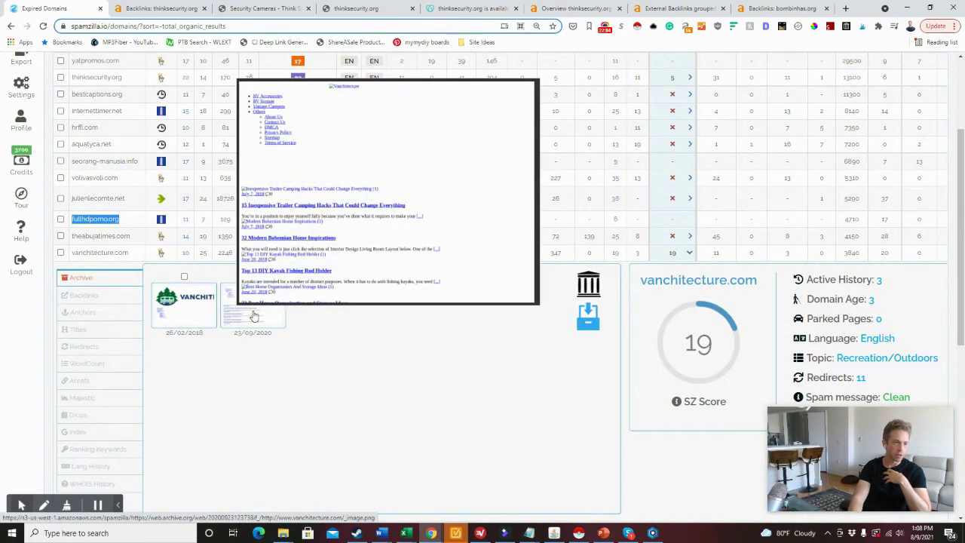
mouse_move(196, 304)
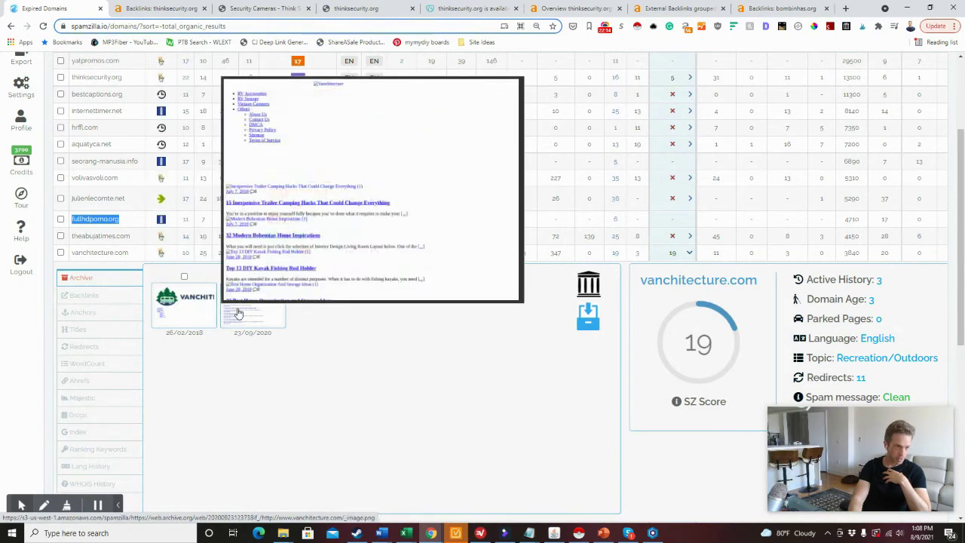
click(692, 255)
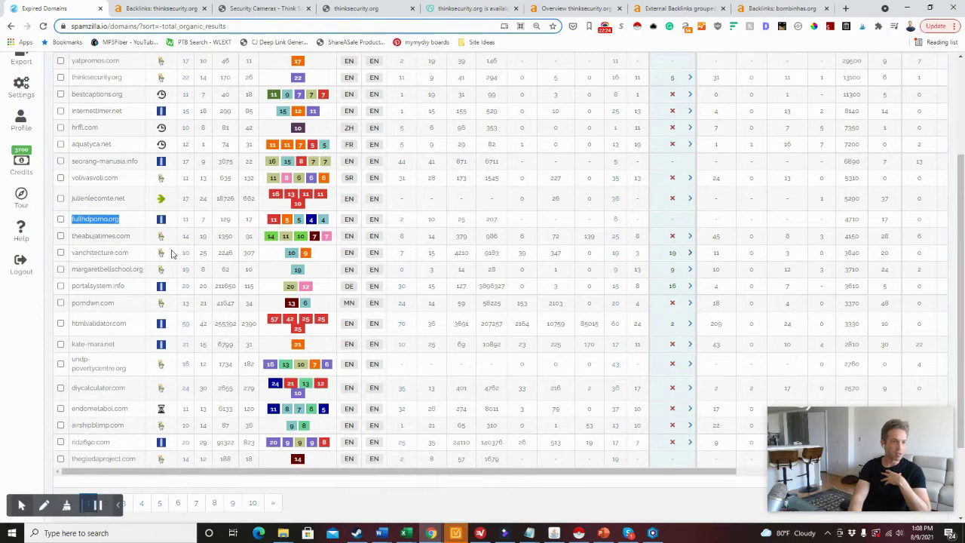
Step: Compare margaretbellschool.org's archived snapshots from 2006 to 2017 with the 20/02/2018 one
click(690, 269)
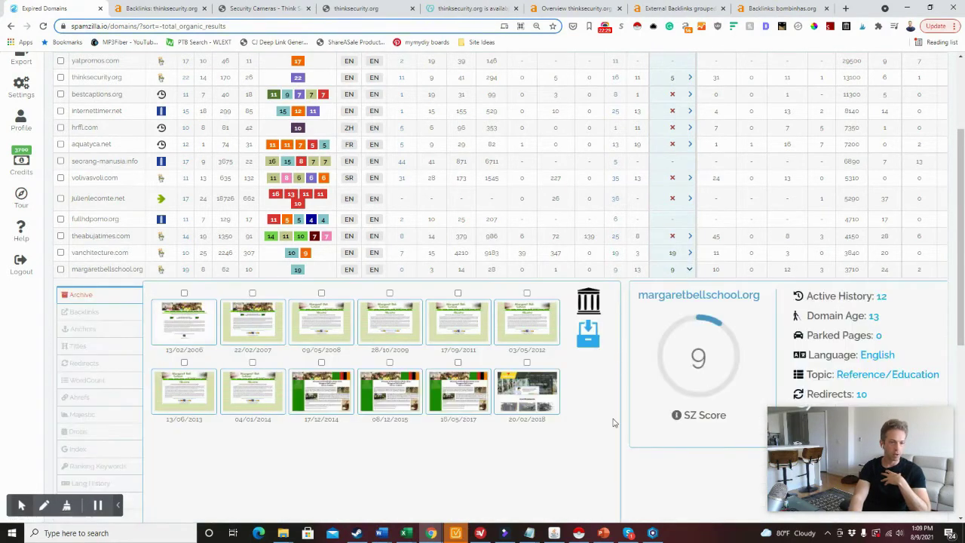
mouse_move(517, 386)
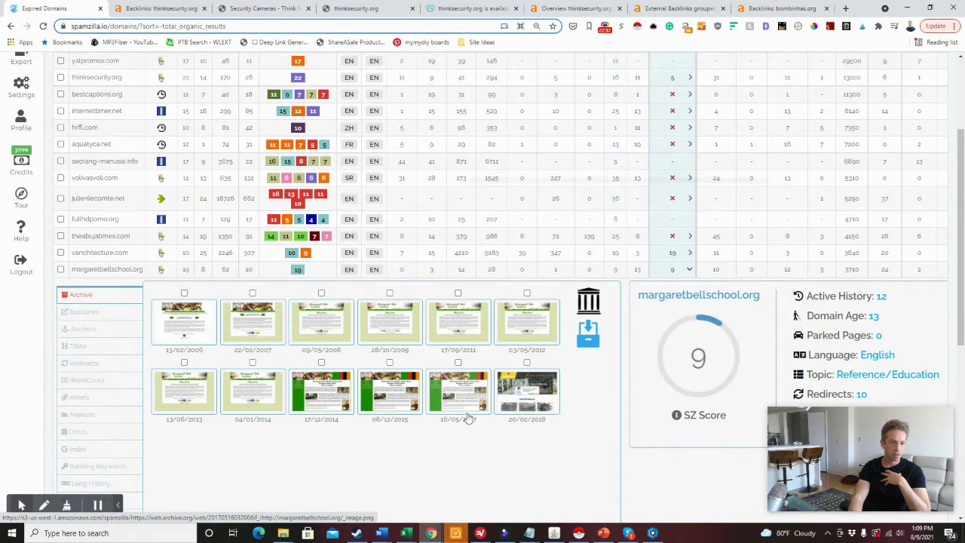
mouse_move(464, 397)
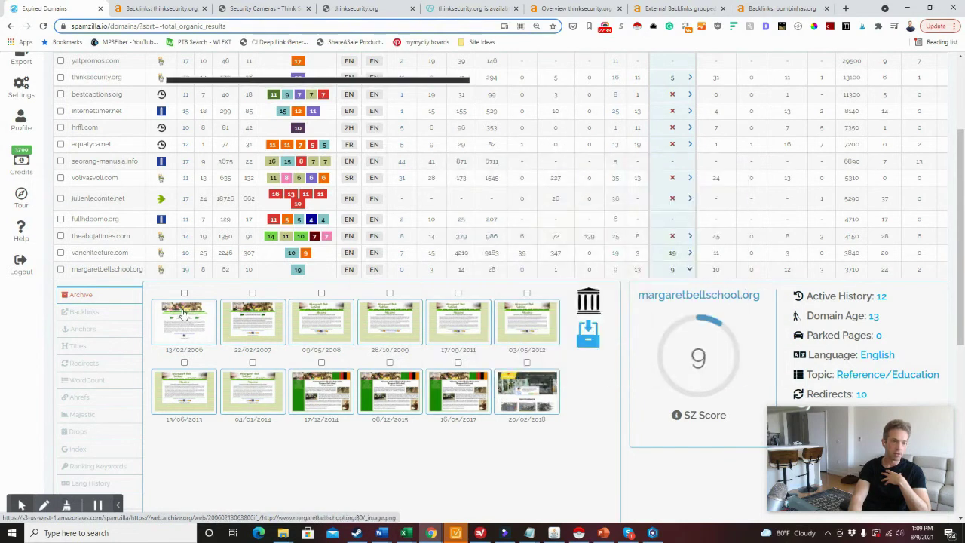
mouse_move(183, 313)
mouse_move(263, 326)
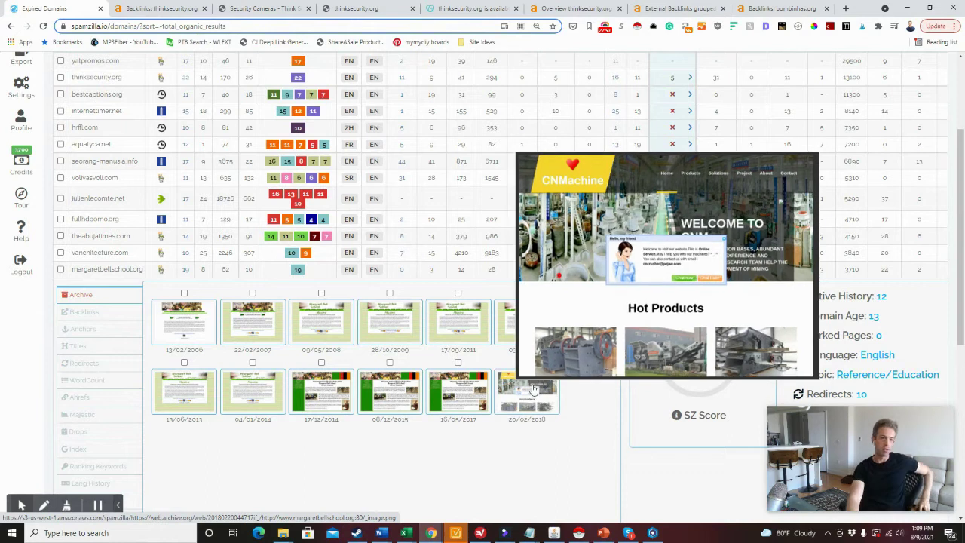
mouse_move(545, 401)
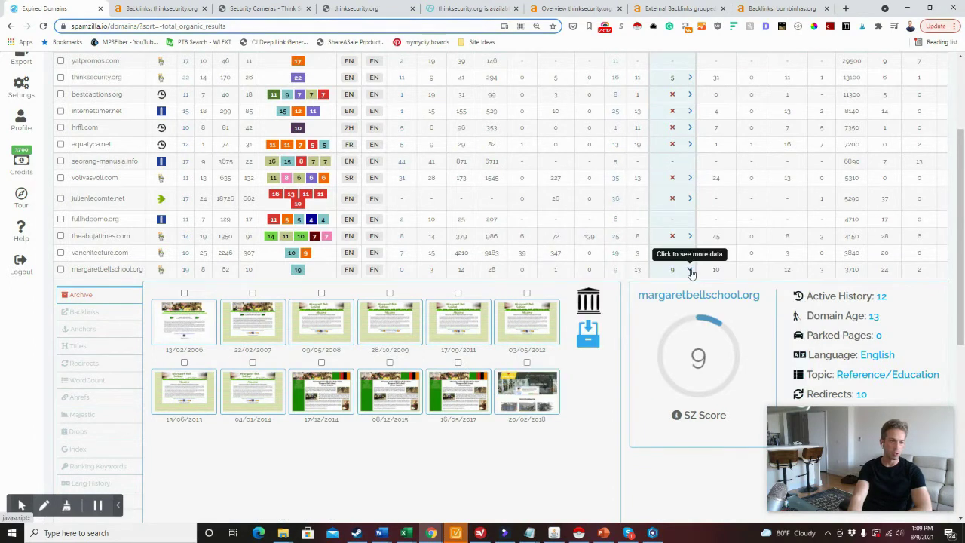
click(690, 270)
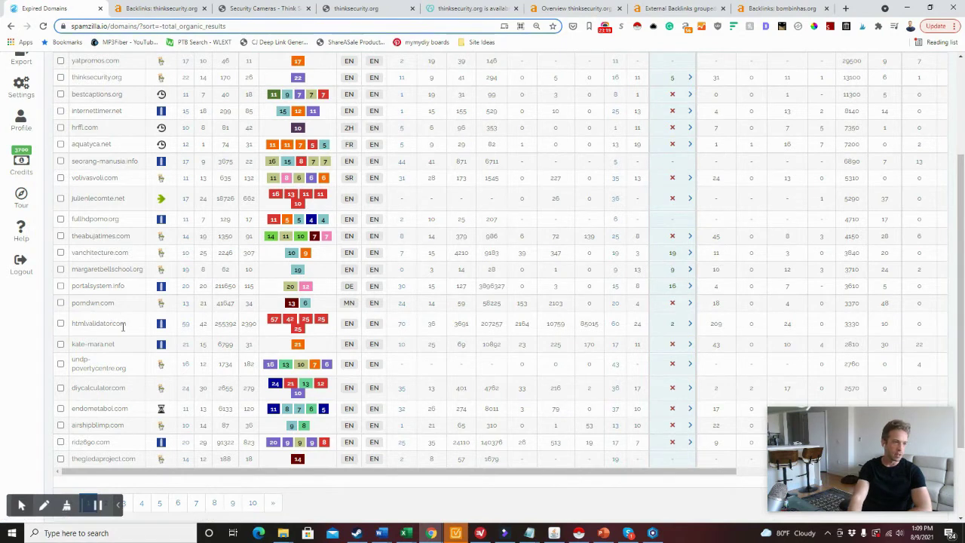
Step: Expand htmlvalidator.com's domain details and check its auction listing on NameSilo for the asking price
click(690, 324)
scroll(652, 338, down, 2)
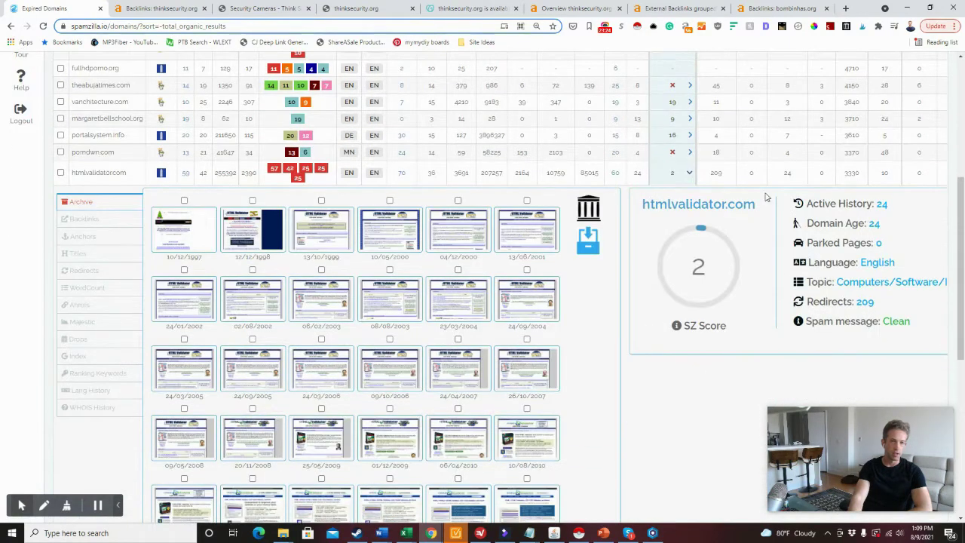
scroll(747, 198, up, 1)
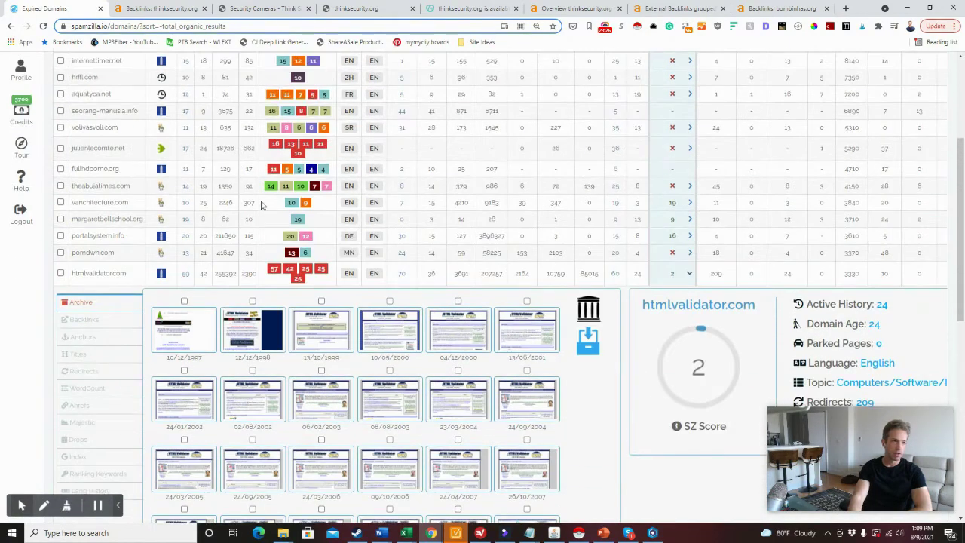
click(163, 273)
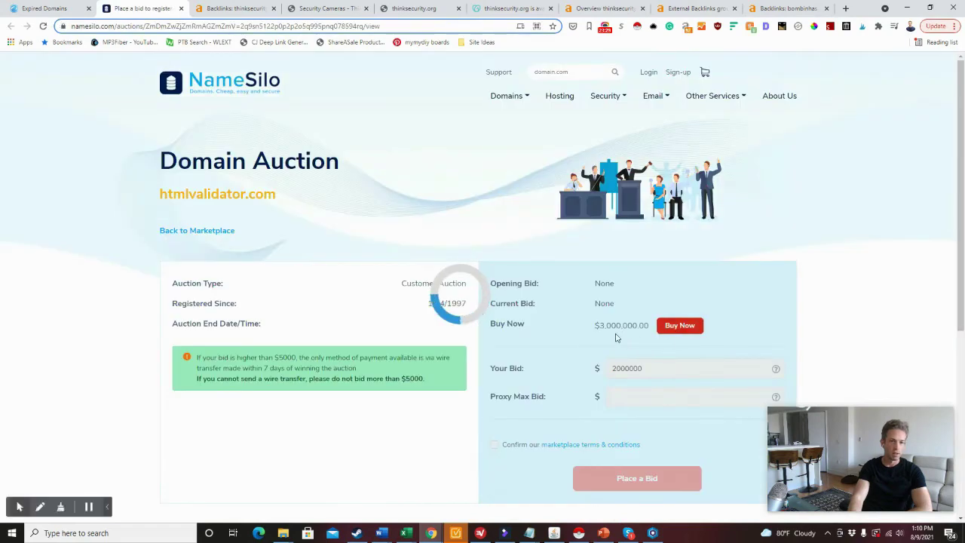
click(181, 8)
Step: Examine htmlvalidator.com's metrics and archived snapshots from 1997 through 13/11/2020, and collapse its details
scroll(694, 275, down, 2)
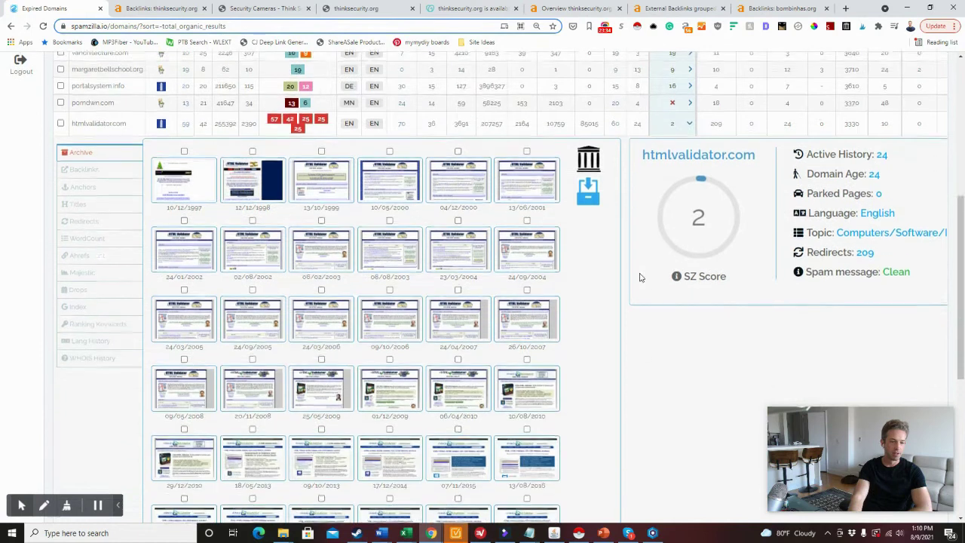
mouse_move(245, 173)
scroll(612, 178, up, 5)
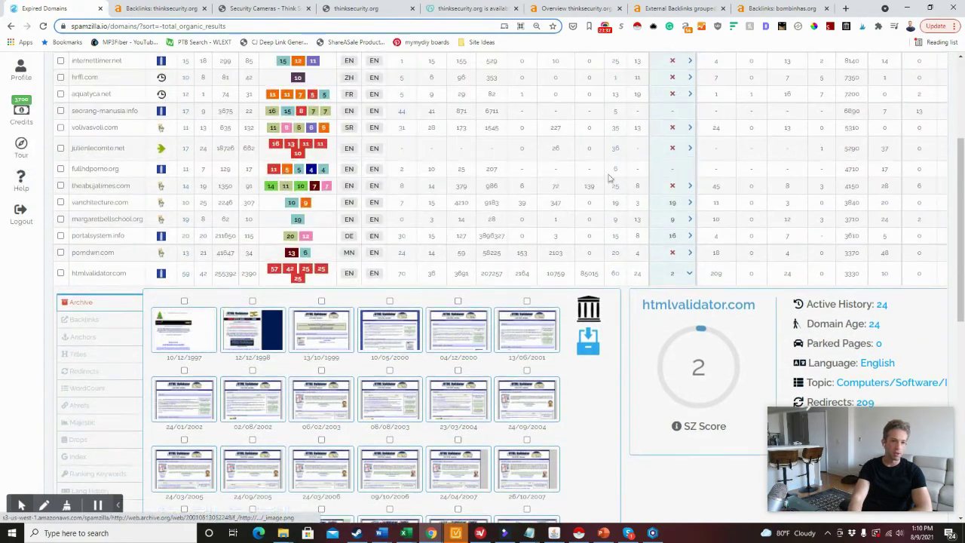
scroll(631, 370, down, 2)
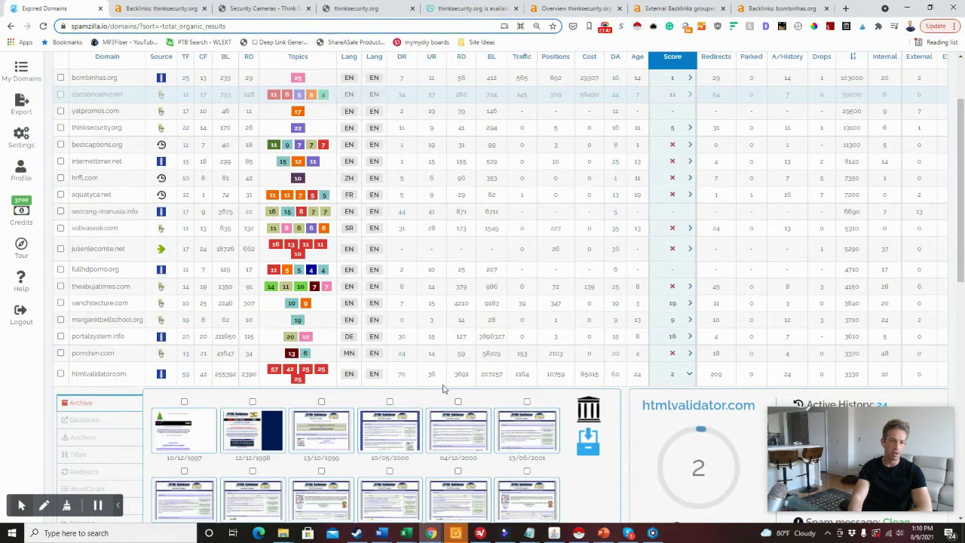
scroll(188, 381, up, 1)
right_click(224, 425)
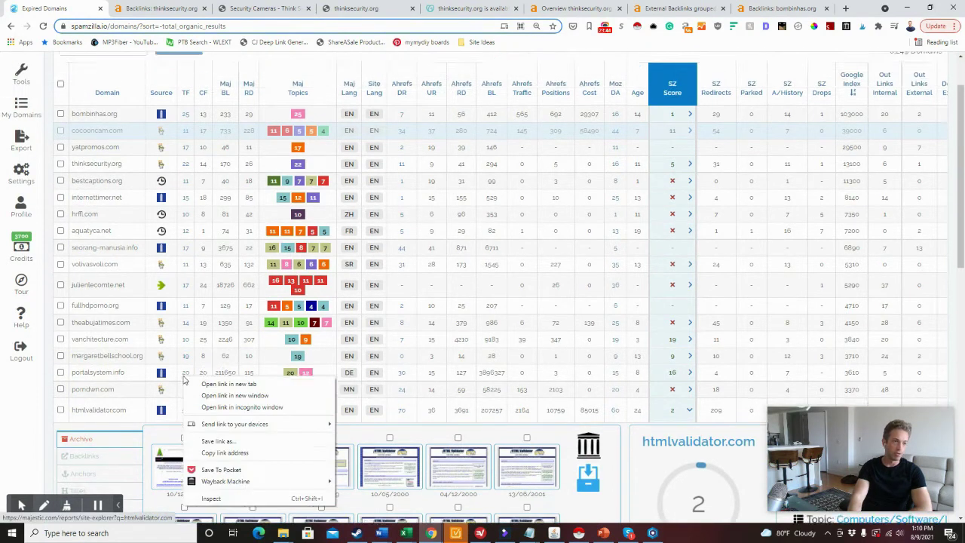
click(480, 430)
scroll(611, 362, down, 7)
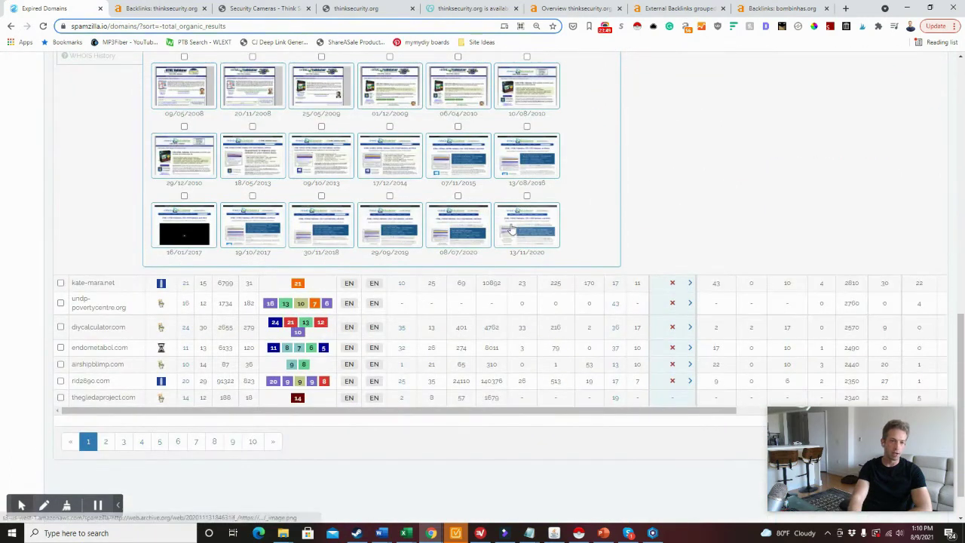
scroll(540, 231, up, 2)
mouse_move(540, 330)
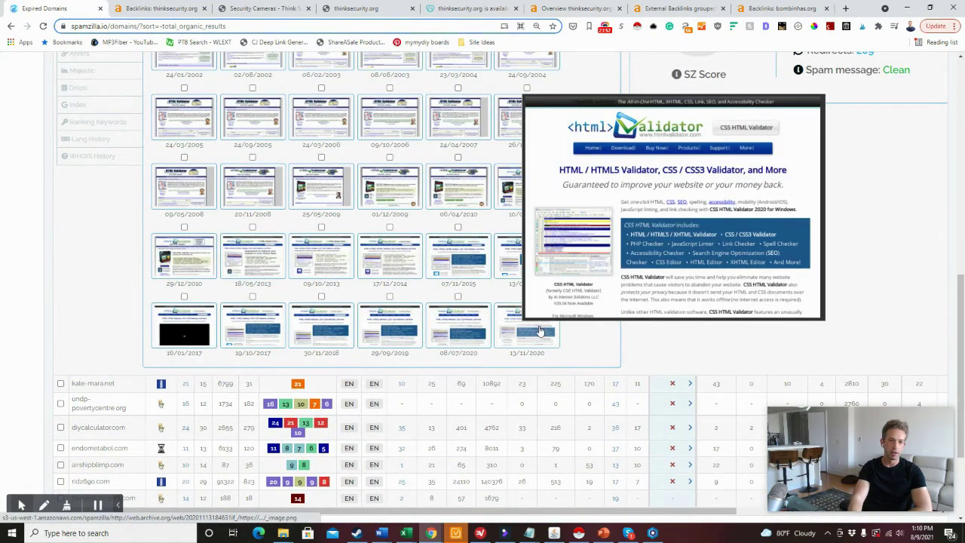
scroll(669, 190, up, 3)
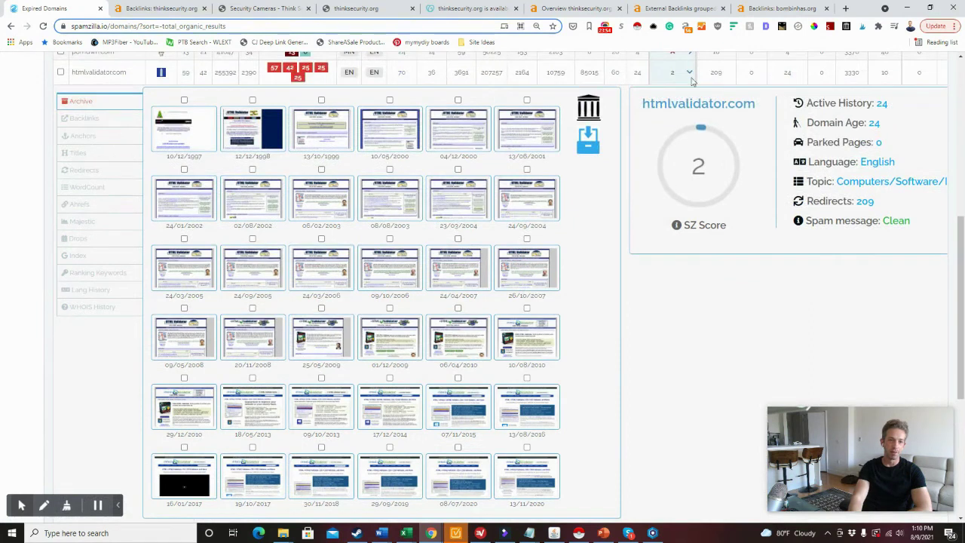
click(690, 76)
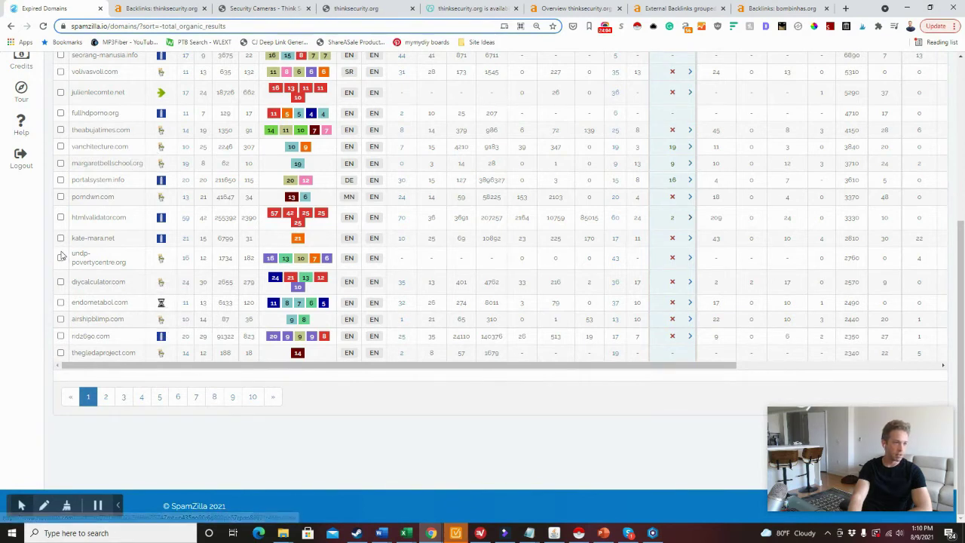
Step: Open the auction listing for htmlvalidator.com, check its bidding and buy-now terms, and return to the expired domains list
click(162, 218)
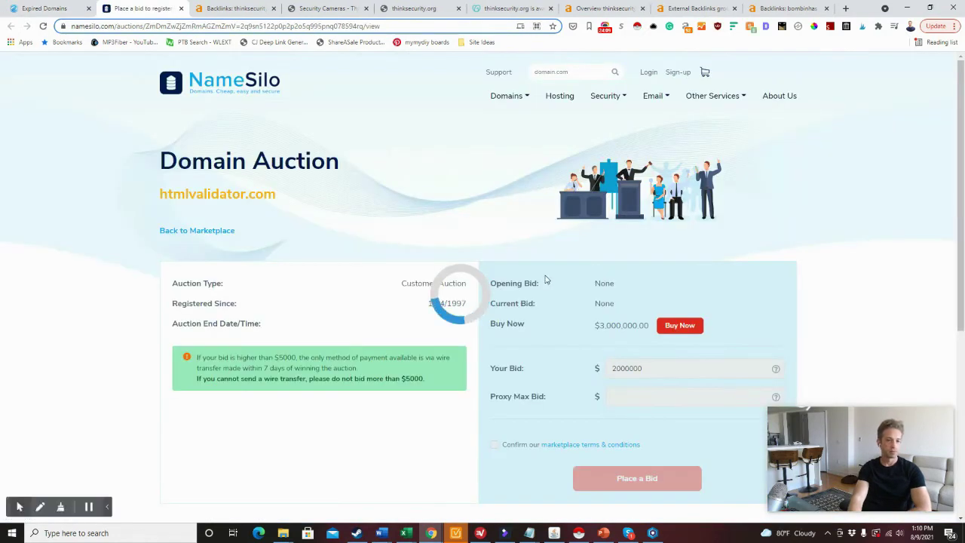
scroll(545, 279, down, 2)
scroll(544, 279, down, 1)
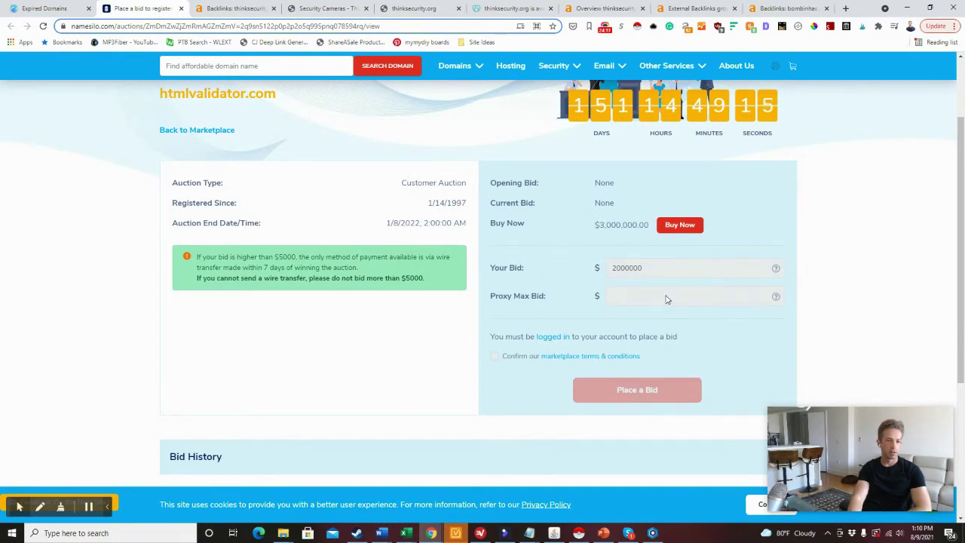
click(180, 9)
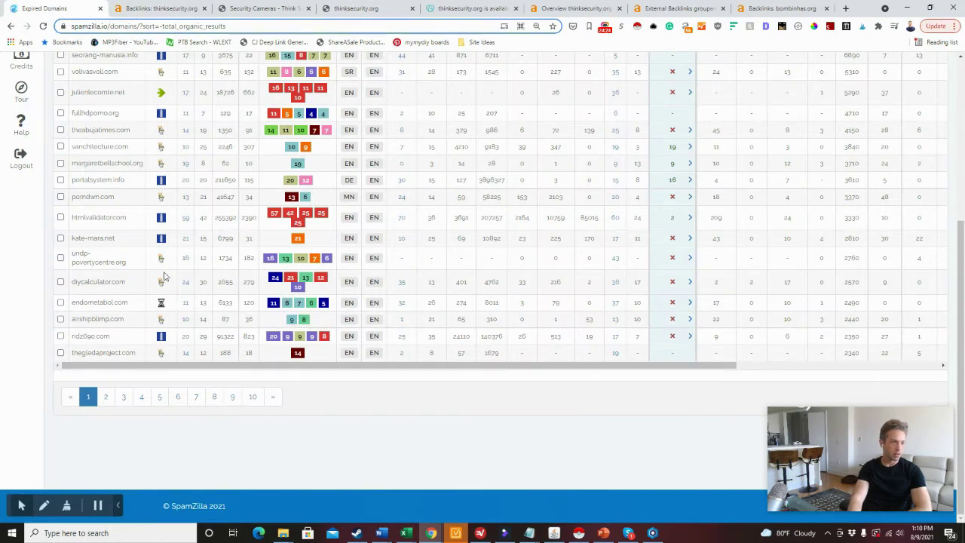
drag(129, 264, 79, 257)
click(85, 262)
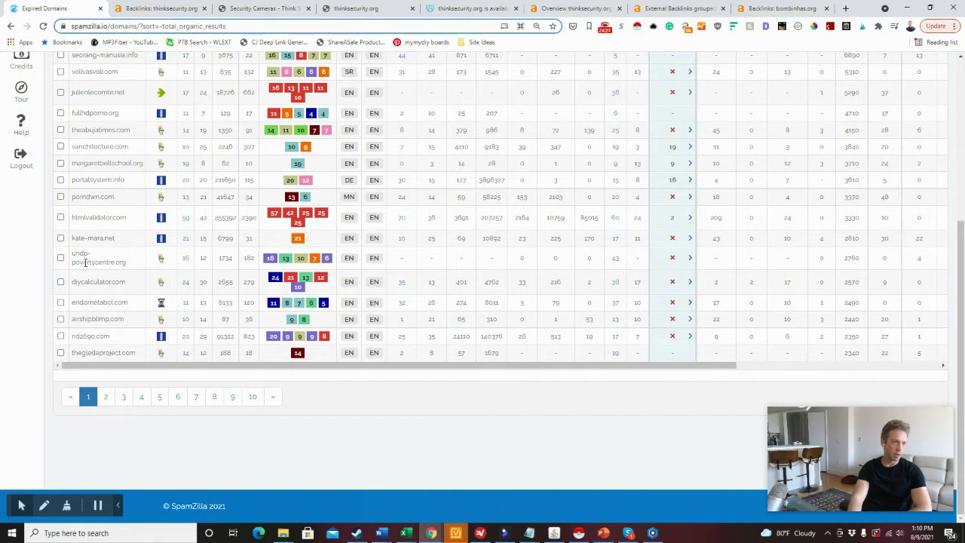
double_click(88, 262)
click(24, 300)
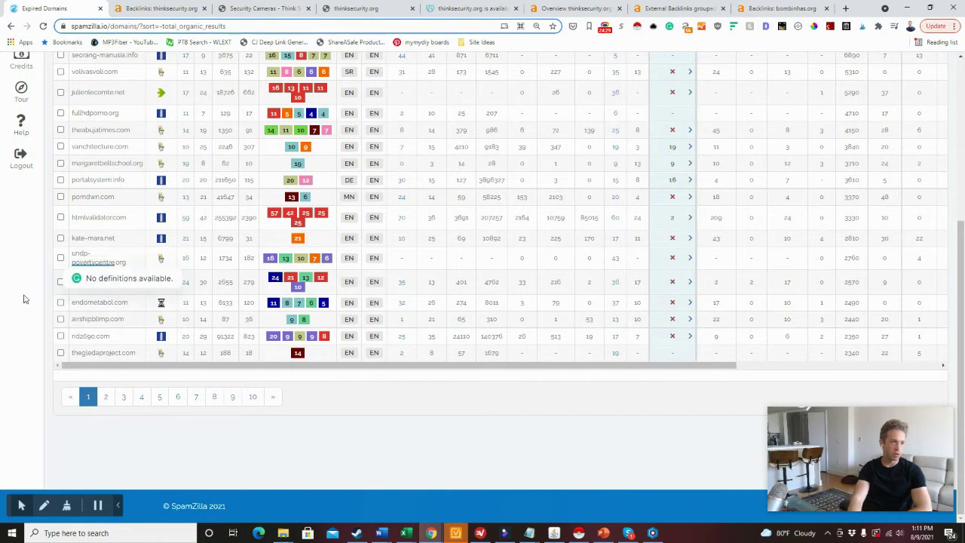
Step: Expand the detailed data for diycalculator.com and preview its archive snapshots
double_click(105, 282)
click(104, 283)
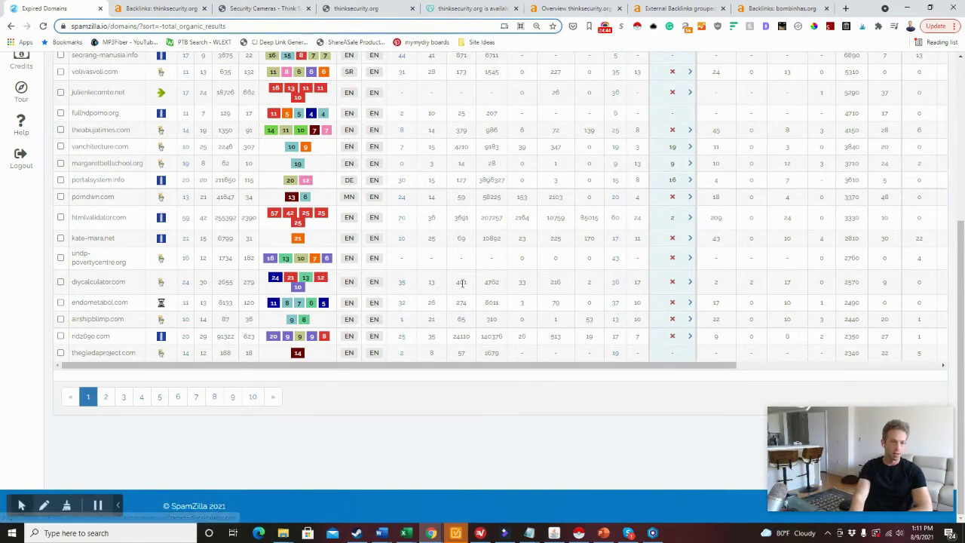
mouse_move(673, 283)
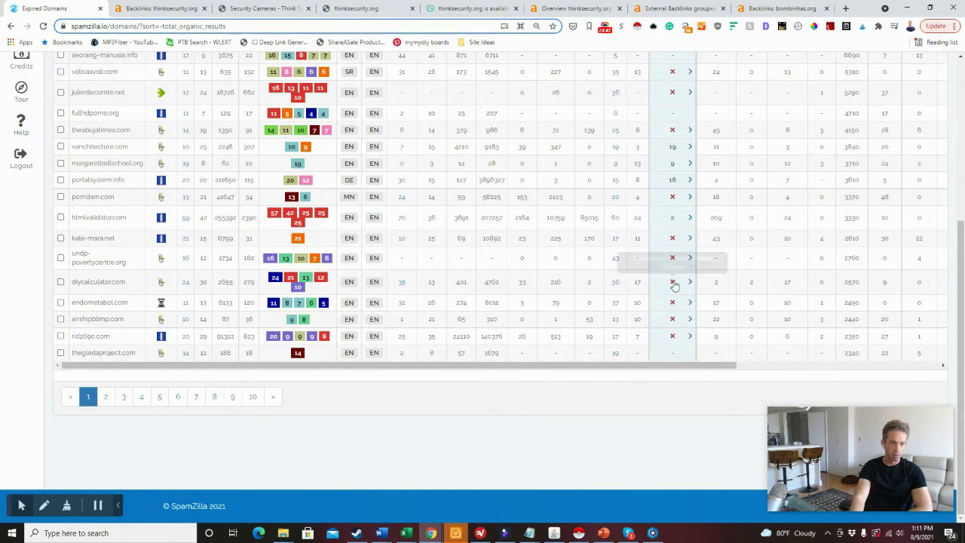
click(689, 281)
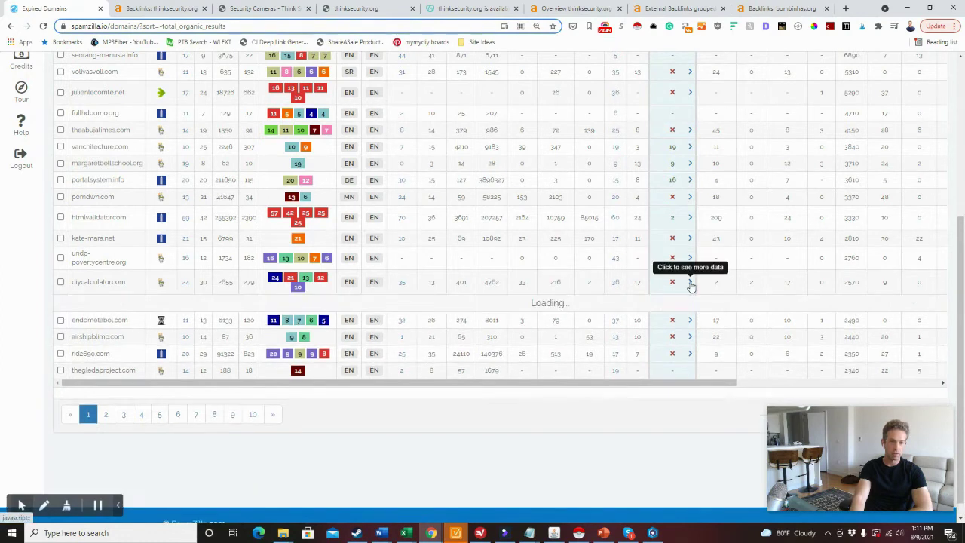
scroll(641, 385, down, 2)
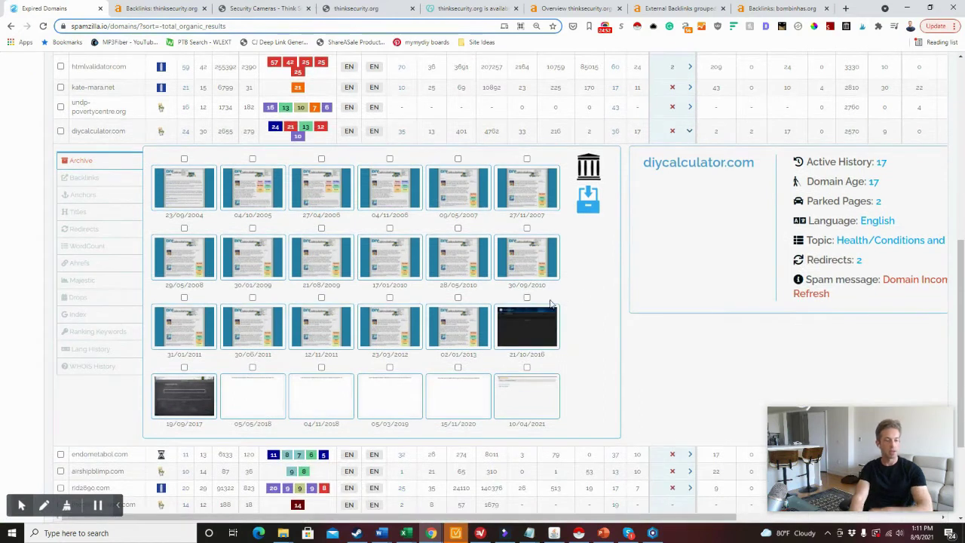
mouse_move(398, 322)
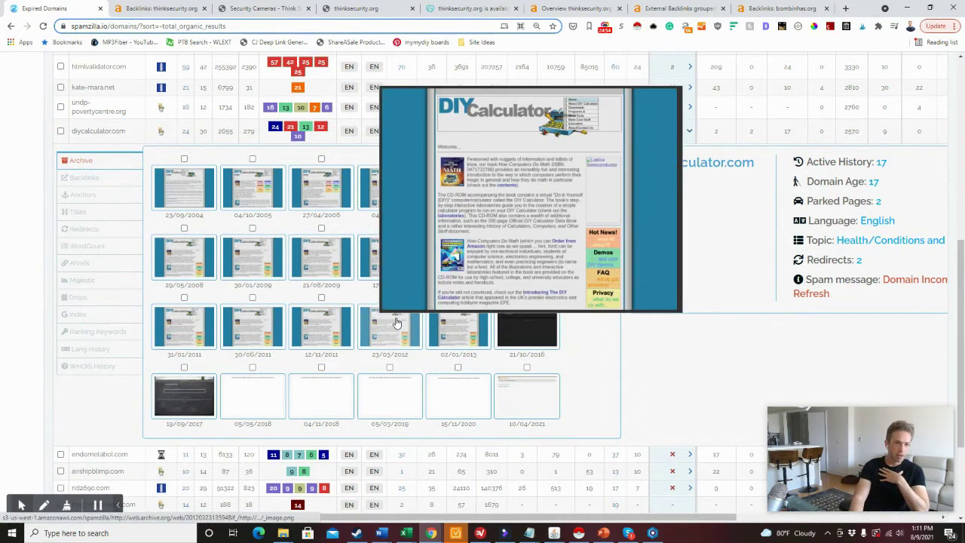
Step: Browse diycalculator.com's enlarged archive snapshots from 23/03/2012 onward, then close the viewer and collapse the domain's details
click(398, 323)
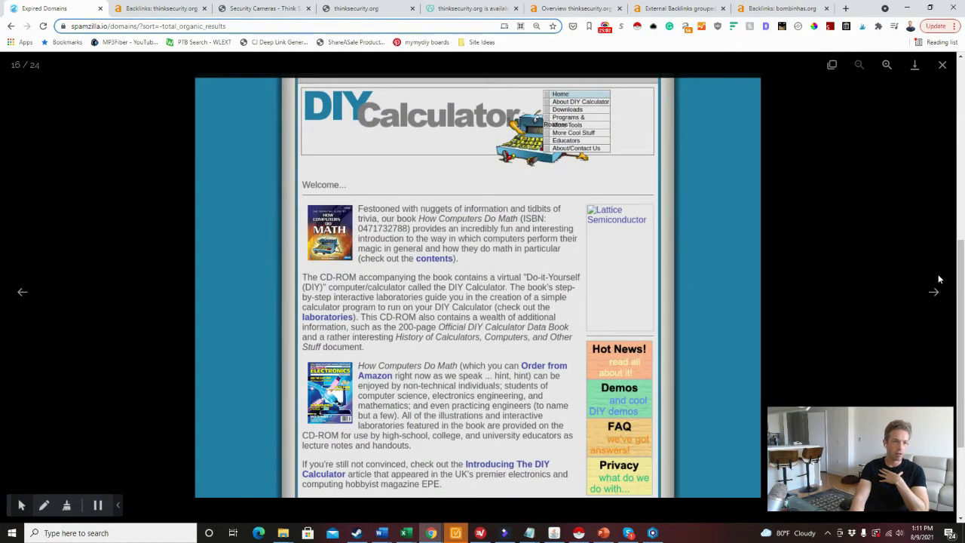
click(936, 294)
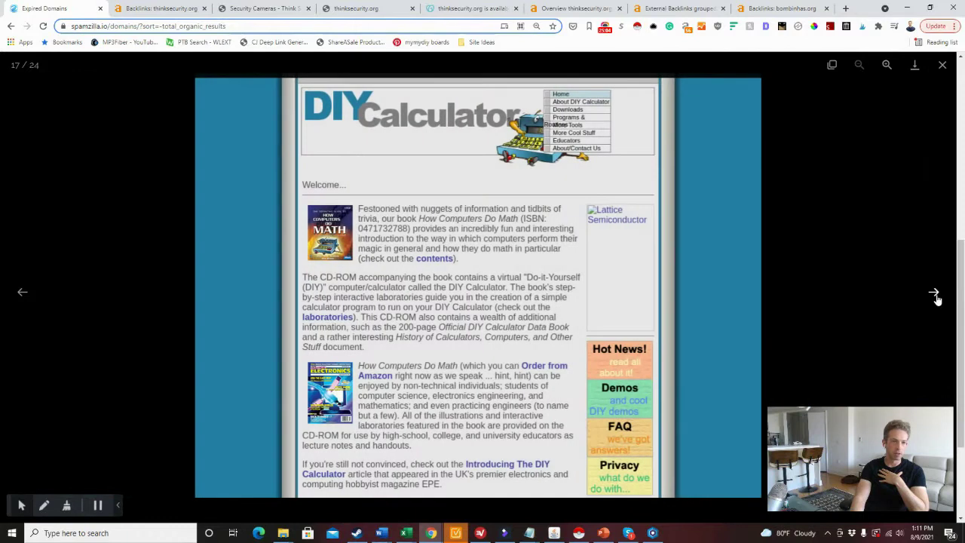
click(936, 295)
click(934, 295)
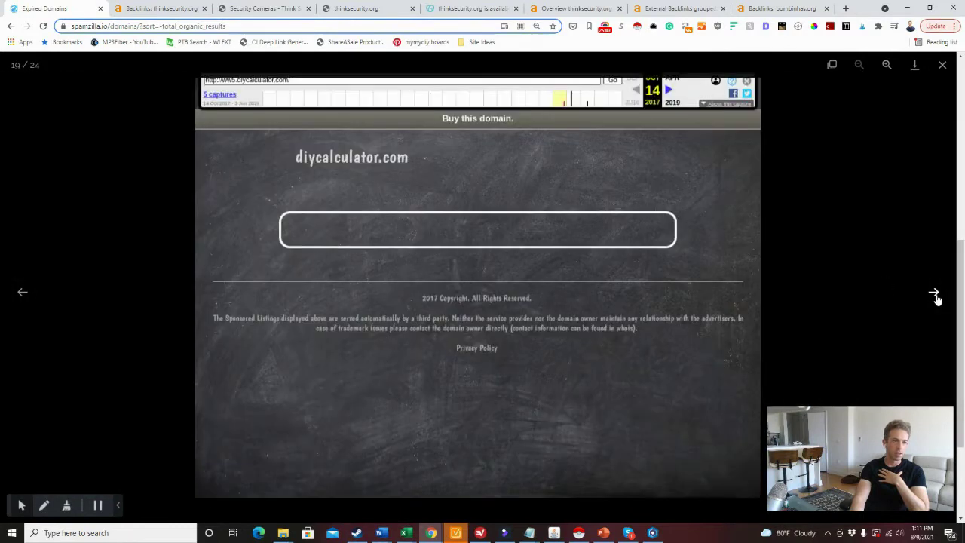
click(935, 295)
click(934, 294)
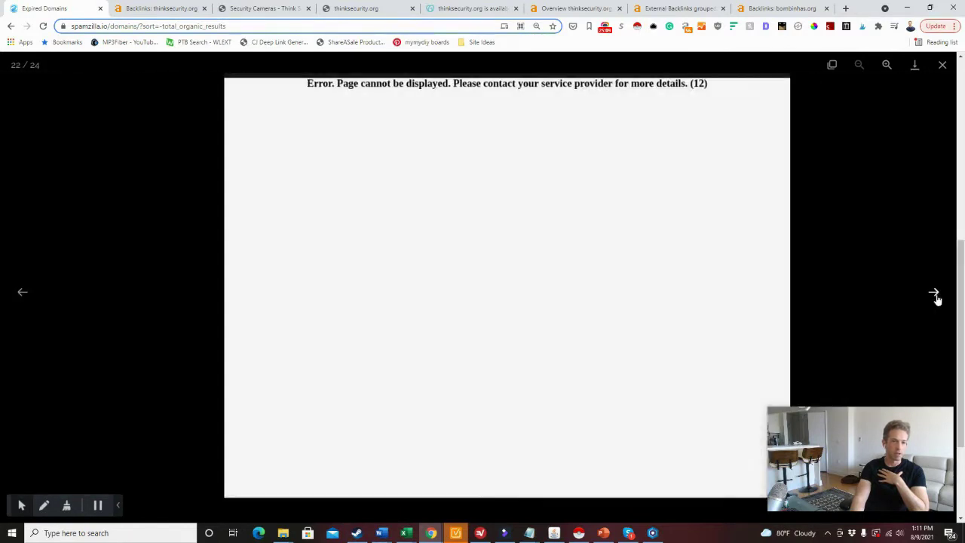
click(934, 294)
click(934, 294)
click(935, 294)
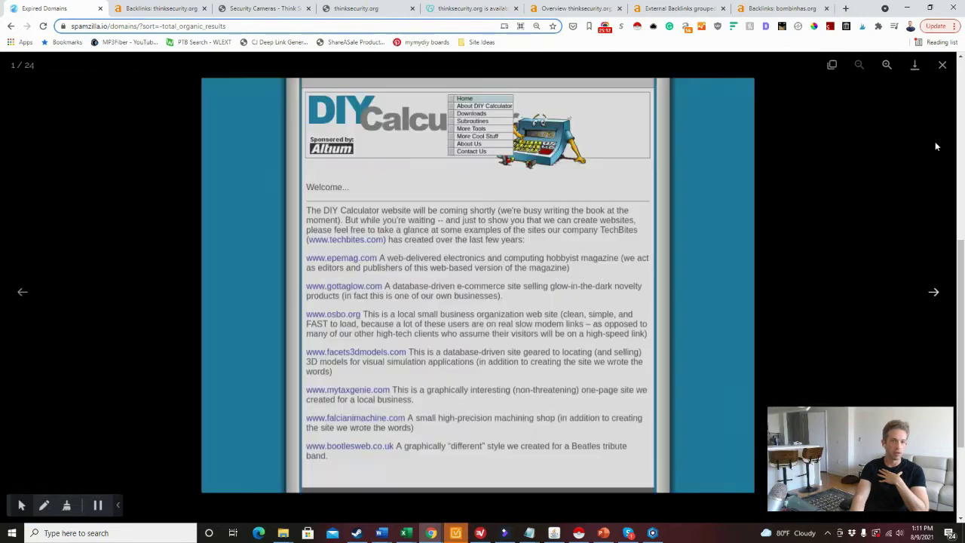
click(943, 65)
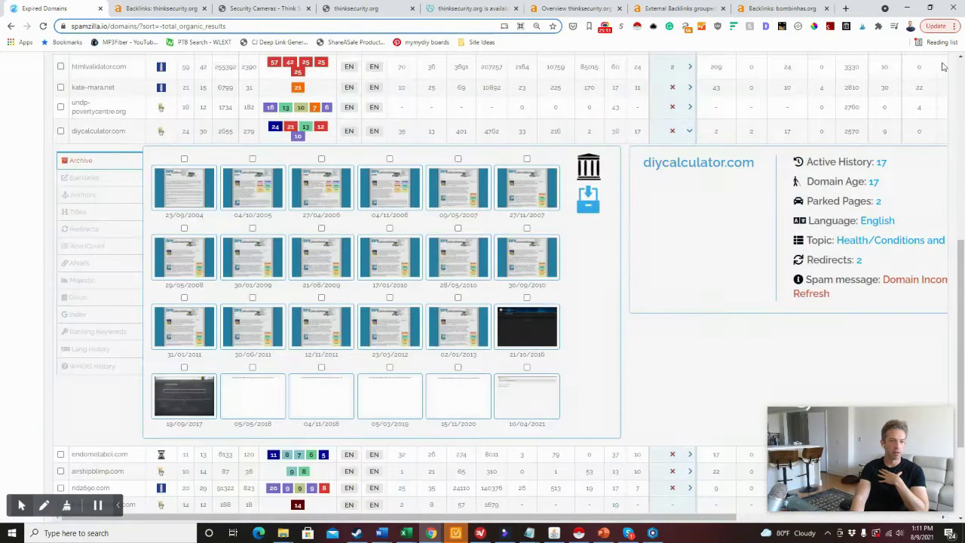
click(688, 132)
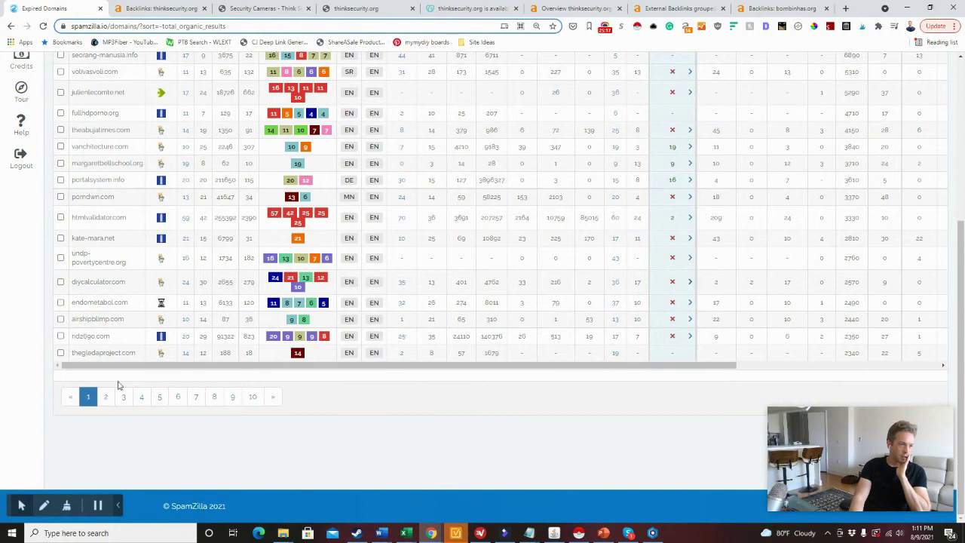
Step: Go to page 2 of the expired domains and check the archive snapshots of childrenscreditcard.com, collapsing its details when done
click(107, 398)
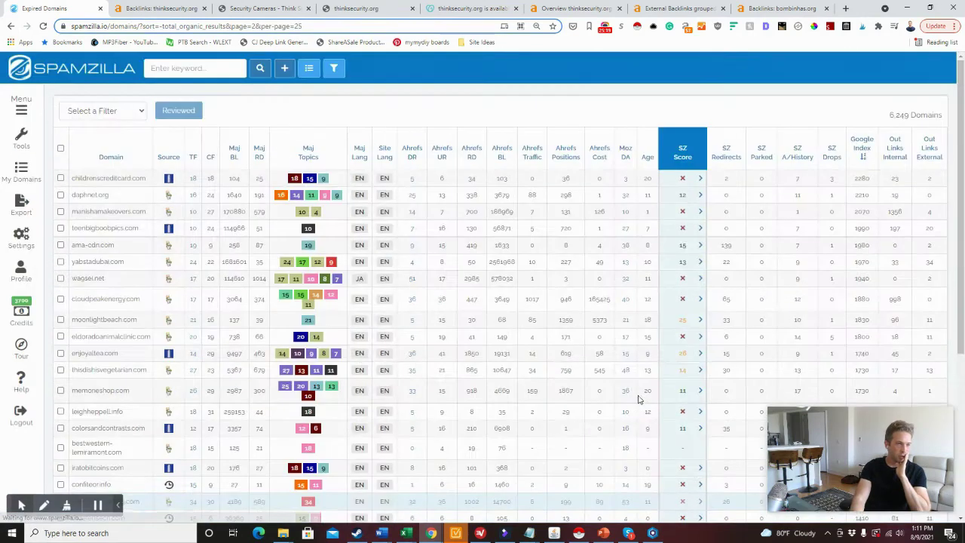
mouse_move(684, 183)
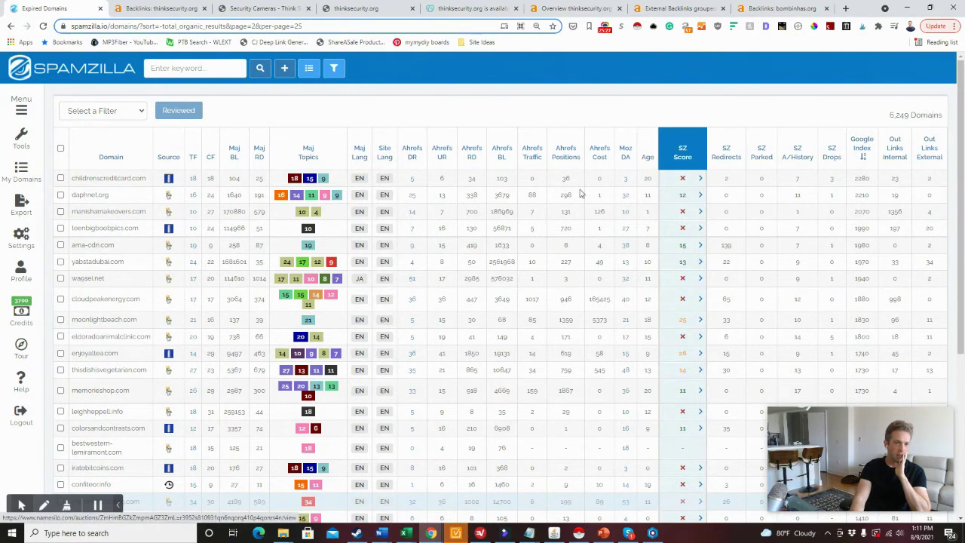
click(698, 180)
mouse_move(184, 231)
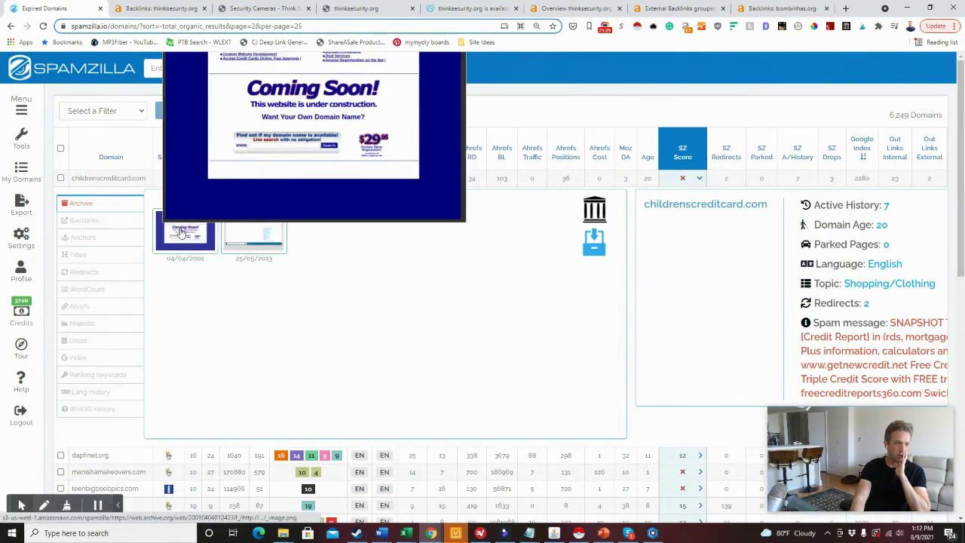
mouse_move(247, 257)
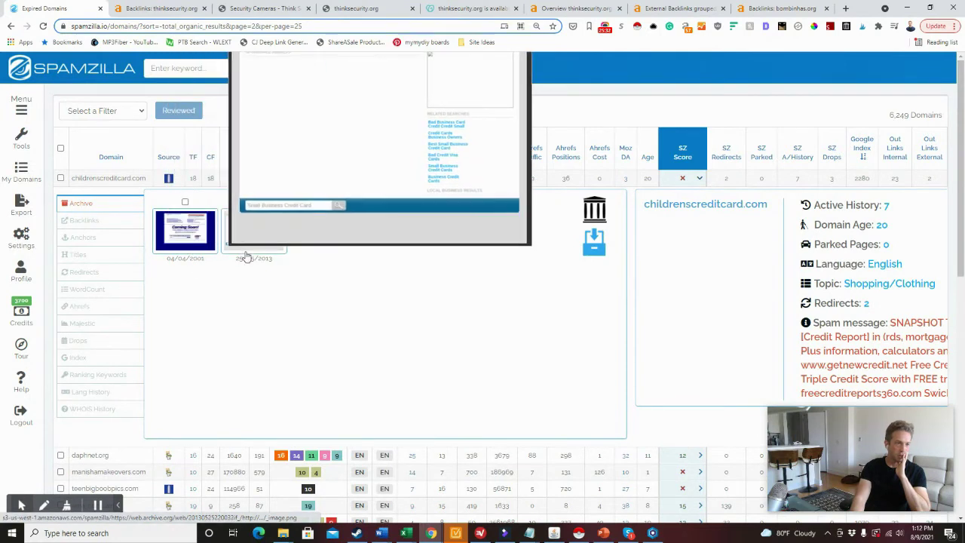
click(700, 178)
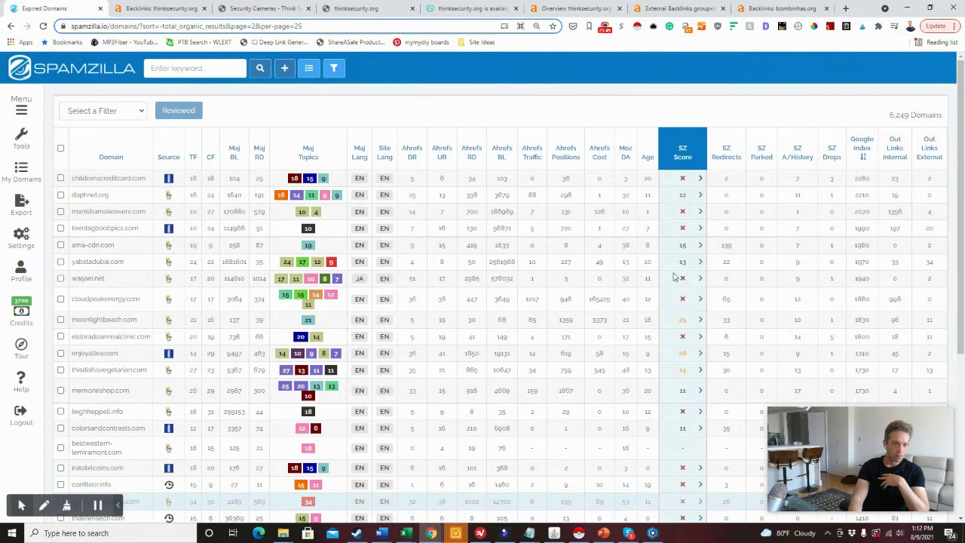
Step: Expand moonlightbeach.com, preview its 2014, 2016 and 2017 archive snapshots, and collapse its details again
click(701, 320)
scroll(528, 325, down, 1)
mouse_move(337, 342)
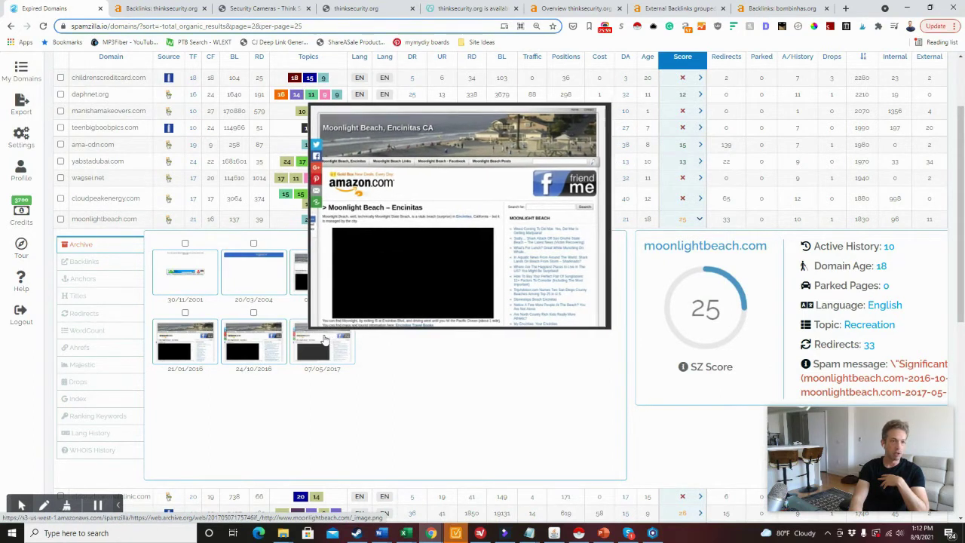
mouse_move(266, 345)
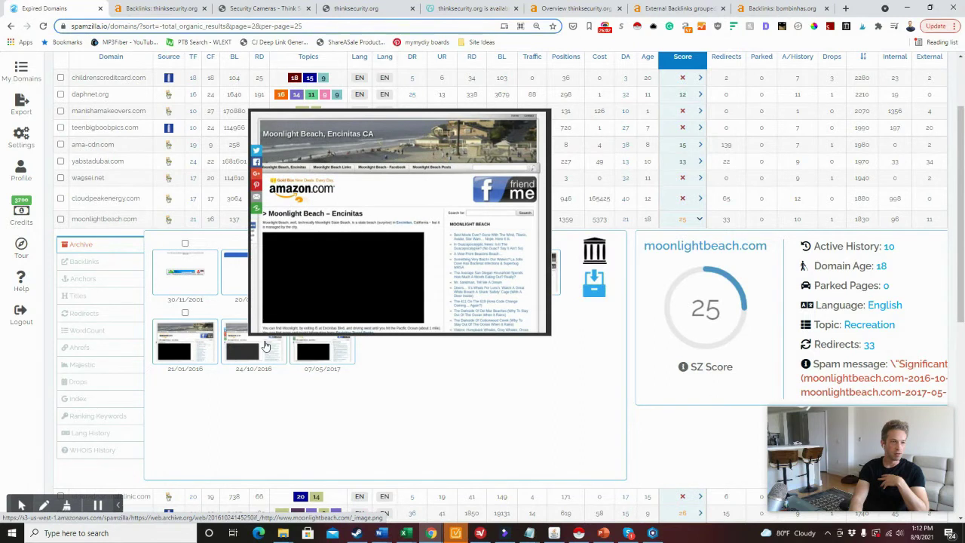
mouse_move(515, 288)
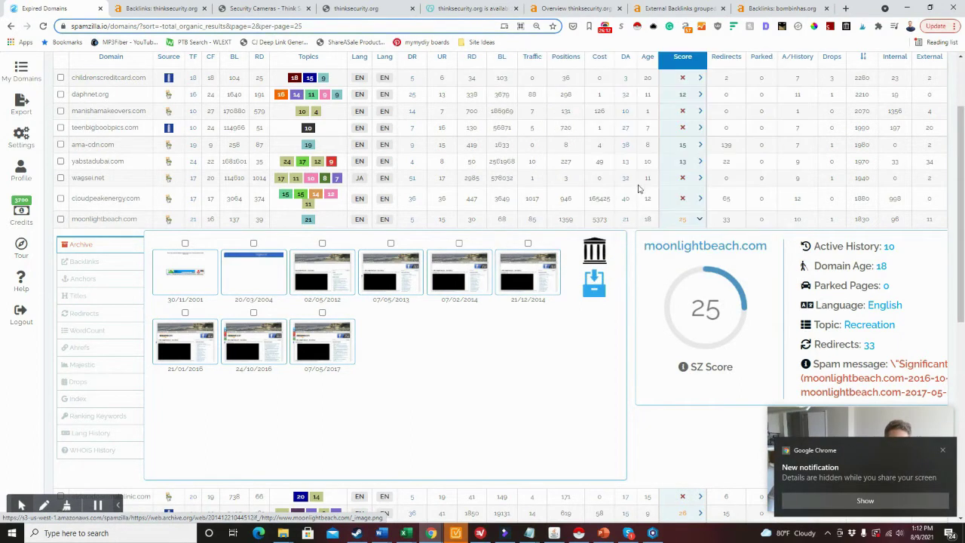
click(701, 220)
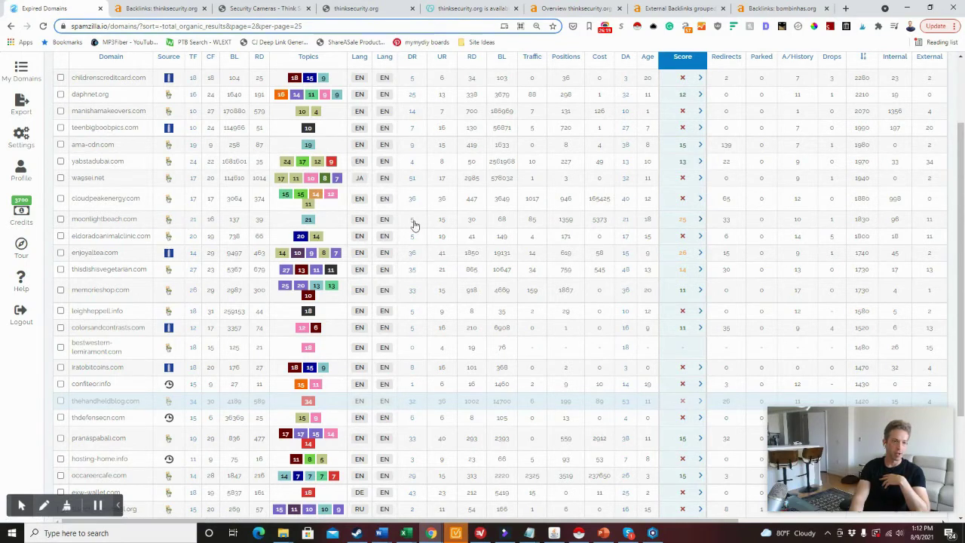
Step: Expand thisdishisvegetarian.com, preview its 2020 archive snapshots, and collapse its details again
double_click(88, 270)
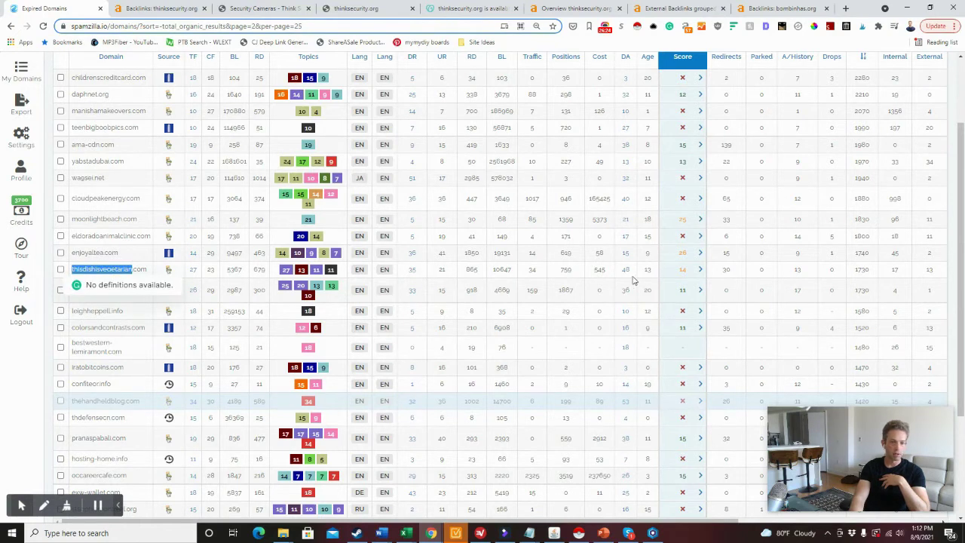
click(701, 269)
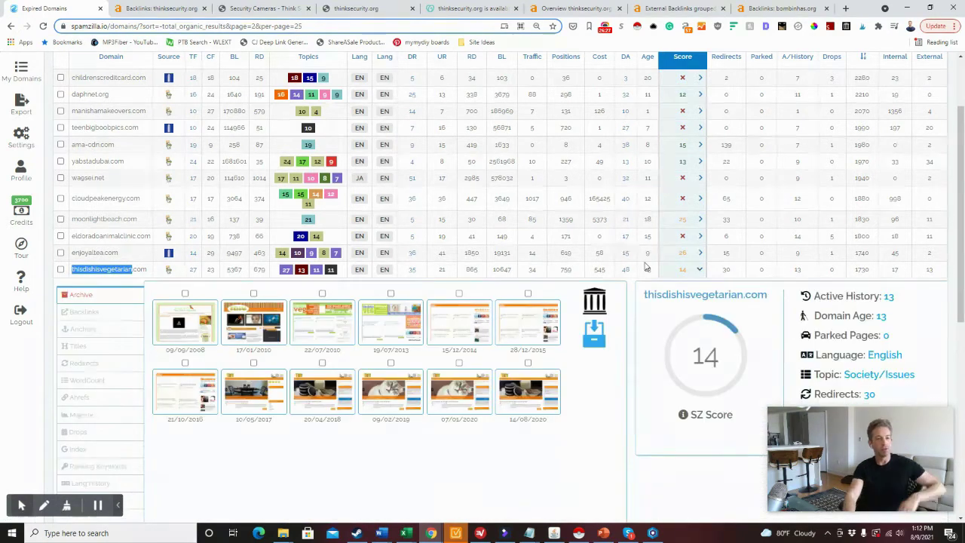
mouse_move(535, 394)
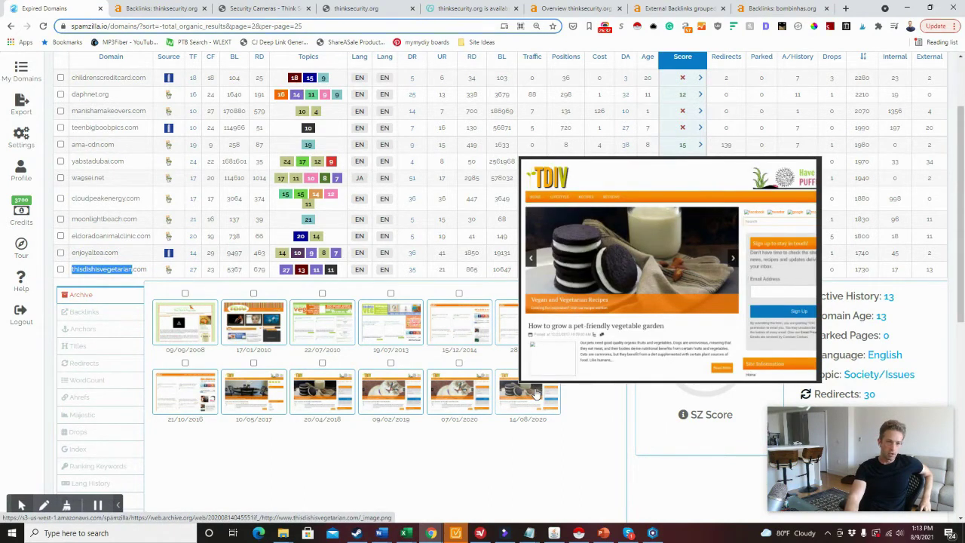
mouse_move(482, 393)
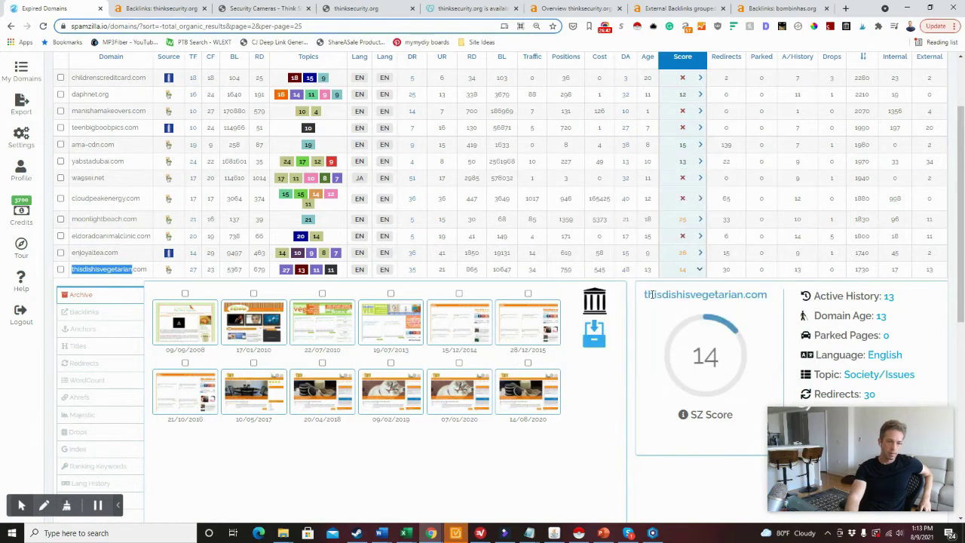
click(699, 271)
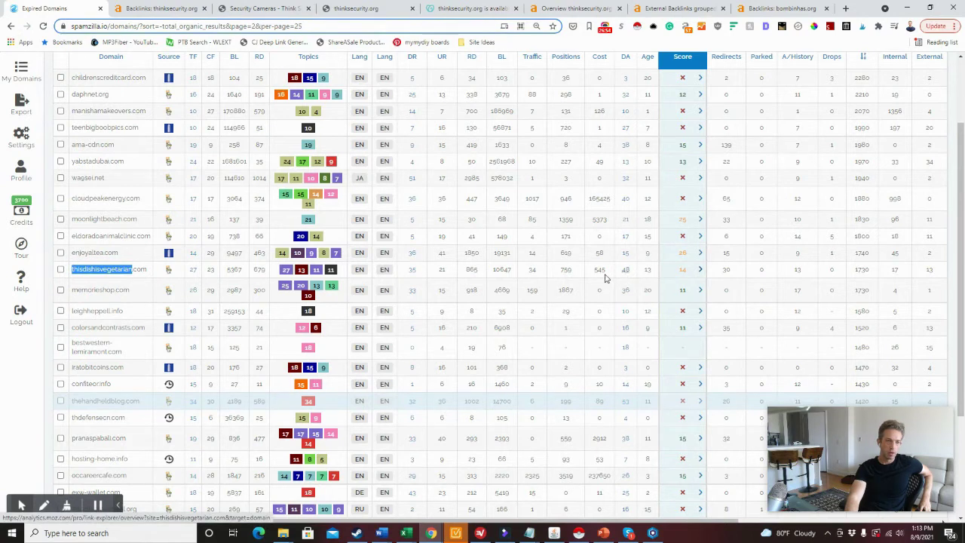
Step: Review the organic search history of thisdishisvegetarian.com in Ahrefs and briefly check whether the domain's live website loads
click(414, 274)
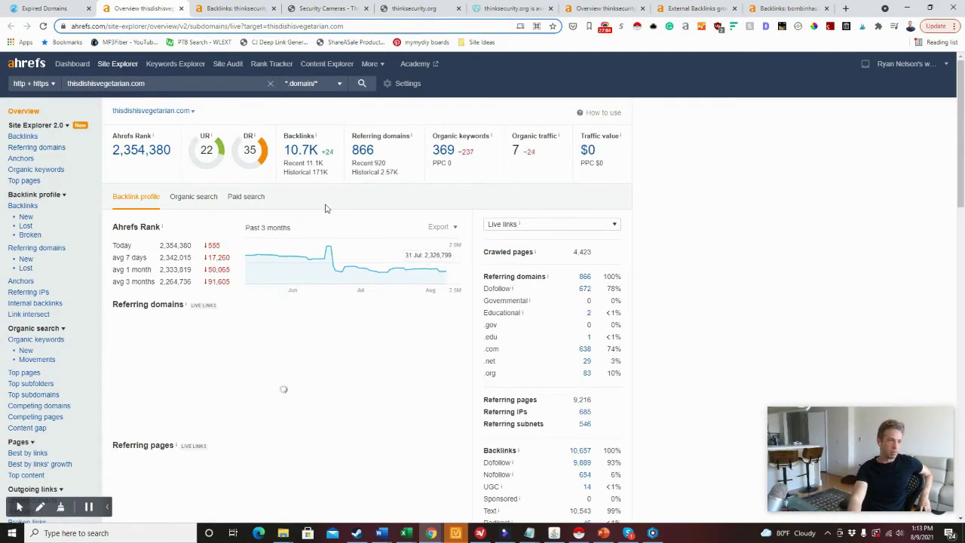
click(195, 197)
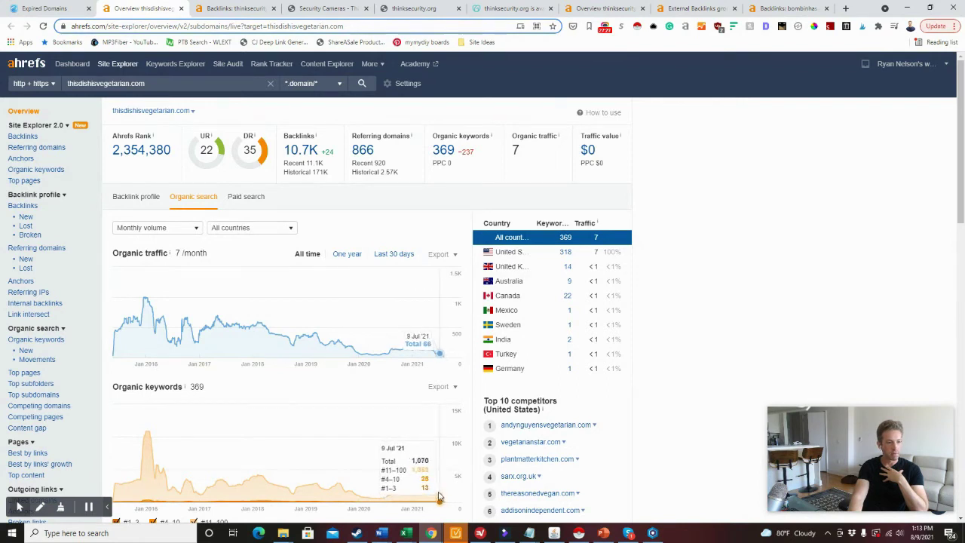
click(172, 112)
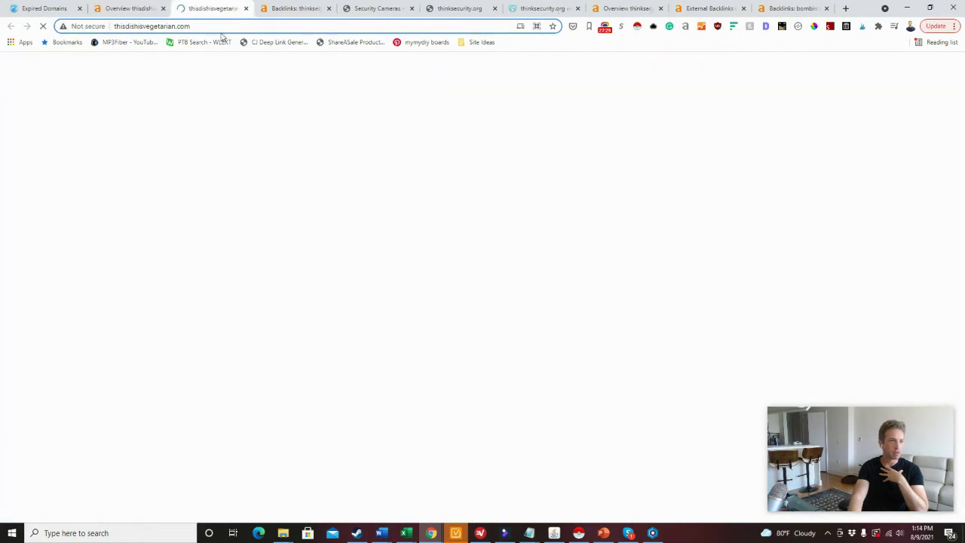
click(245, 9)
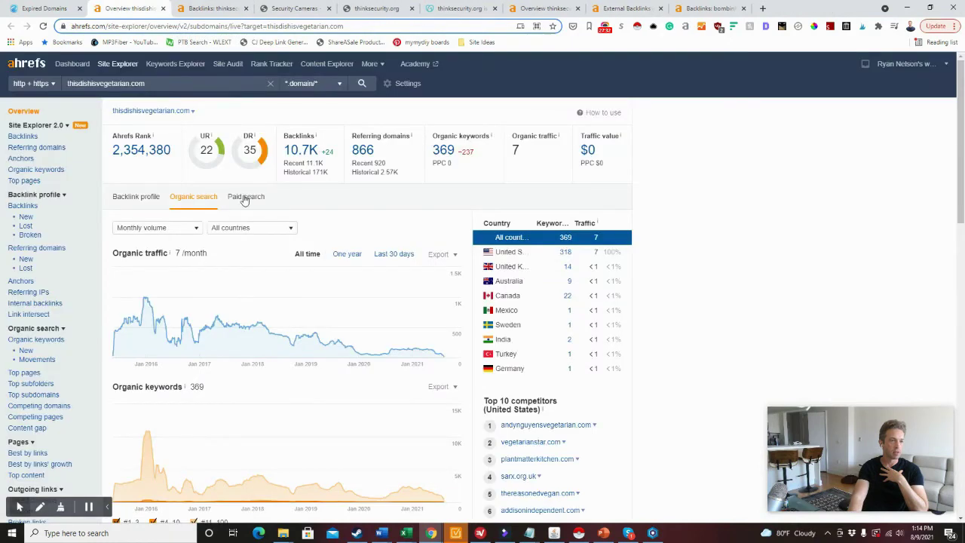
Step: Open the Ahrefs backlinks report for thisdishisvegetarian.com, show only dofollow links and sort them by DR in descending order
click(23, 137)
click(147, 182)
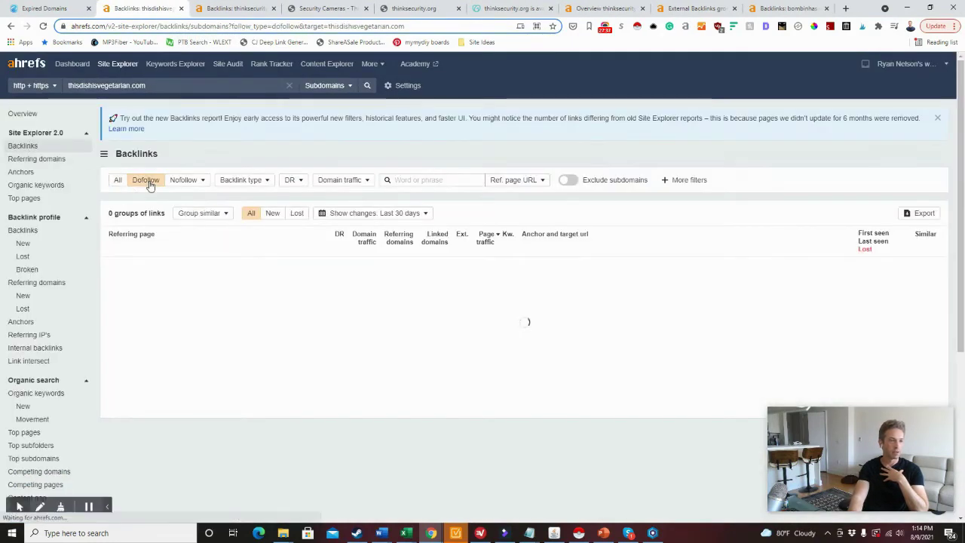
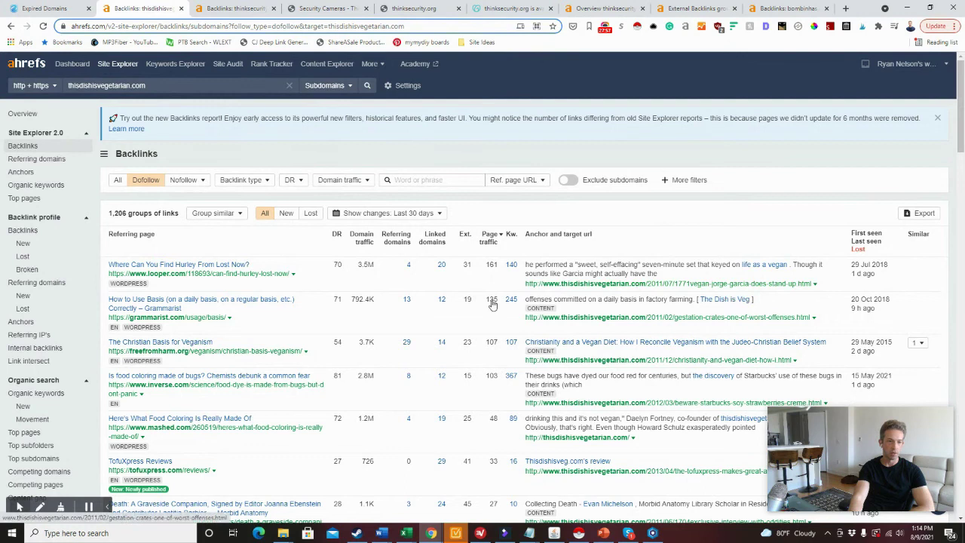
scroll(462, 299, down, 1)
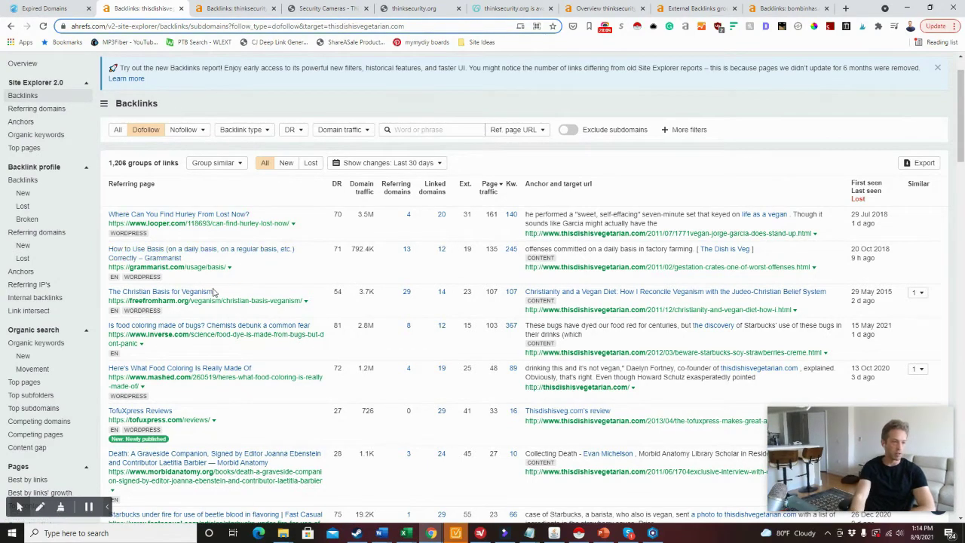
scroll(323, 279, down, 1)
click(339, 133)
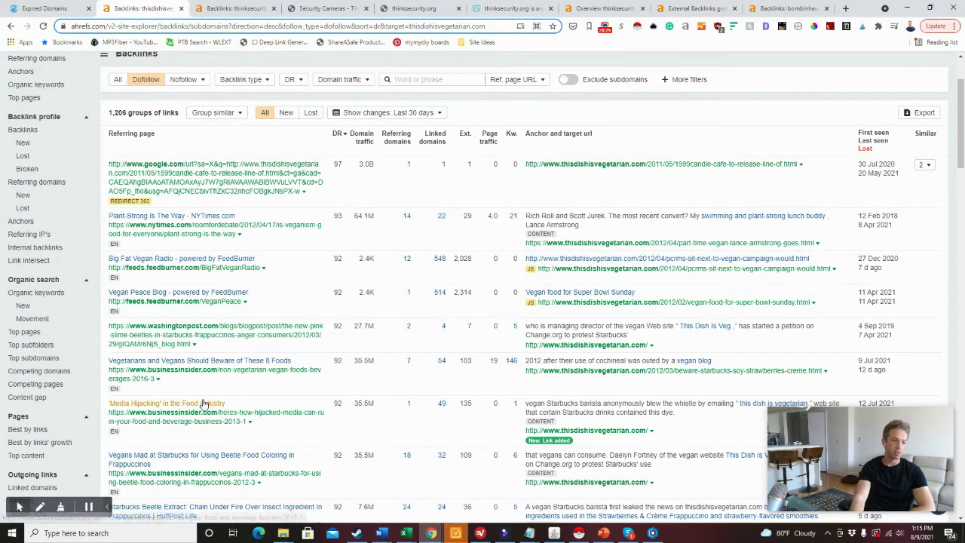
Step: Examine the highest-DR pages linking to thisdishisvegetarian.com, checking referring sites, anchors and target URLs
scroll(251, 300, down, 1)
scroll(251, 299, down, 5)
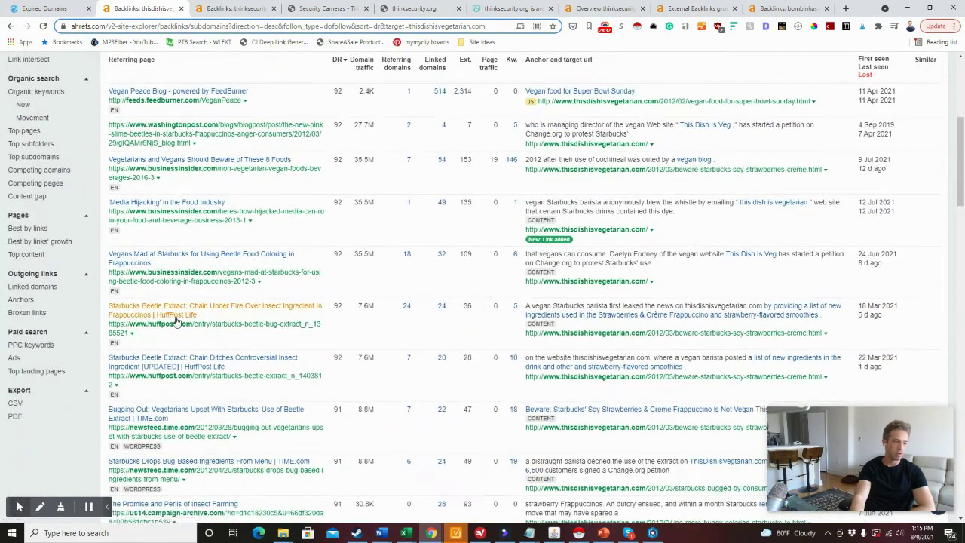
scroll(176, 323, down, 1)
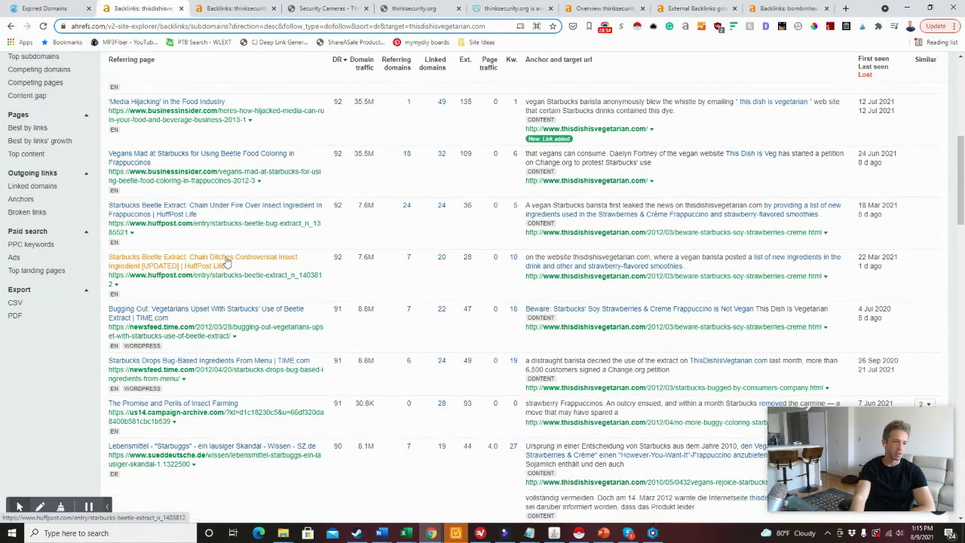
scroll(227, 260, down, 6)
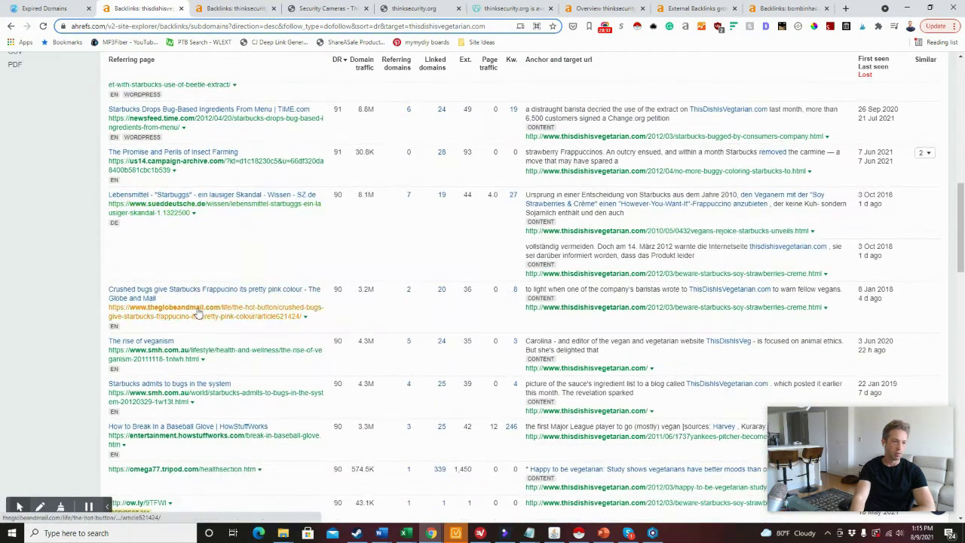
scroll(198, 311, down, 4)
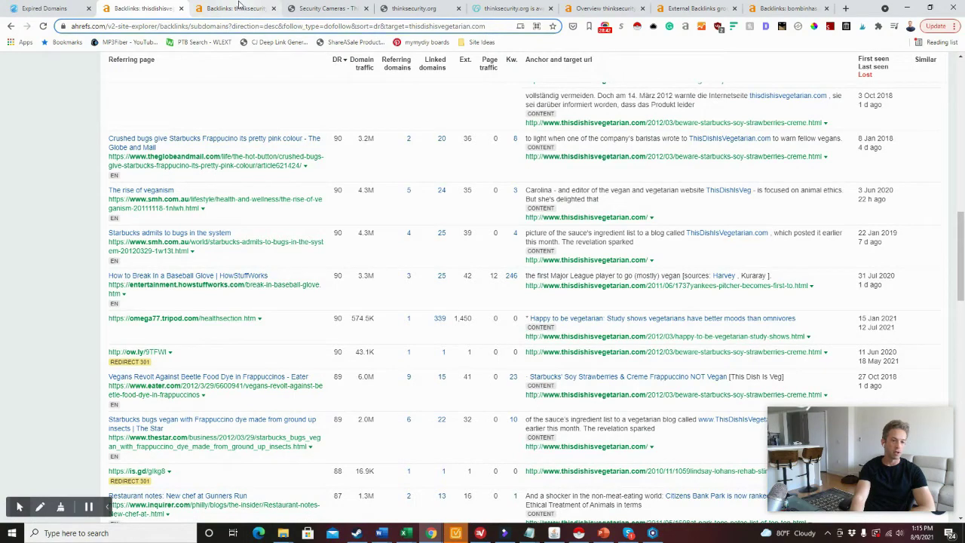
scroll(385, 281, down, 3)
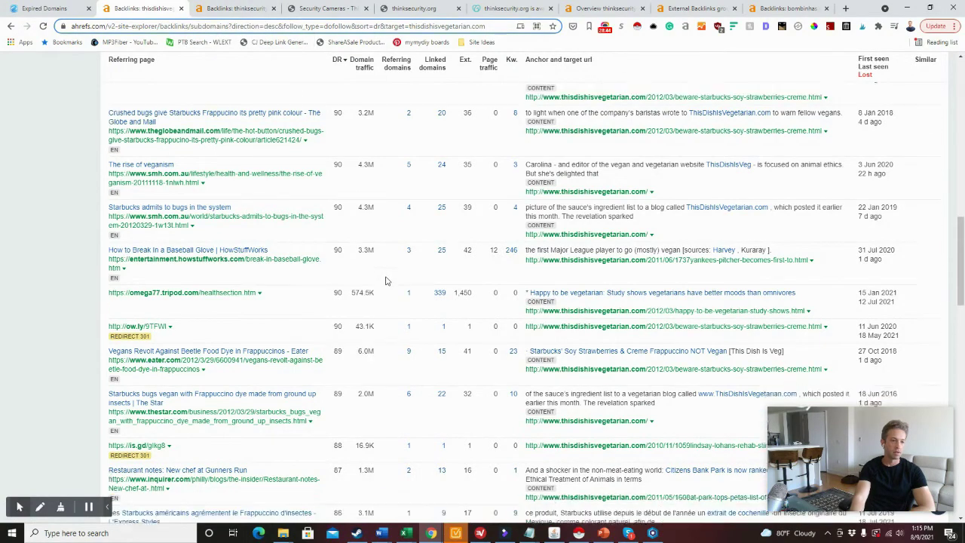
scroll(388, 282, up, 10)
scroll(389, 282, up, 5)
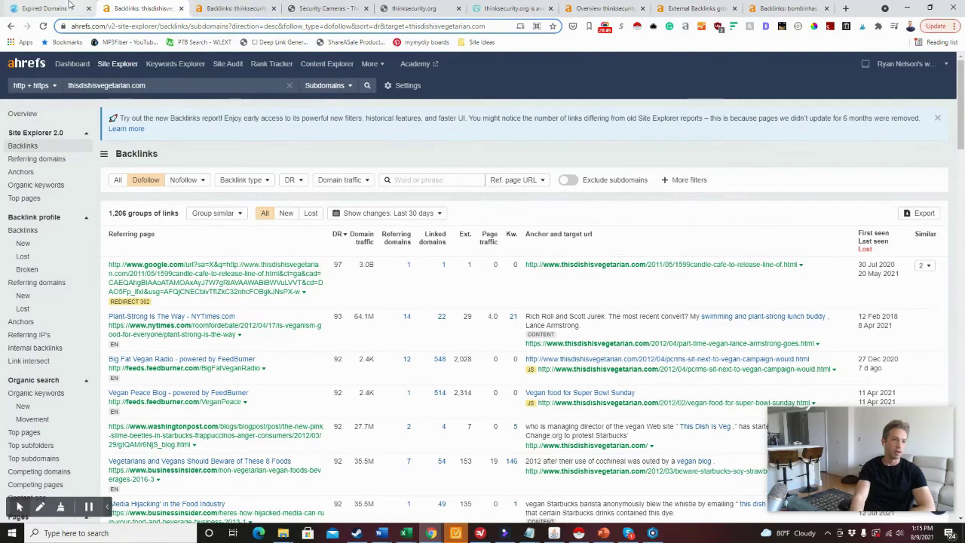
Step: Switch to SpamZilla, open thisdishisvegetarian.com's GoDaddy auction to check the bid, add it to the watchlist and close the page
click(71, 8)
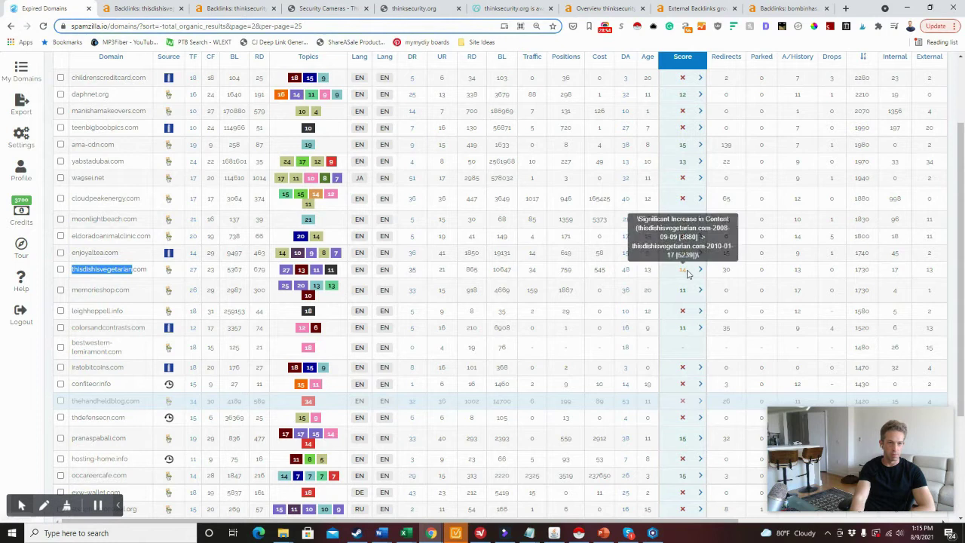
mouse_move(684, 273)
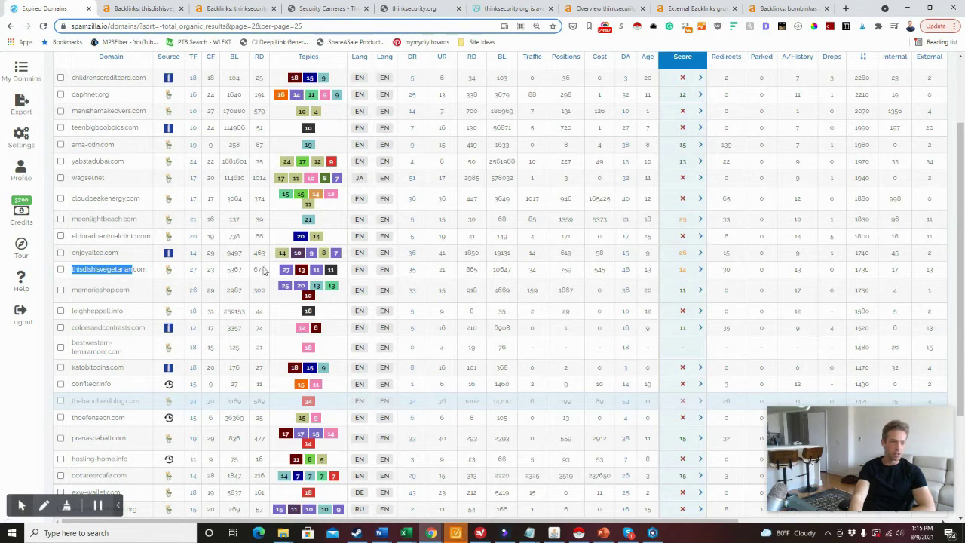
click(172, 272)
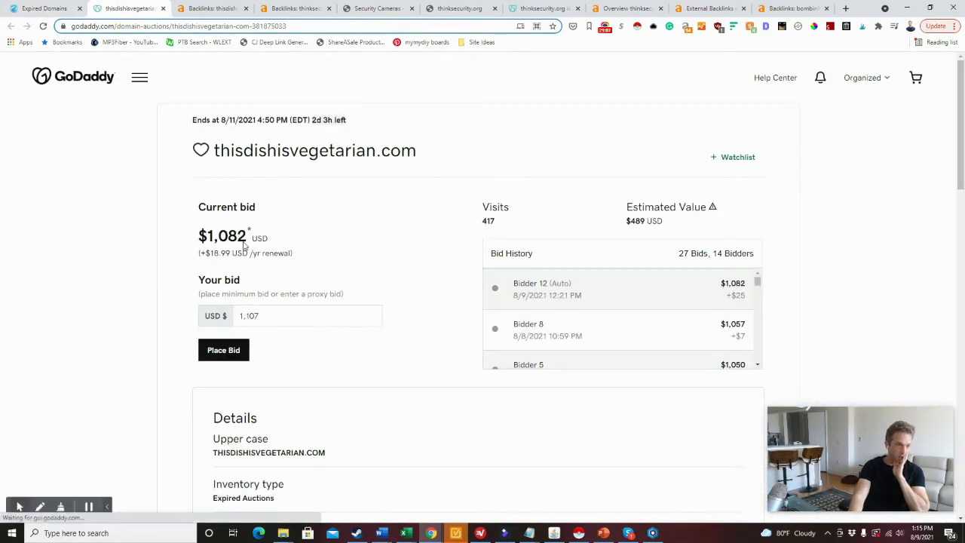
drag(247, 240, 202, 236)
click(259, 237)
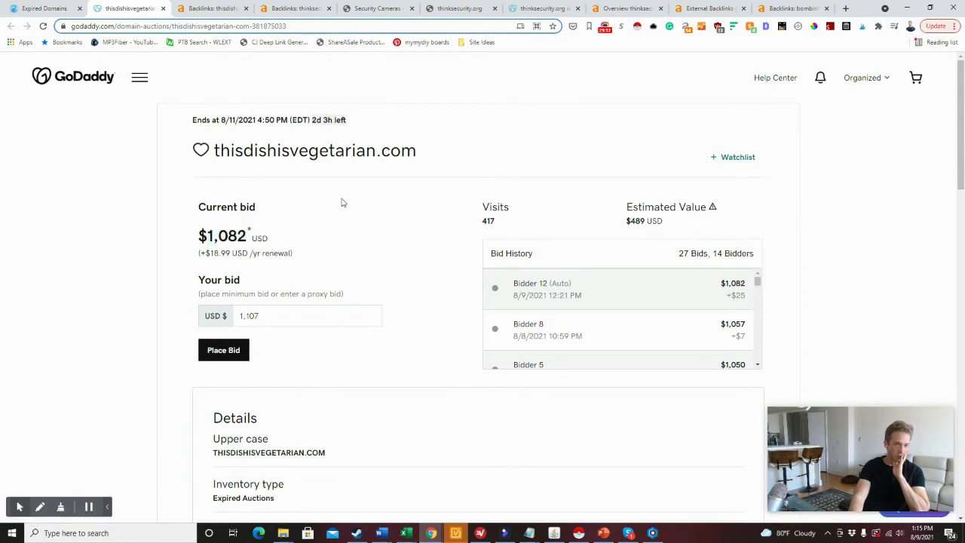
click(752, 156)
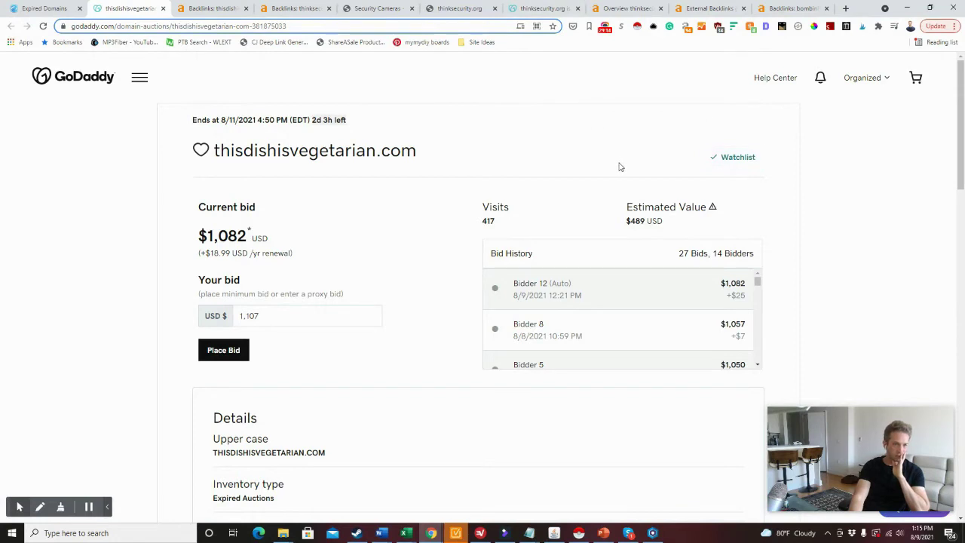
click(162, 8)
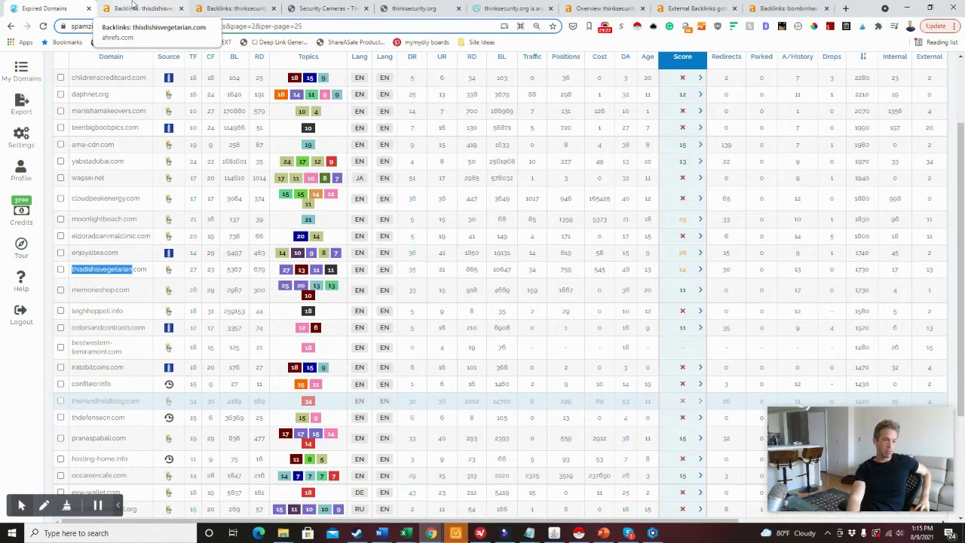
Step: Reopen the GoDaddy auction for thisdishisvegetarian.com from SpamZilla, check its current bid and return to the domain list
drag(151, 270, 89, 268)
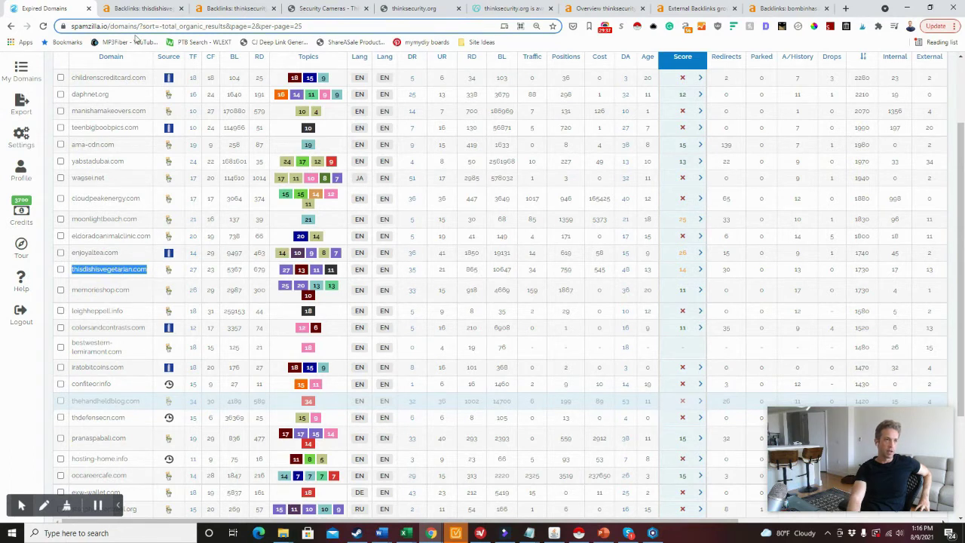
click(141, 8)
click(57, 6)
click(169, 270)
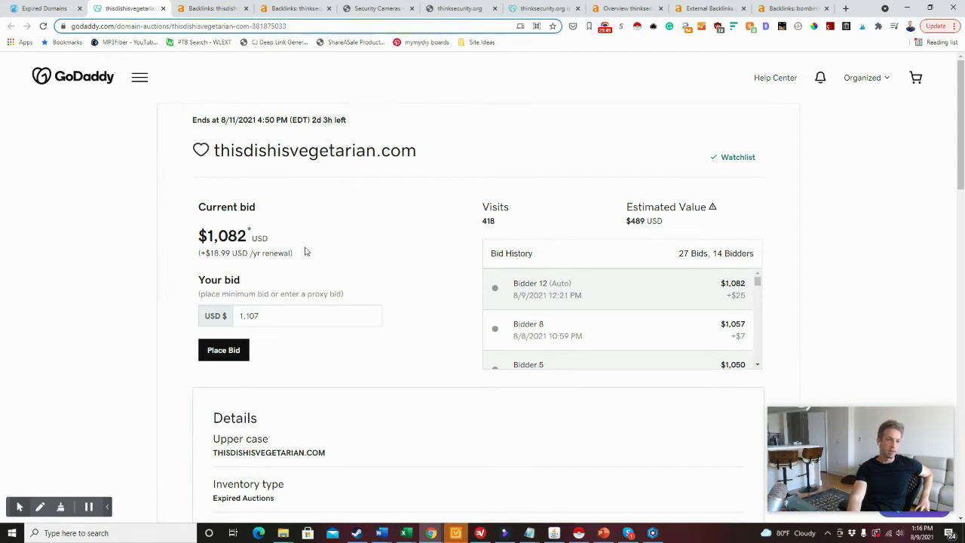
drag(251, 236, 196, 232)
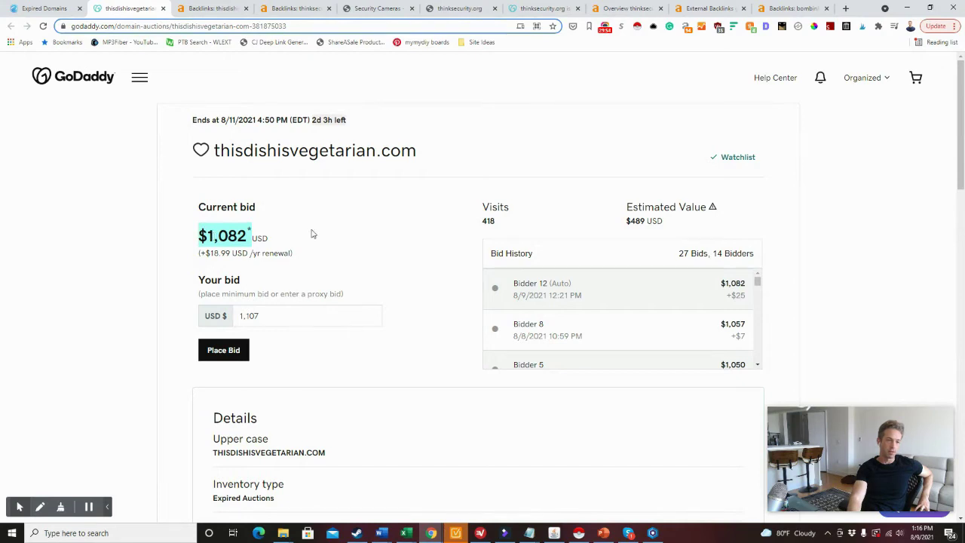
click(36, 7)
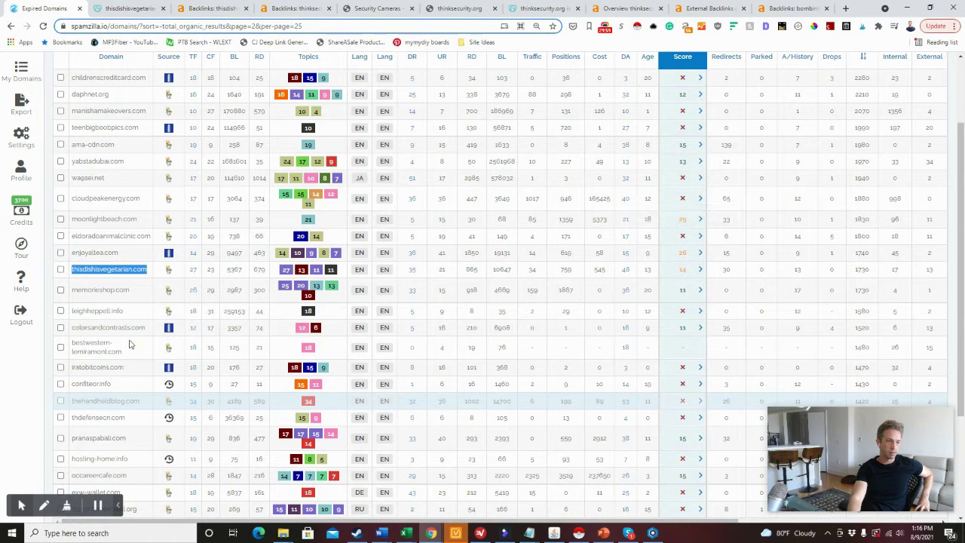
Step: Expand colorsandcontrasts.com in the domain list and look over its archive snapshot thumbnails
click(701, 328)
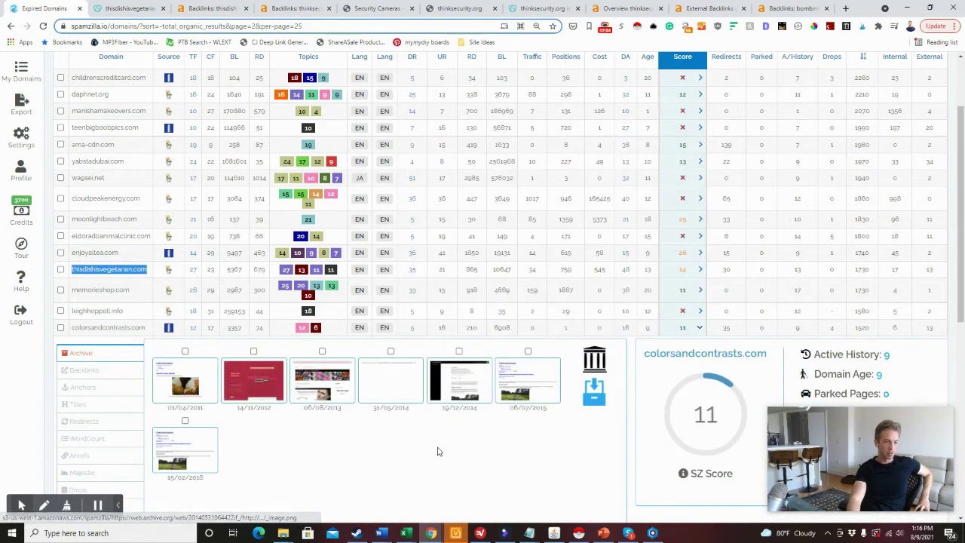
scroll(405, 449, down, 1)
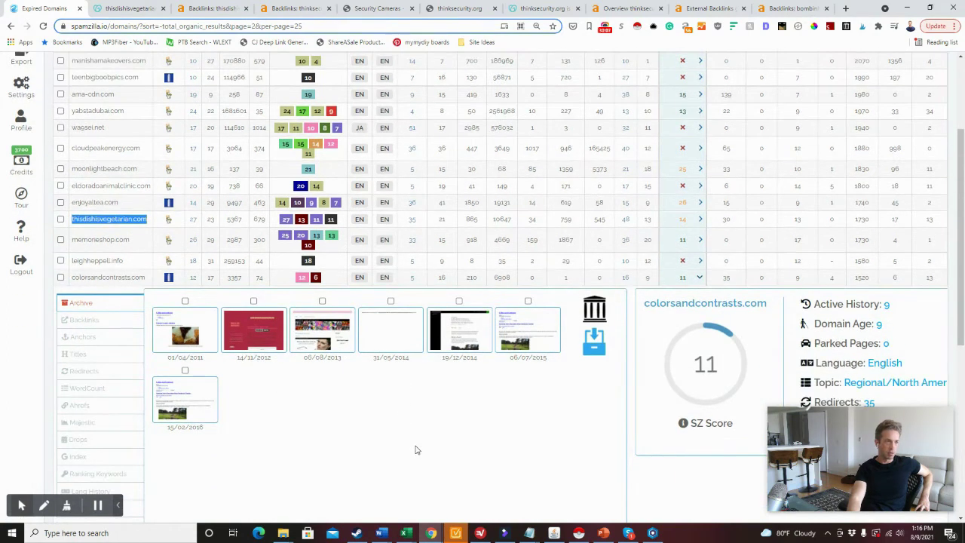
scroll(415, 443, up, 1)
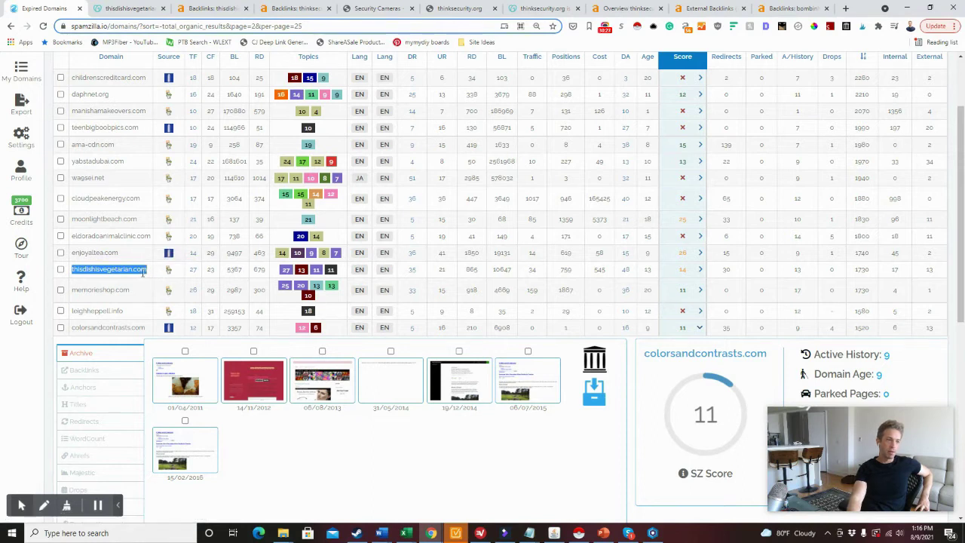
Step: Return to the Ahrefs backlinks of thisdishisvegetarian.com, move that page ahead of the auction page, and examine its referring sites further down
click(121, 7)
drag(193, 7, 115, 7)
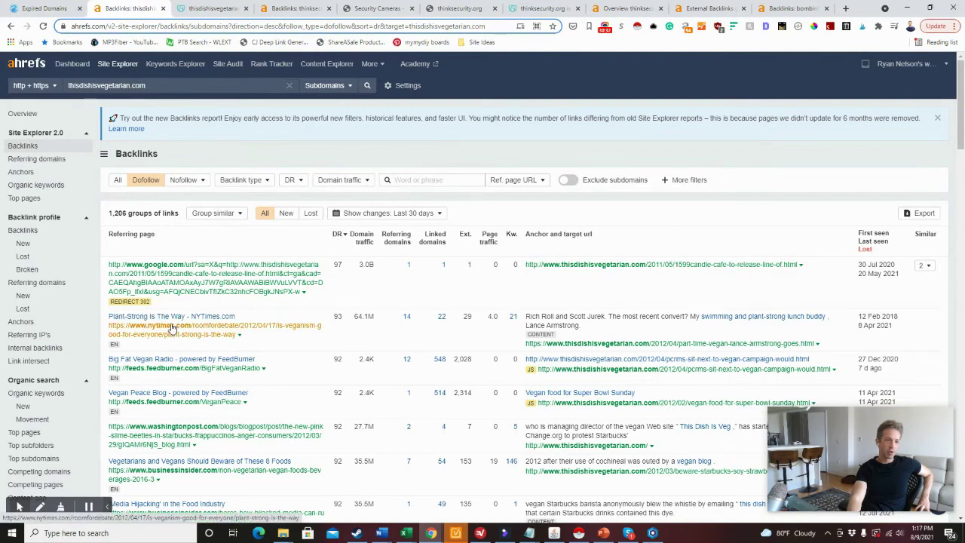
scroll(404, 261, down, 1)
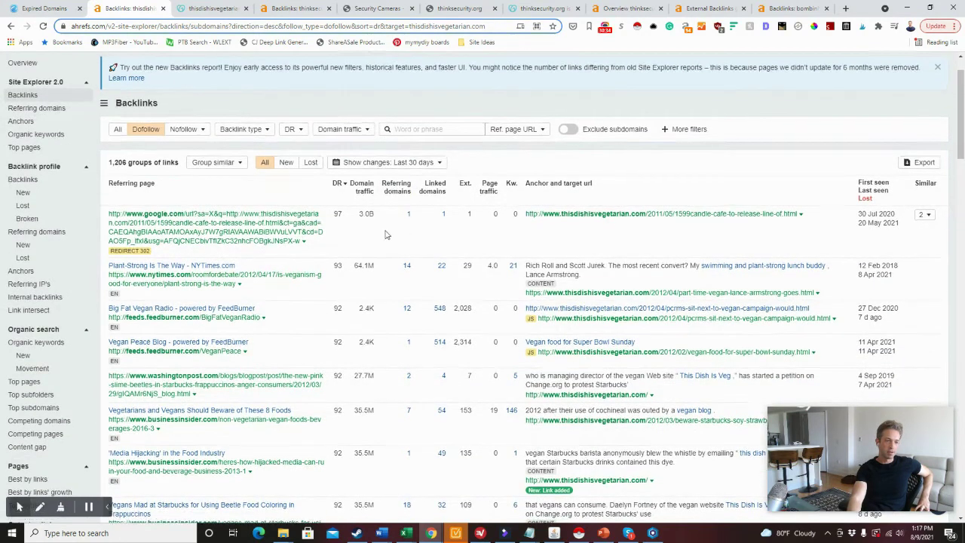
scroll(385, 234, down, 2)
scroll(384, 234, down, 6)
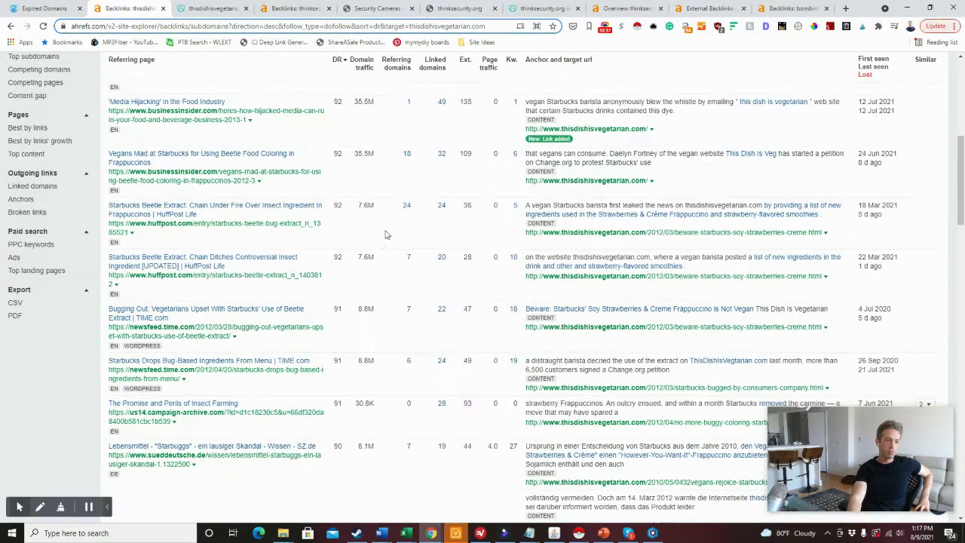
scroll(384, 235, down, 15)
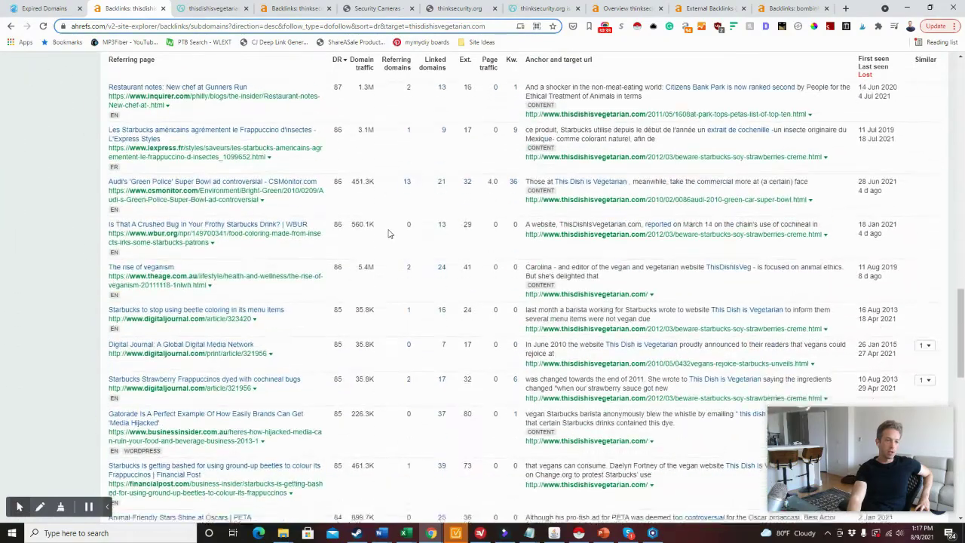
scroll(381, 251, down, 4)
scroll(334, 254, up, 3)
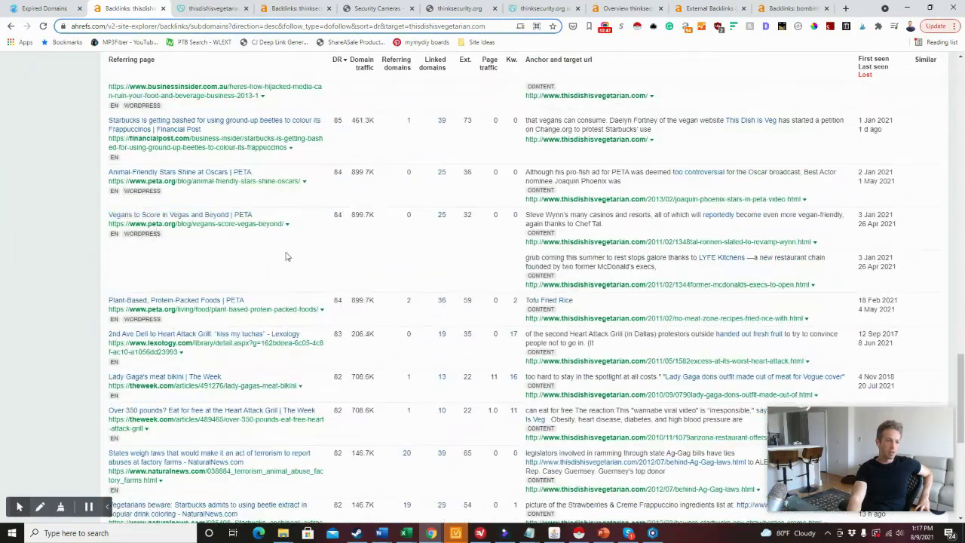
scroll(286, 256, down, 1)
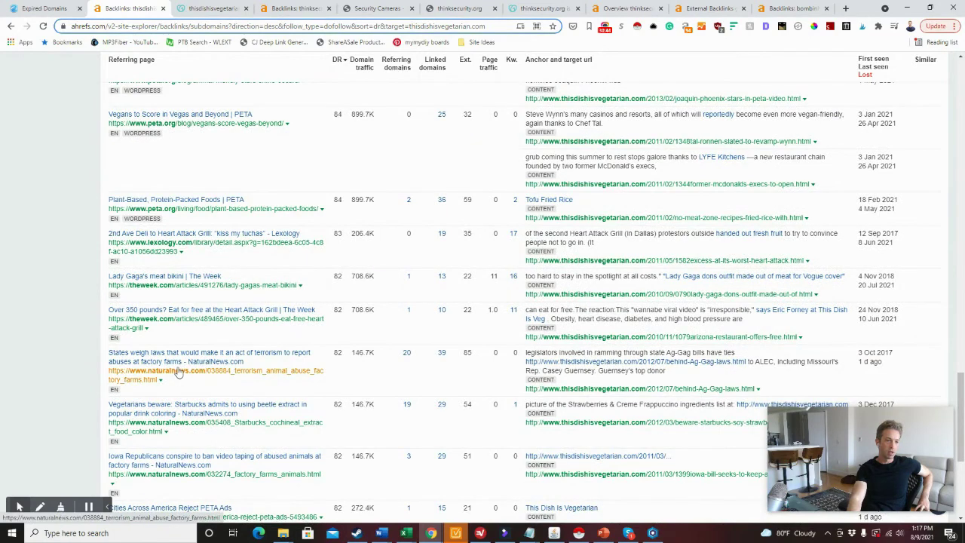
scroll(179, 373, down, 1)
scroll(342, 293, up, 2)
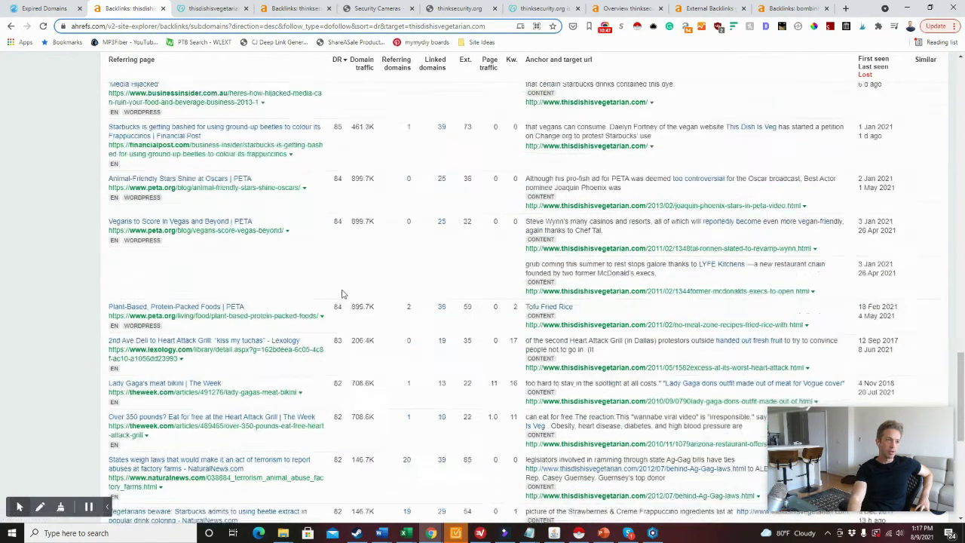
scroll(341, 293, up, 3)
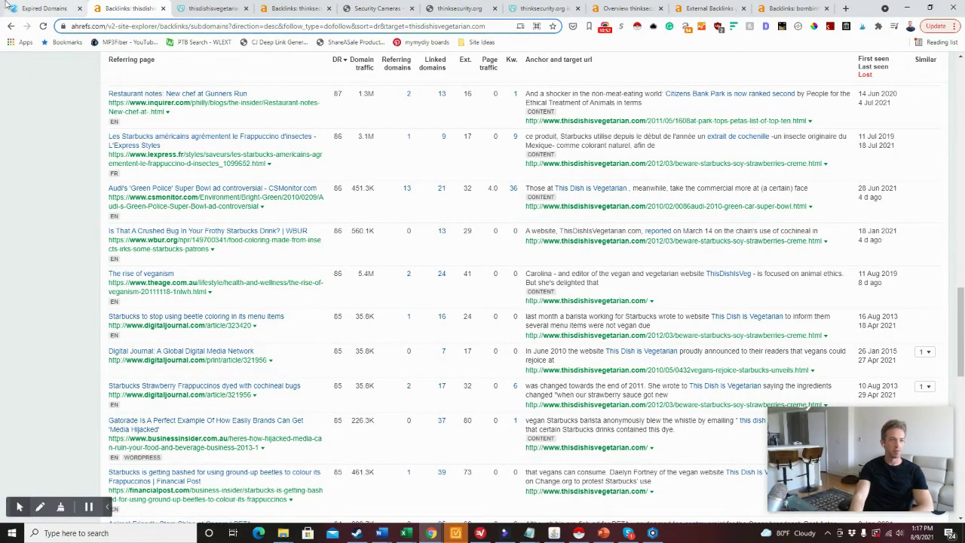
scroll(319, 242, down, 2)
Step: Switch back to SpamZilla, collapse the details of colorsandcontrasts.com and look through the remaining domains on page 2
click(60, 7)
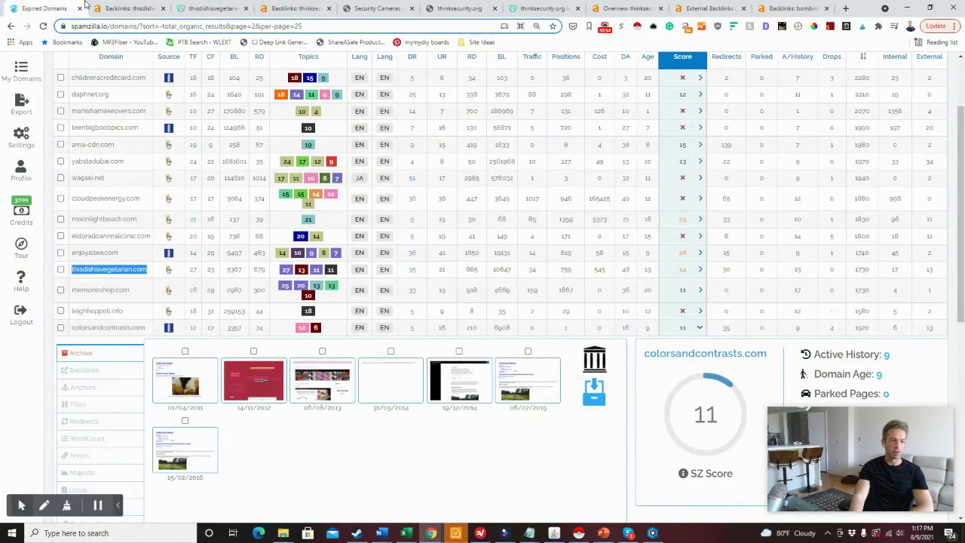
click(701, 330)
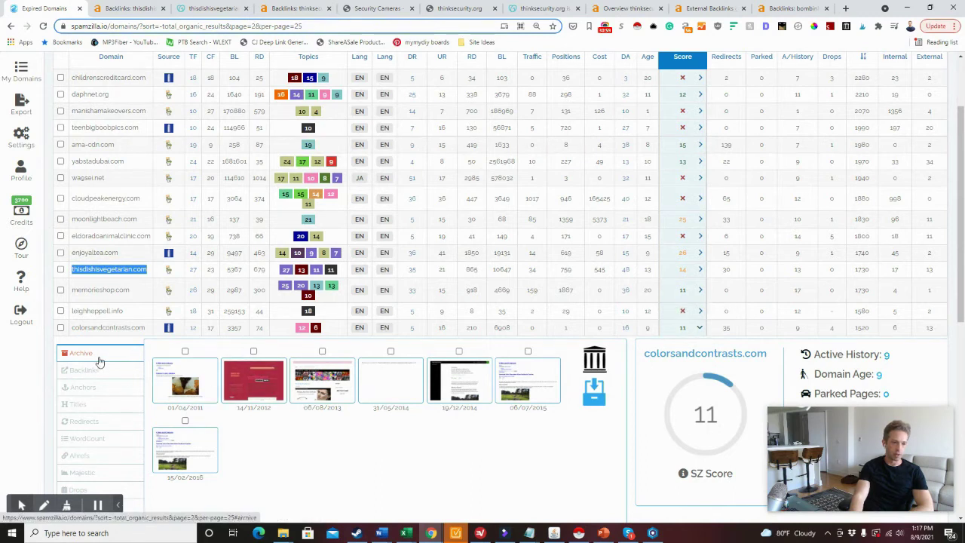
click(700, 328)
scroll(634, 272, down, 2)
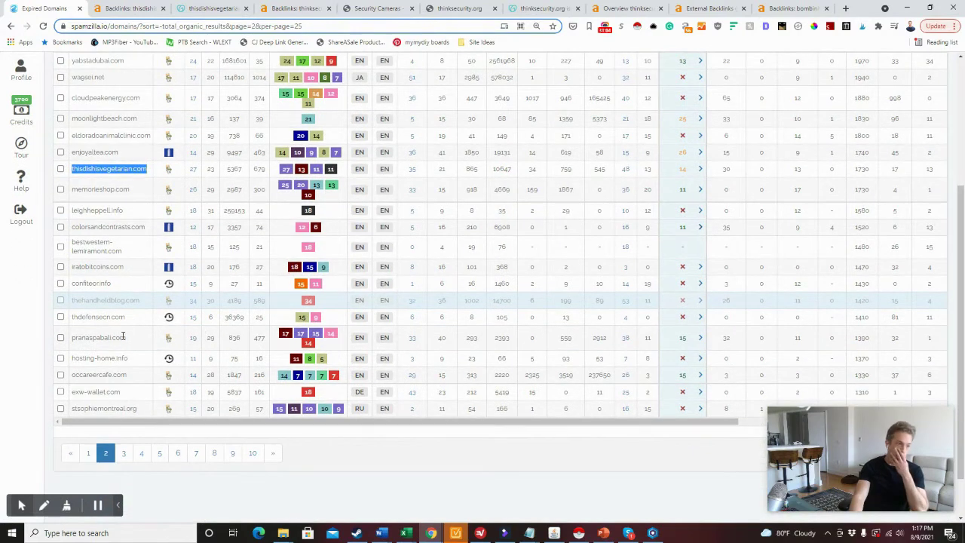
click(106, 340)
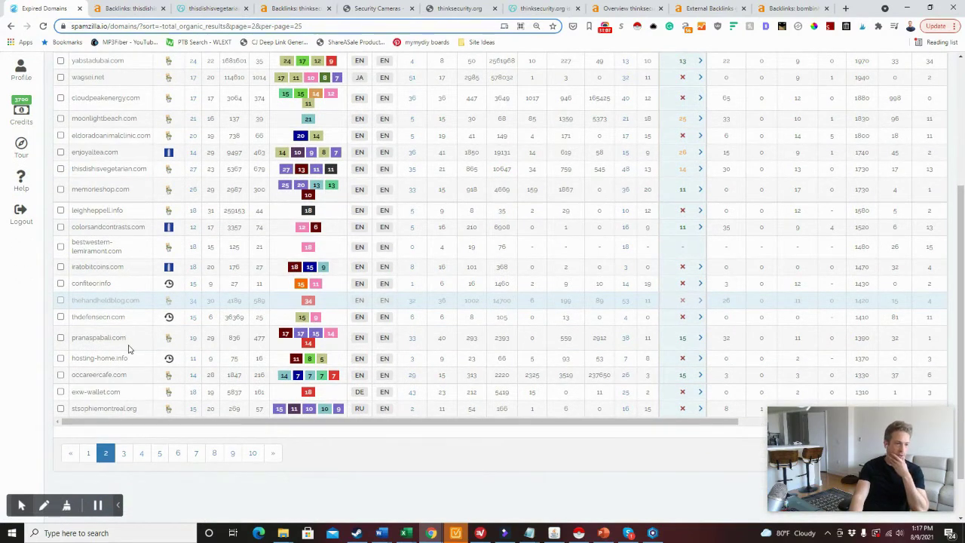
Step: Expand pranaspabali.com in the domain list, preview its archive snapshots from 2015 and 2016, and collapse its details
click(700, 337)
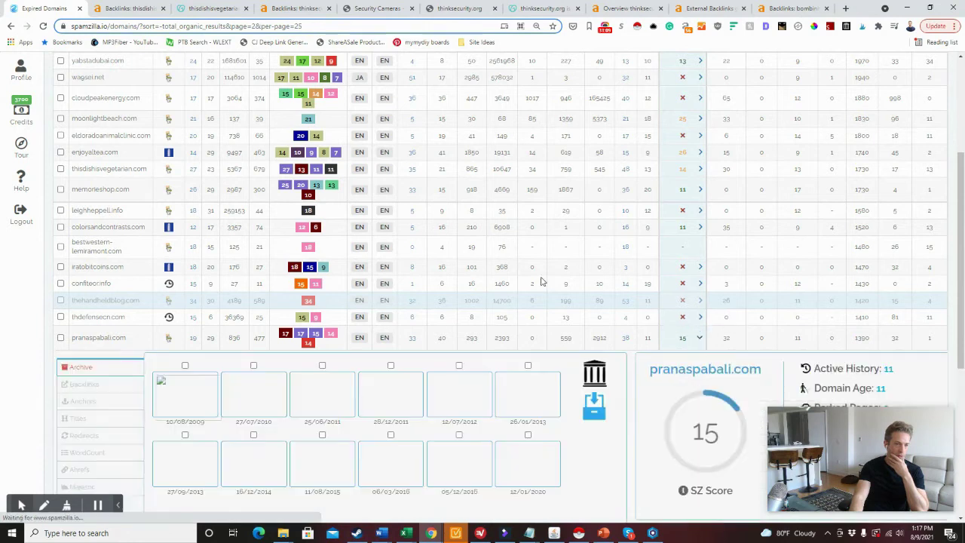
scroll(498, 325, down, 2)
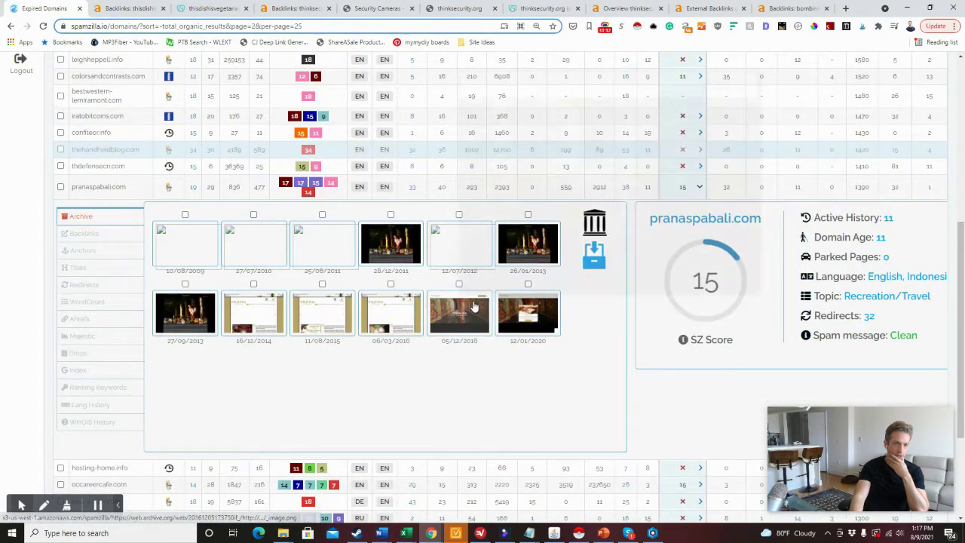
mouse_move(412, 322)
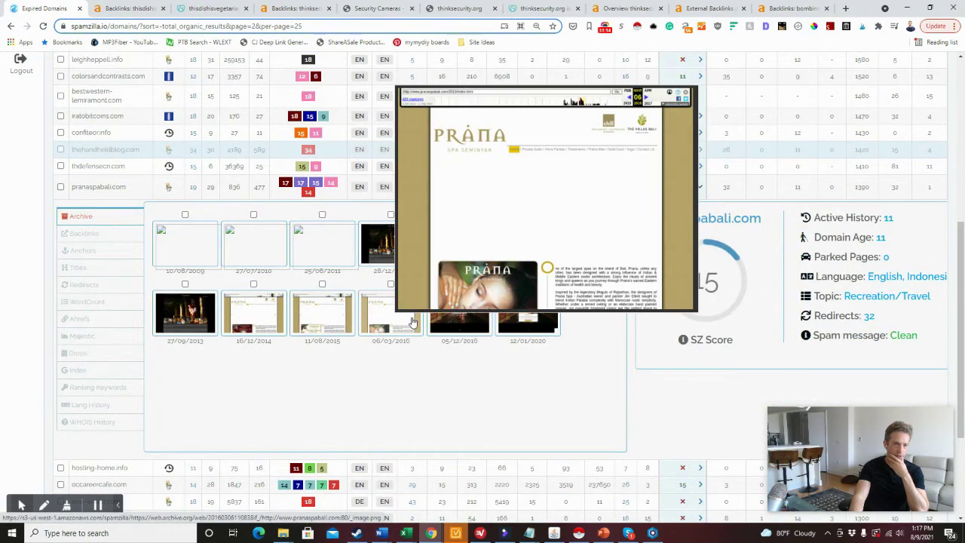
mouse_move(298, 327)
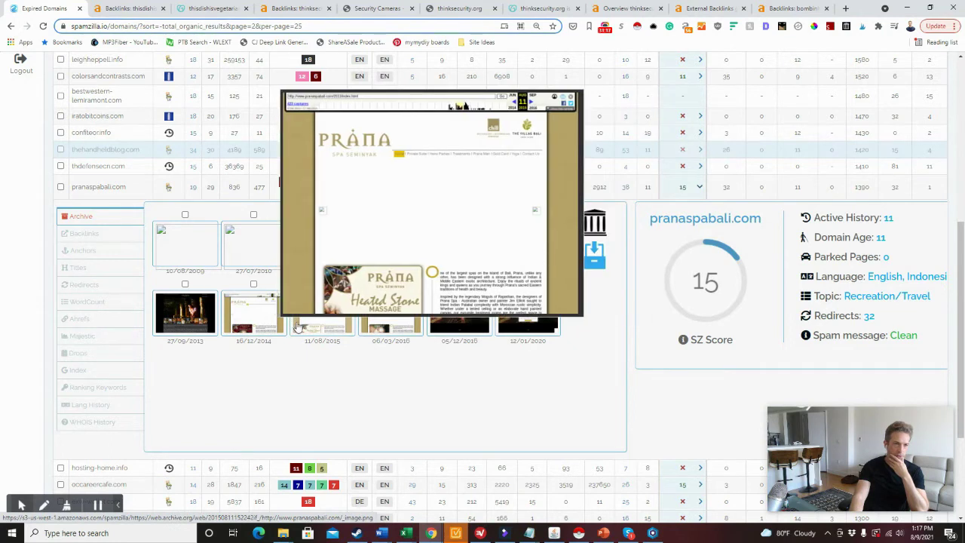
click(700, 186)
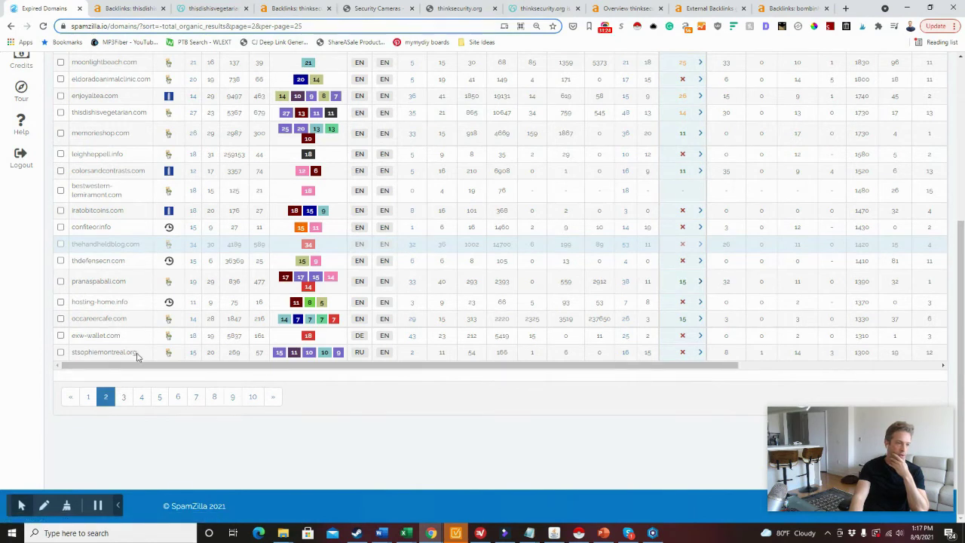
Step: Expand stsophiemontreal.org, preview its 28/07/2011 archive snapshot, and collapse its details
click(701, 352)
scroll(540, 321, down, 1)
mouse_move(535, 365)
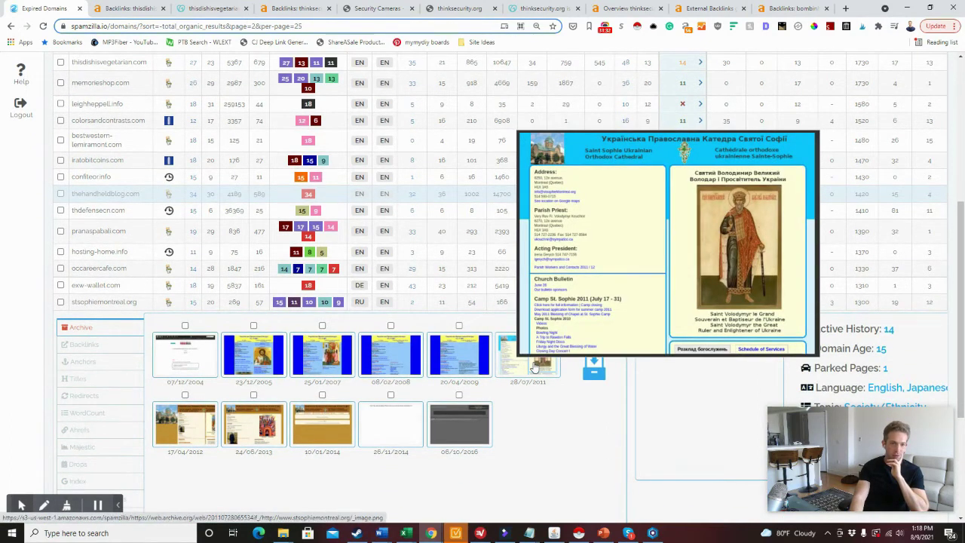
click(701, 301)
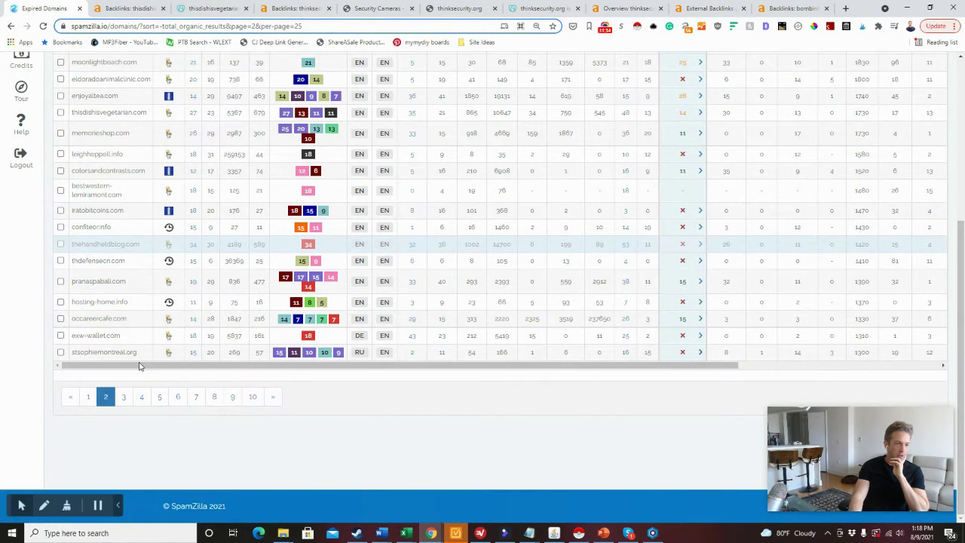
Step: Go to page 3 of the expired domain list and look through its domains and metrics
click(126, 397)
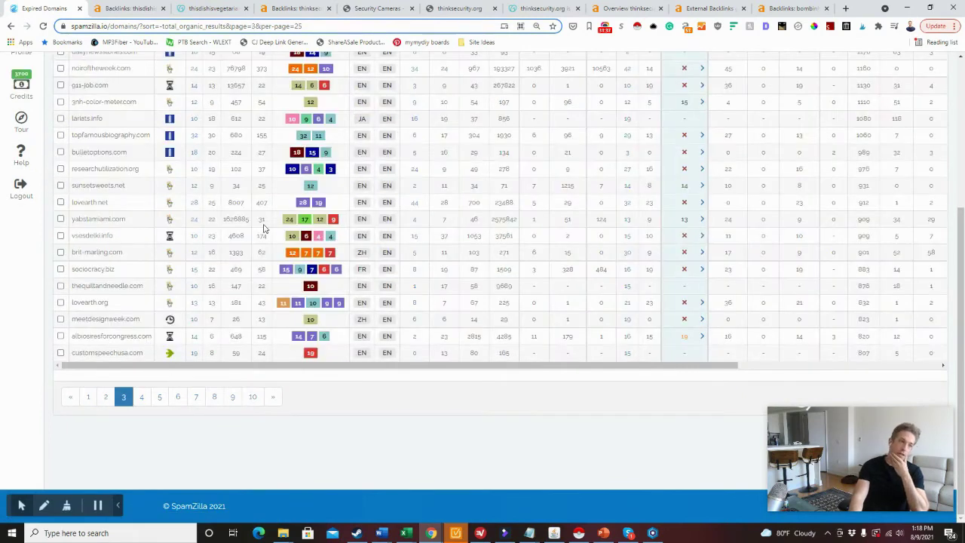
scroll(620, 362, up, 2)
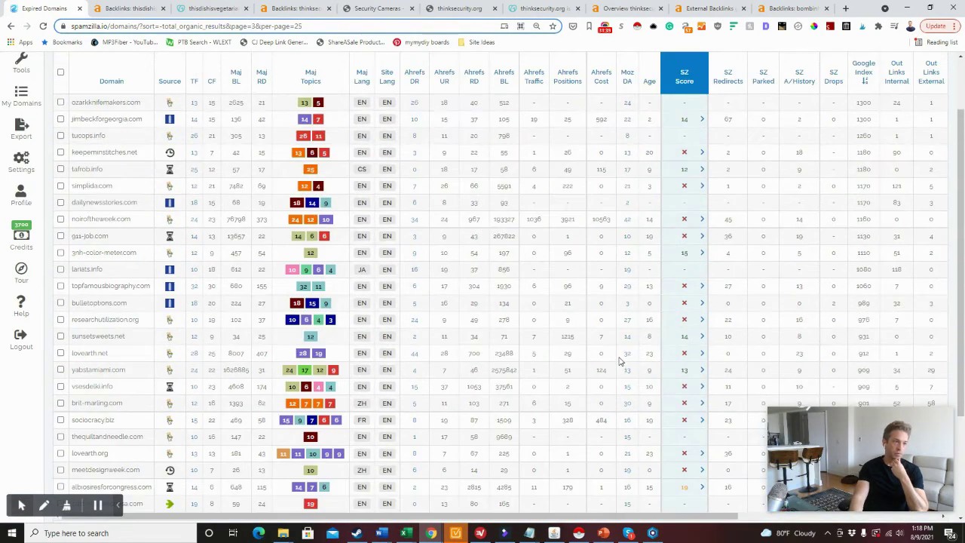
scroll(515, 236, up, 1)
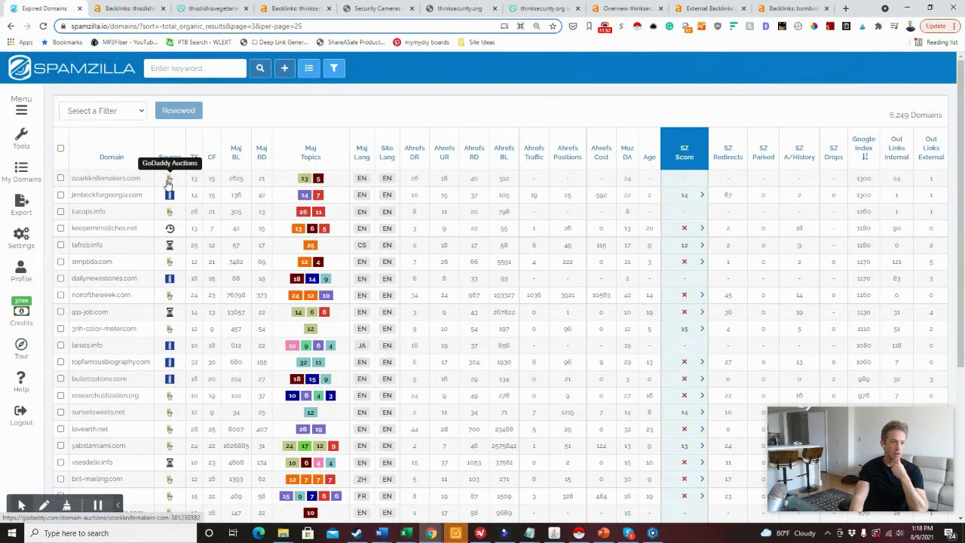
Step: Open the Ahrefs overview of ozarkknifemakers.com and examine its organic search traffic and keyword history
click(416, 181)
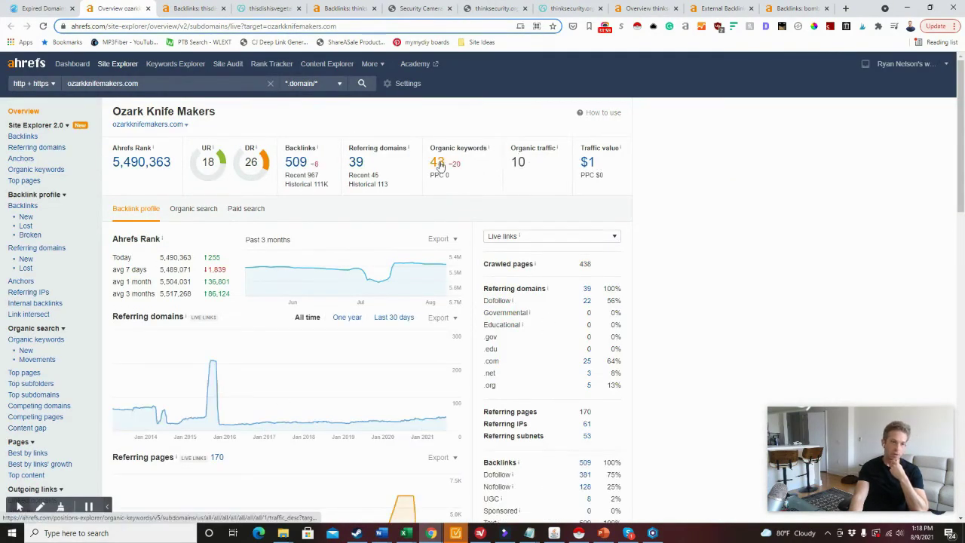
click(189, 209)
scroll(447, 456, down, 1)
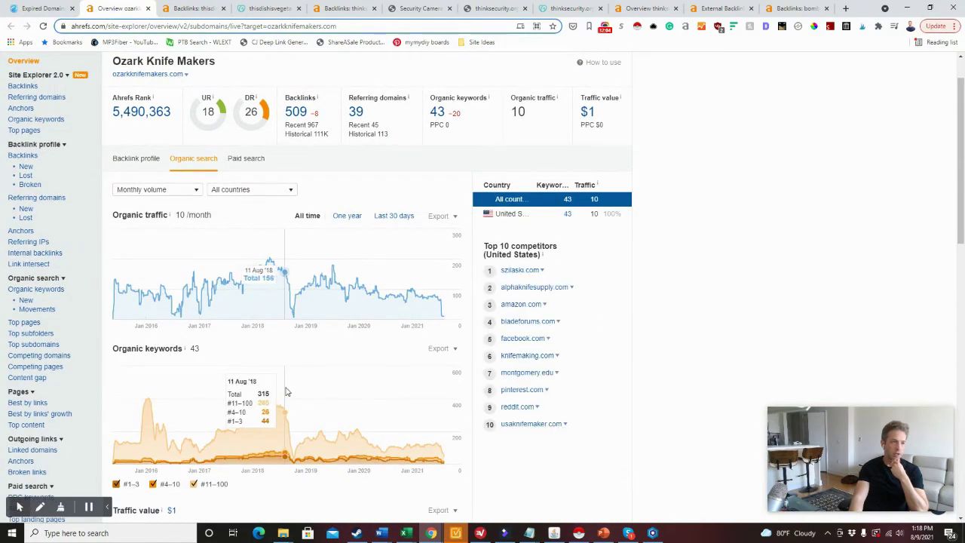
scroll(271, 400, up, 1)
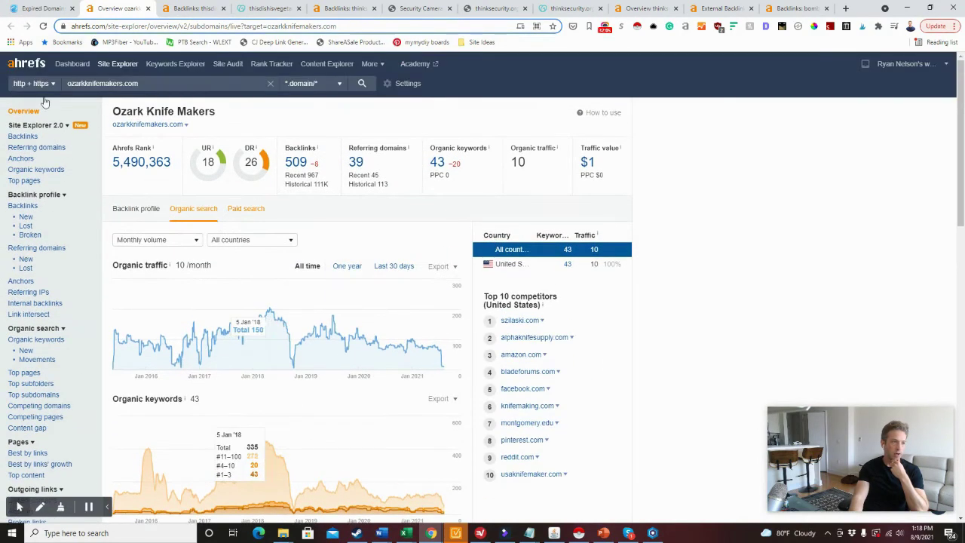
Step: Open the backlinks of ozarkknifemakers.com in Ahrefs, sort them by DR and examine the referring pages
click(37, 207)
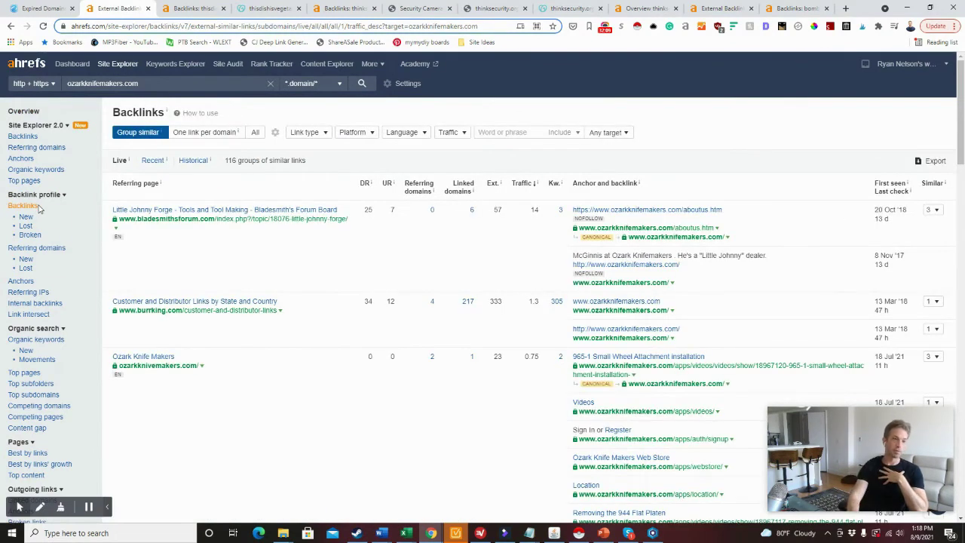
click(365, 183)
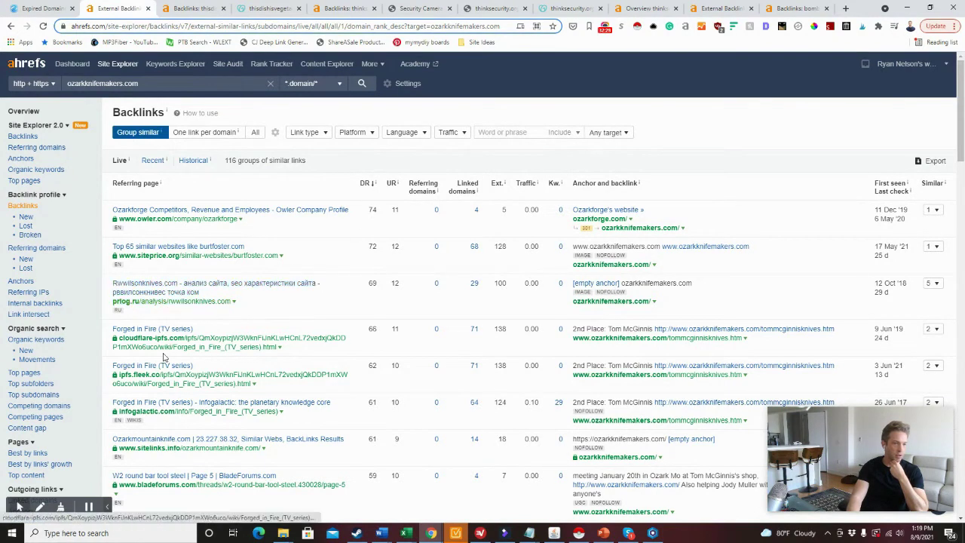
scroll(314, 283, down, 2)
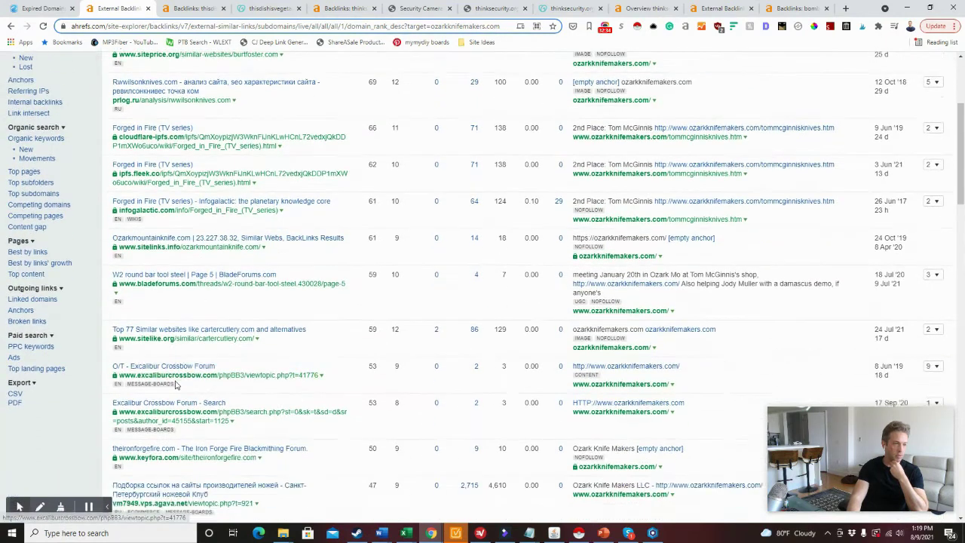
scroll(178, 385, up, 2)
Step: Limit the backlinks to one link per domain and dofollow links, sorted by number of keywords
click(192, 139)
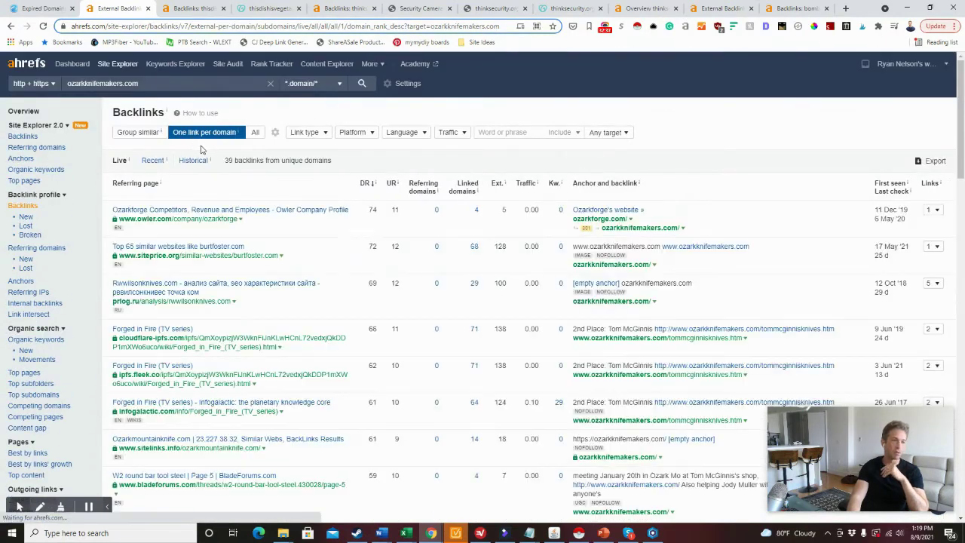
click(319, 133)
click(318, 164)
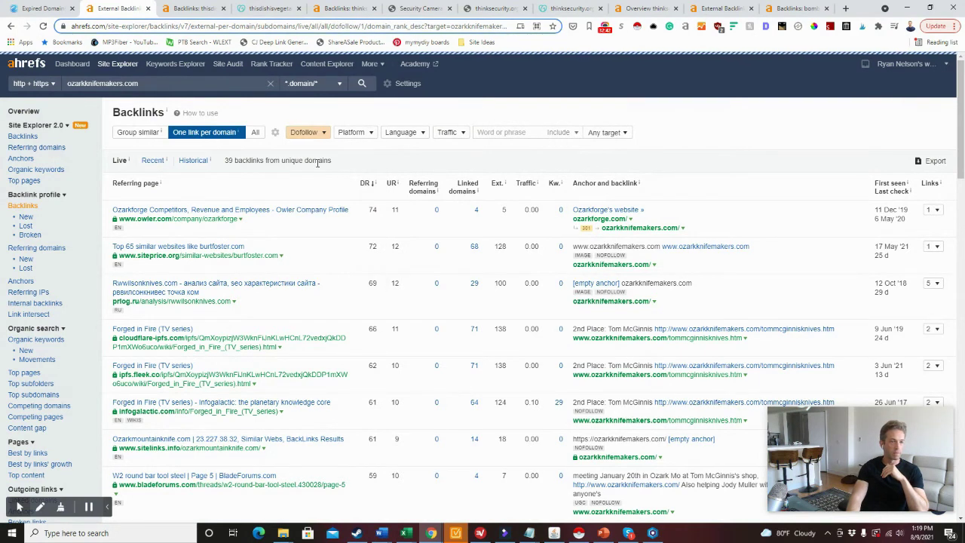
click(555, 185)
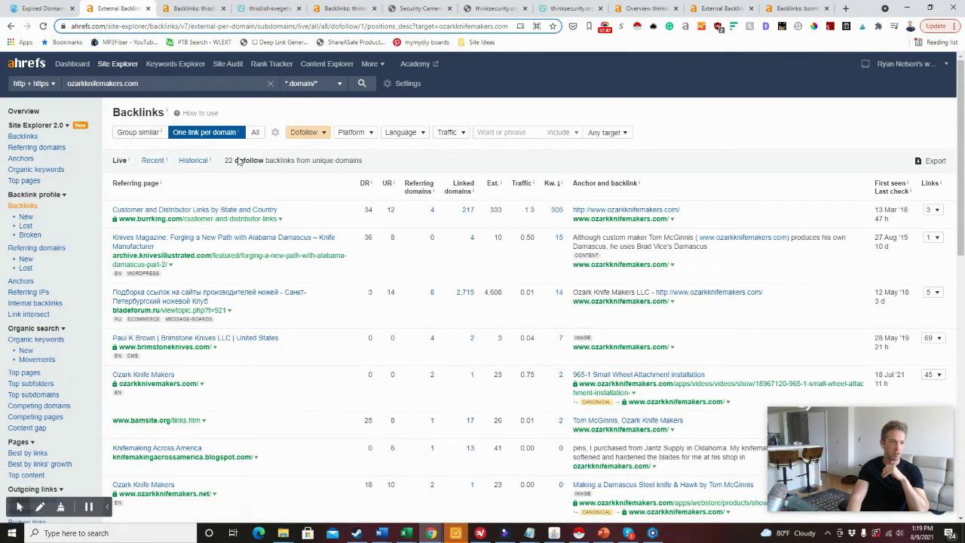
Step: Open the referring burrking.com customer and distributor links page and search it for "ozark" to locate the backlink
click(195, 219)
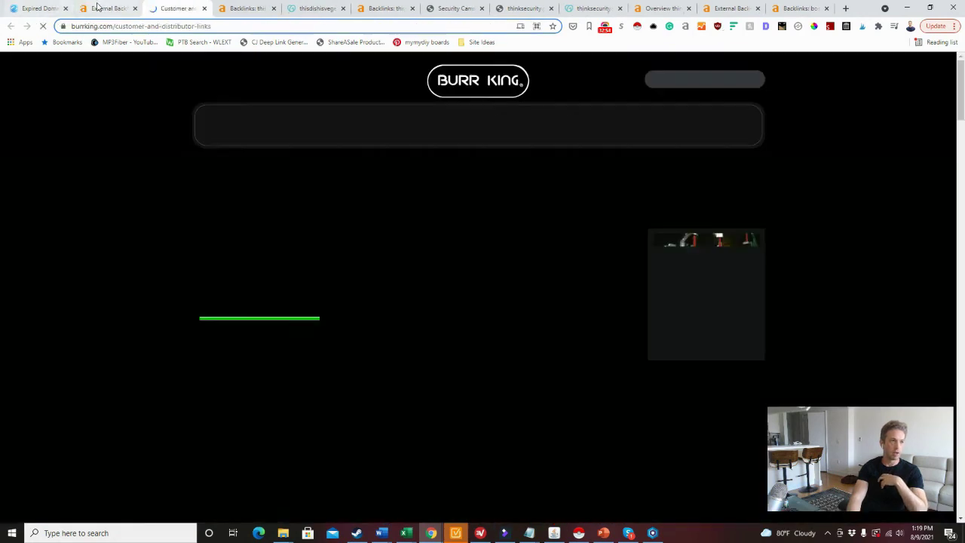
click(96, 8)
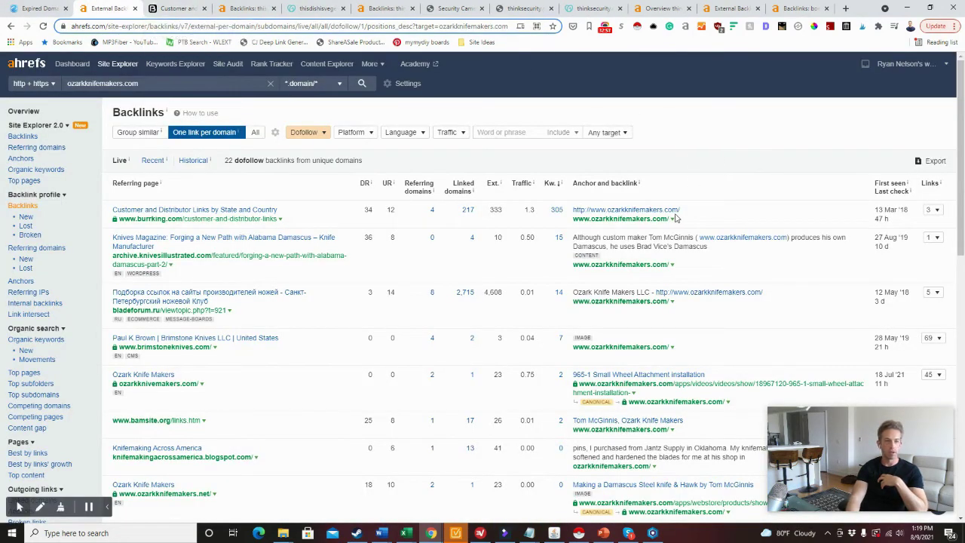
click(180, 7)
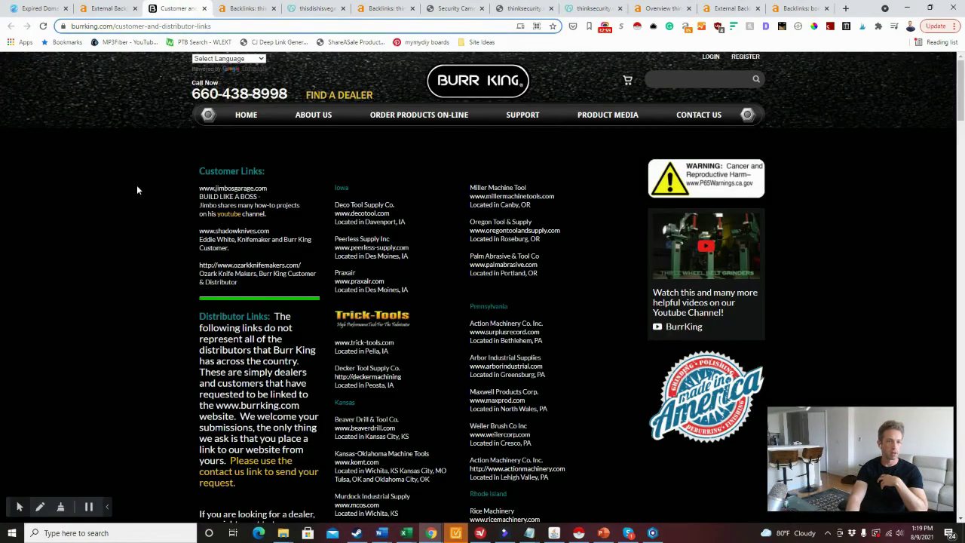
scroll(136, 189, down, 4)
scroll(152, 191, up, 4)
key(ctrl+f)
text(ozark)
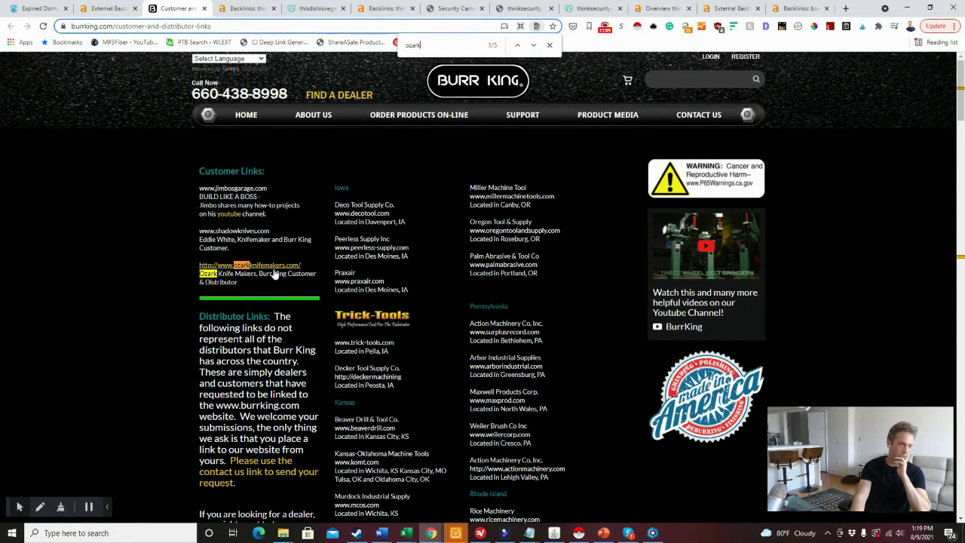
Step: Return to the Ahrefs backlinks of ozarkknifemakers.com, review the list, and copy the target link address of the burrking.com backlink
click(126, 7)
scroll(407, 286, down, 1)
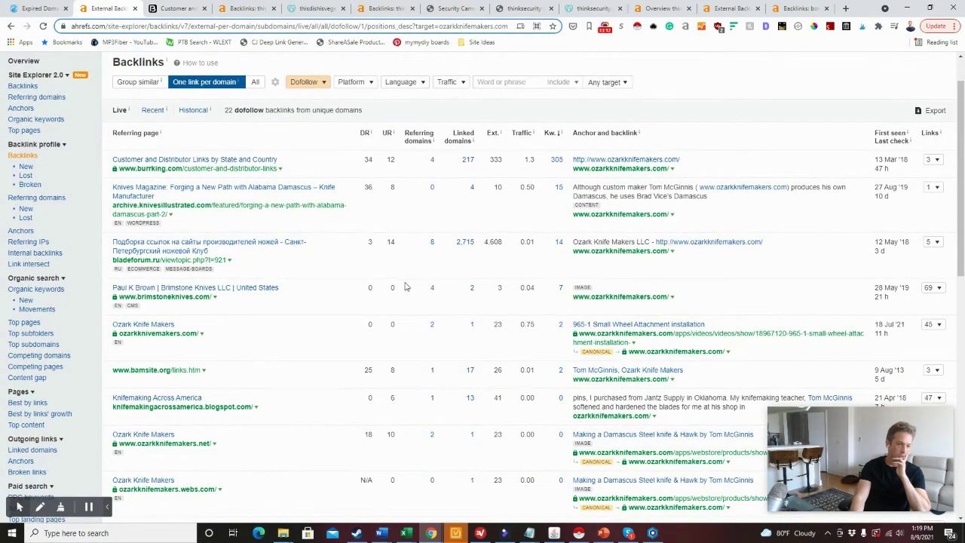
scroll(474, 298, up, 1)
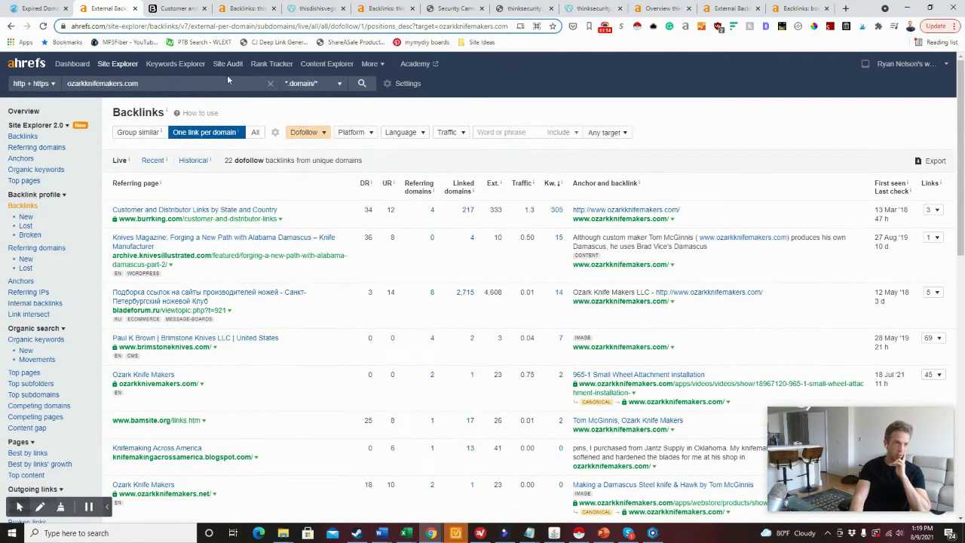
right_click(630, 219)
click(672, 285)
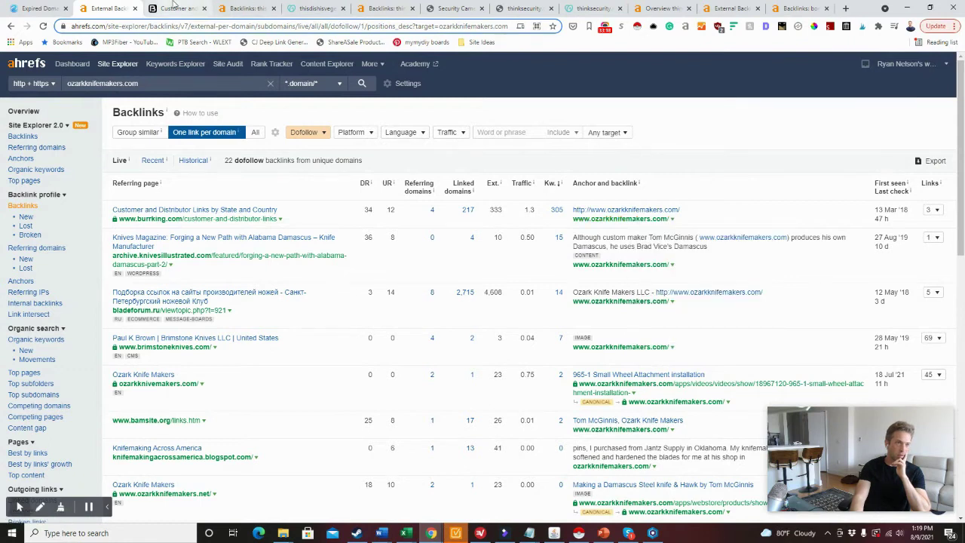
Step: Load the copied ozarkknifemakers.com address in the Wayback Machine in place of the thinksecurity.org security cameras capture
click(524, 8)
click(265, 28)
click(447, 4)
click(123, 60)
key(ctrl+v)
key(Return)
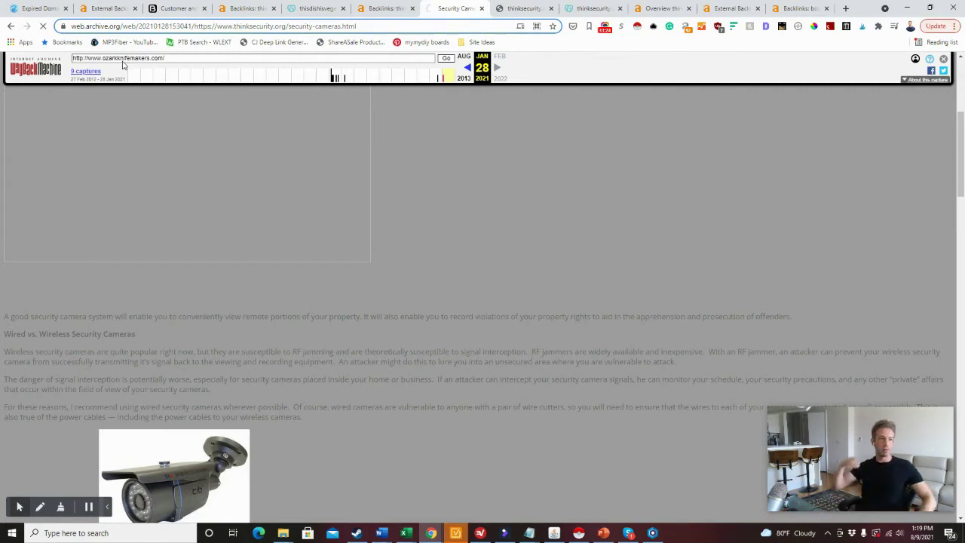
click(123, 60)
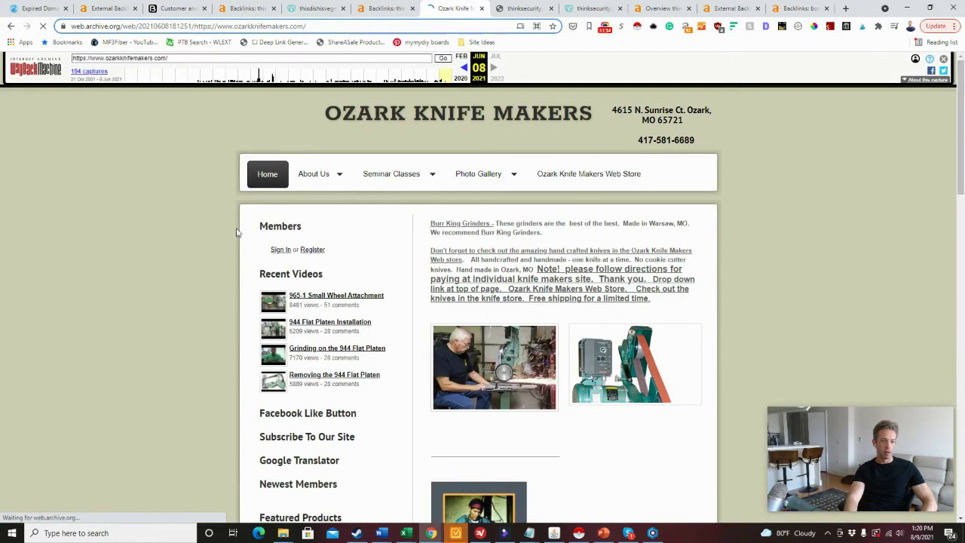
Step: Look over the archived Ozark Knife Makers home page, including its products, testimonials and class information
scroll(237, 232, down, 3)
scroll(236, 233, up, 3)
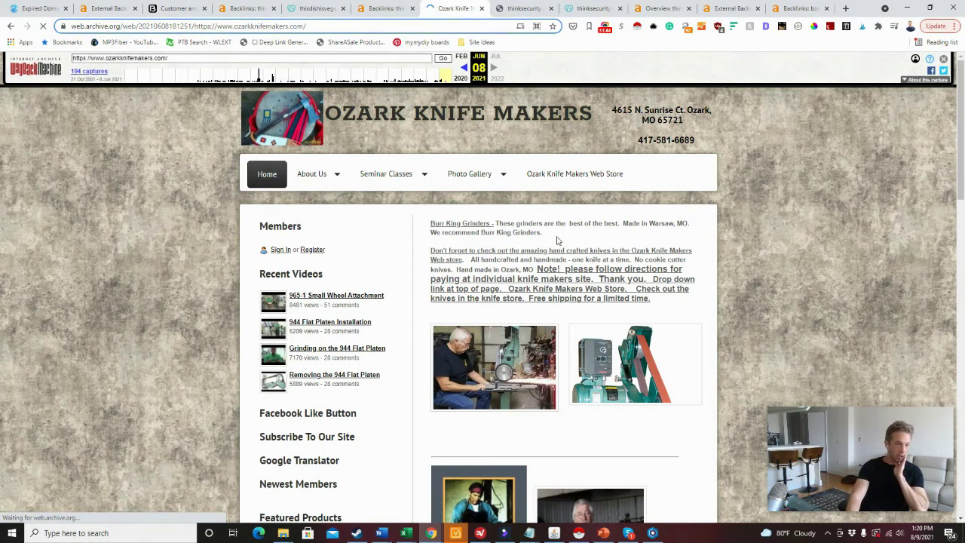
scroll(601, 263, down, 1)
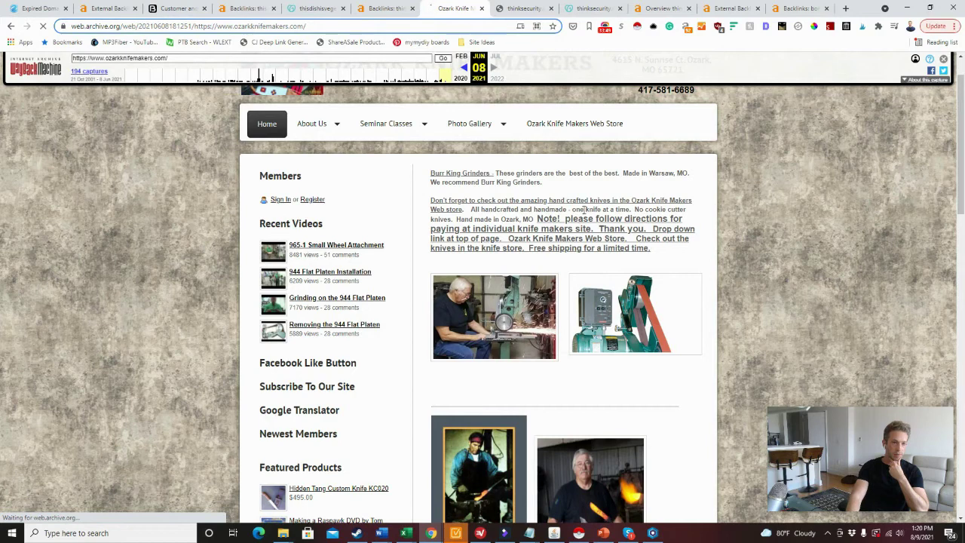
scroll(586, 219, down, 5)
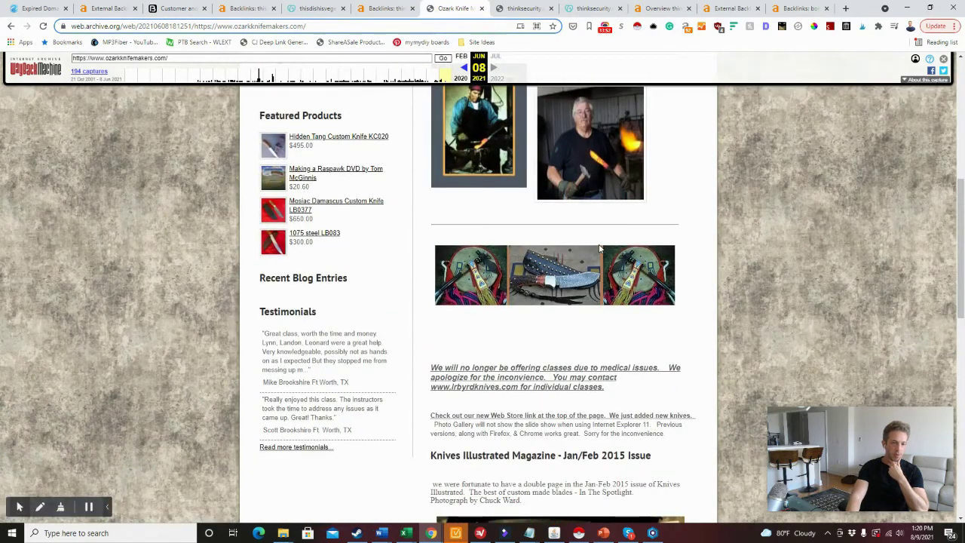
scroll(592, 348, up, 6)
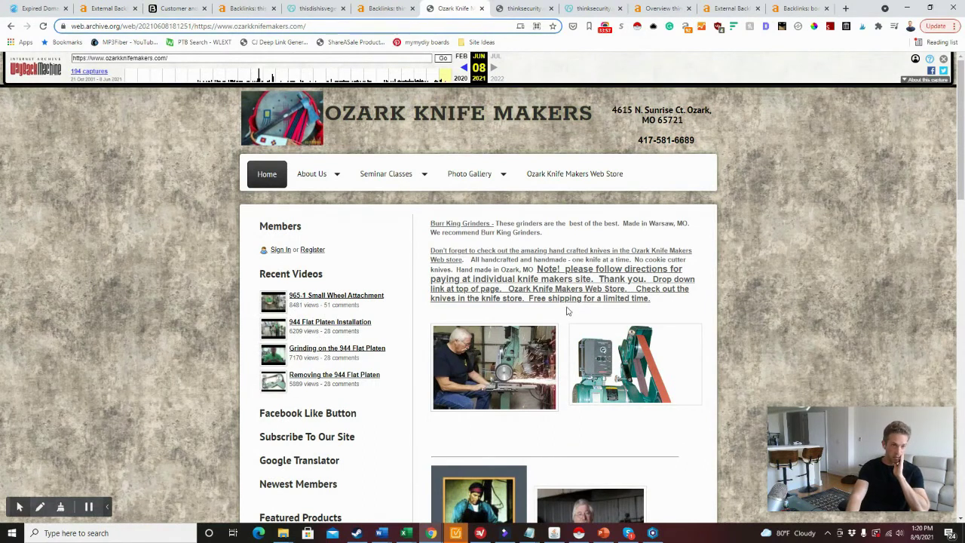
scroll(581, 321, down, 2)
scroll(592, 334, up, 2)
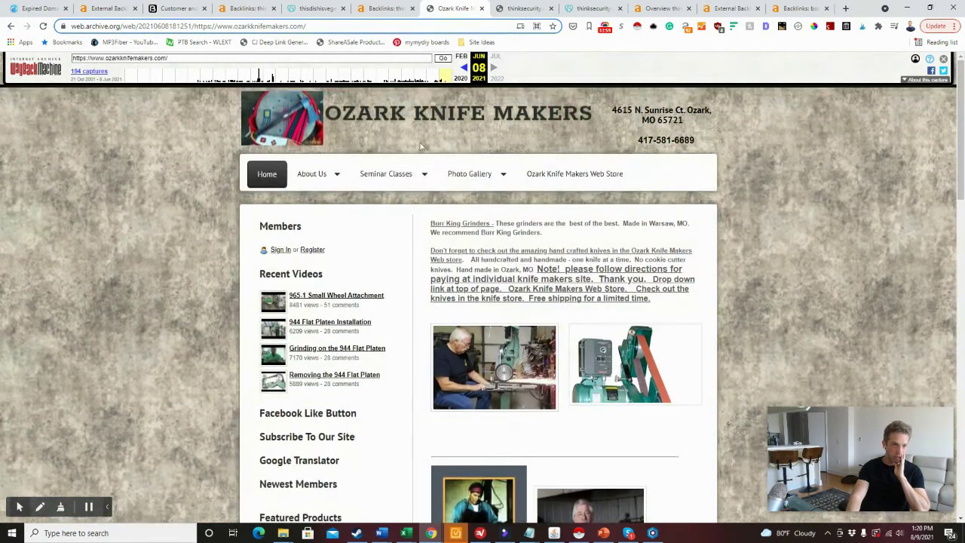
Step: Search Google for "knife affiliate programs" in place of the parked thinksecurity.org page
click(518, 6)
click(409, 21)
text(knife)
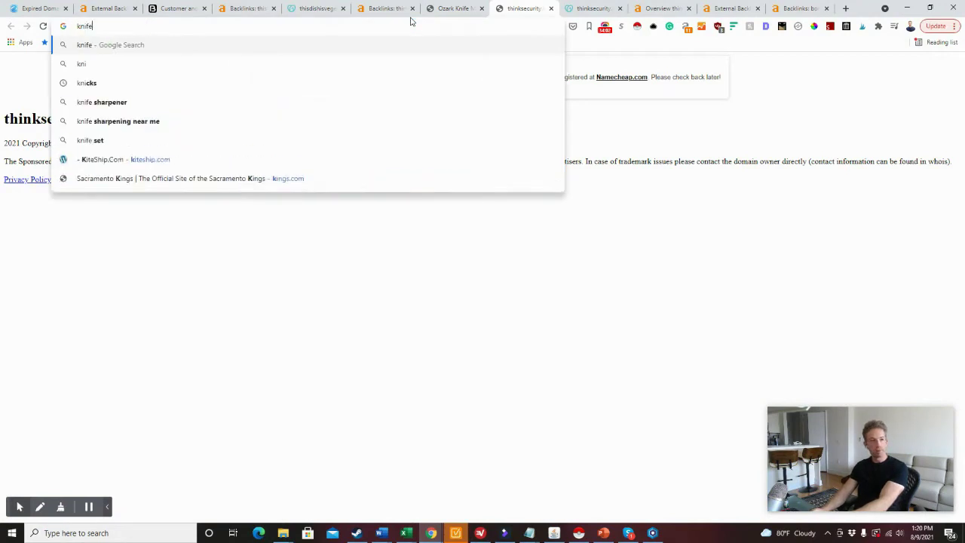
text( affiliate programs)
key(Return)
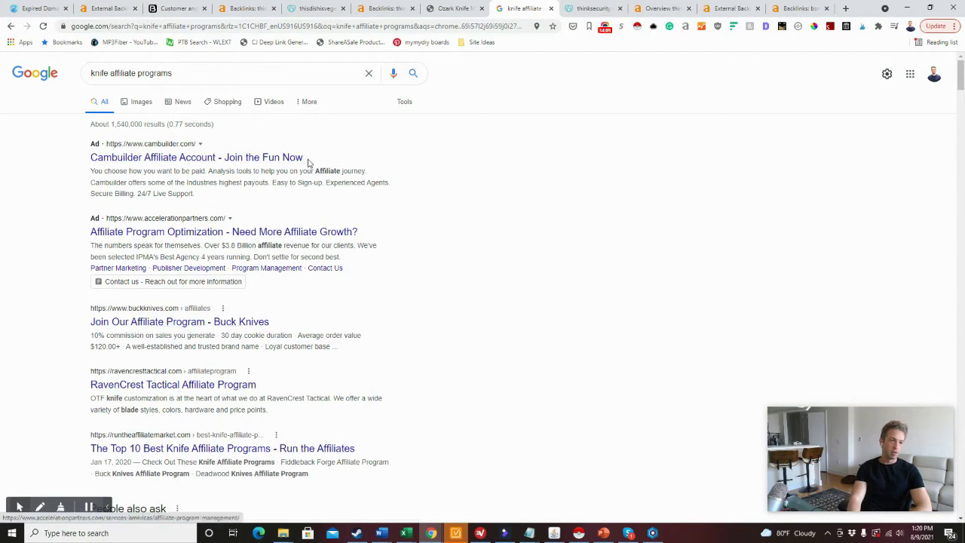
Step: Return to the Ahrefs backlinks of ozarkknifemakers.com and look over its dofollow referring pages again
click(467, 6)
click(522, 8)
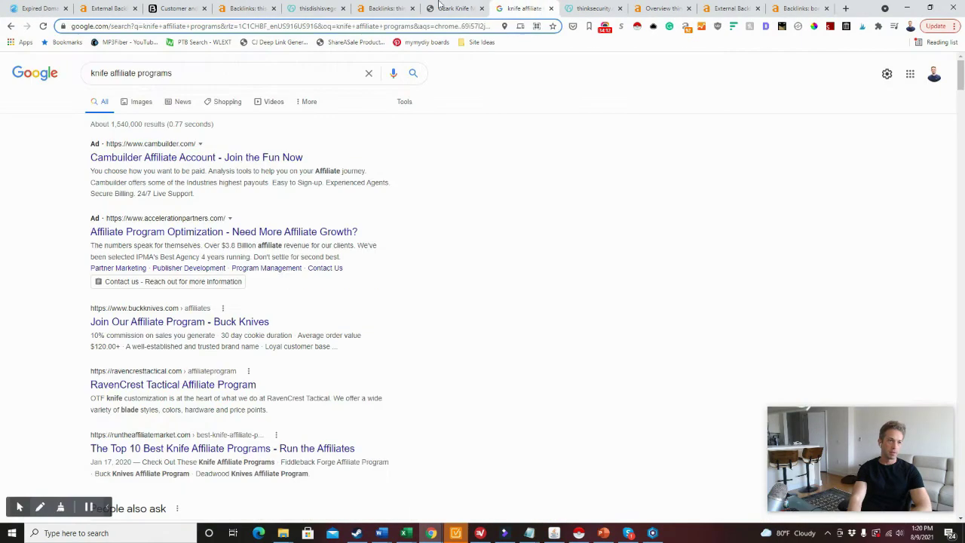
click(117, 6)
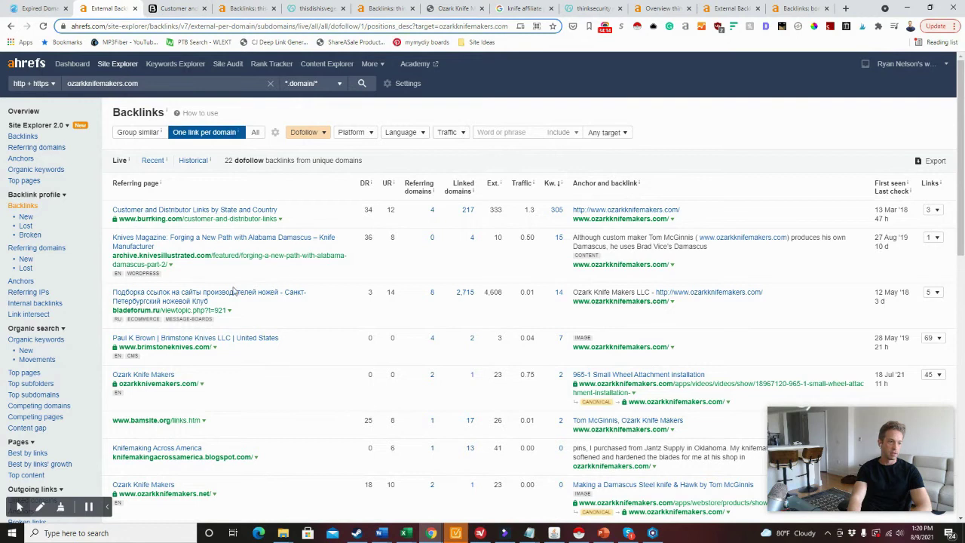
scroll(400, 266, down, 2)
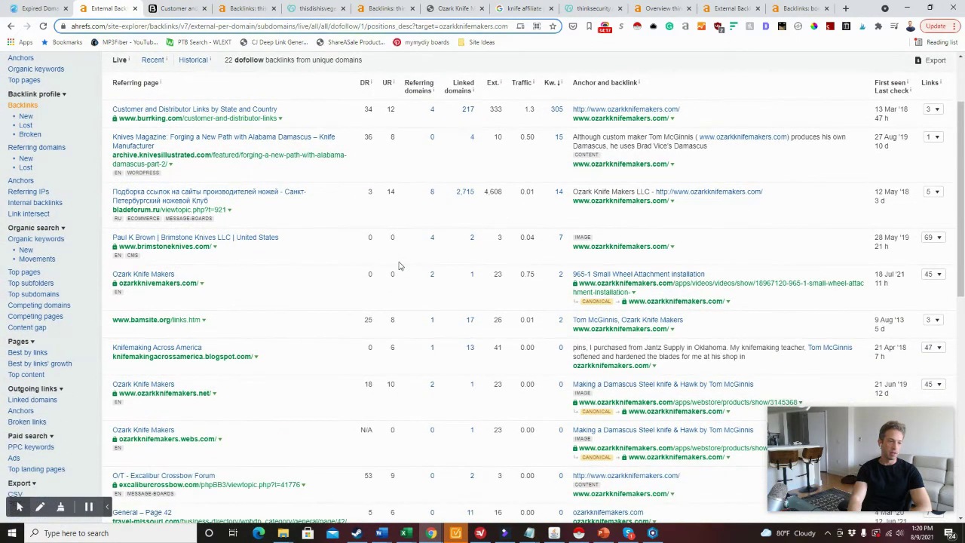
scroll(400, 264, up, 2)
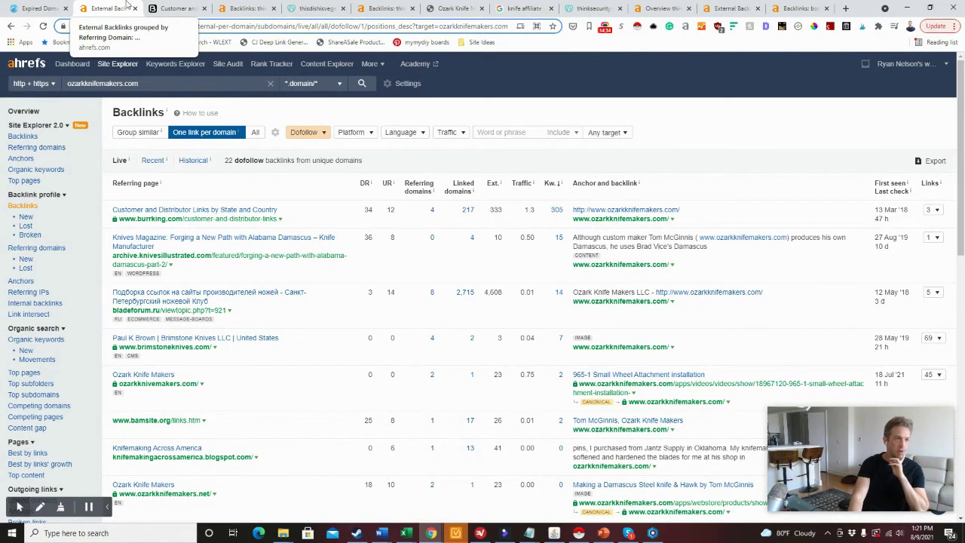
Step: Go back to the SpamZilla expired domains list and check the metrics of dailynewsstories.com
click(38, 8)
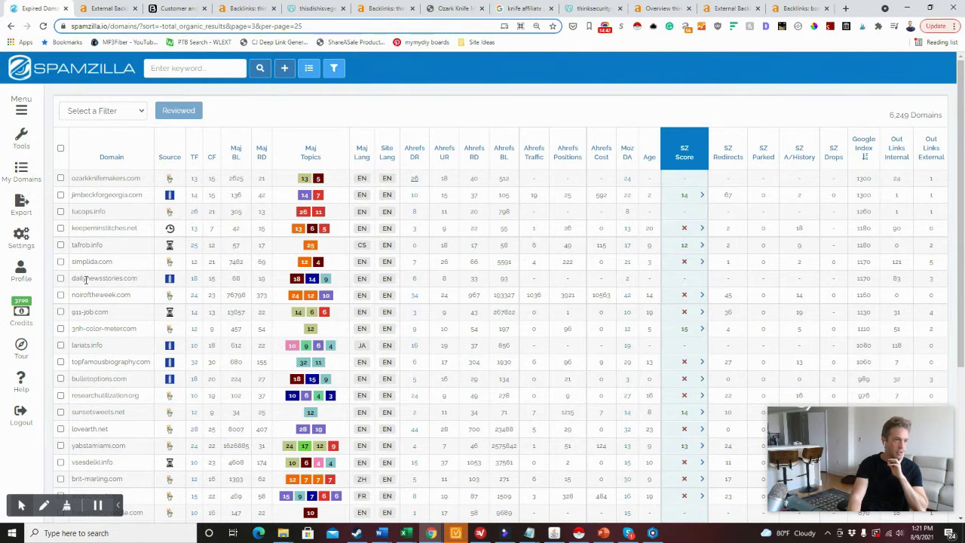
double_click(86, 279)
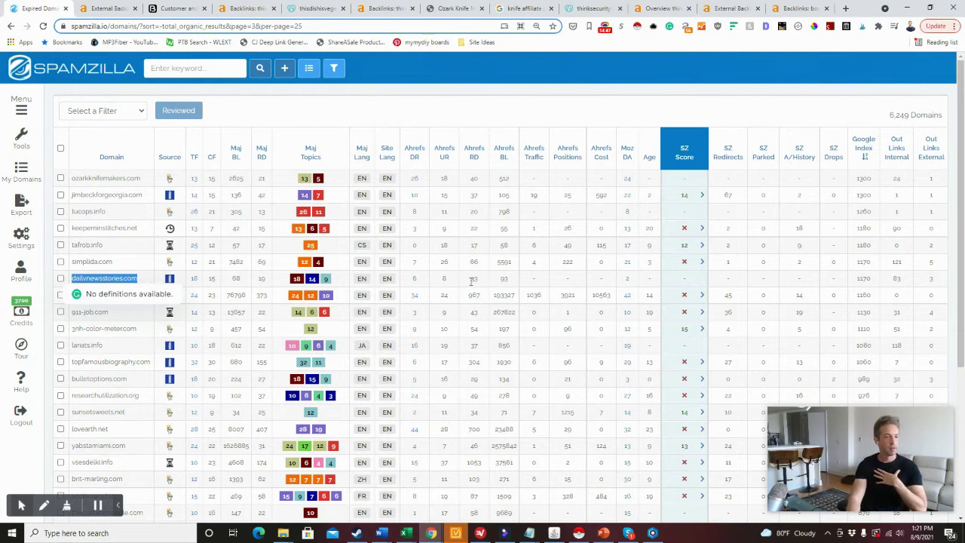
click(97, 280)
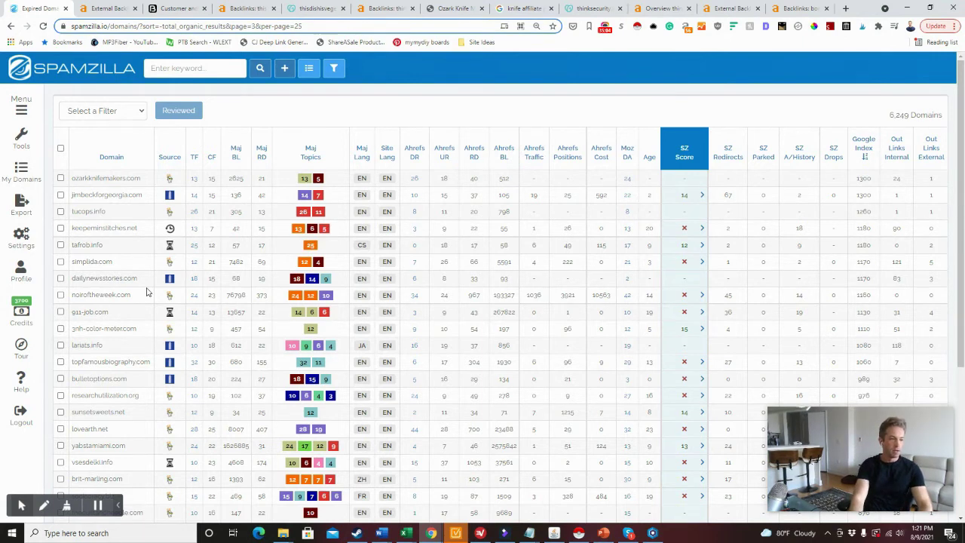
Step: Expand the details of bulletoptions.com in the domain list and check its archive and spam information
scroll(147, 292, down, 2)
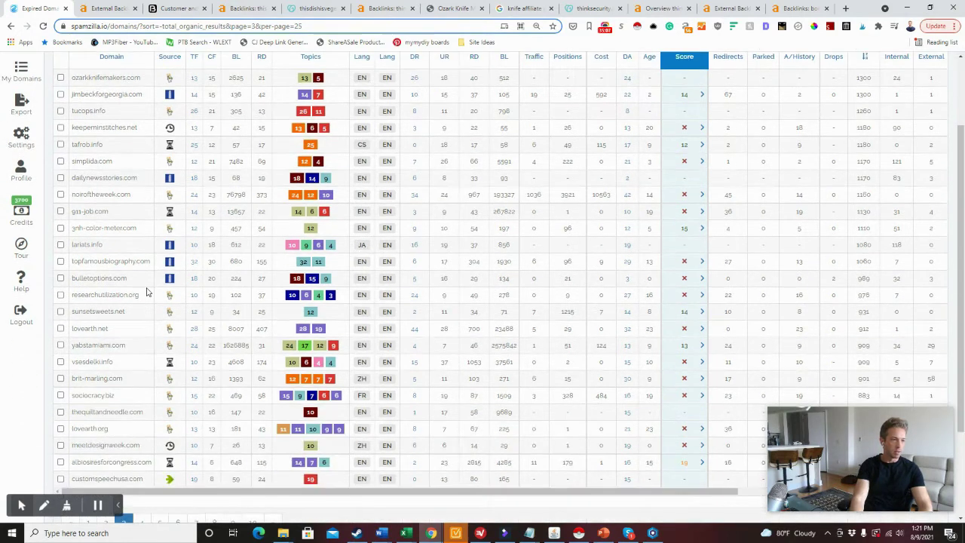
double_click(113, 277)
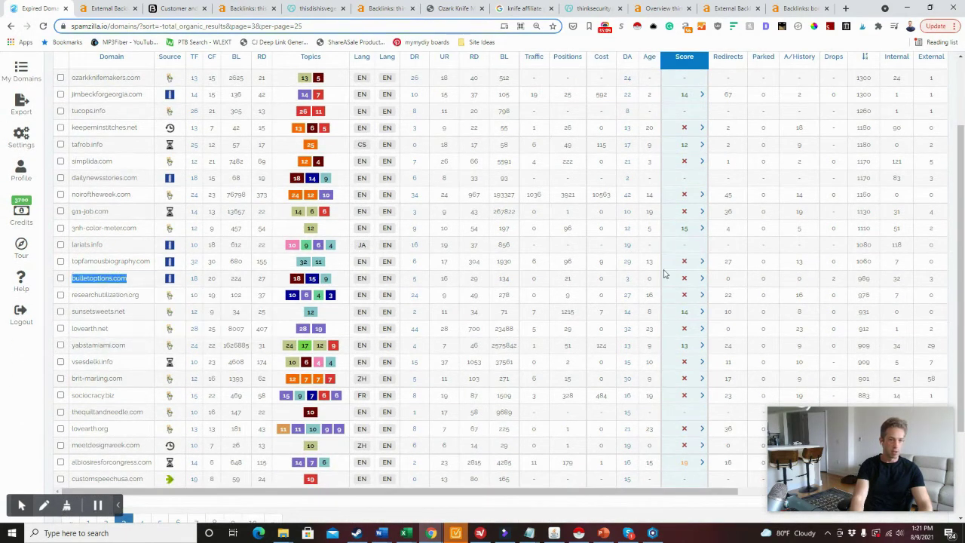
click(702, 278)
scroll(701, 280, down, 2)
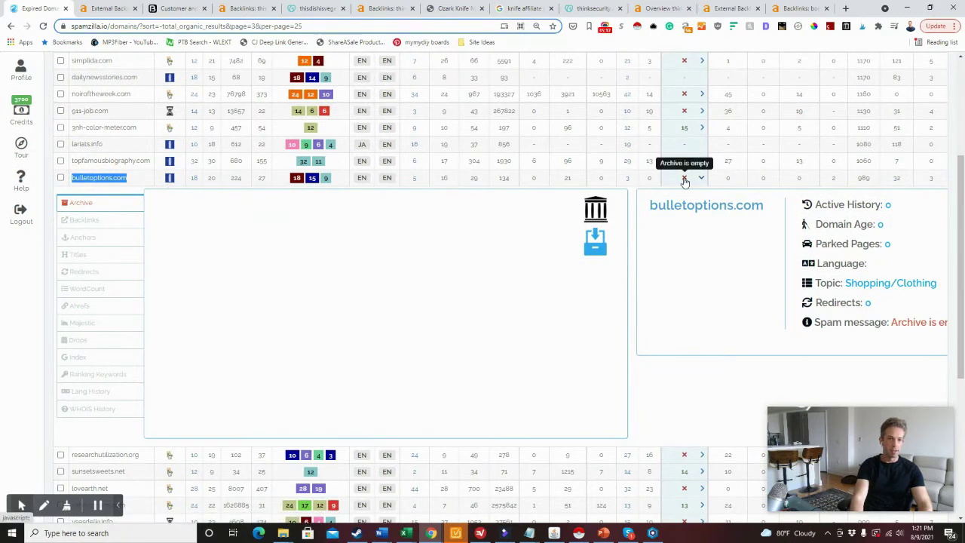
Step: Load bulletoptions.com in the Wayback Machine in place of the Ozark Knife Makers capture and place that page beside the SpamZilla one
right_click(121, 177)
click(144, 186)
click(465, 7)
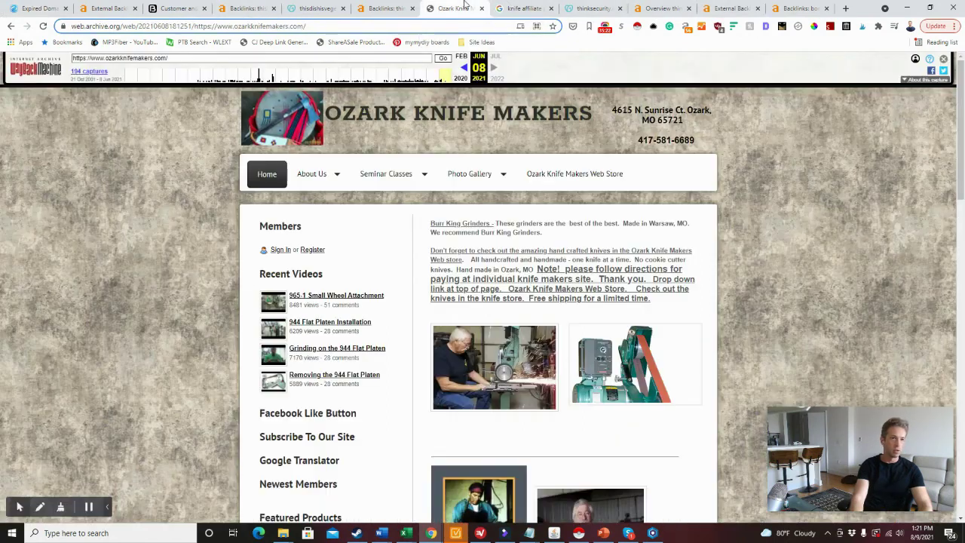
click(139, 59)
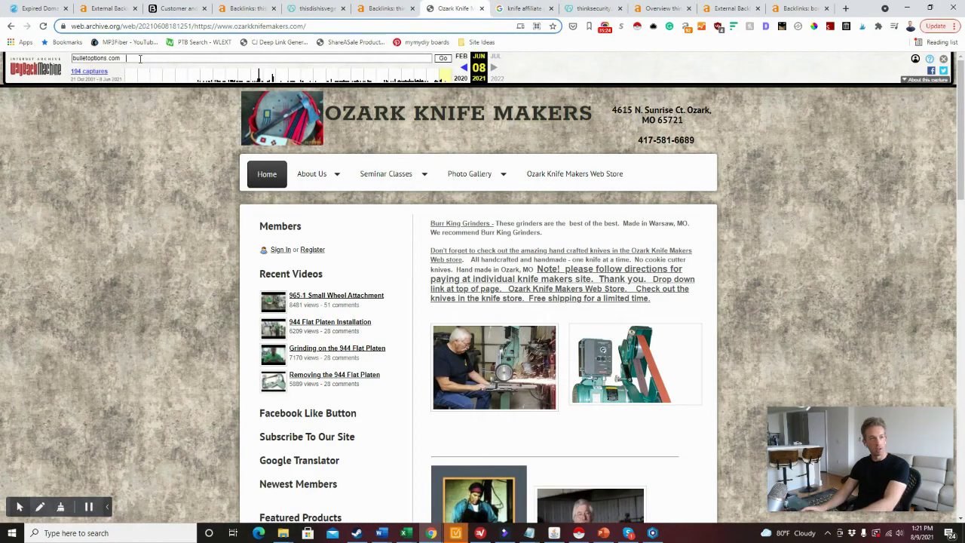
key(ctrl+v)
key(Return)
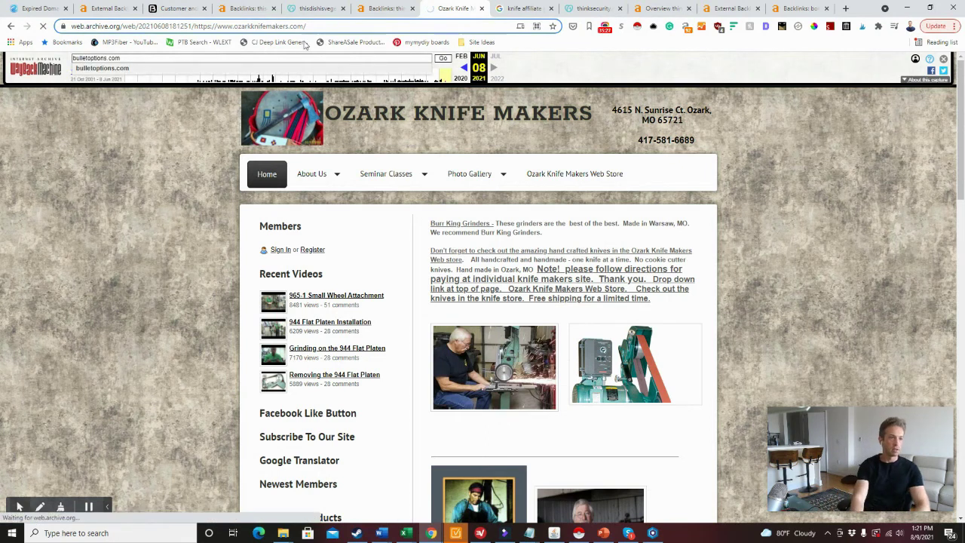
drag(453, 8, 101, 4)
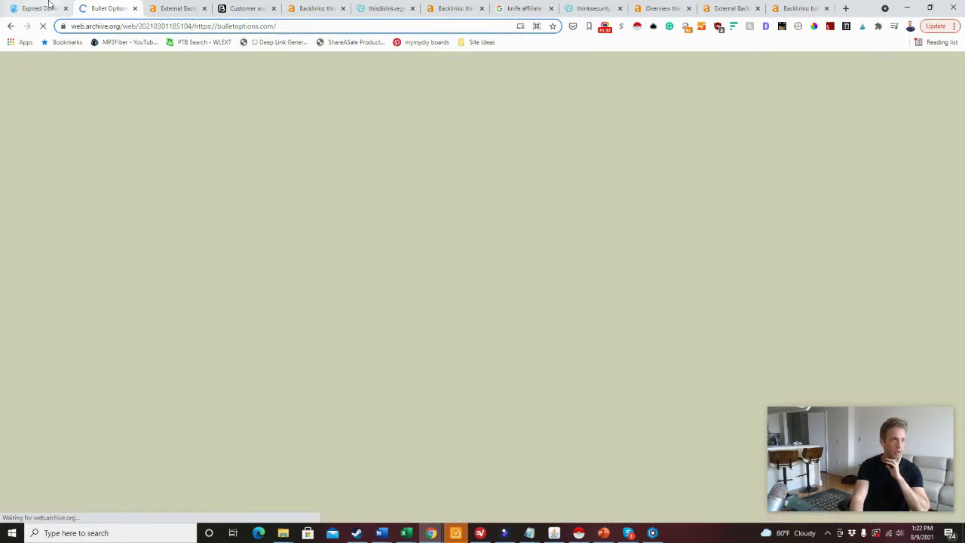
Step: Recheck the bulletoptions.com details against its archive capture, and collapse its details in the SpamZilla list
click(49, 6)
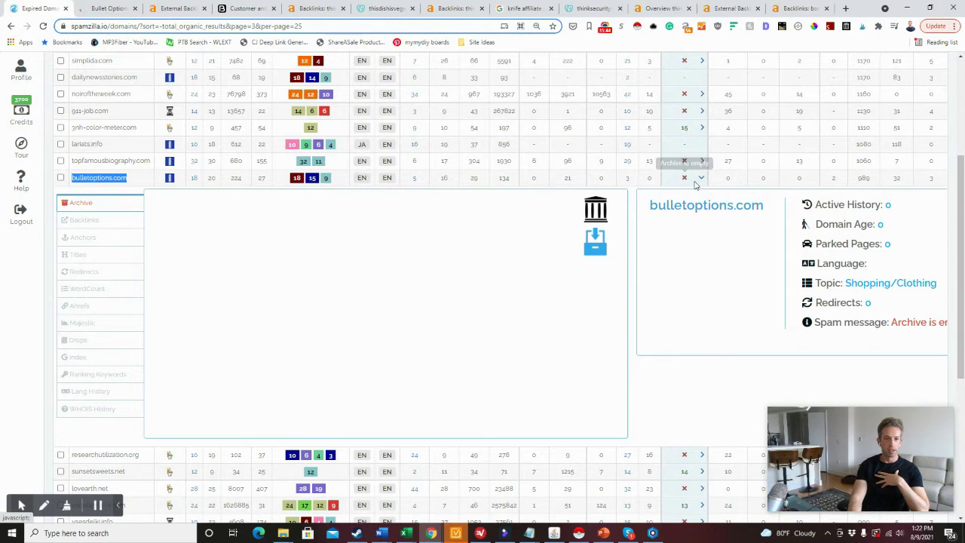
click(107, 6)
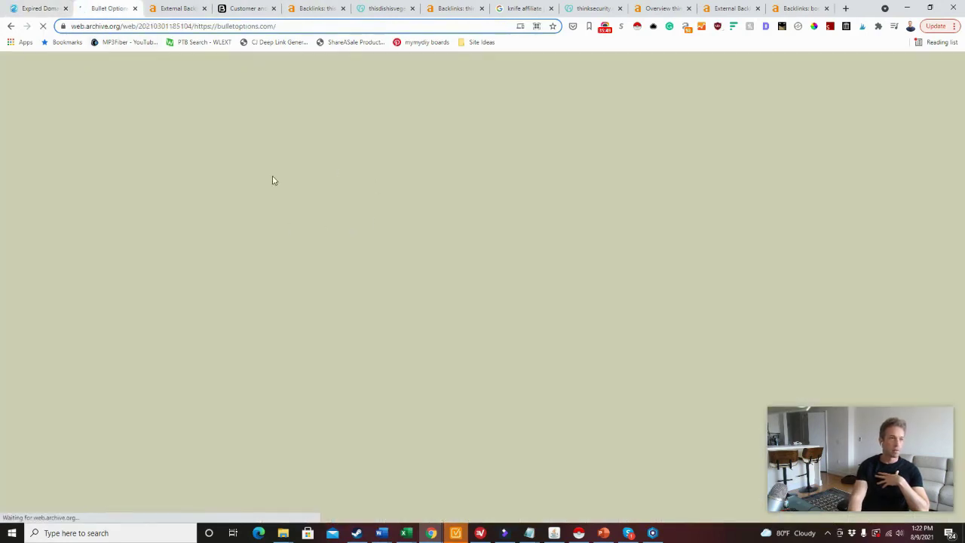
click(27, 6)
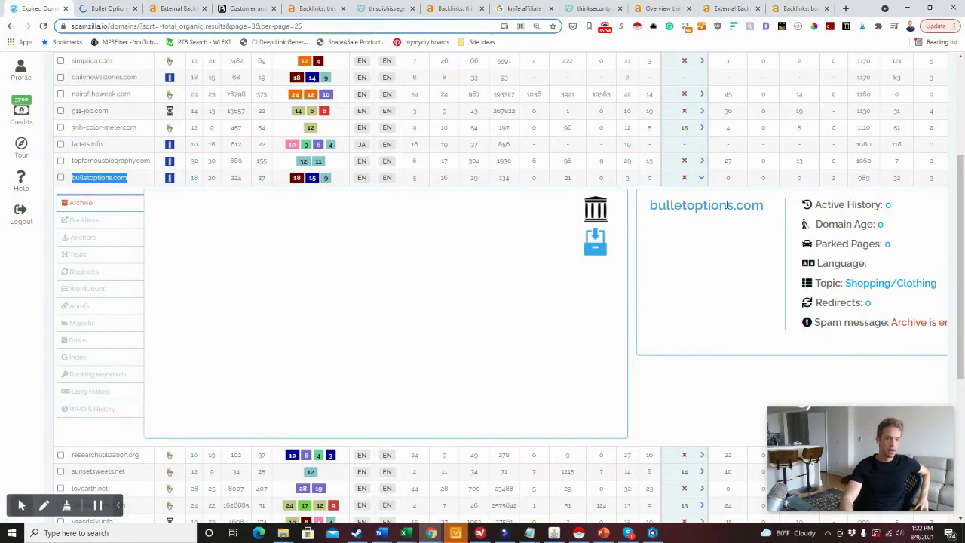
click(701, 178)
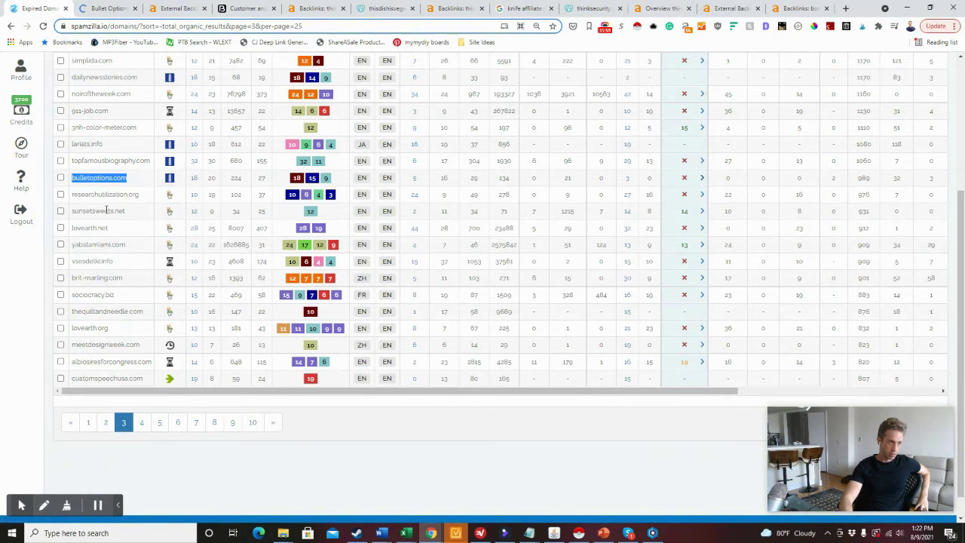
Step: Expand sunsetsweets.net, review its archive snapshots and SZ score details, and collapse it again
click(701, 215)
mouse_move(194, 337)
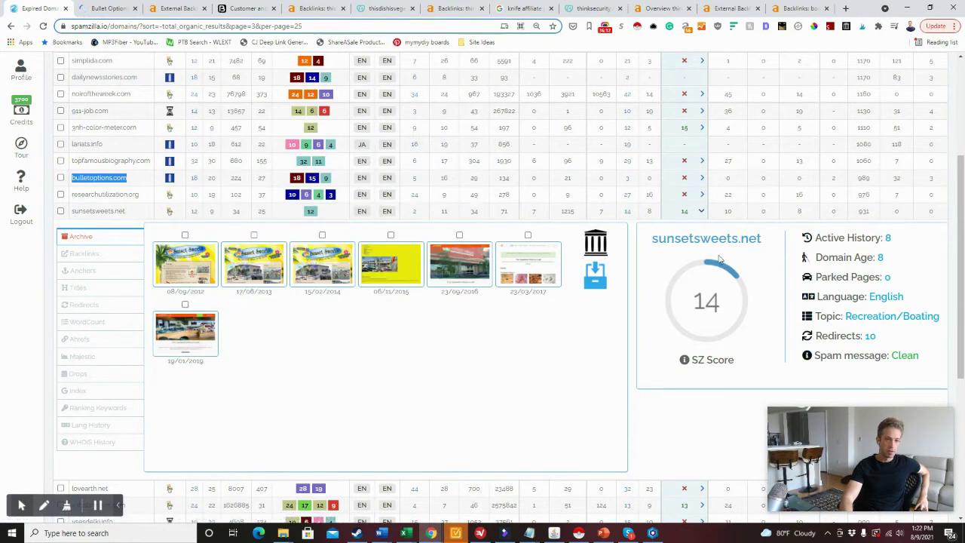
click(701, 215)
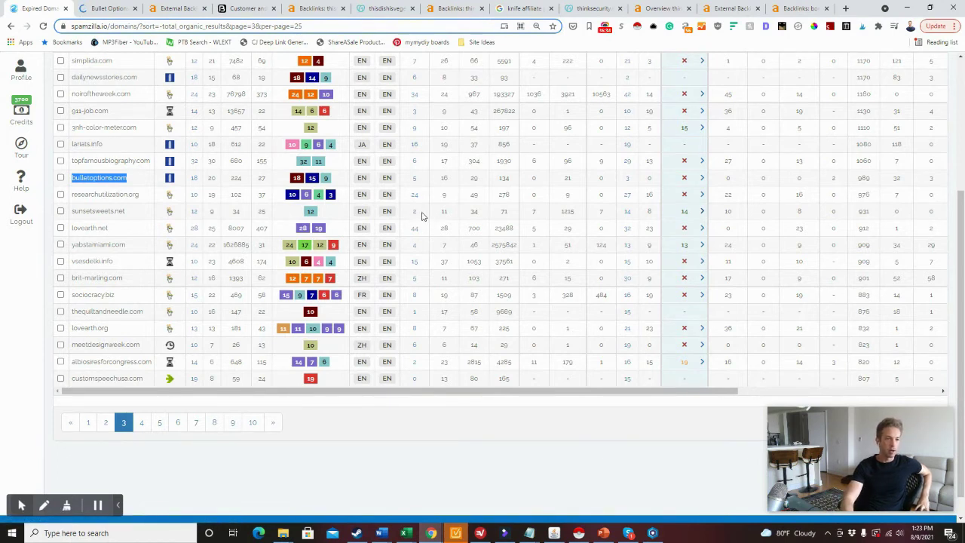
Step: Examine the spam flag and archive details of lovearth.net, and collapse its details again
double_click(84, 227)
click(126, 225)
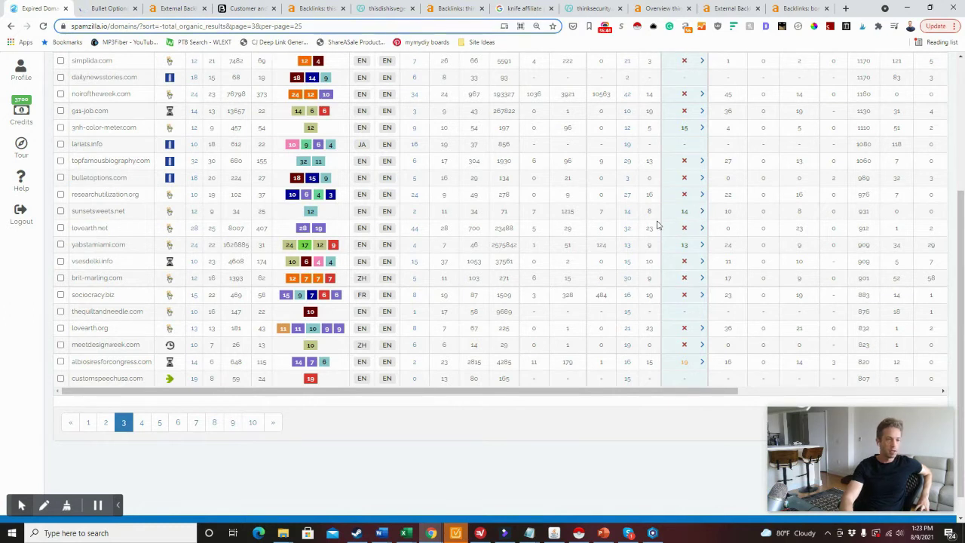
mouse_move(686, 230)
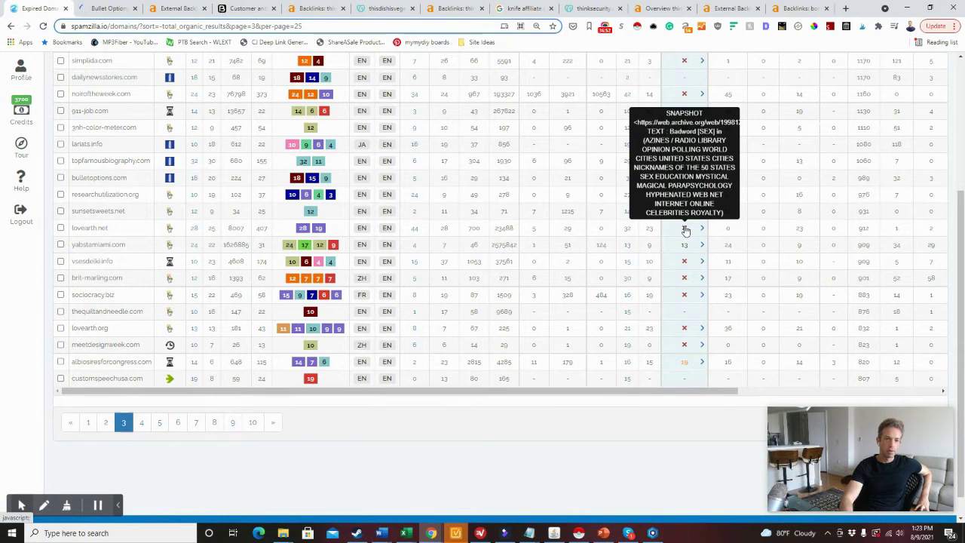
click(701, 229)
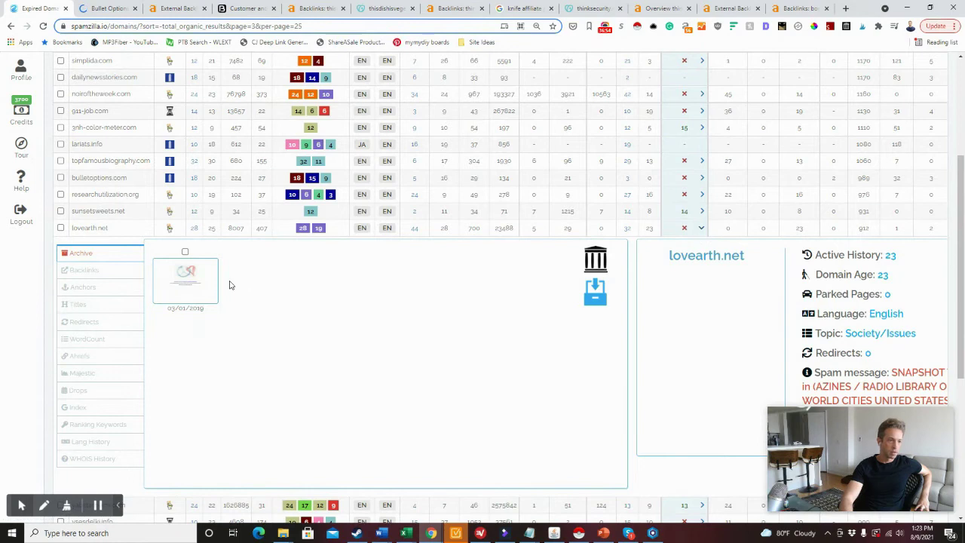
click(702, 228)
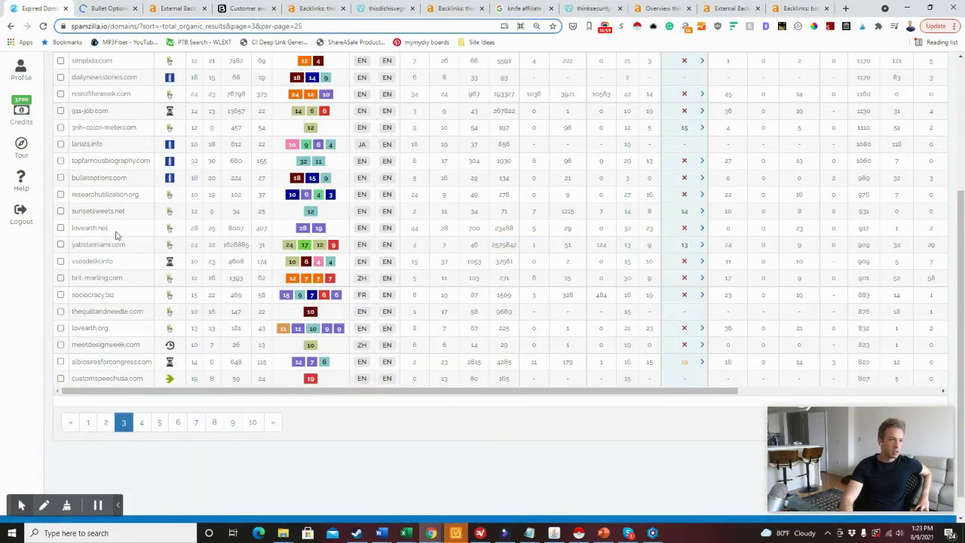
Step: Open the GoDaddy auction listing of lovearth.net, check its current bid and listing details, and close the listing
click(170, 229)
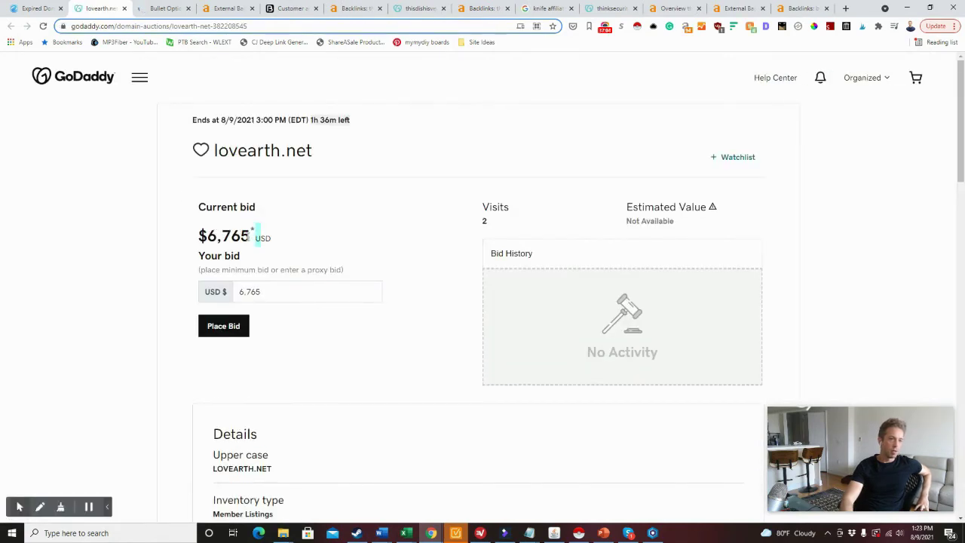
drag(251, 234, 189, 237)
click(189, 237)
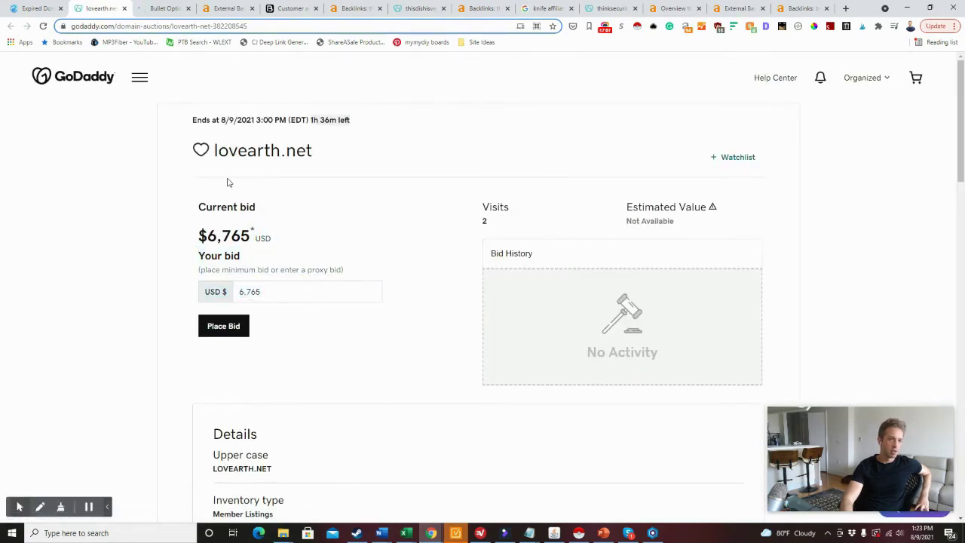
drag(249, 150, 202, 149)
scroll(334, 168, down, 2)
scroll(335, 167, down, 2)
scroll(334, 166, up, 2)
click(124, 8)
Step: Look over the archived bulletoptions.com page, close it, and return to the SpamZilla domain list
click(106, 5)
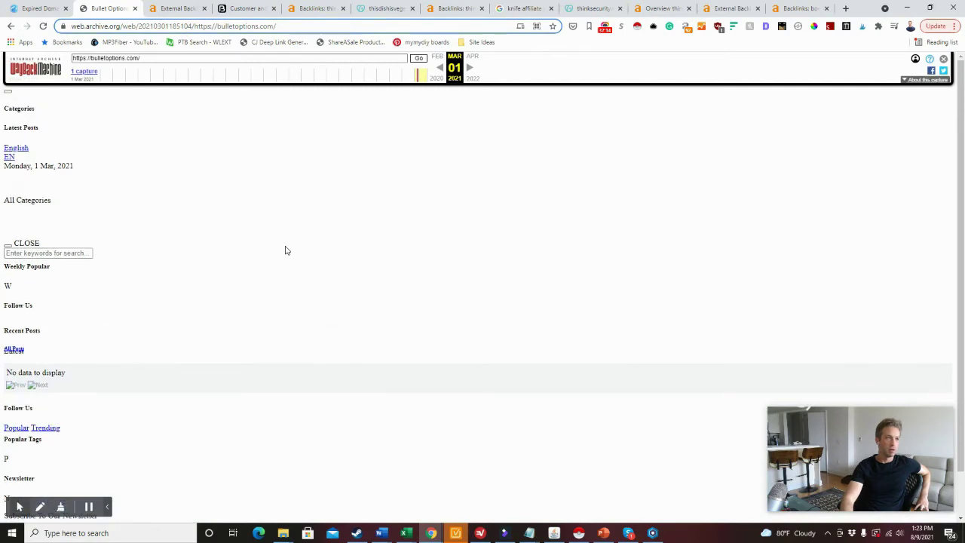
scroll(285, 251, down, 1)
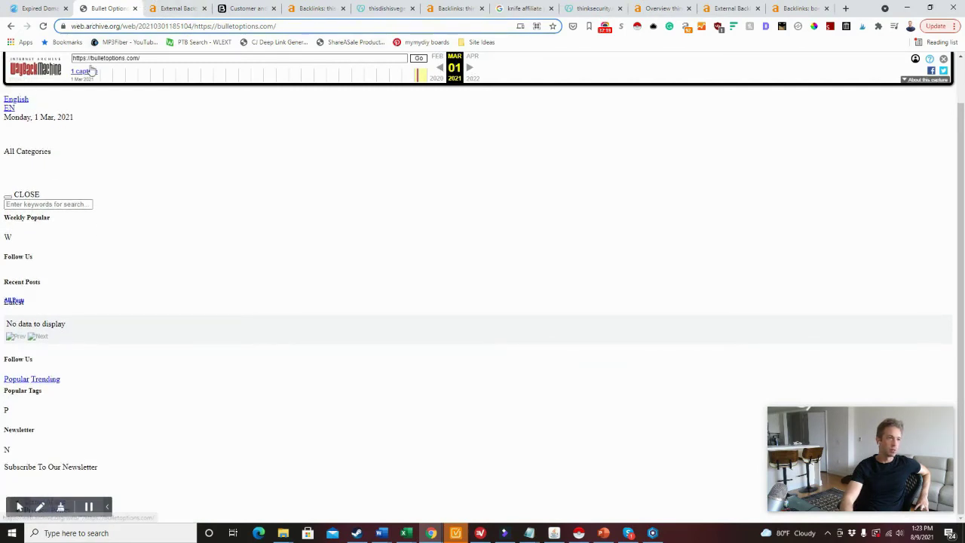
click(134, 8)
click(56, 3)
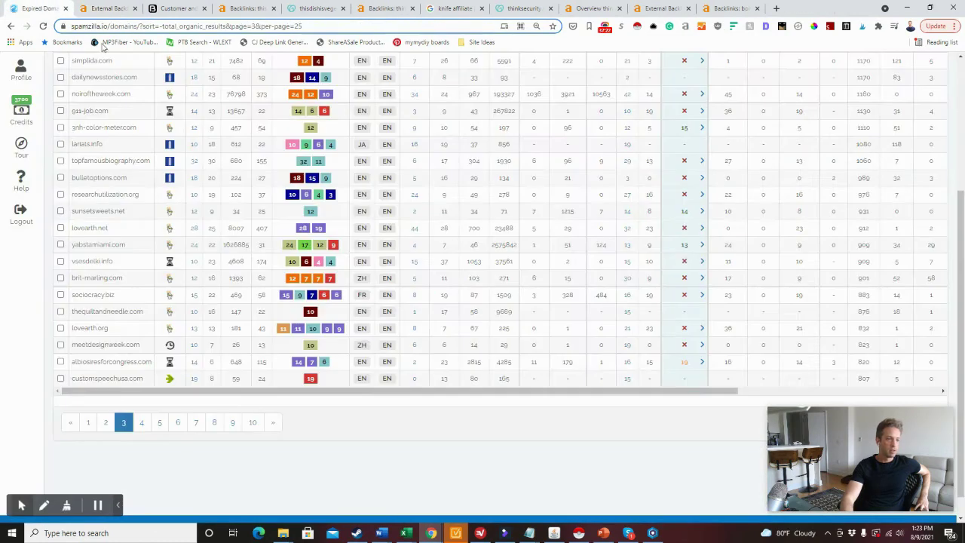
Step: Check the rows of customspeechusa.com, albiosiresforcongress.com and thequiltandneedle.com, and move on to page 4 of the domain list
double_click(113, 379)
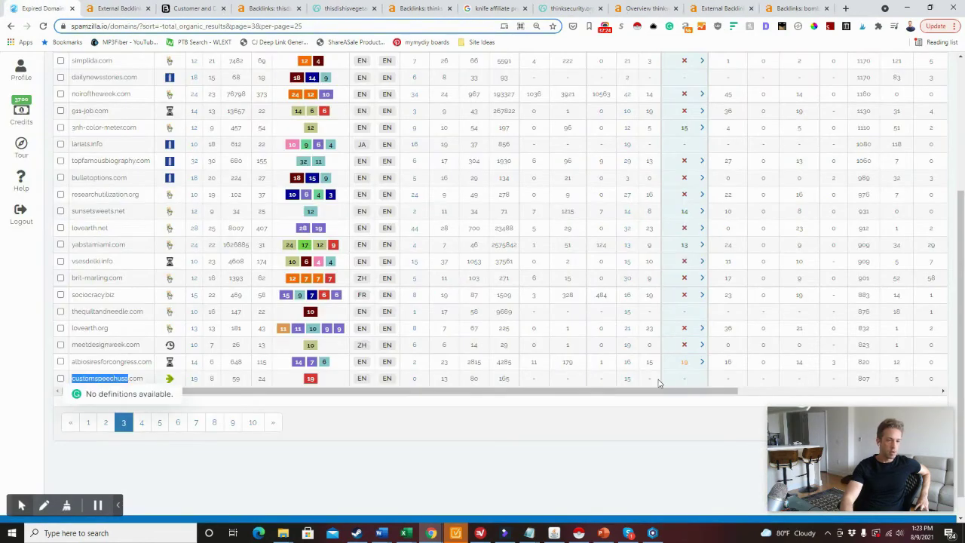
triple_click(135, 362)
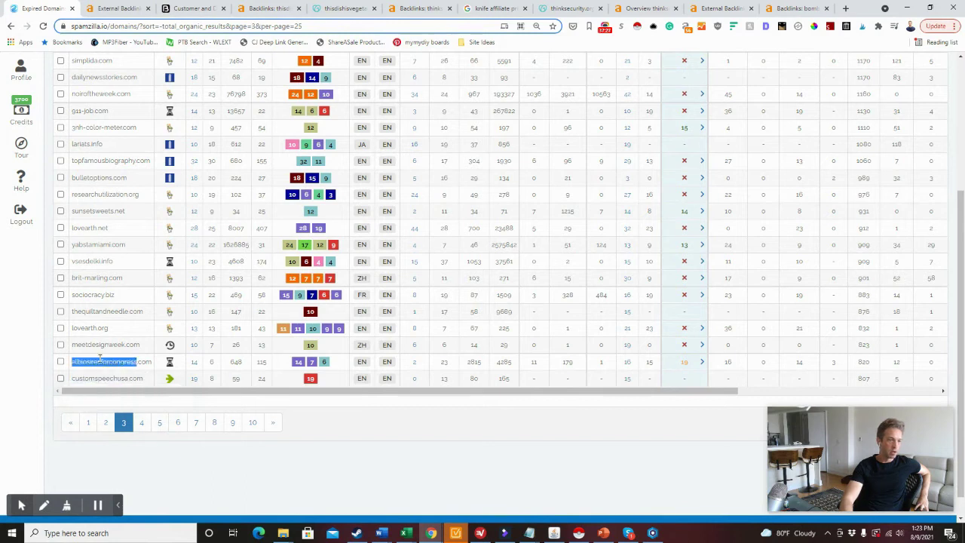
double_click(134, 362)
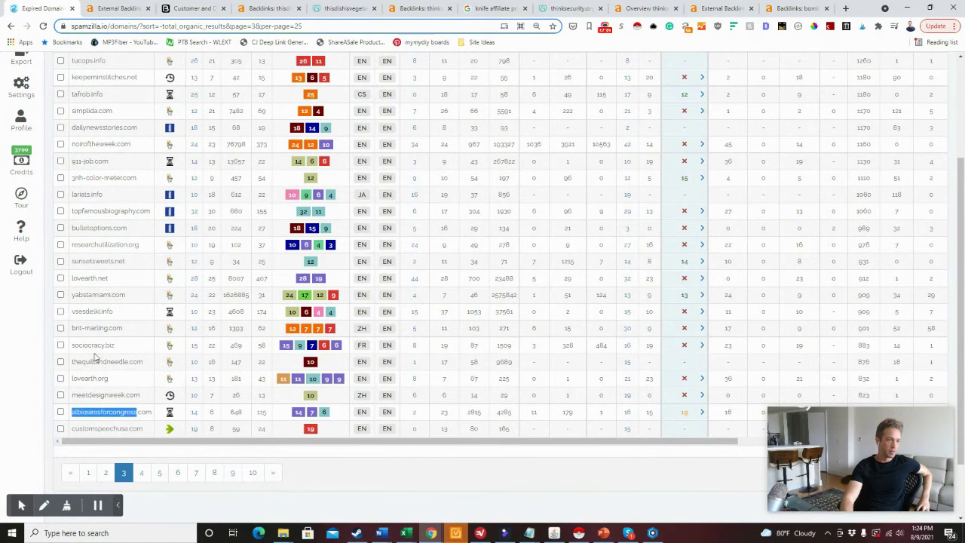
triple_click(102, 362)
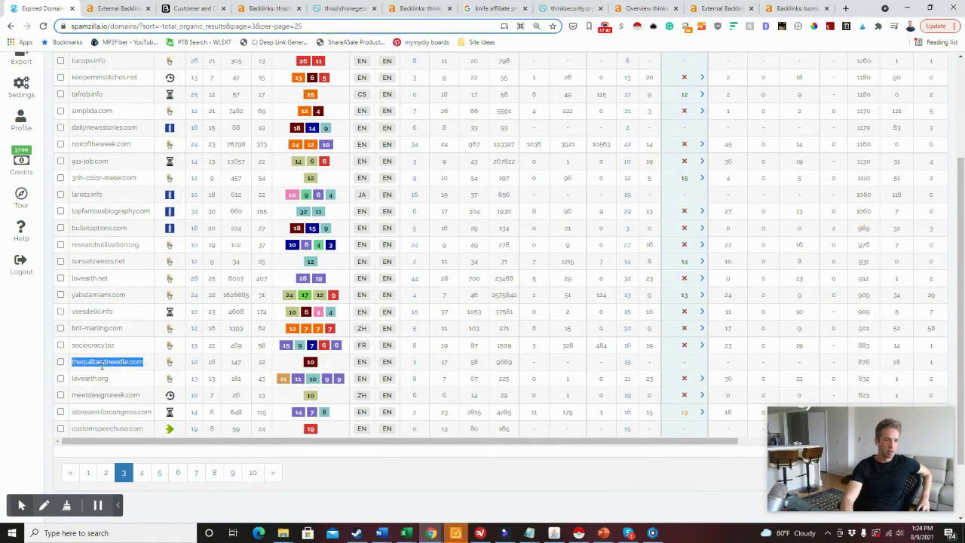
drag(692, 364, 675, 367)
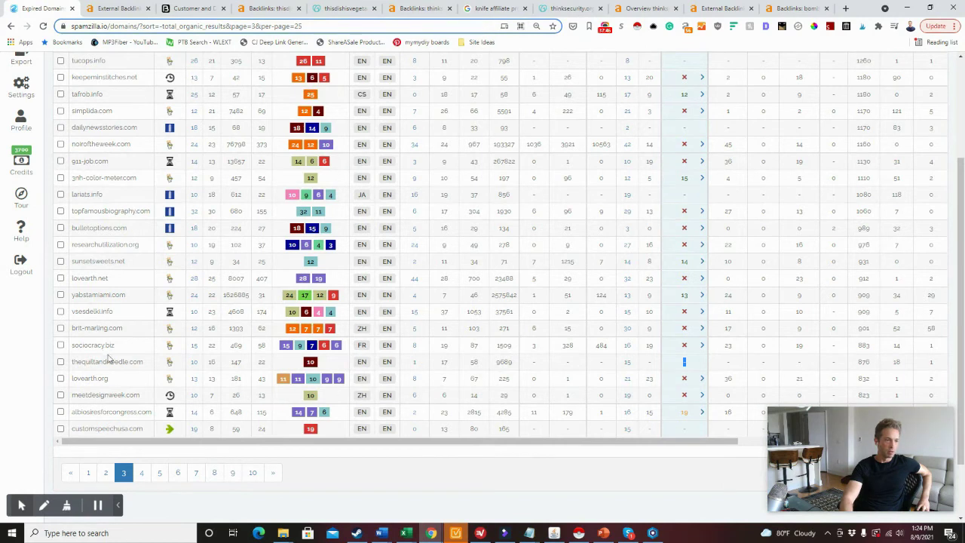
click(142, 472)
scroll(513, 182, up, 3)
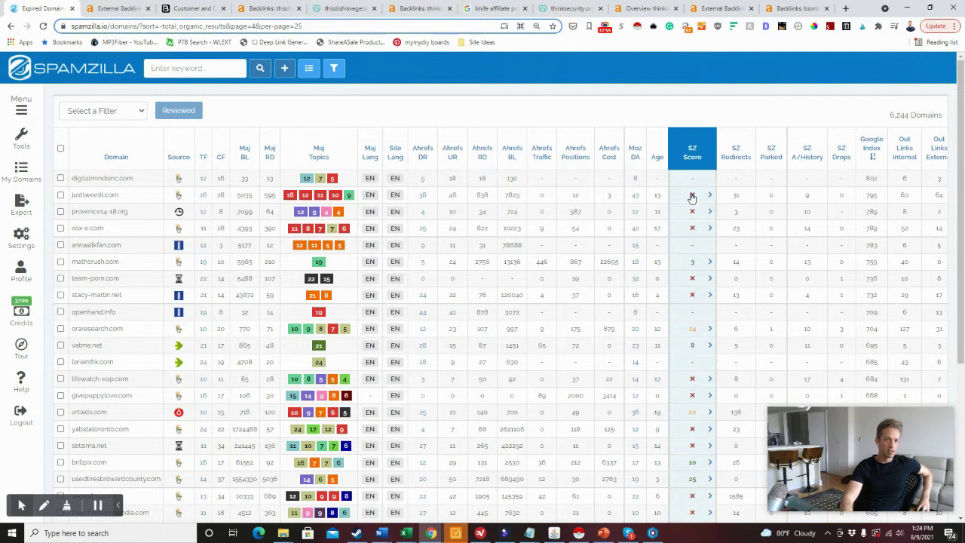
Step: Examine the spam flag and archive snapshot of justtweetit.com, and collapse its details again
mouse_move(691, 197)
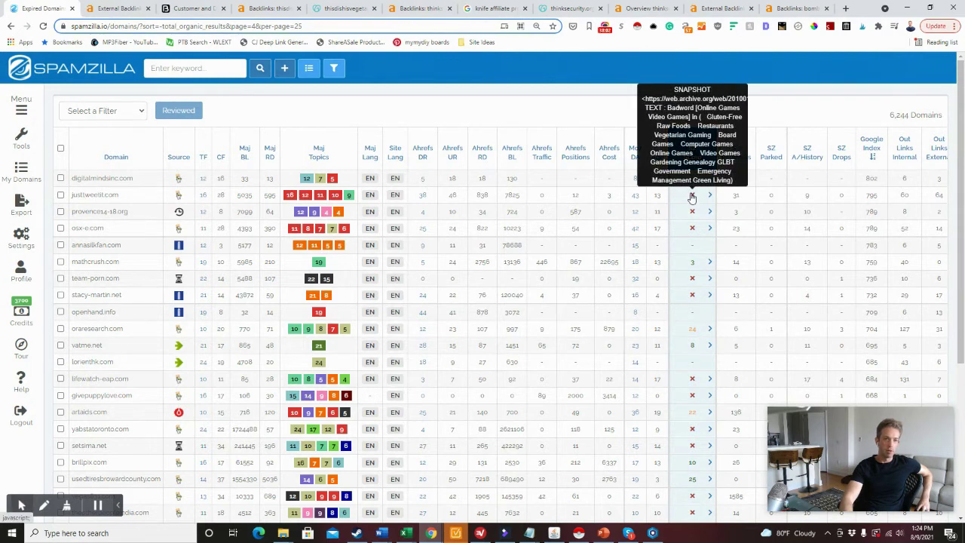
click(710, 196)
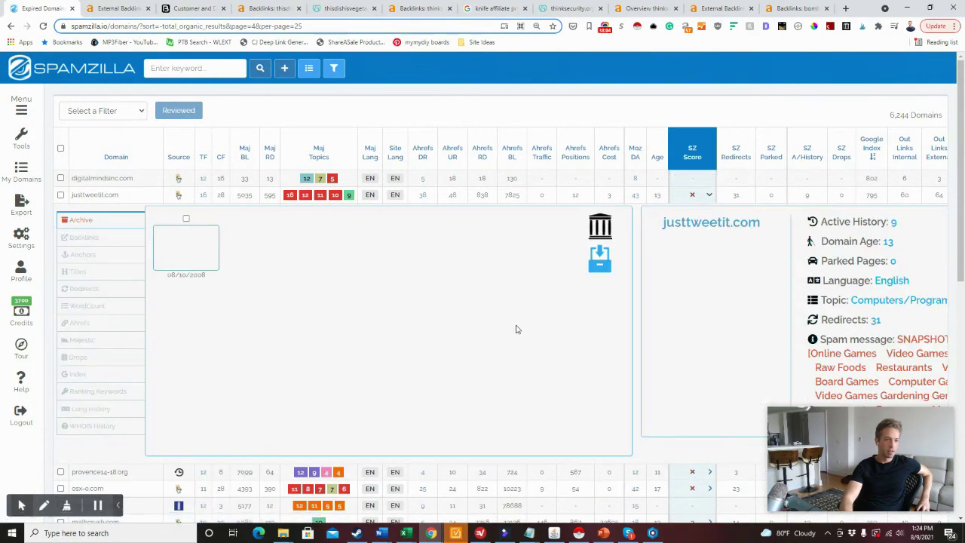
mouse_move(198, 246)
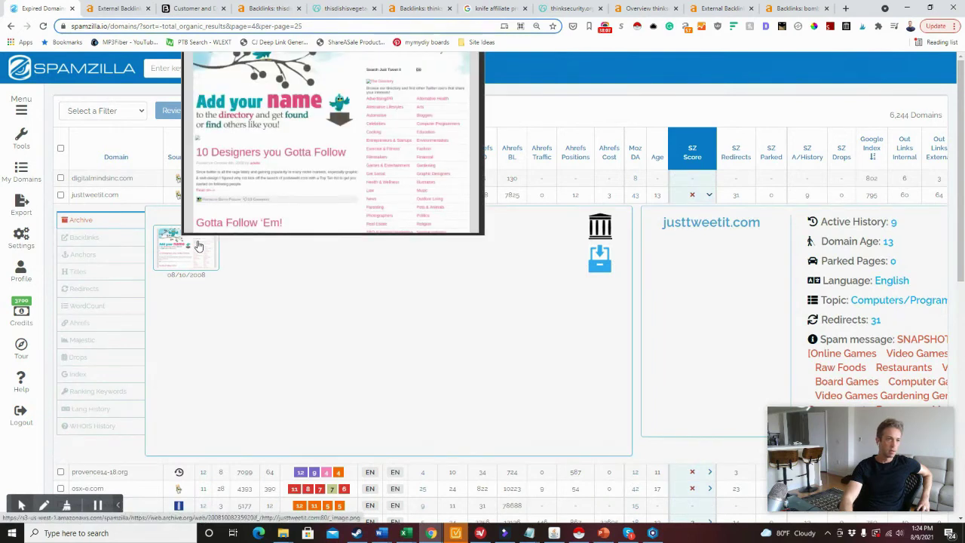
click(709, 196)
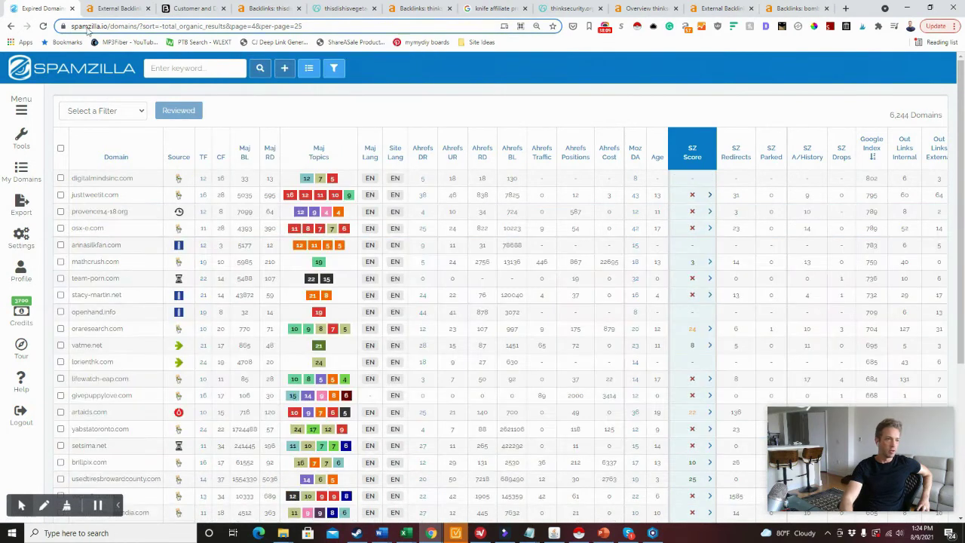
Step: Check the provence14-18.org row, examine the archive snapshots and spam message of osx-e.com, and collapse its details
triple_click(83, 211)
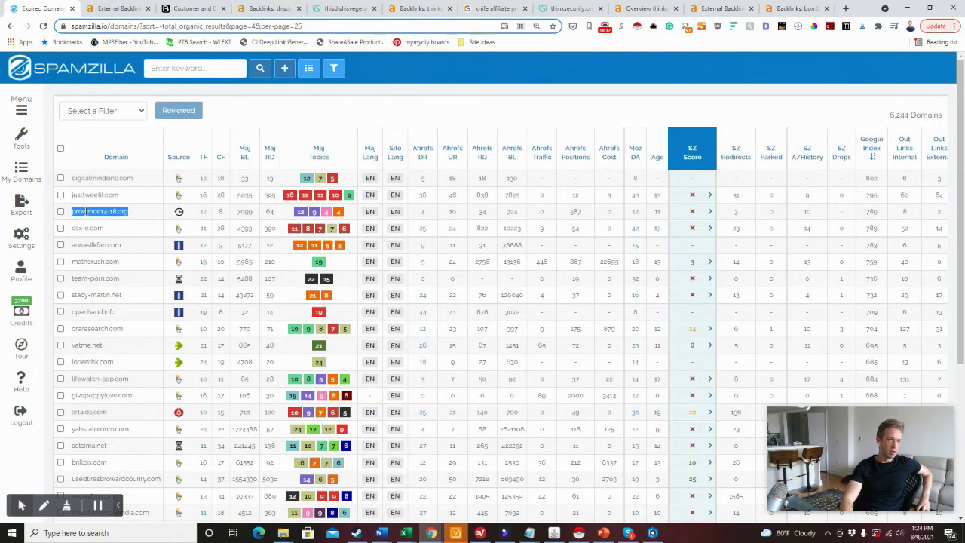
triple_click(96, 228)
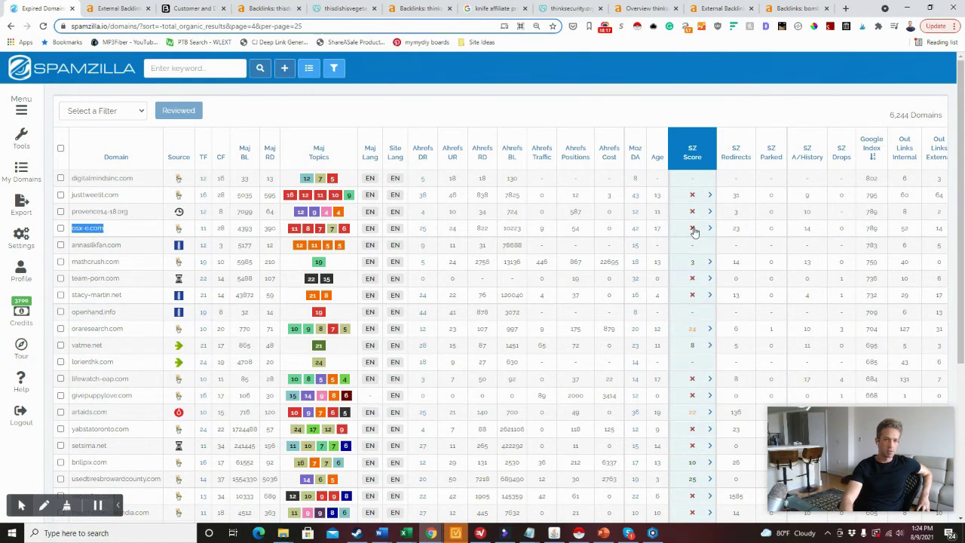
mouse_move(695, 232)
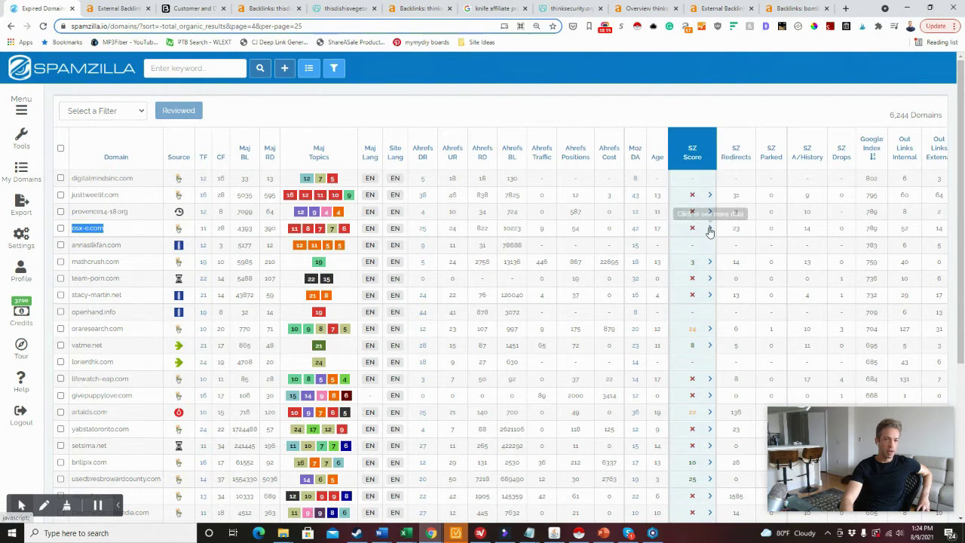
click(710, 229)
mouse_move(322, 289)
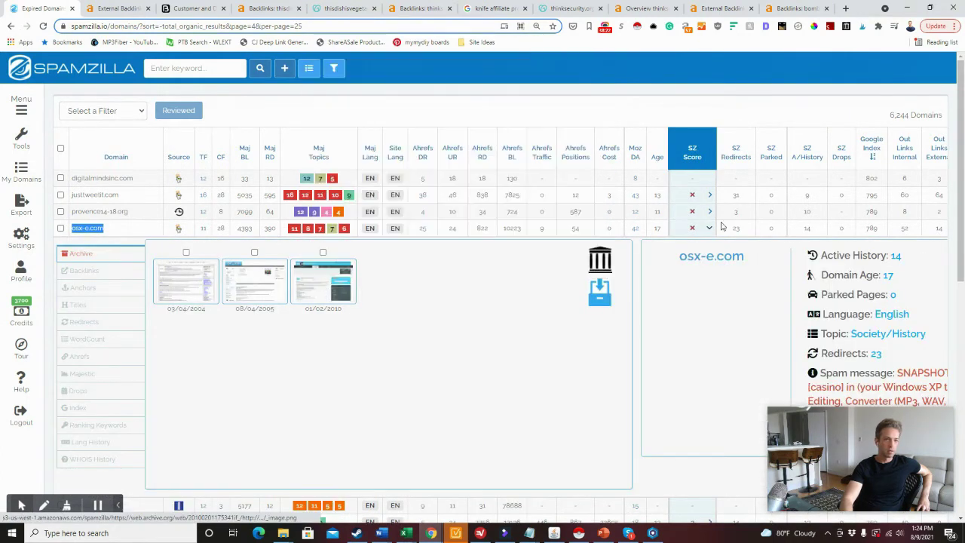
click(709, 228)
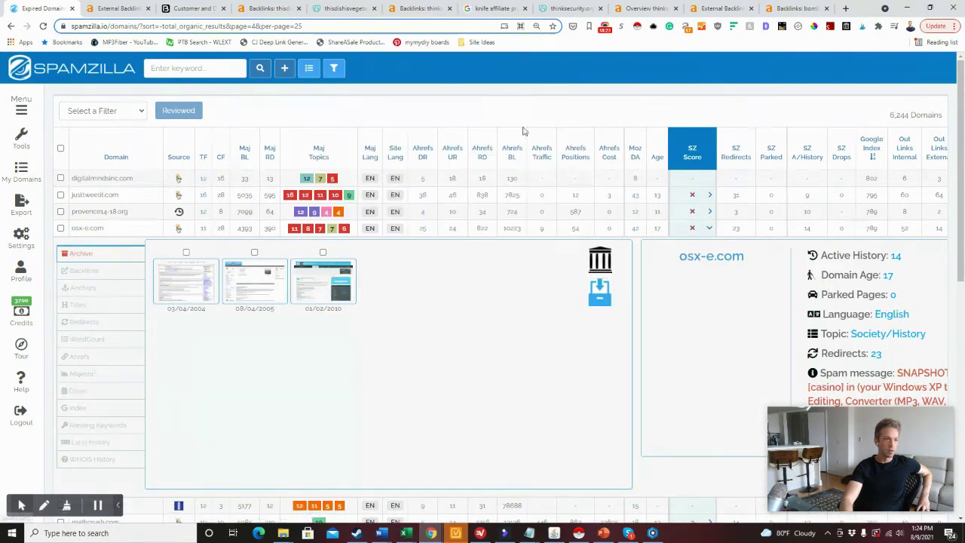
click(710, 228)
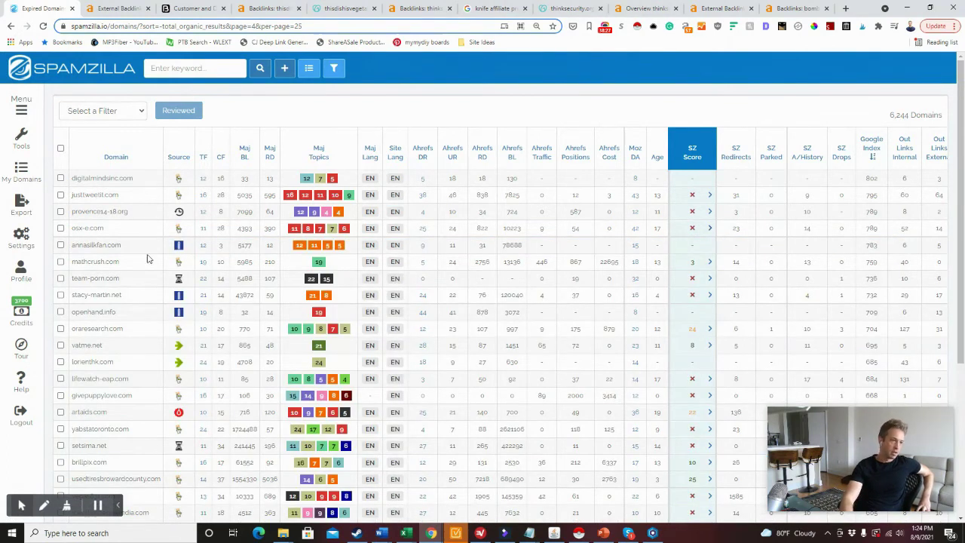
Step: Expand the details of mathcrush.com, view its archive snapshot from 29/05/2018 at full size, and close the image
double_click(104, 261)
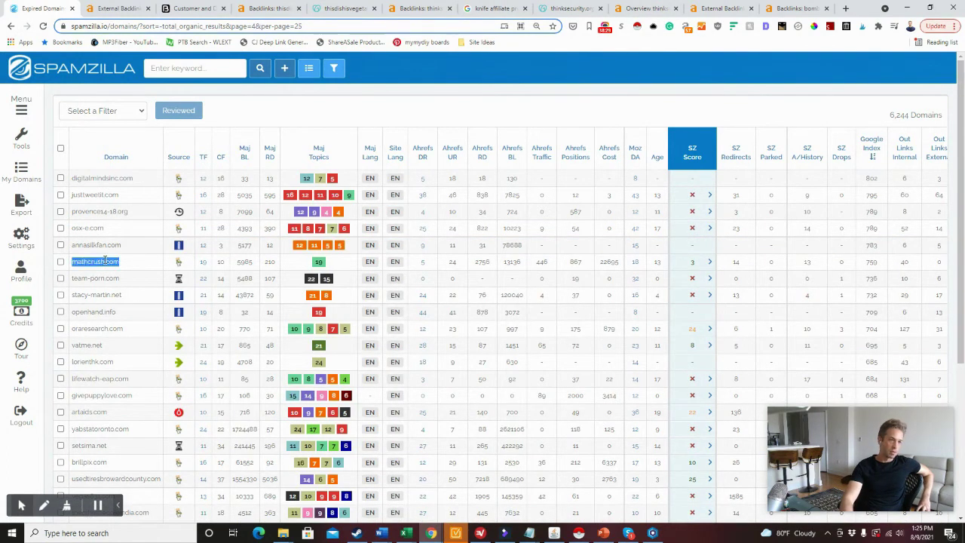
click(710, 263)
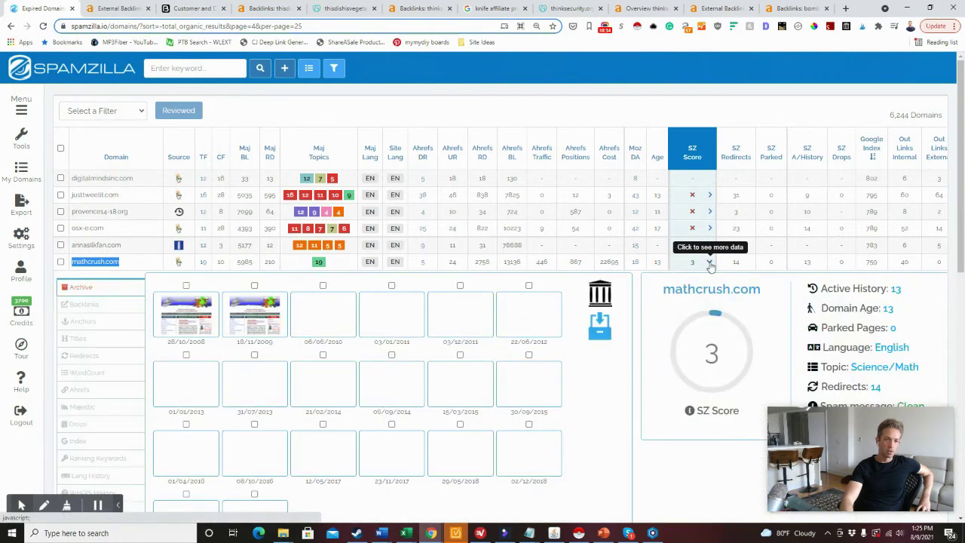
scroll(240, 204, down, 1)
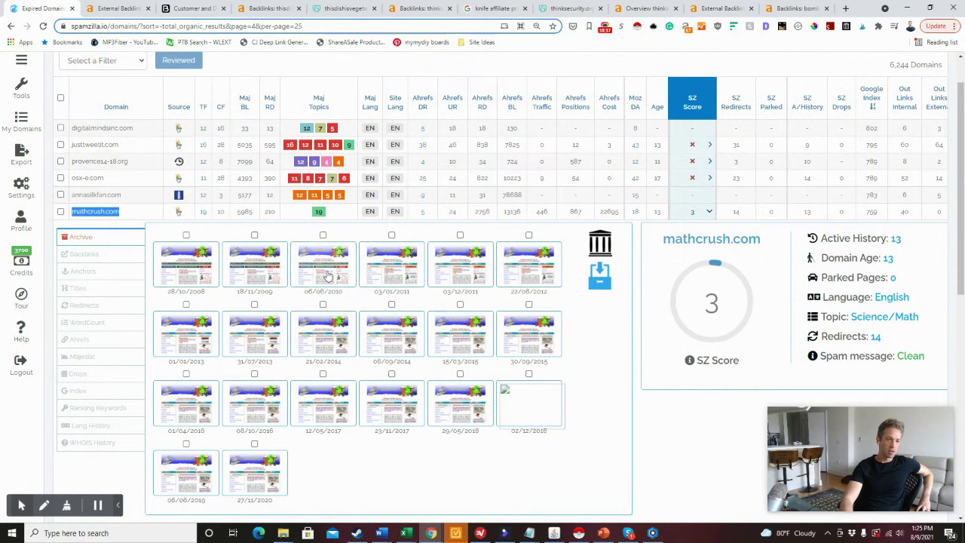
mouse_move(474, 396)
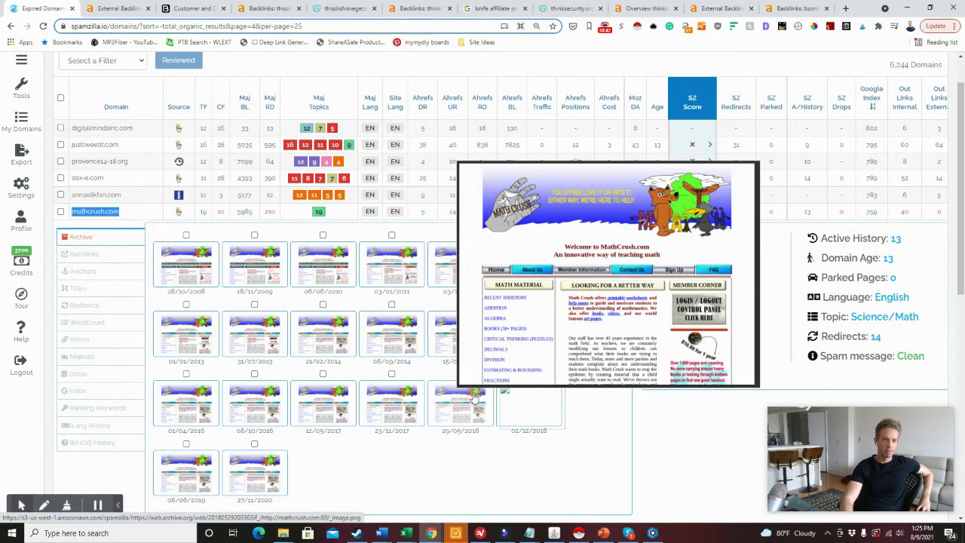
click(474, 395)
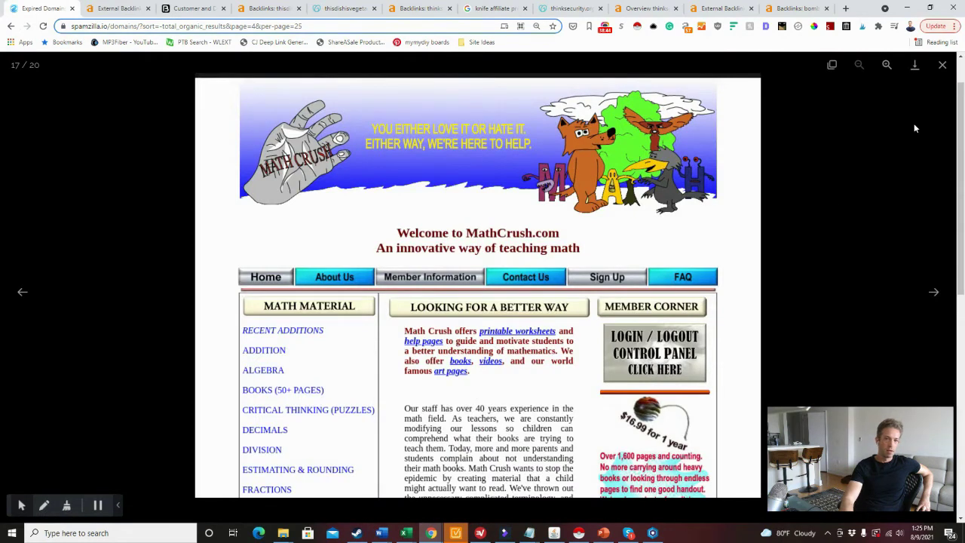
click(943, 67)
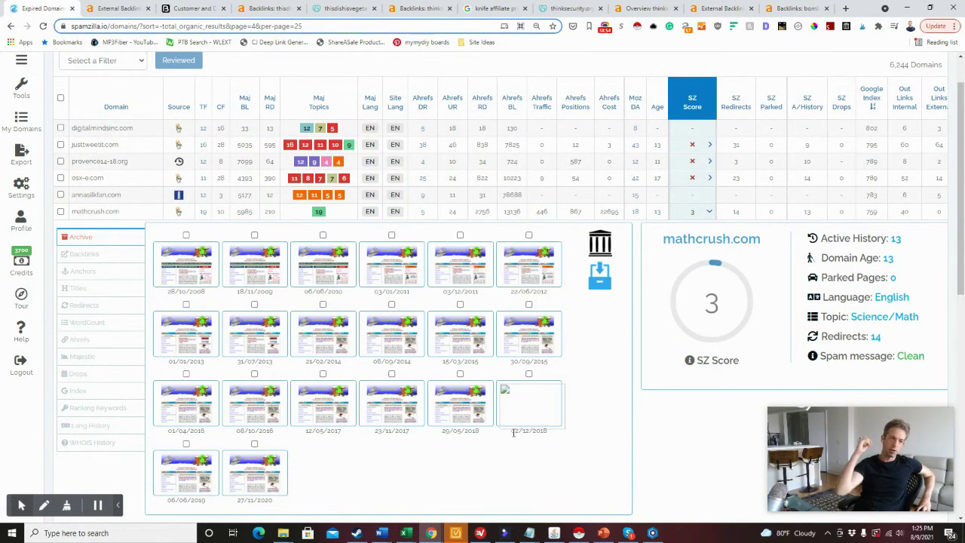
Step: Close the Majestic report for mathcrush.com after a glance, and look over the domain's backlink profile in its Ahrefs overview
click(204, 214)
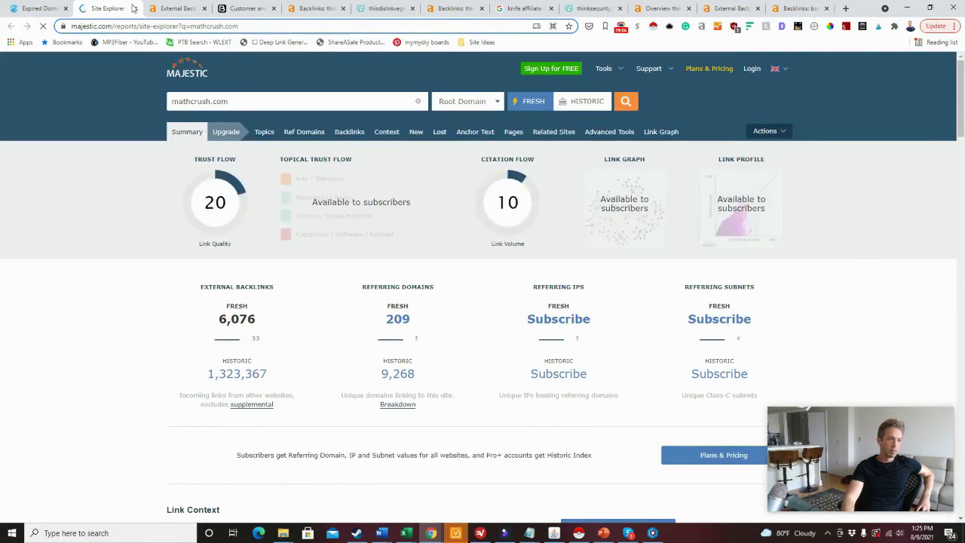
click(134, 9)
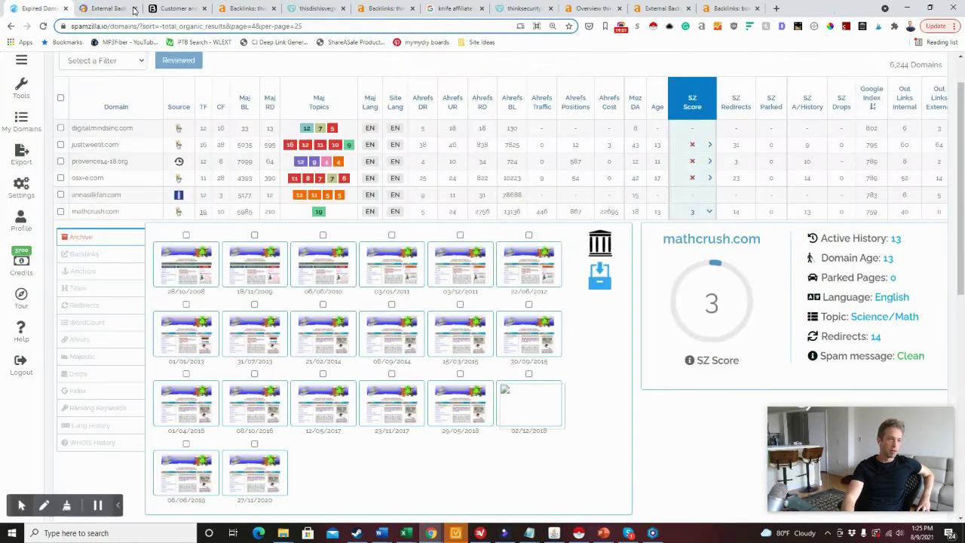
click(423, 217)
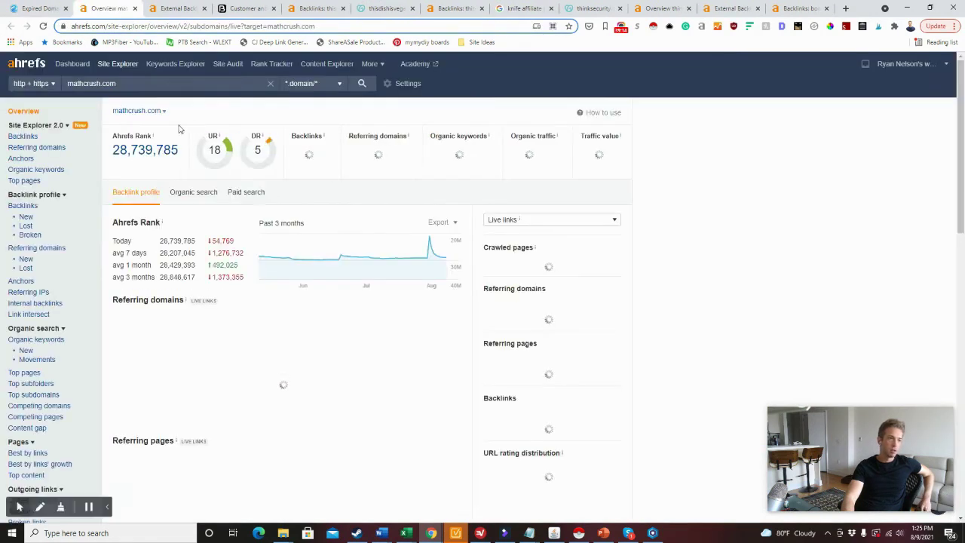
click(192, 197)
click(128, 197)
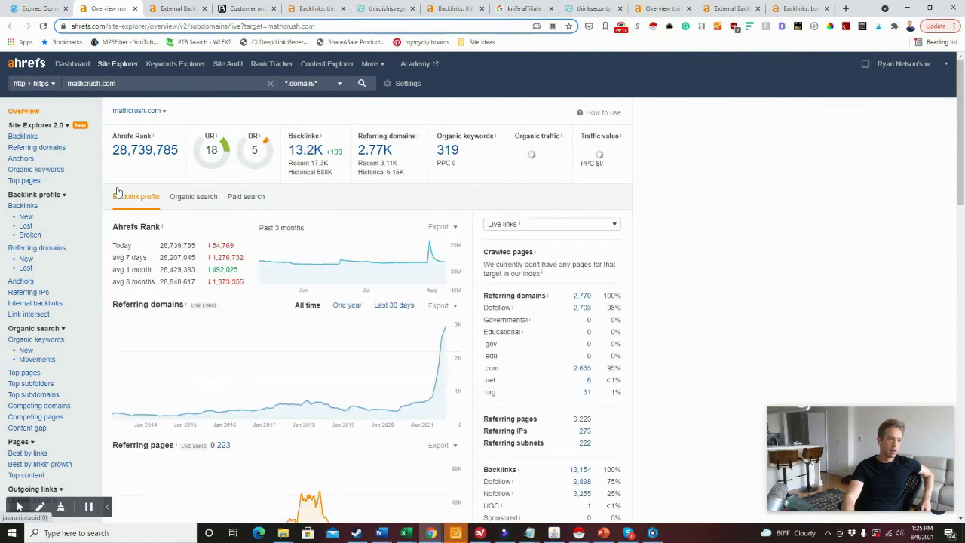
Step: Open the Ahrefs backlinks report for mathcrush.com, filter it to dofollow links, and look through the referring pages
click(22, 137)
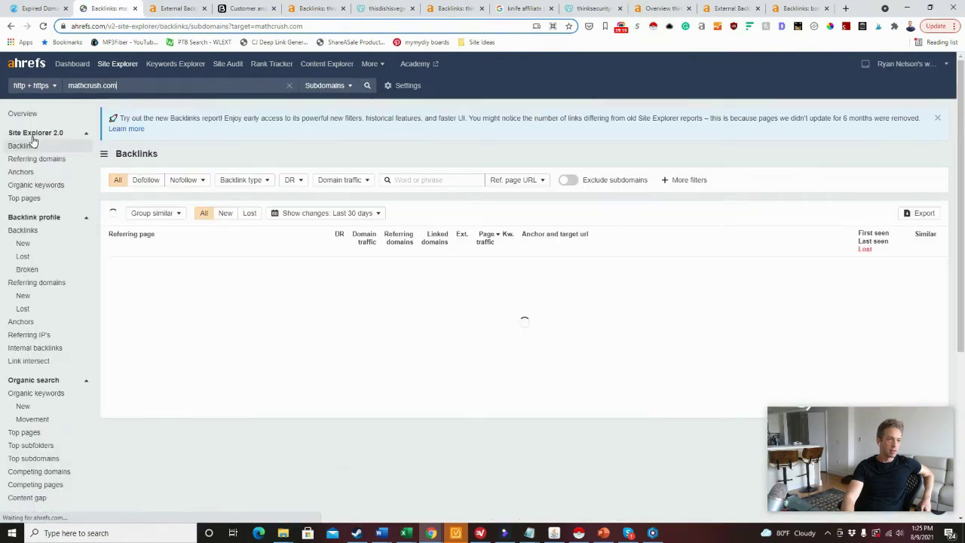
click(146, 183)
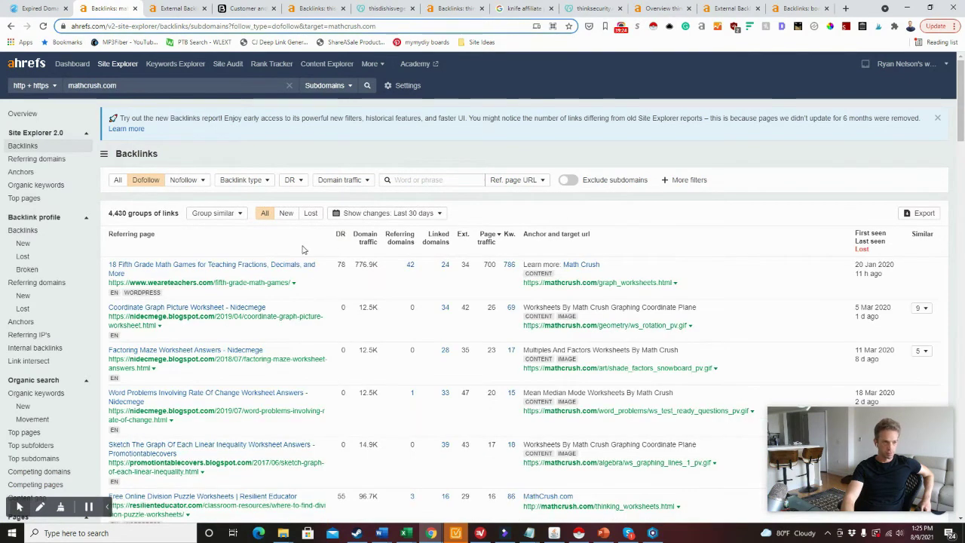
mouse_move(342, 236)
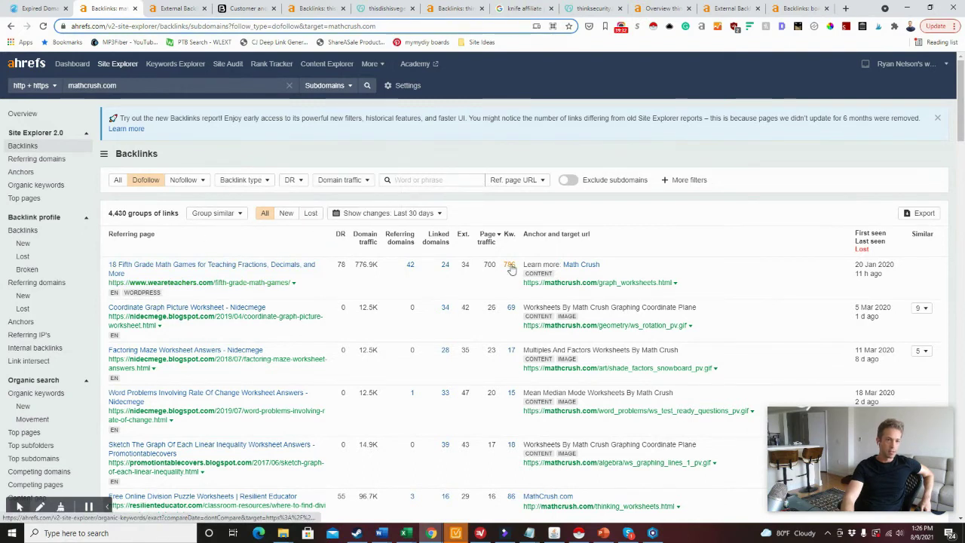
scroll(370, 272, down, 2)
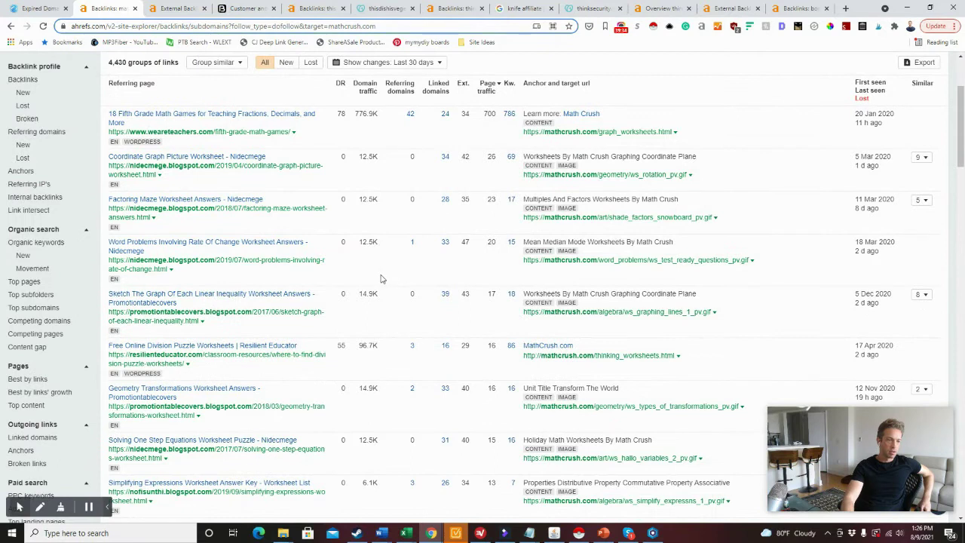
scroll(385, 277, up, 2)
scroll(395, 282, down, 4)
right_click(394, 282)
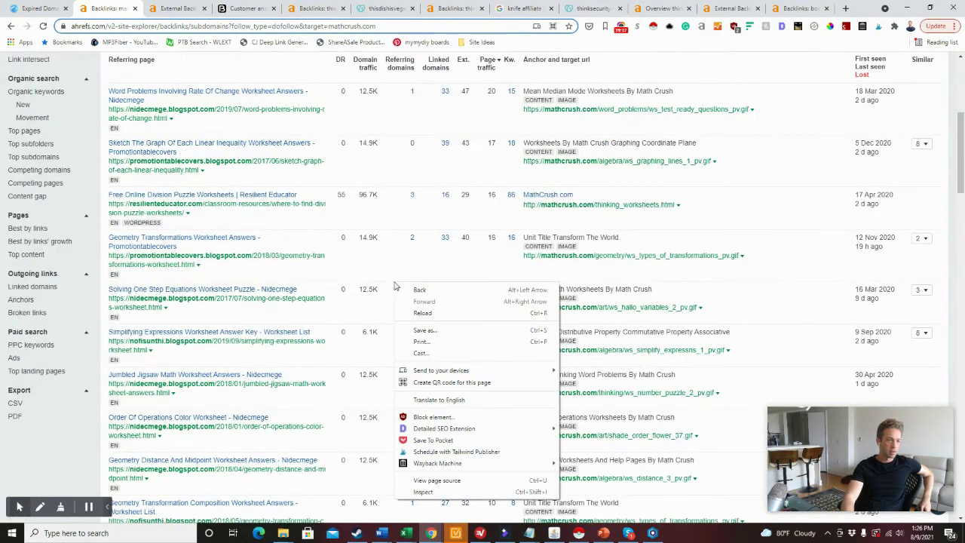
click(385, 257)
scroll(218, 209, up, 4)
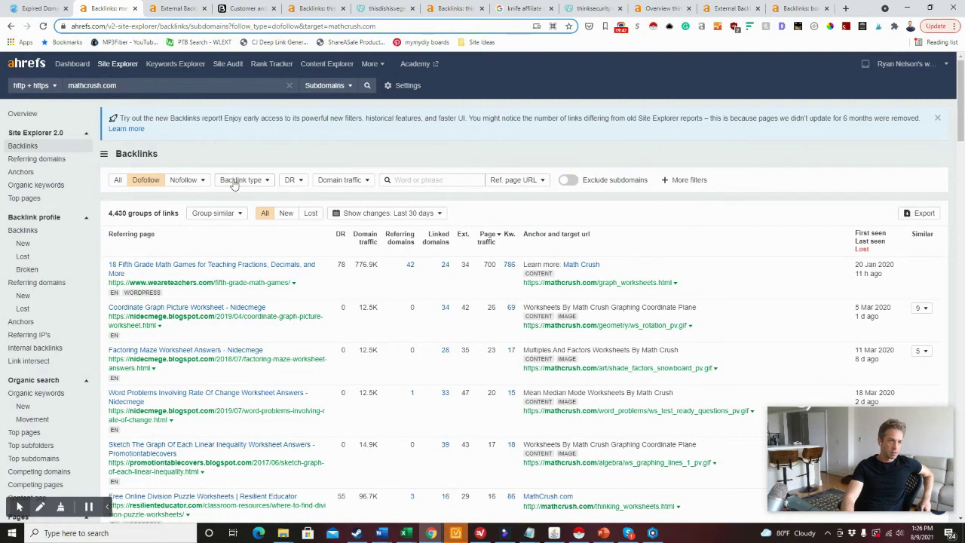
Step: Group the mathcrush.com backlinks as one link per domain and look through the grouped list
click(218, 213)
click(216, 243)
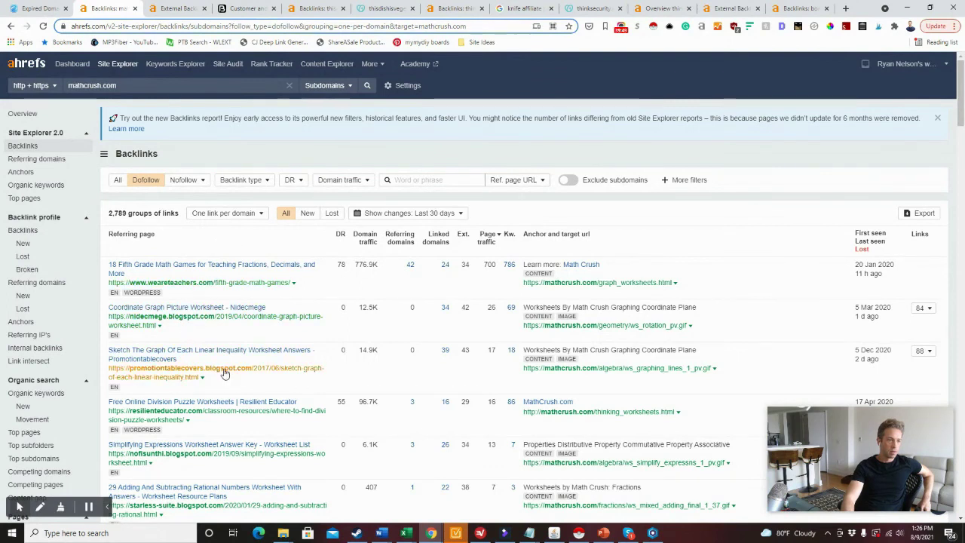
scroll(221, 382, down, 3)
scroll(221, 382, down, 2)
scroll(256, 370, up, 4)
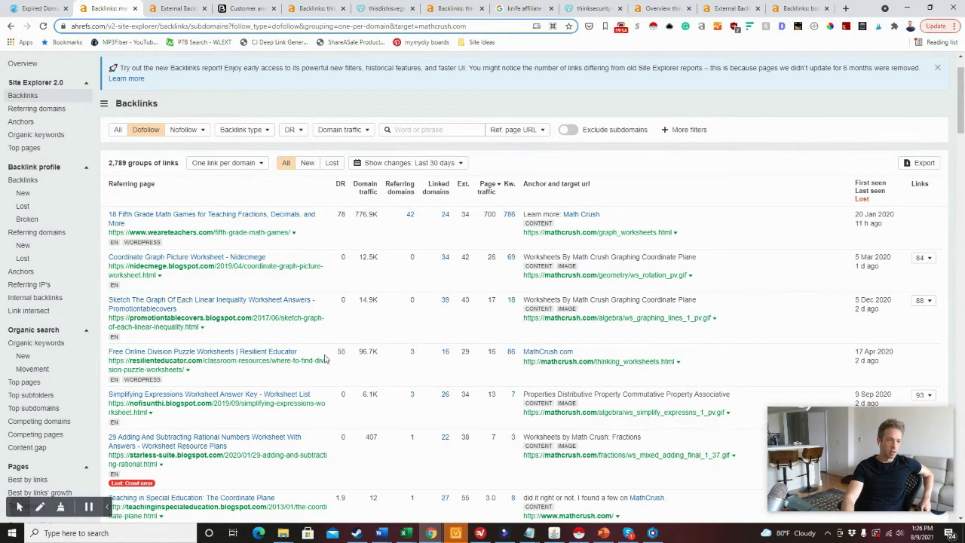
Step: Sort the mathcrush.com backlinks by keyword count in descending order and review the highest-ranking referring pages
click(510, 184)
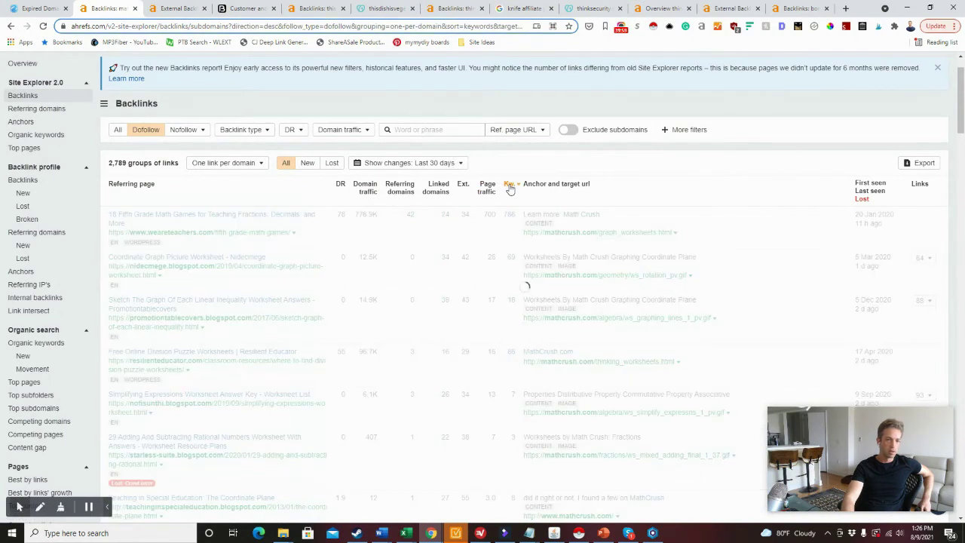
scroll(502, 248, down, 3)
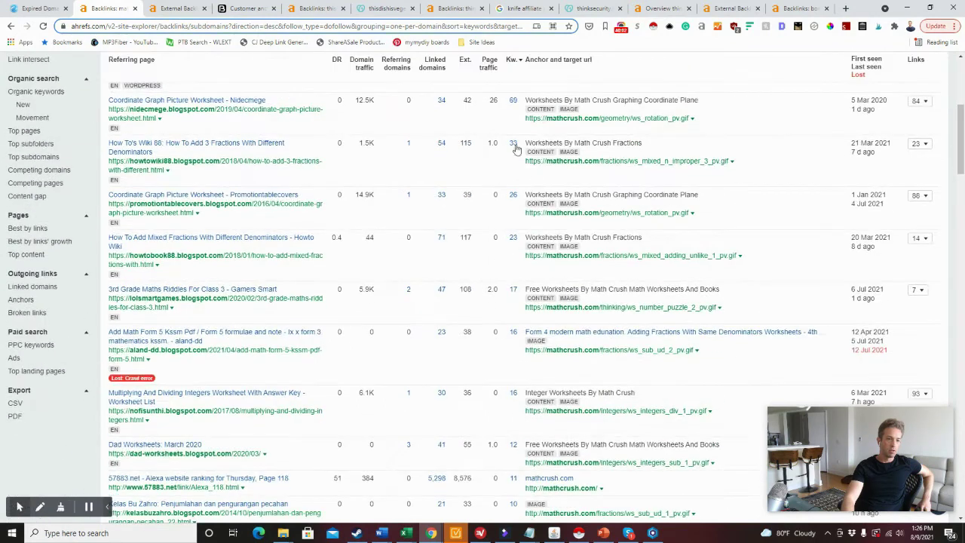
scroll(360, 436, up, 1)
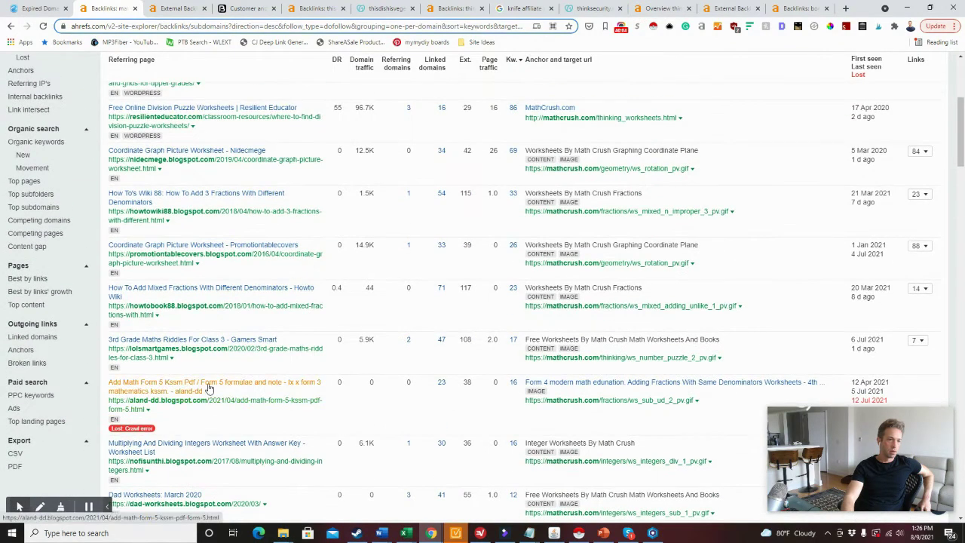
scroll(151, 302, up, 3)
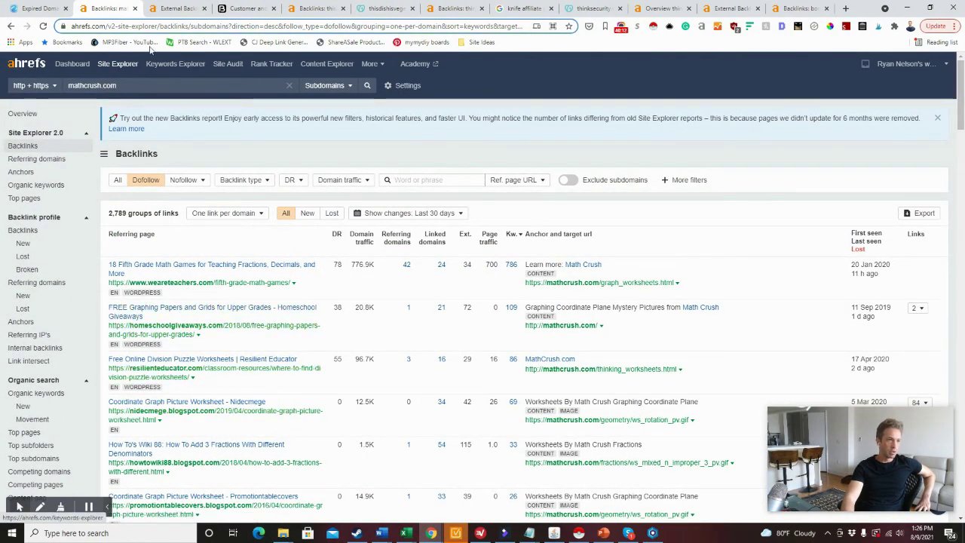
Step: Close the Ahrefs report, check the backlinks listed for mathcrush.com in SpamZilla, and collapse the domain's details
click(136, 8)
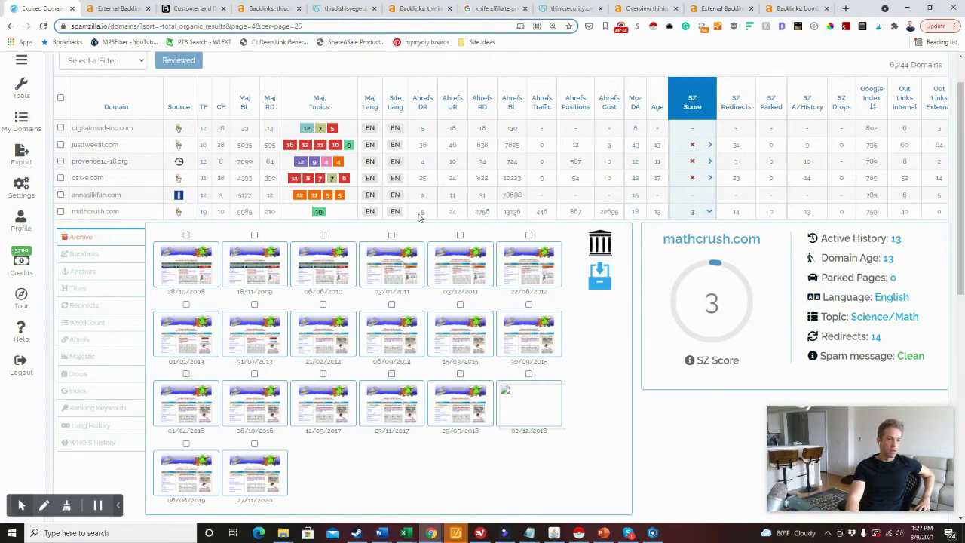
click(80, 257)
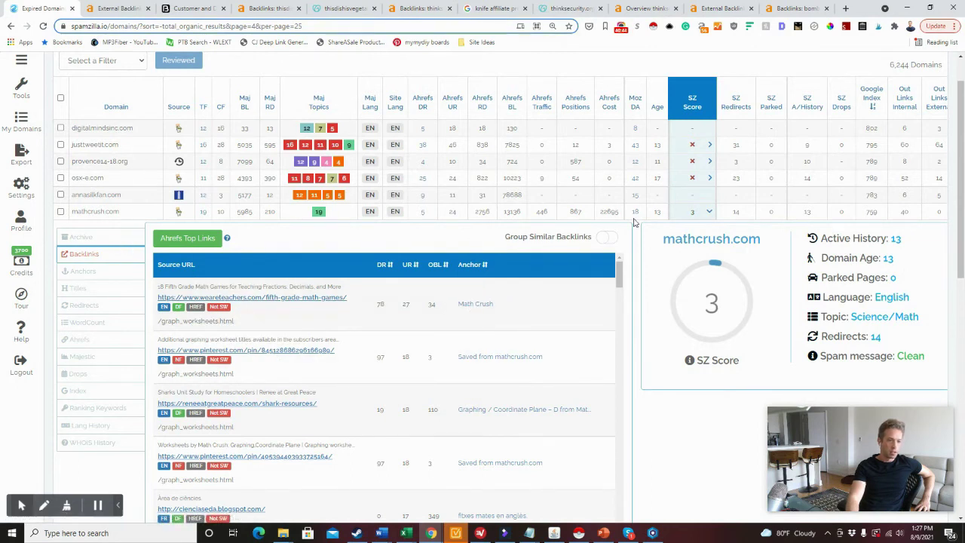
click(711, 212)
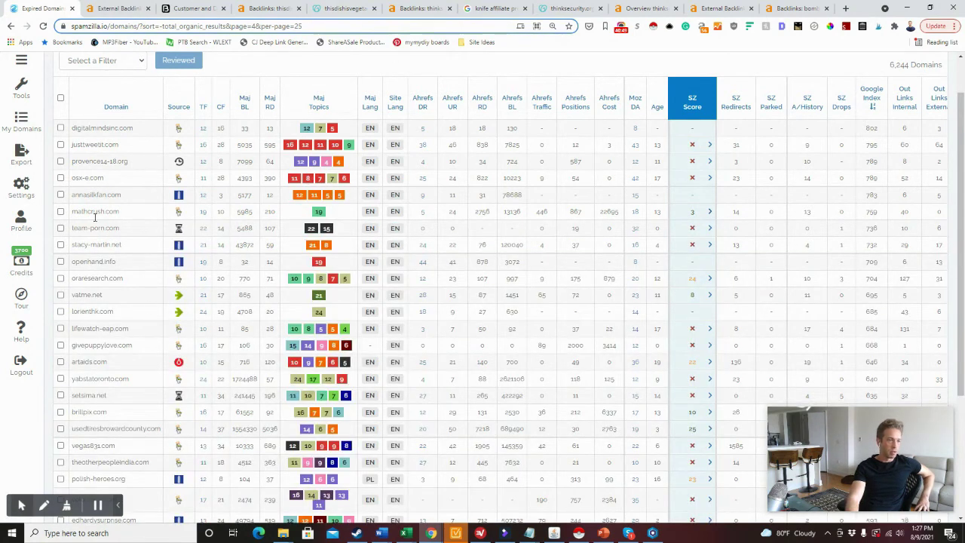
Step: Check givepuppylove.com's spam score, and open the DropCatch auction for artaids.com to review its current bid and bid history
double_click(92, 346)
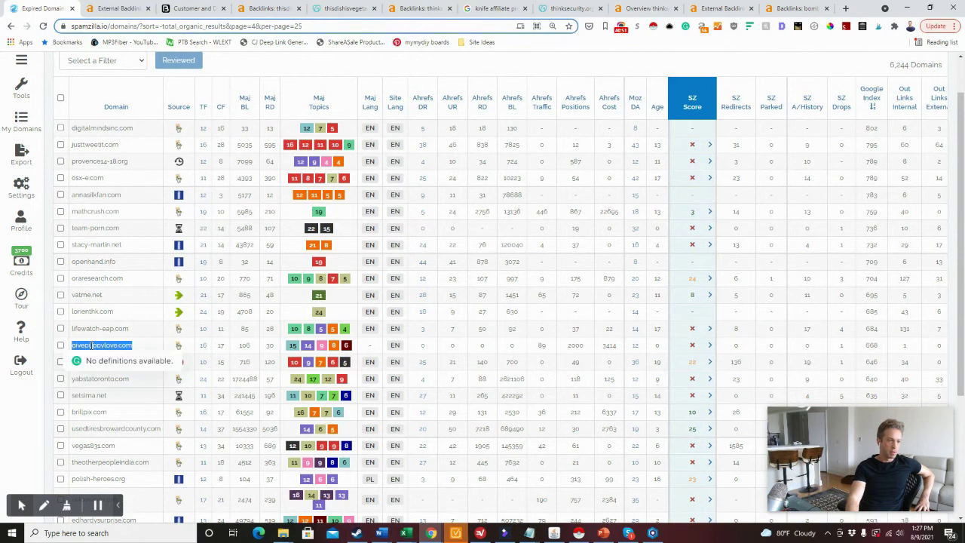
click(709, 349)
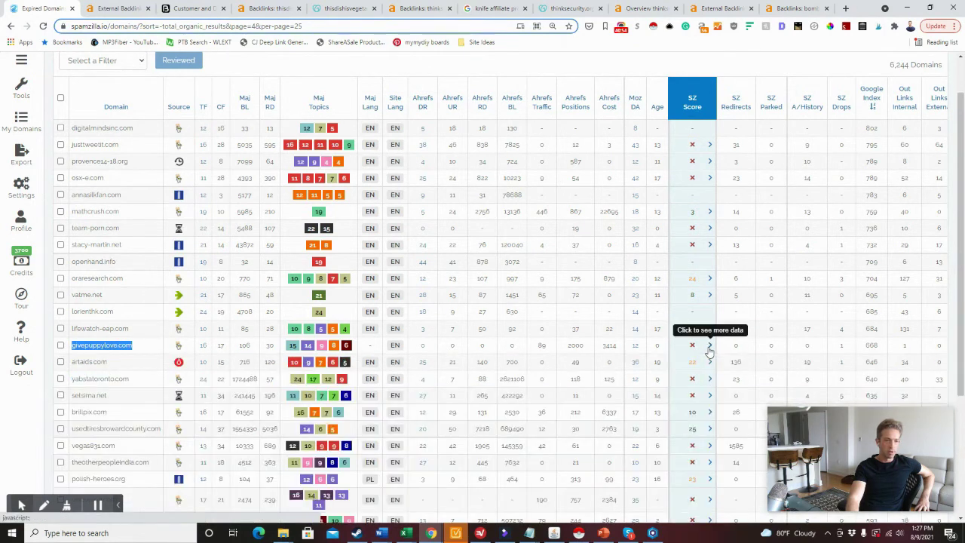
click(109, 363)
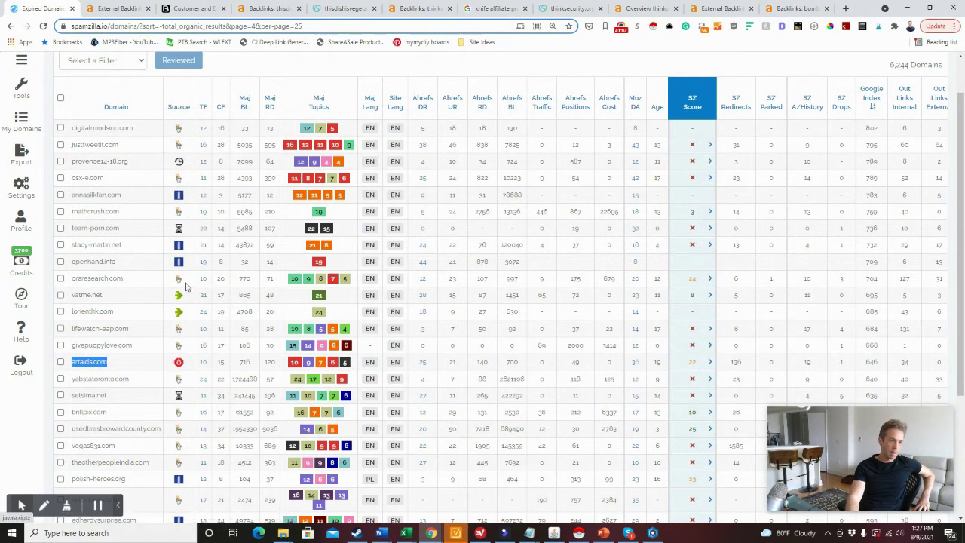
click(179, 364)
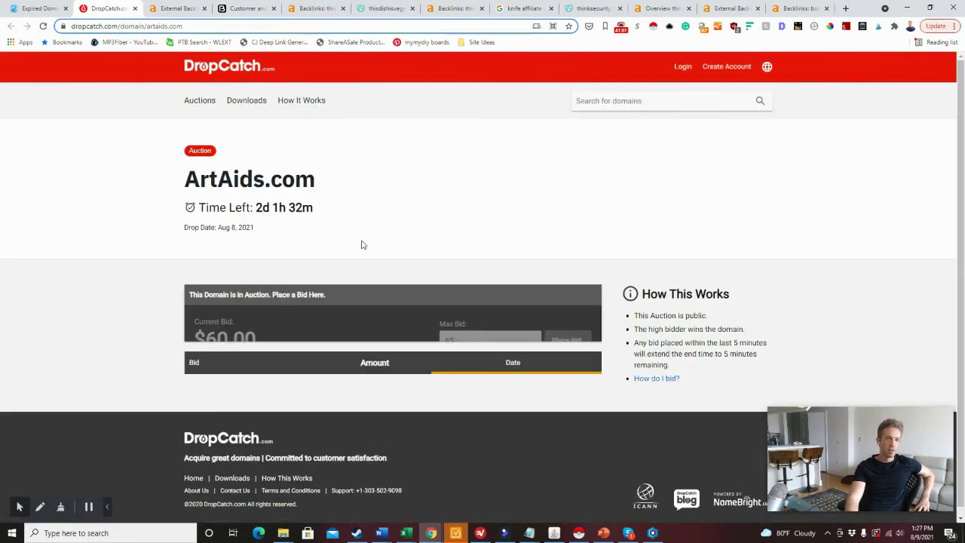
scroll(181, 241, down, 1)
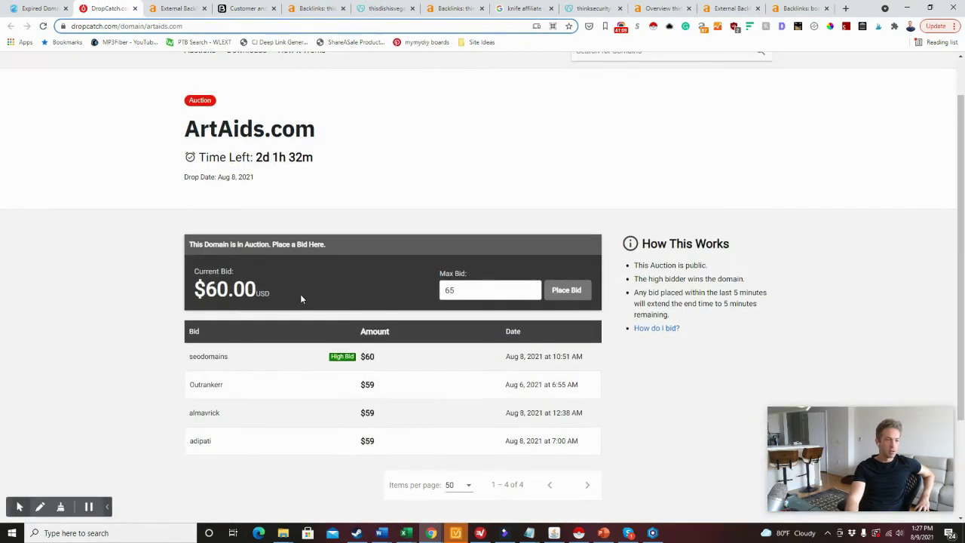
scroll(224, 358, up, 1)
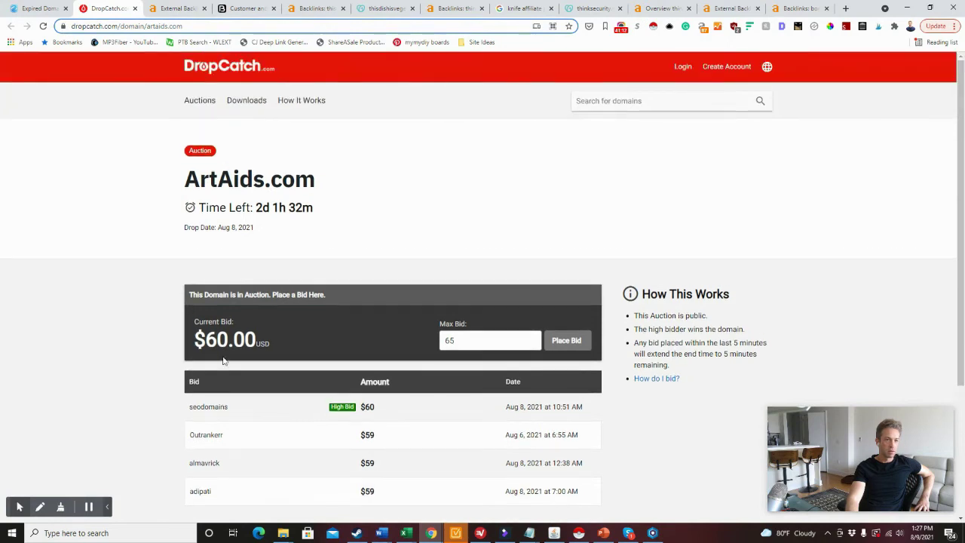
double_click(249, 179)
click(250, 183)
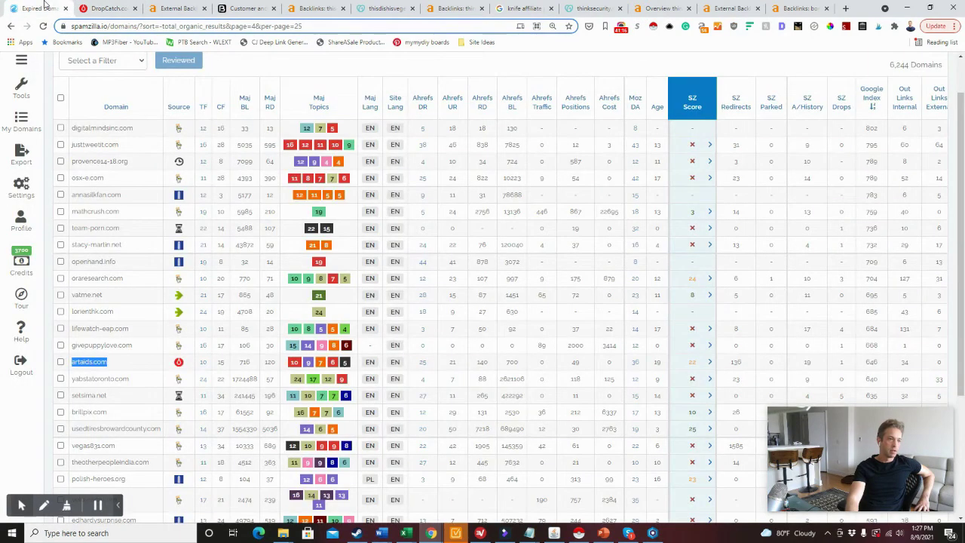
Step: Return to SpamZilla, examine artaids.com's spam score, archive snapshots and redirect history, and collapse its details
click(46, 6)
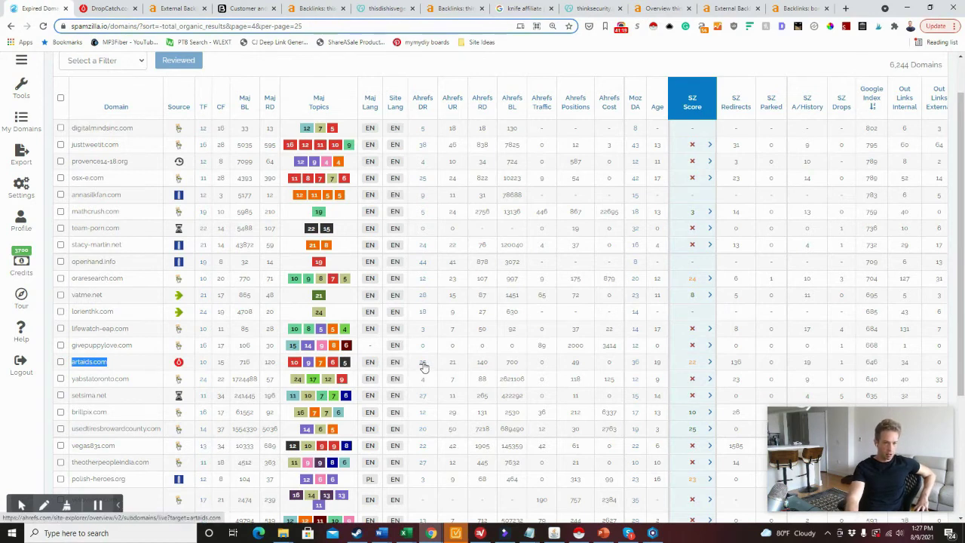
mouse_move(693, 364)
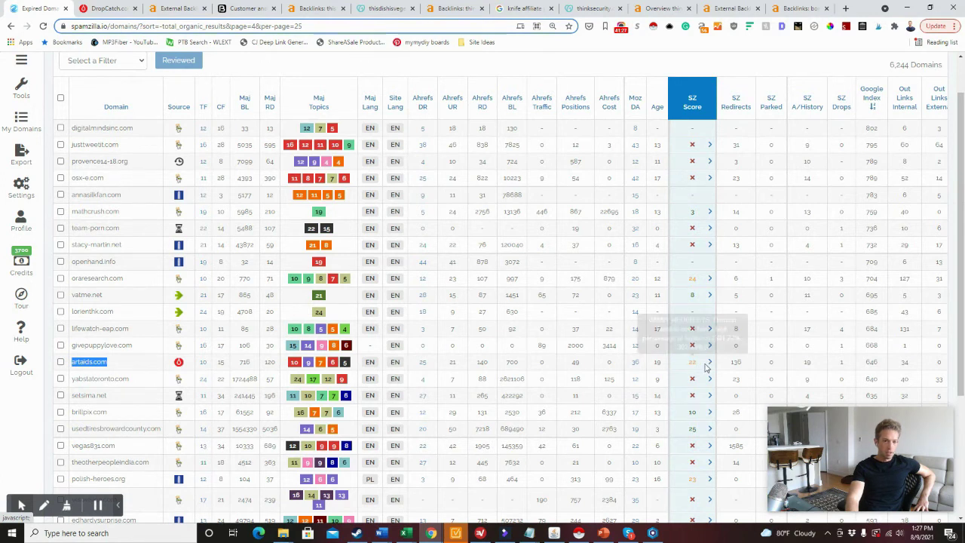
click(710, 363)
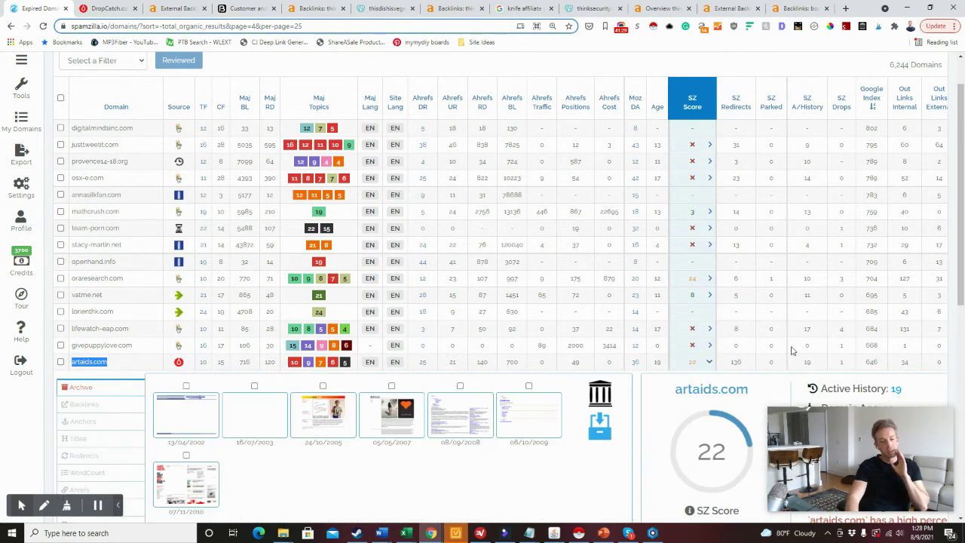
scroll(96, 421, down, 1)
click(83, 406)
scroll(403, 367, down, 3)
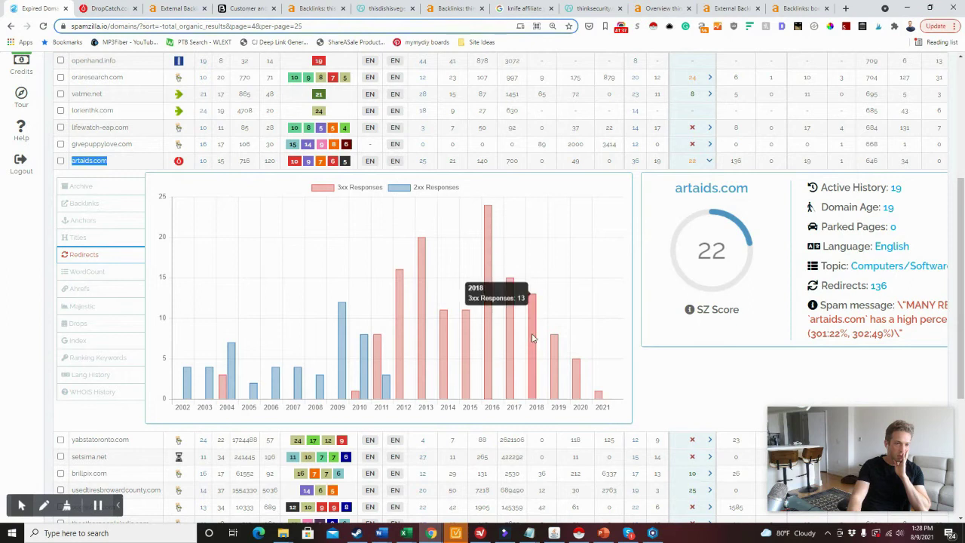
click(710, 160)
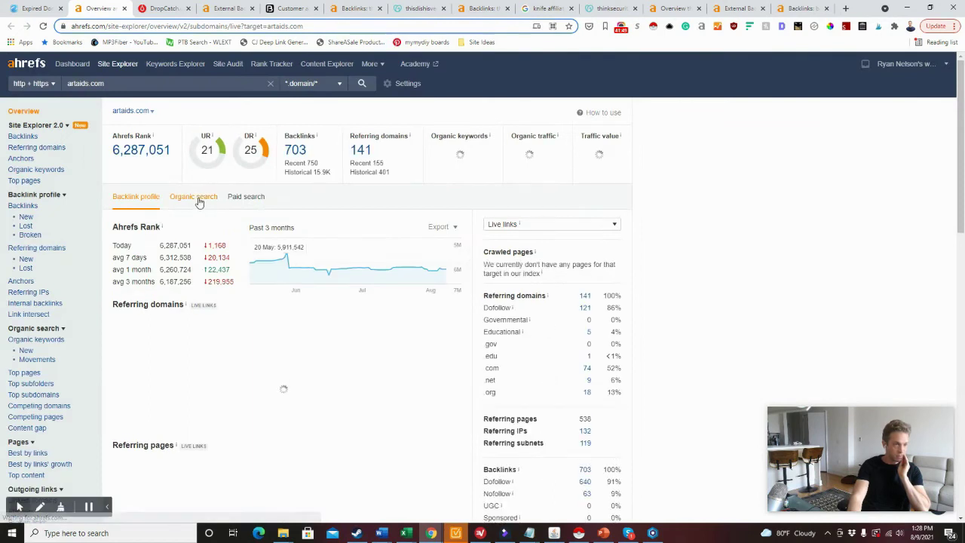
Step: Open the Ahrefs backlinks report for artaids.com and sort it by keyword count in descending order
click(30, 138)
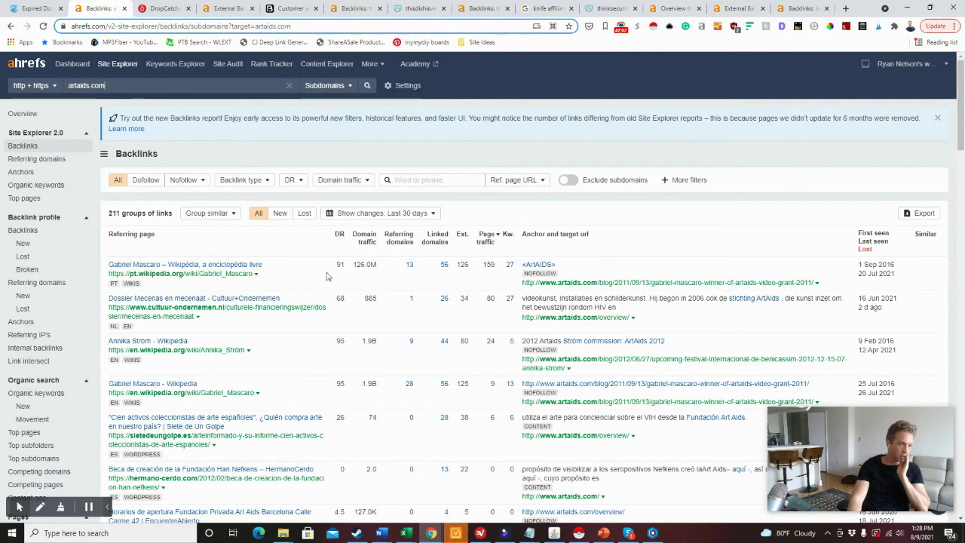
click(509, 235)
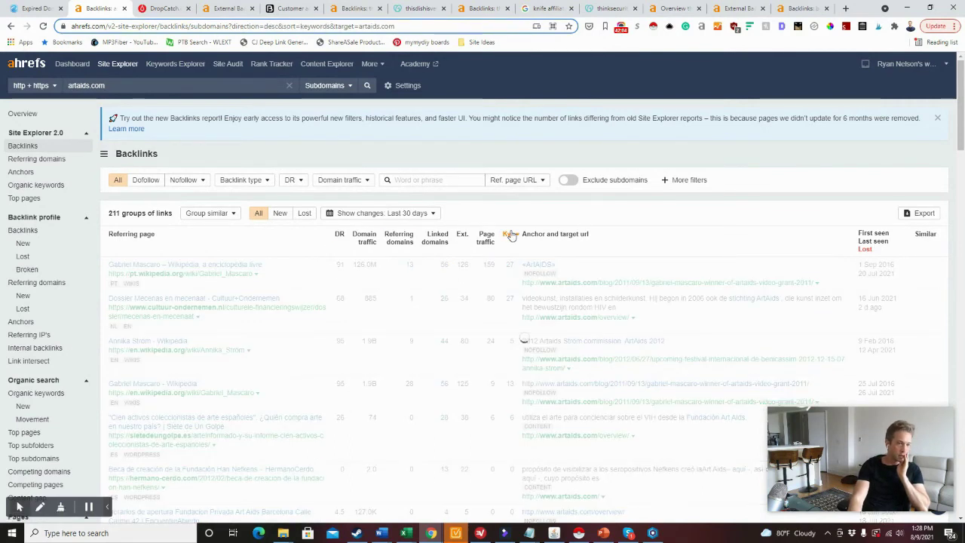
scroll(534, 355, down, 3)
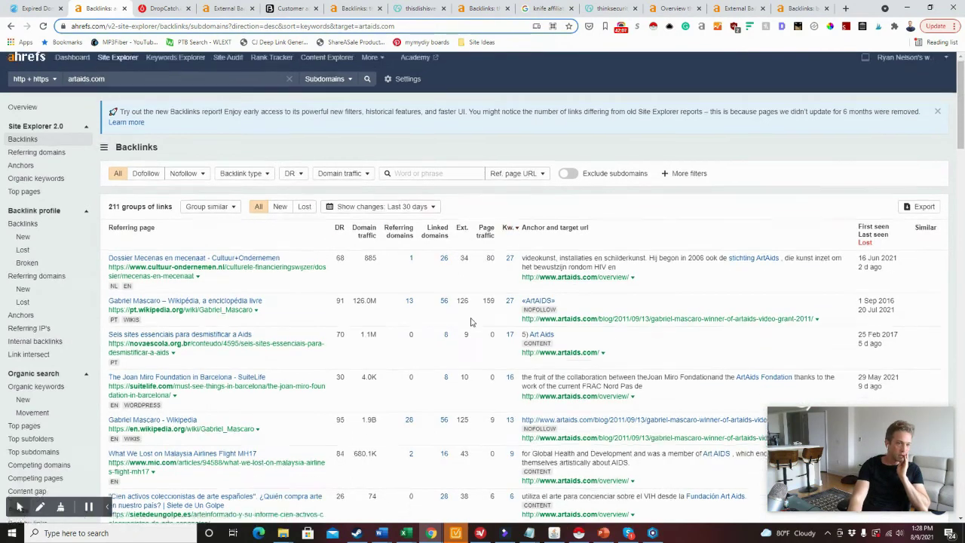
scroll(534, 354, down, 1)
scroll(166, 279, up, 5)
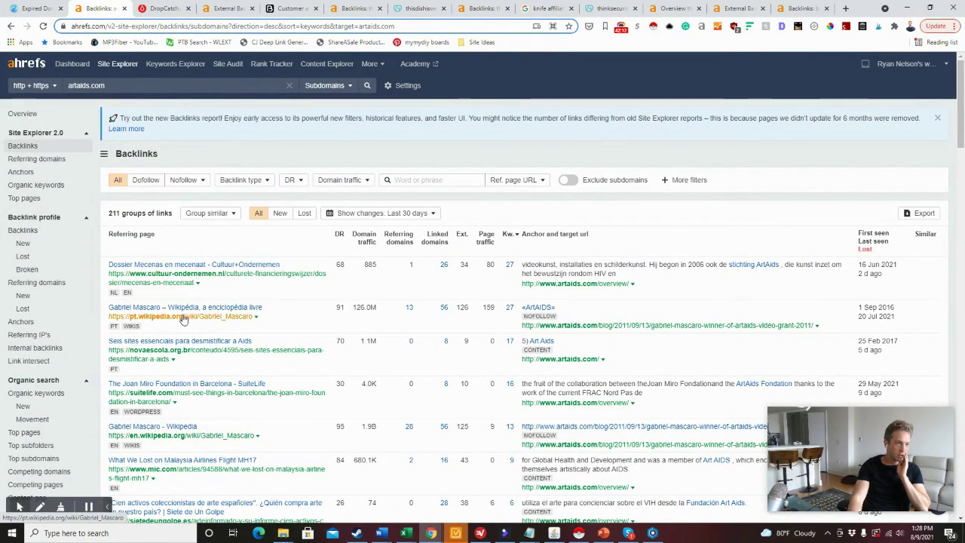
Step: Look through the sorted artaids.com referring pages and their anchors and target URLs, and open the domain's Anchors report
scroll(539, 241, down, 2)
scroll(539, 240, down, 5)
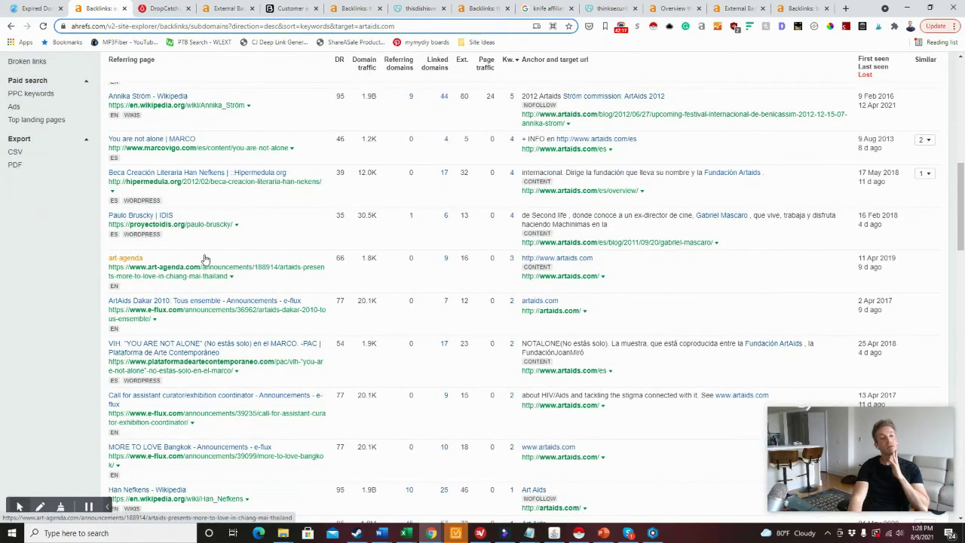
scroll(319, 376, down, 9)
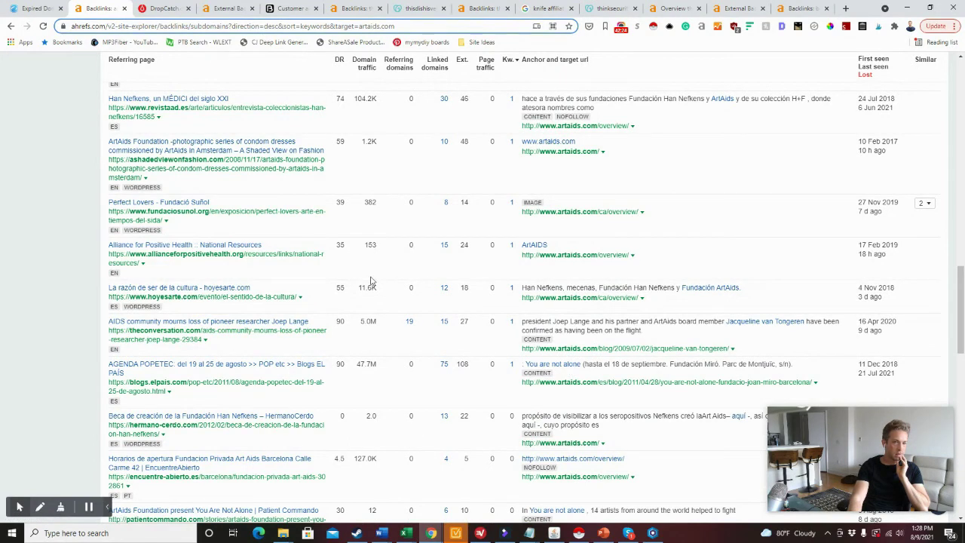
scroll(370, 280, up, 10)
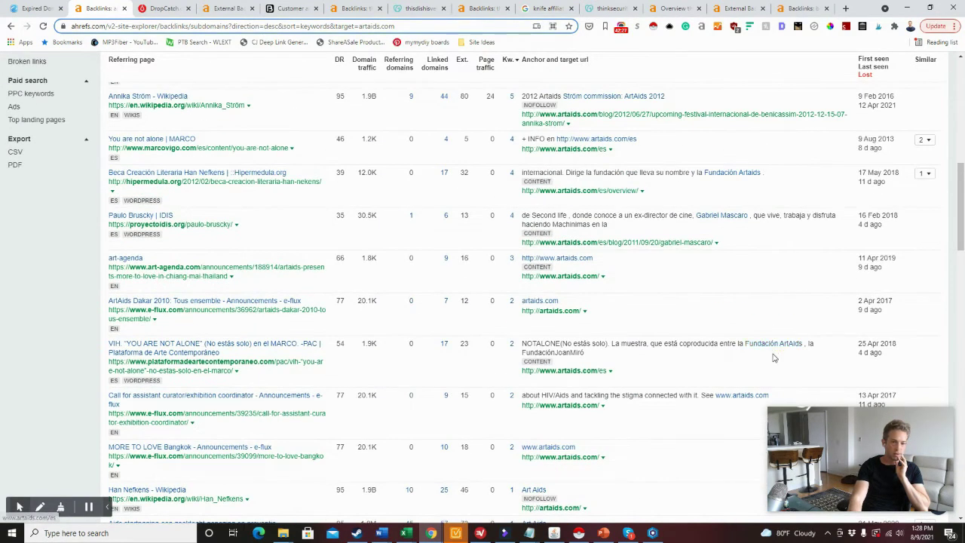
scroll(729, 370, up, 3)
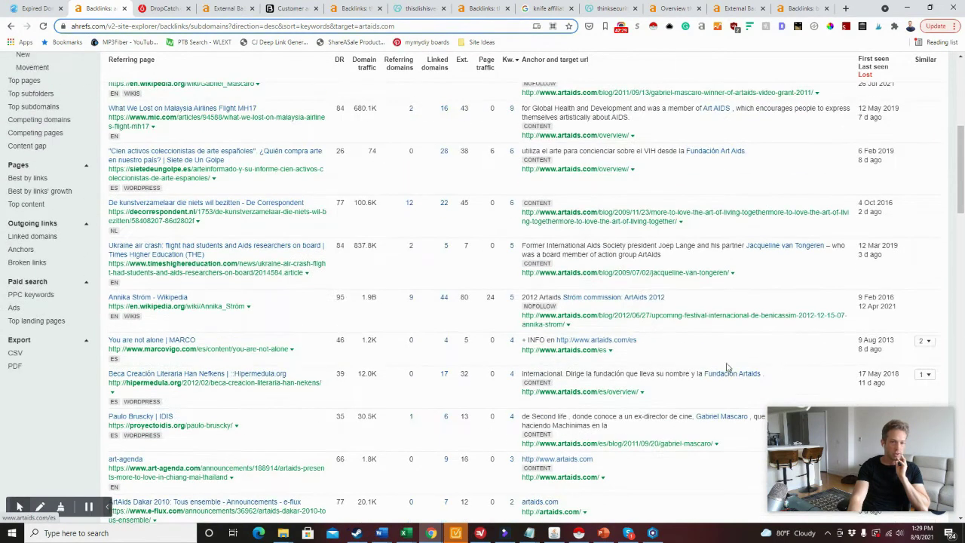
scroll(709, 354, up, 2)
scroll(700, 276, up, 3)
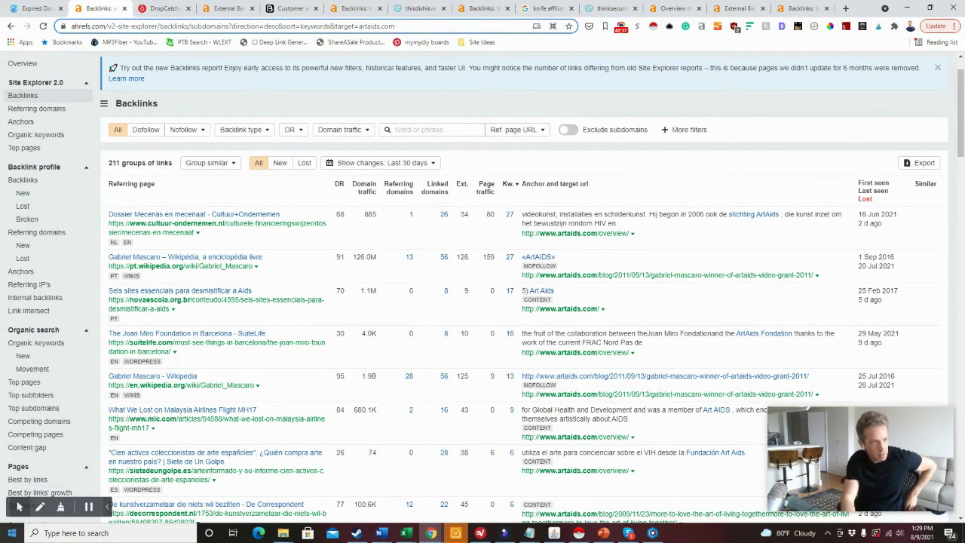
click(26, 125)
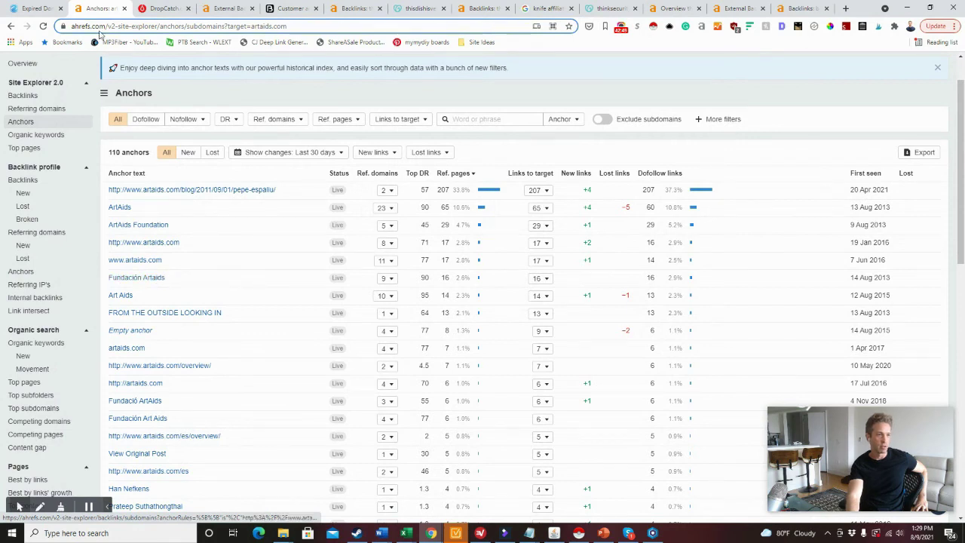
Step: Return to SpamZilla and check the remaining page 4 candidates, including usedtiresbrowardcounty.com, theotherpeopleindia.com and givepuppylove.com
click(34, 9)
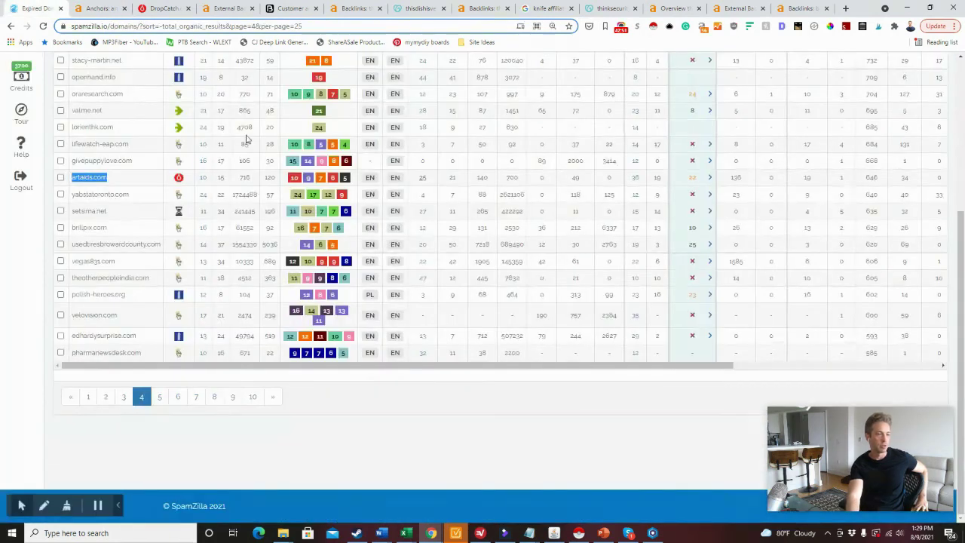
double_click(140, 245)
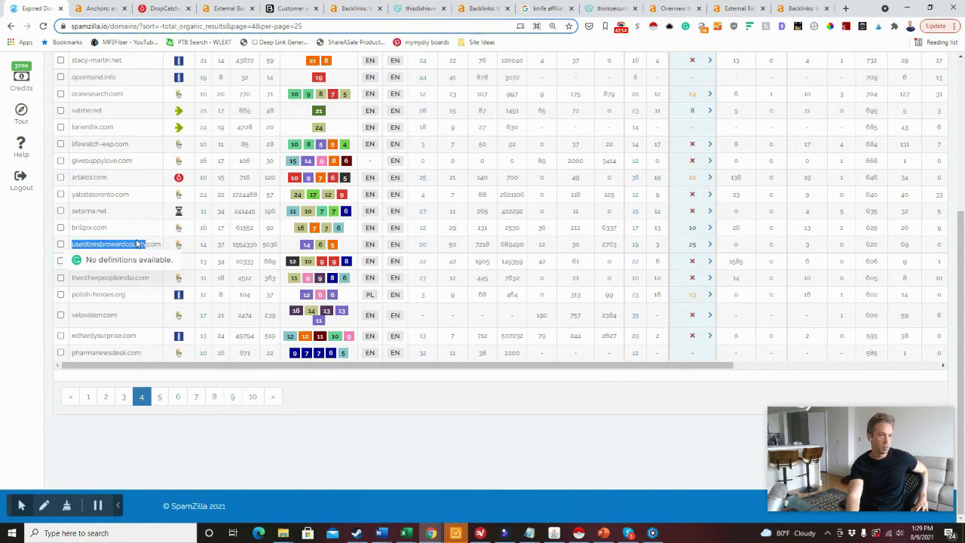
click(23, 230)
double_click(89, 276)
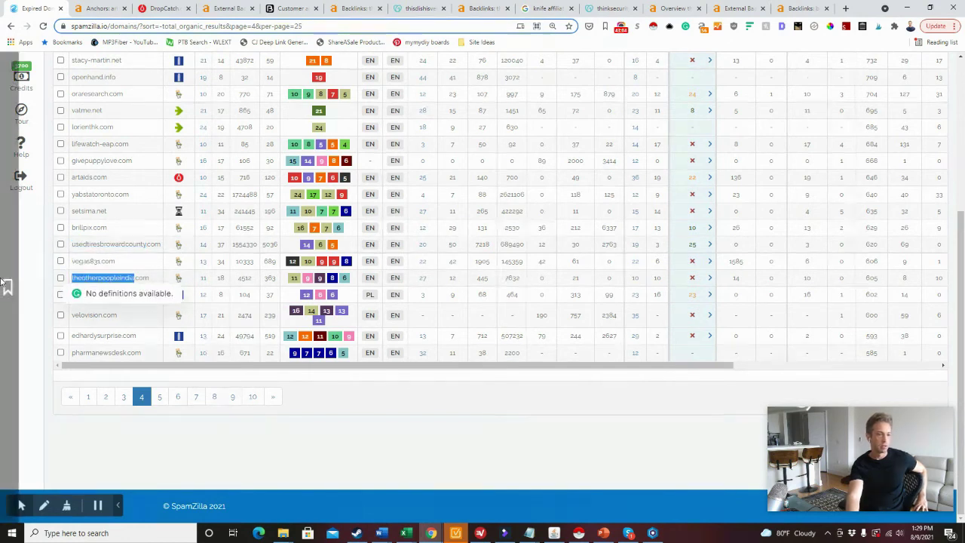
click(23, 283)
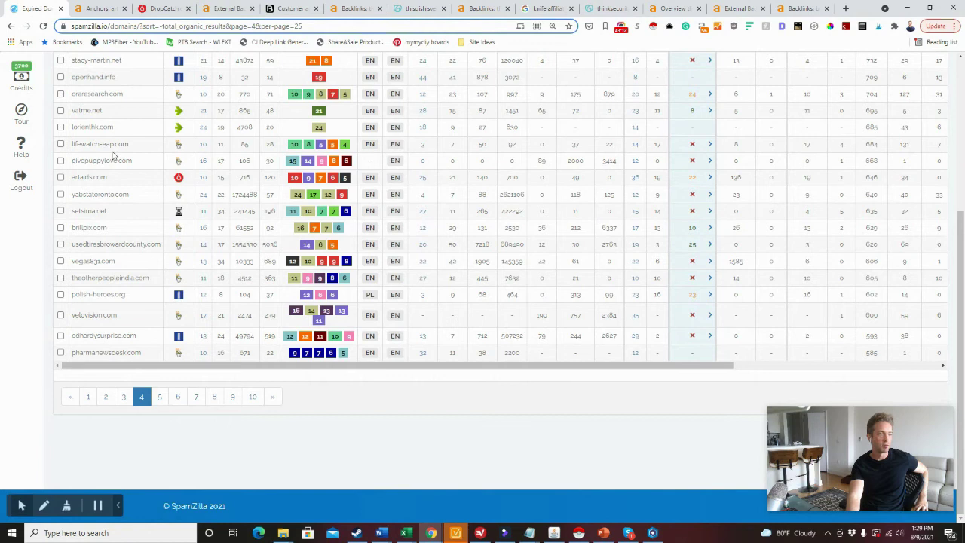
click(710, 162)
click(710, 162)
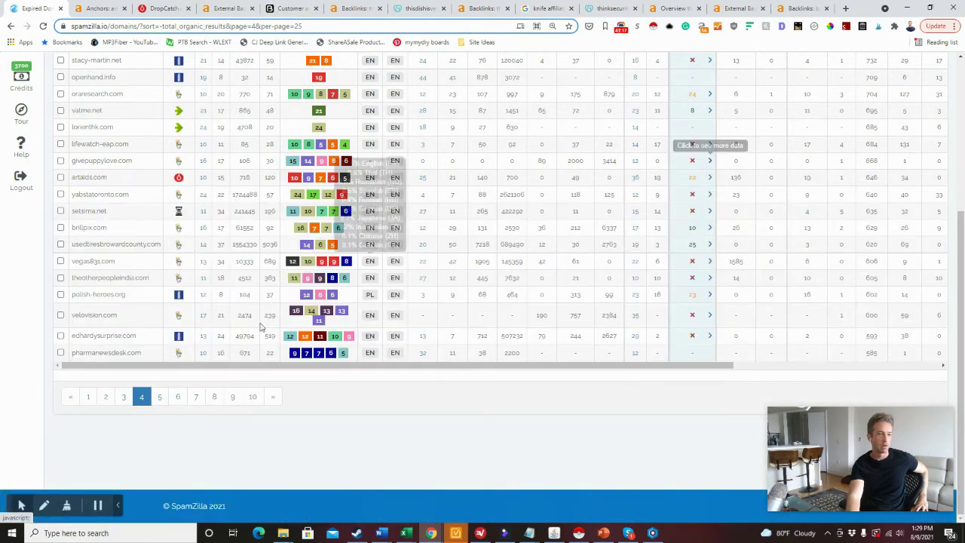
Step: Open page 5 of the expired domains list and scan it for promising names such as chronicprostatitis.com
click(160, 396)
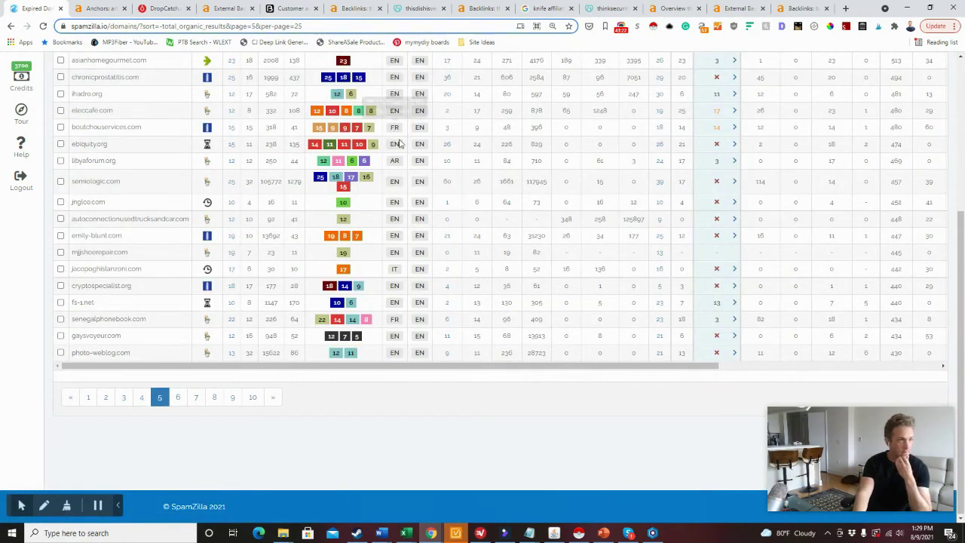
scroll(494, 154, up, 3)
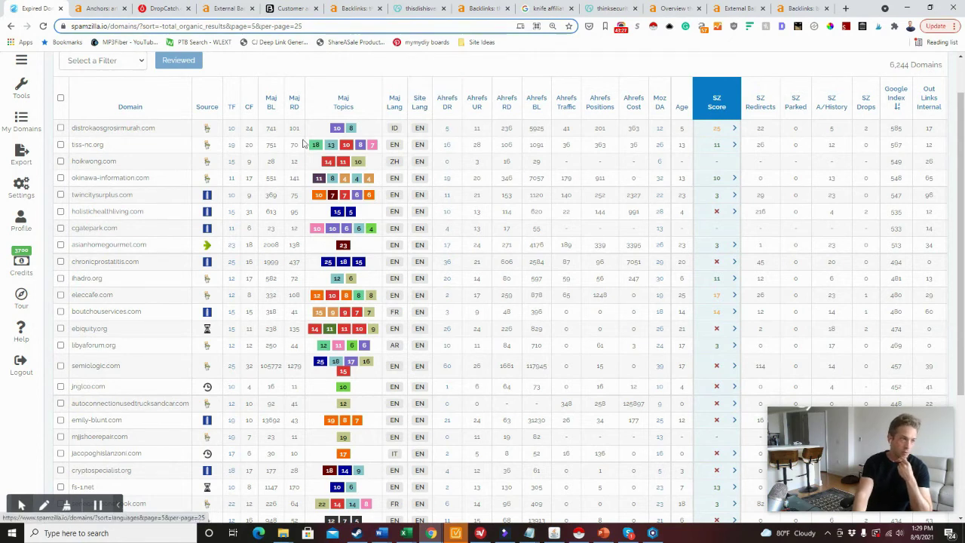
double_click(121, 261)
click(172, 265)
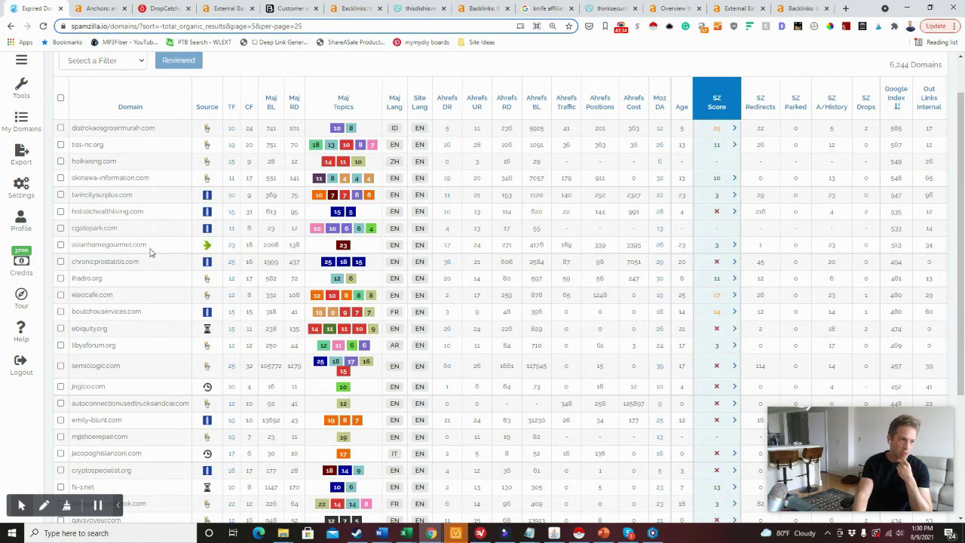
Step: Review asianhomegourmet.com's metrics, expand its details to examine the archive snapshots and spam summary, and collapse them
drag(150, 250, 75, 246)
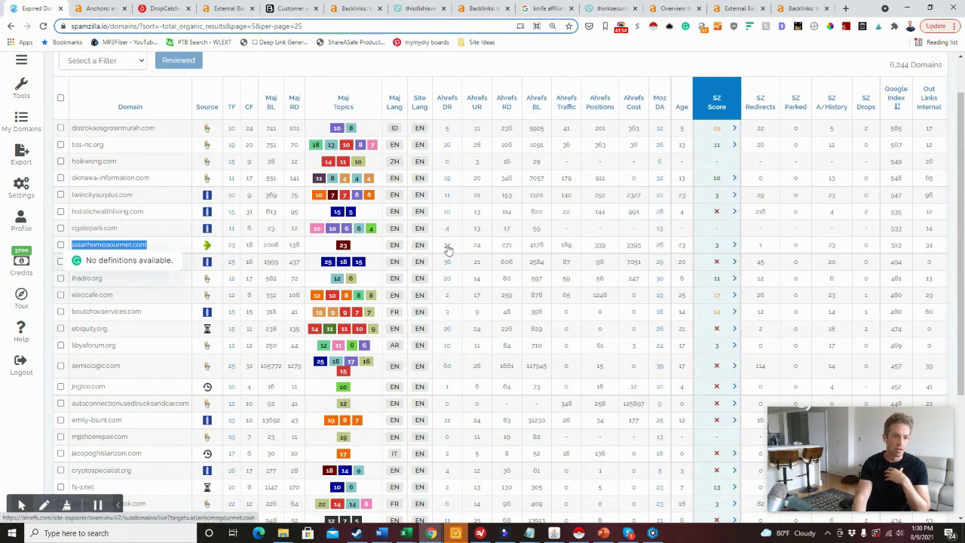
click(734, 244)
scroll(641, 282, down, 1)
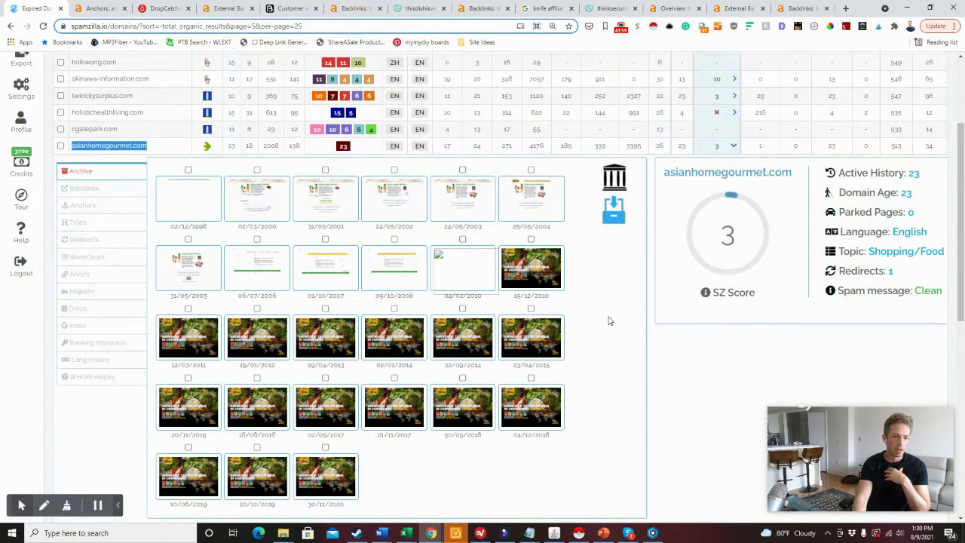
mouse_move(514, 268)
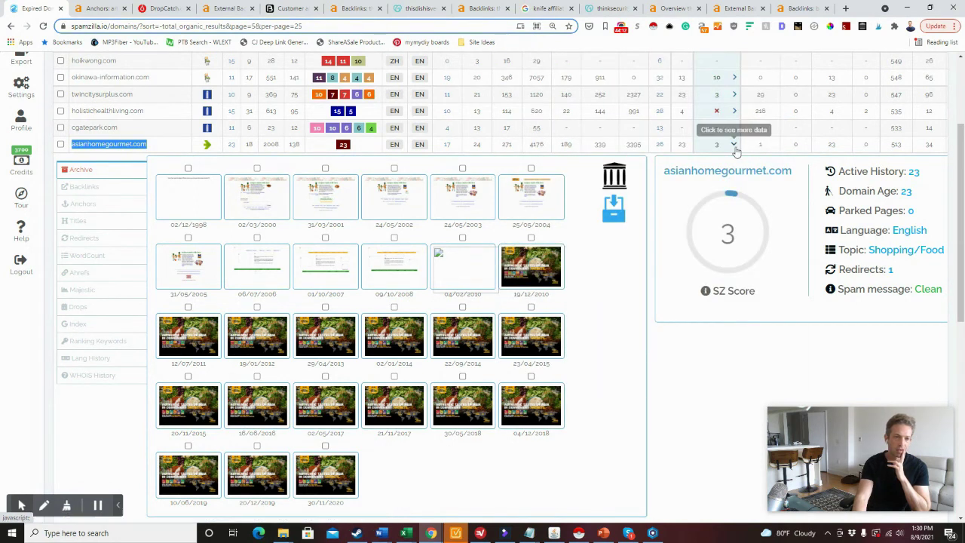
click(736, 149)
Step: Pick out chronicprostatitis.com in the list and check its SZ Score spam flag
click(119, 161)
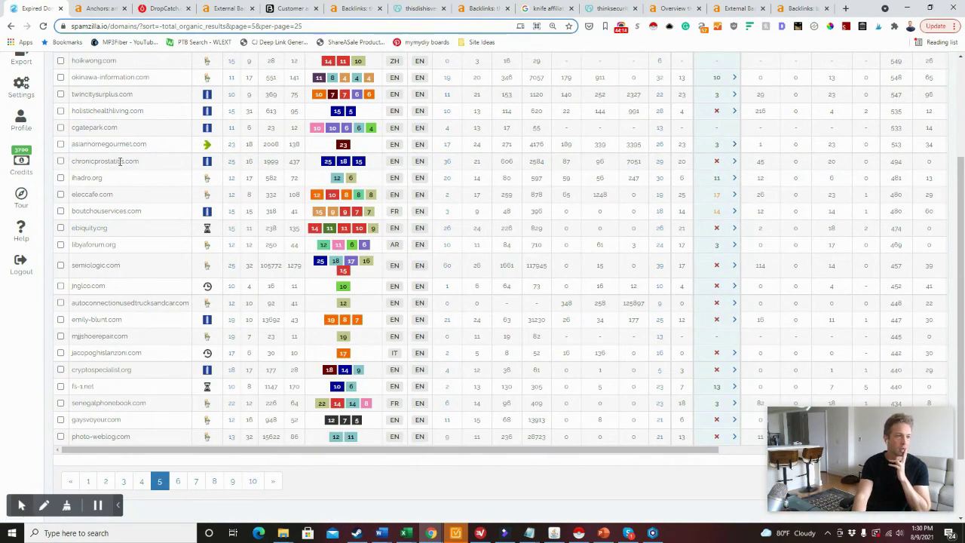
double_click(119, 161)
mouse_move(716, 166)
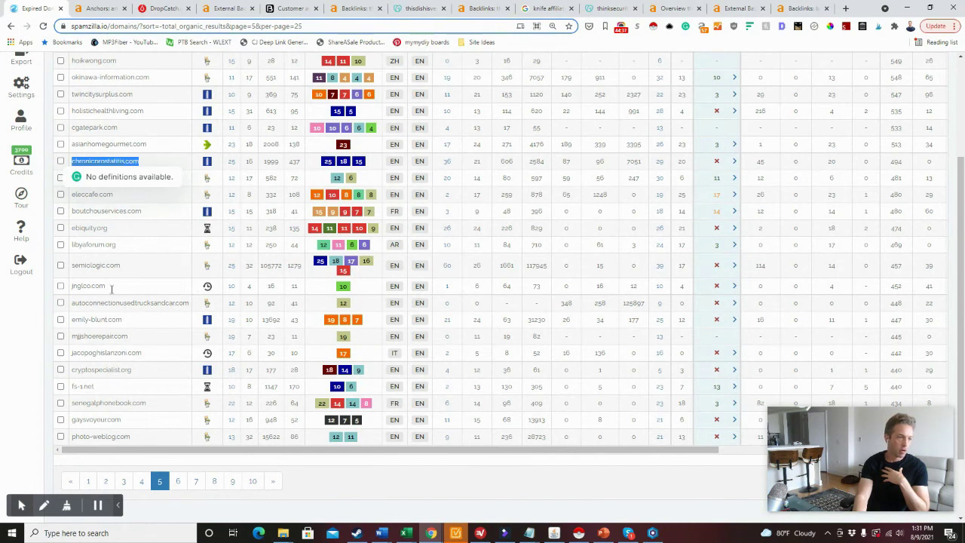
Step: Scan the remaining page 5 names, including mjjshoerepair.com, and expand fs-1.net to examine its archive snapshots and spam summary before collapsing it
drag(149, 340, 71, 336)
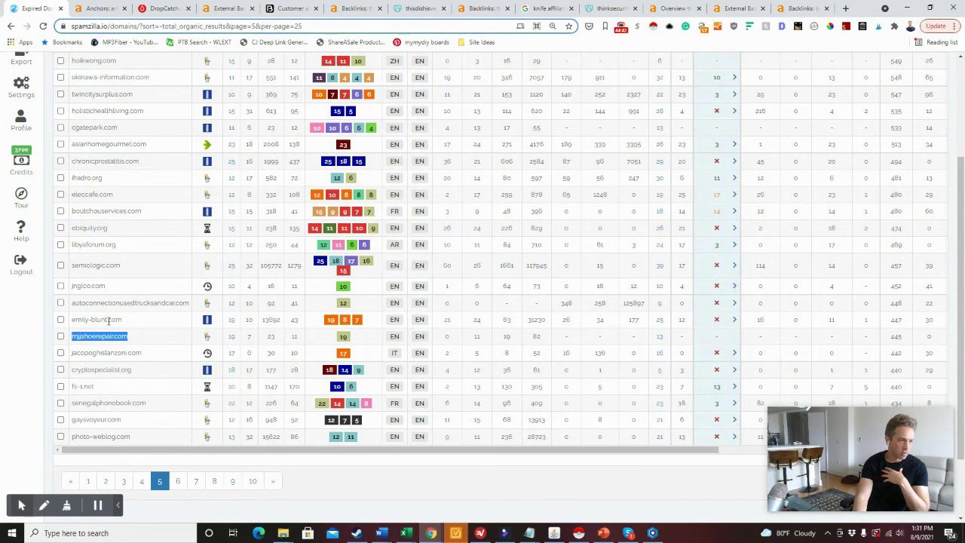
double_click(131, 354)
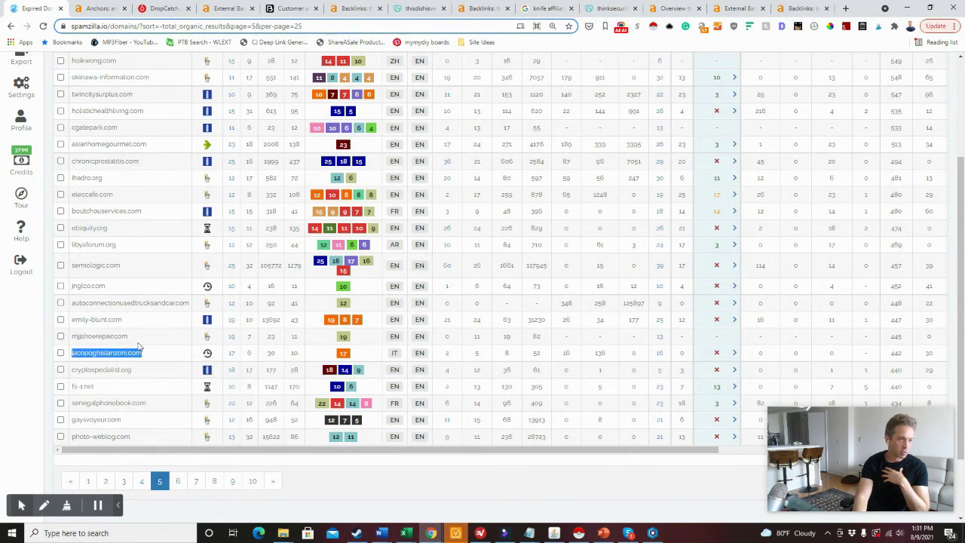
drag(95, 386, 74, 388)
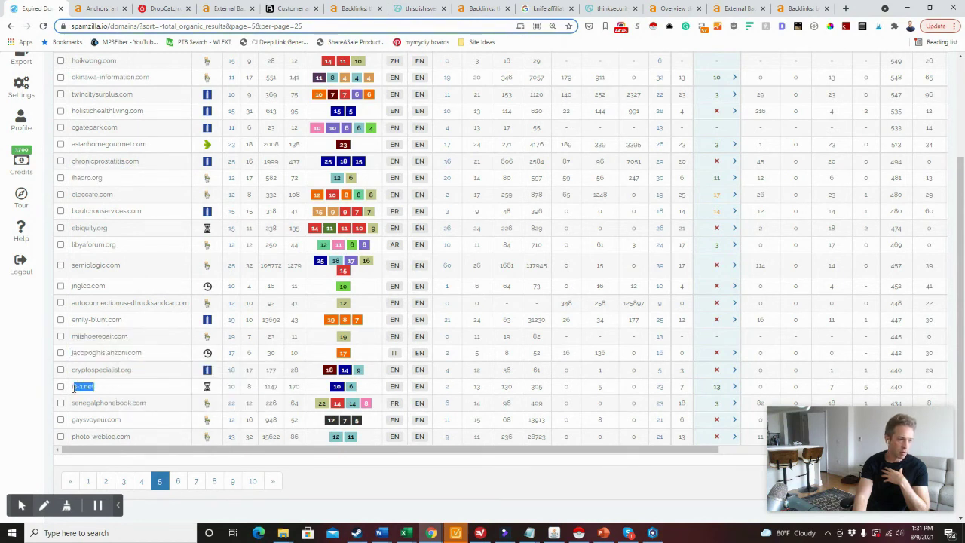
click(733, 388)
scroll(528, 316, down, 3)
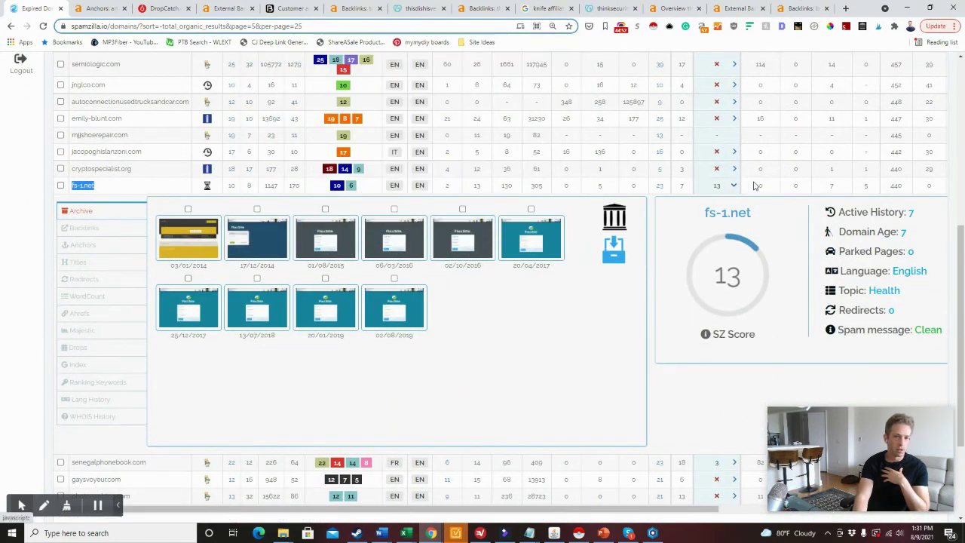
click(735, 186)
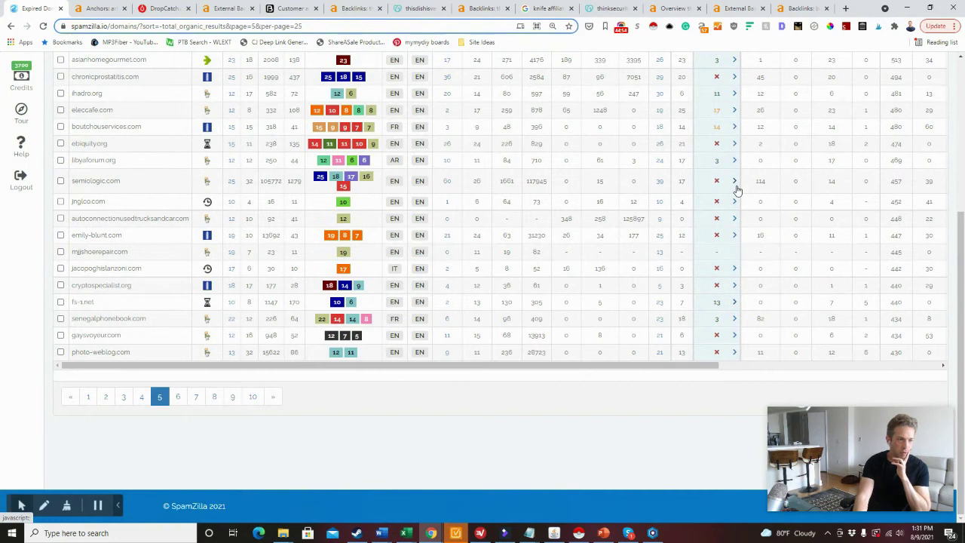
Step: Check cryptospecialist.org's SZ Score flag and review its NameSilo auction price, and close the auction page
double_click(118, 285)
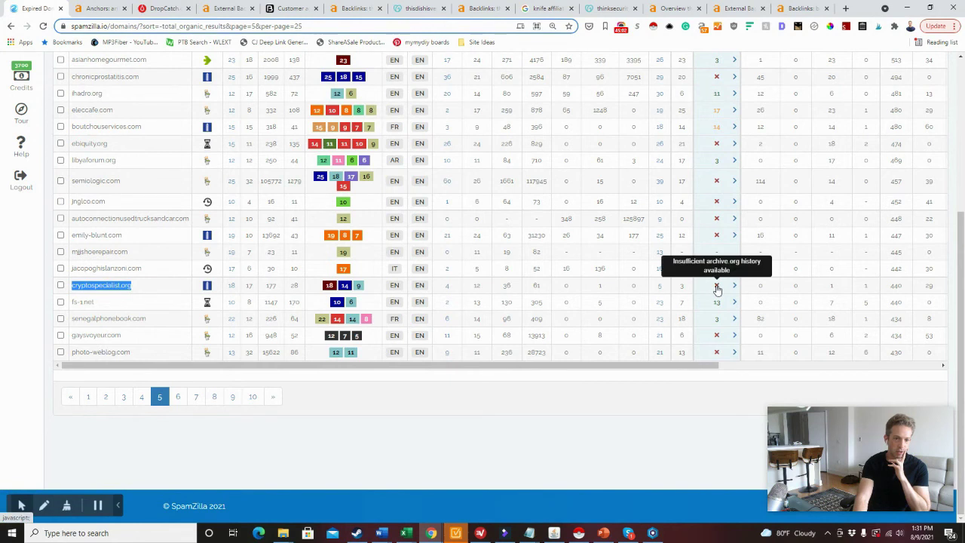
click(207, 287)
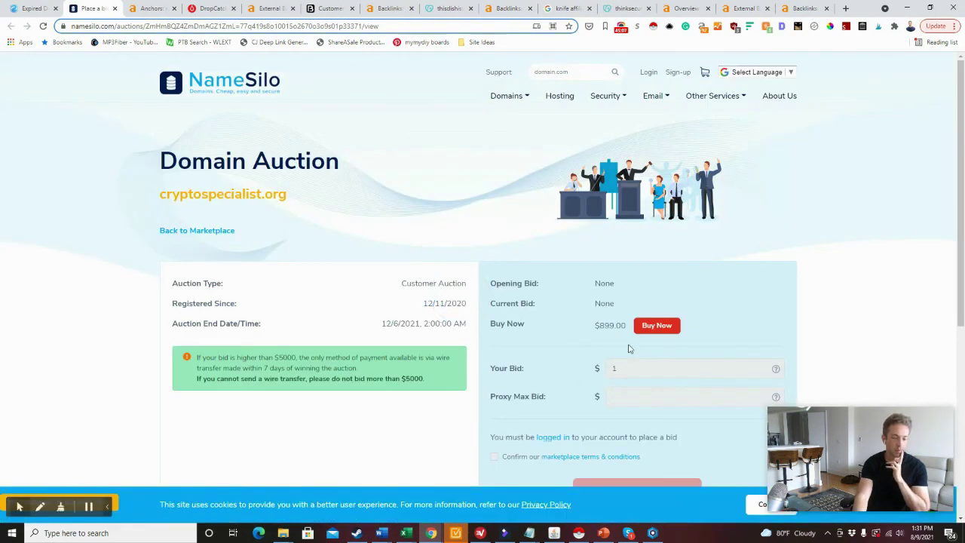
triple_click(191, 195)
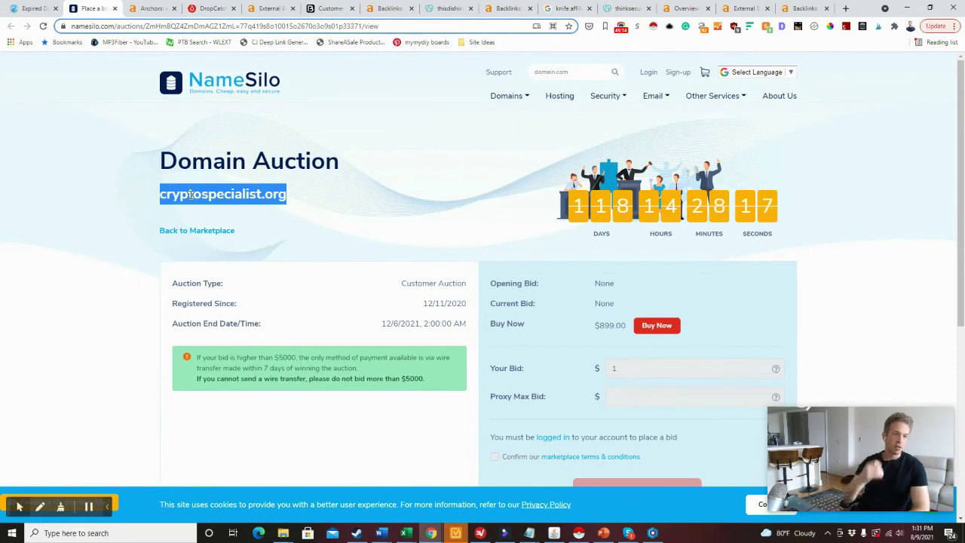
click(114, 8)
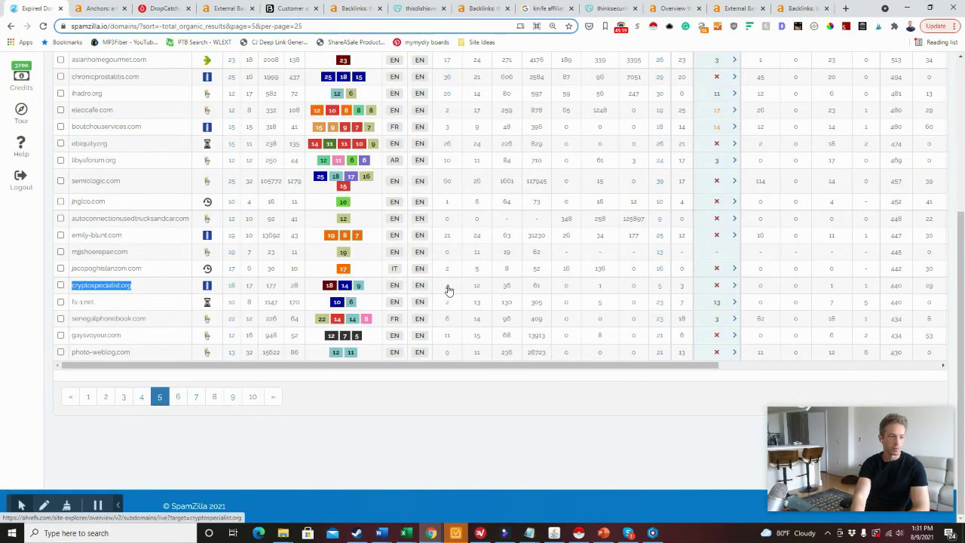
Step: Sort the expired domains list by SZ Score, lowest first
scroll(448, 290, up, 3)
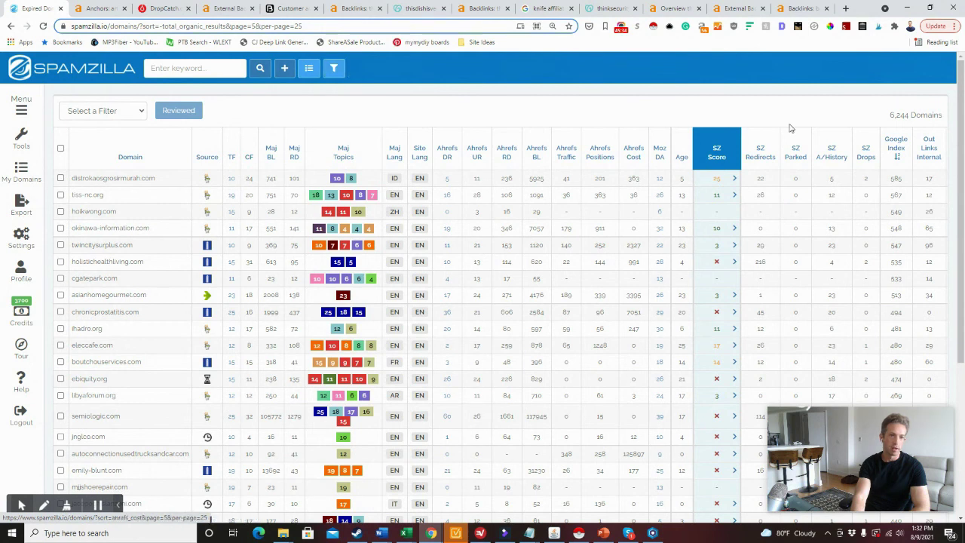
scroll(907, 183, down, 2)
scroll(907, 183, up, 2)
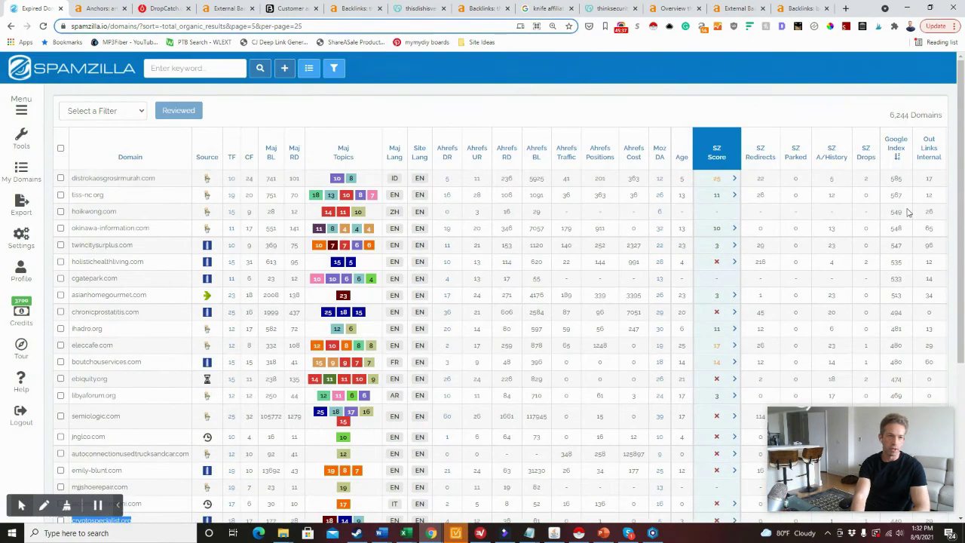
click(720, 154)
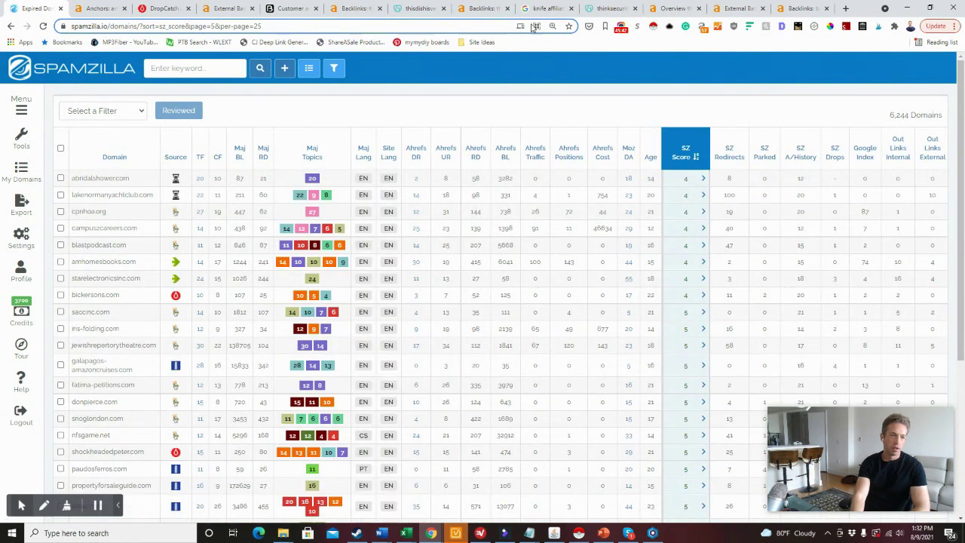
Step: Set the minimum Ahrefs DR to 16 in the domain filters and apply the filter
click(335, 68)
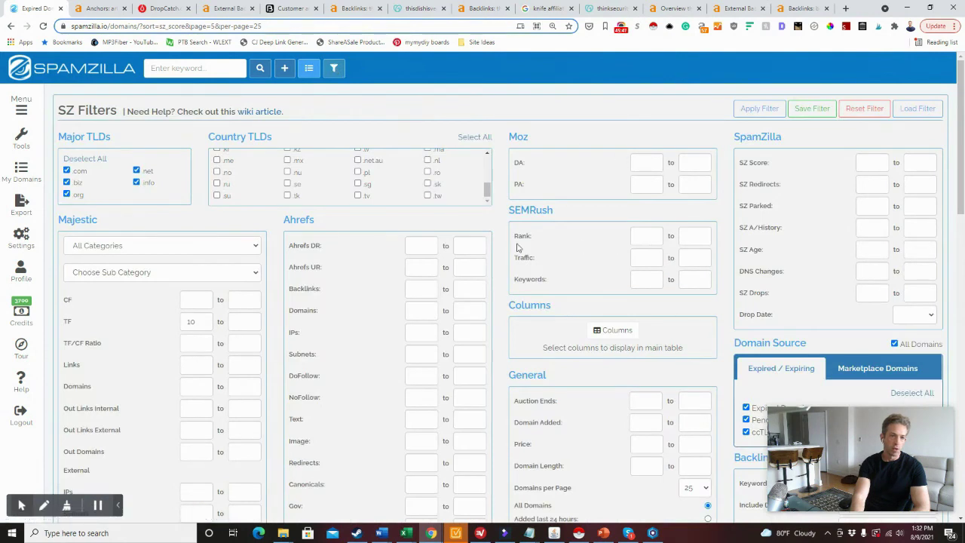
click(420, 247)
text(15)
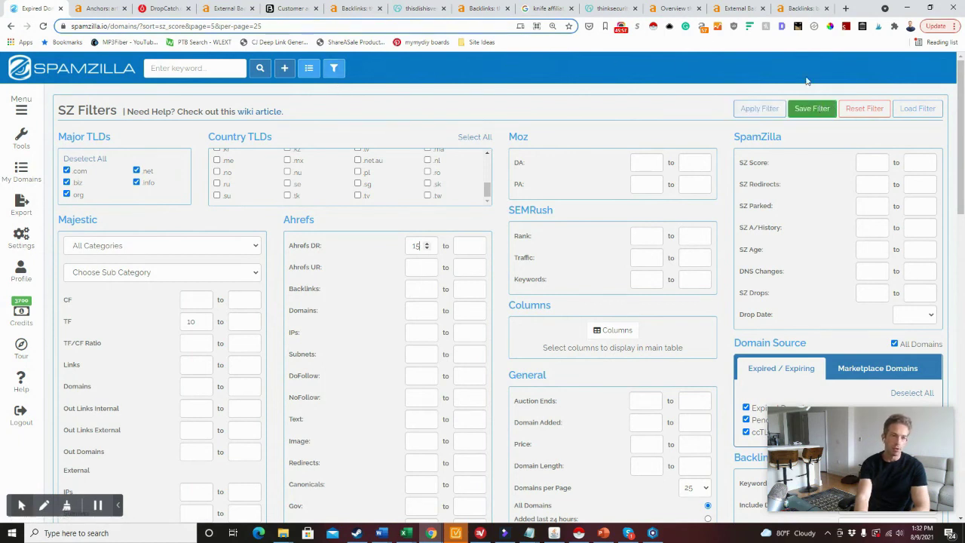
click(764, 111)
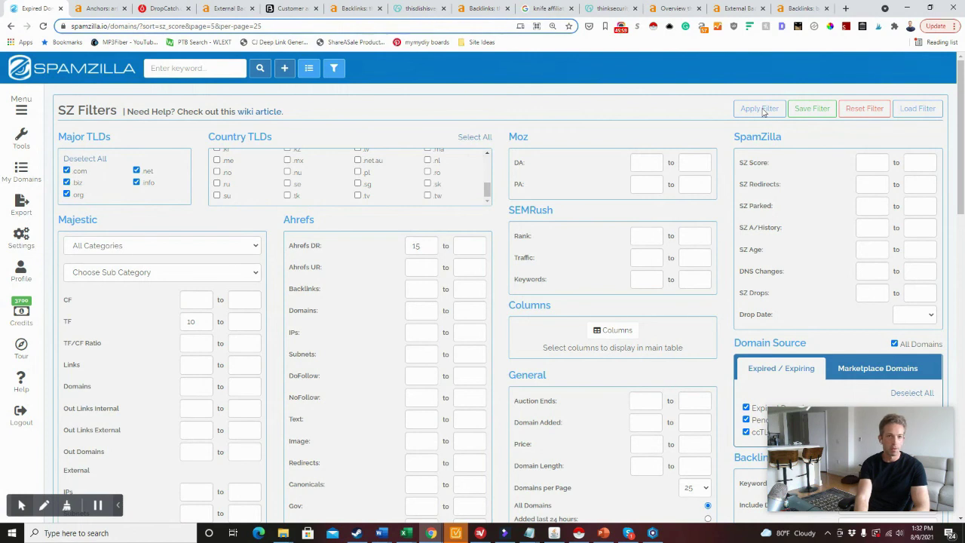
scroll(715, 254, down, 10)
scroll(414, 248, up, 10)
click(427, 243)
click(748, 114)
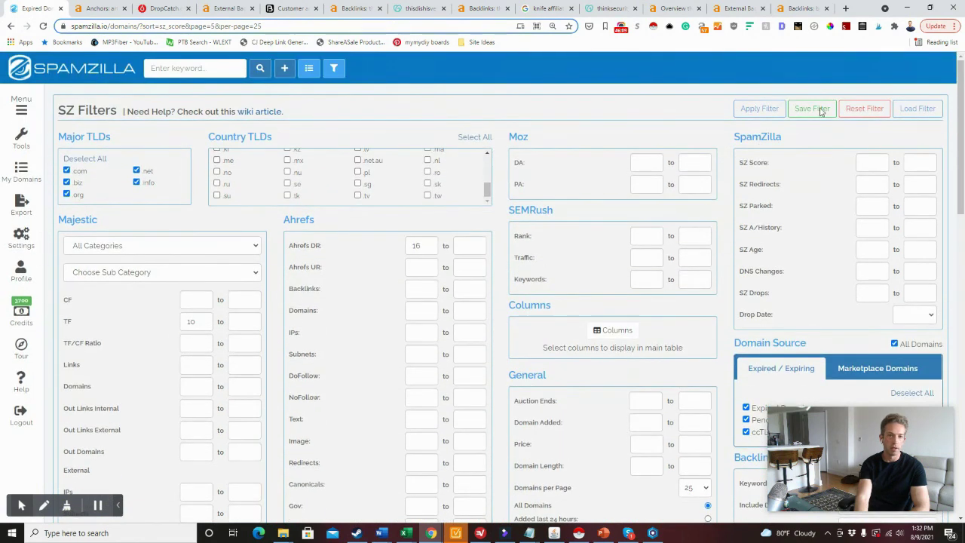
click(765, 109)
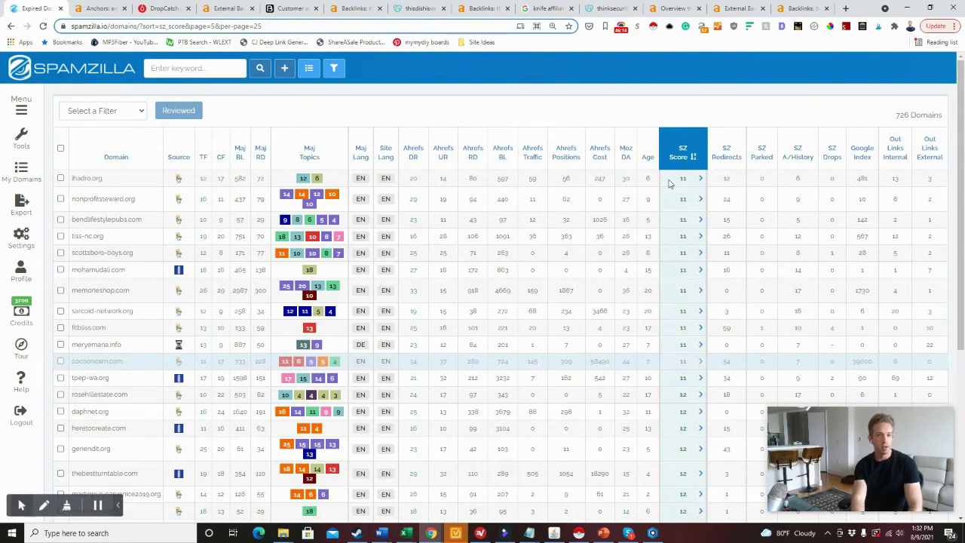
Step: Go to page 1 of the filtered domain list and view it from its first entries
scroll(543, 301, down, 4)
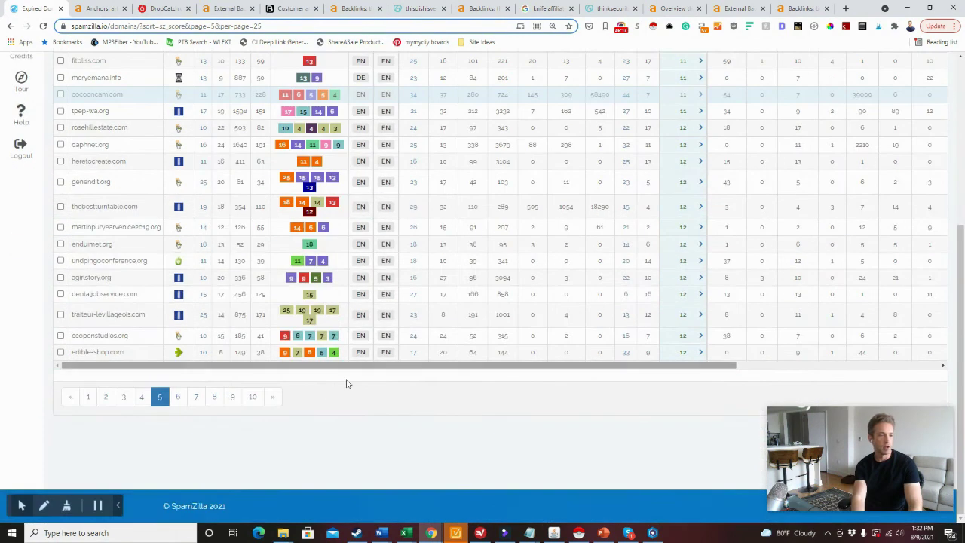
click(89, 398)
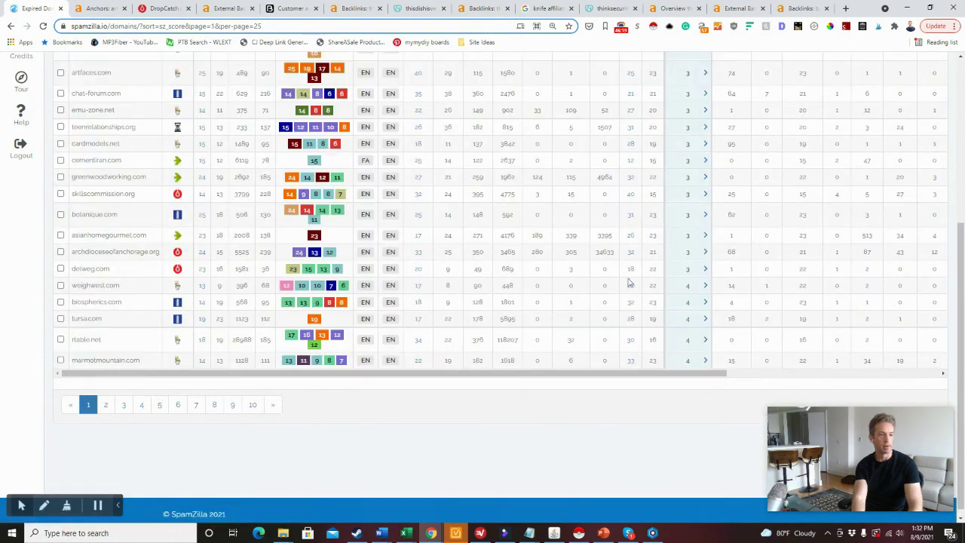
scroll(629, 280, up, 5)
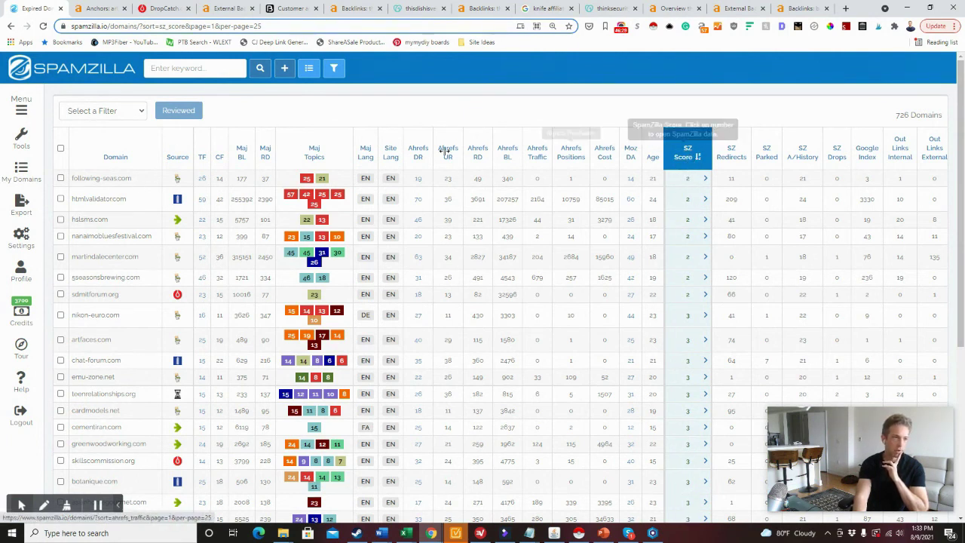
Step: Scan page 1 for promising names, considering following-seas.com, martindalecenter.com, nikon-euro.com, greenwoodworking.com and asianhomegourmet.com
triple_click(128, 178)
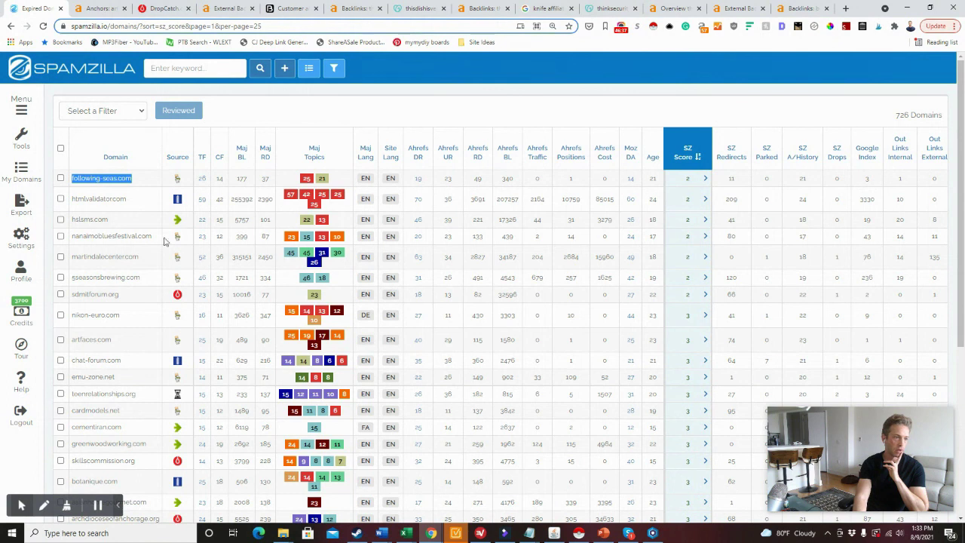
triple_click(128, 258)
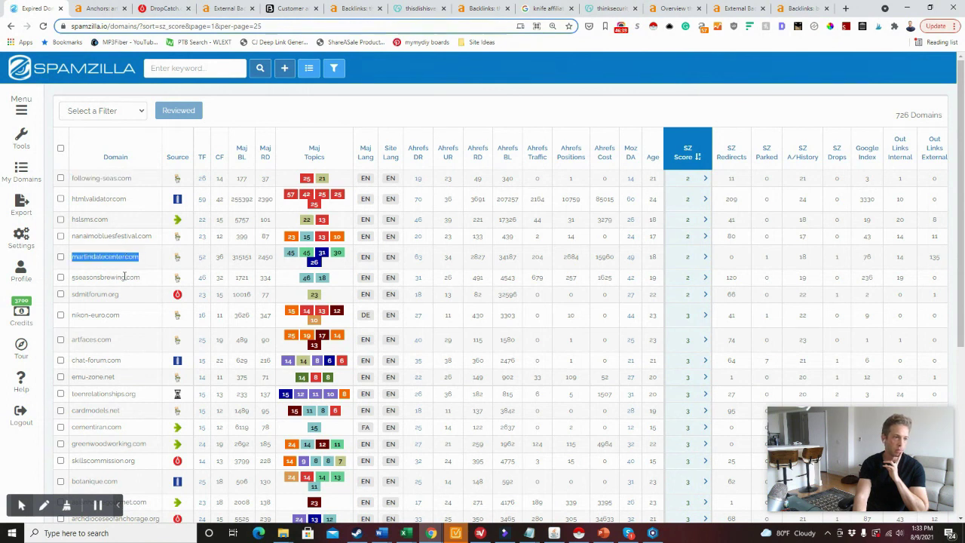
double_click(82, 314)
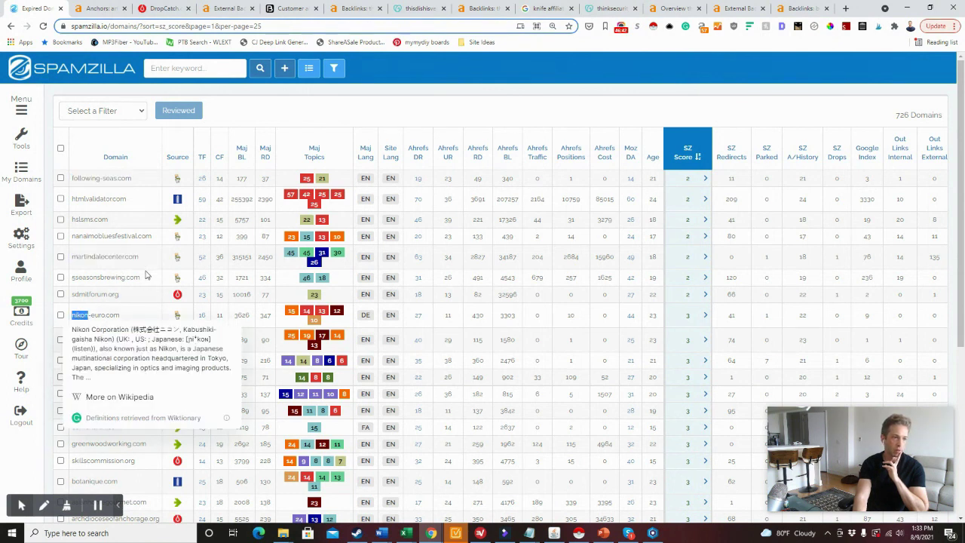
scroll(139, 264, down, 1)
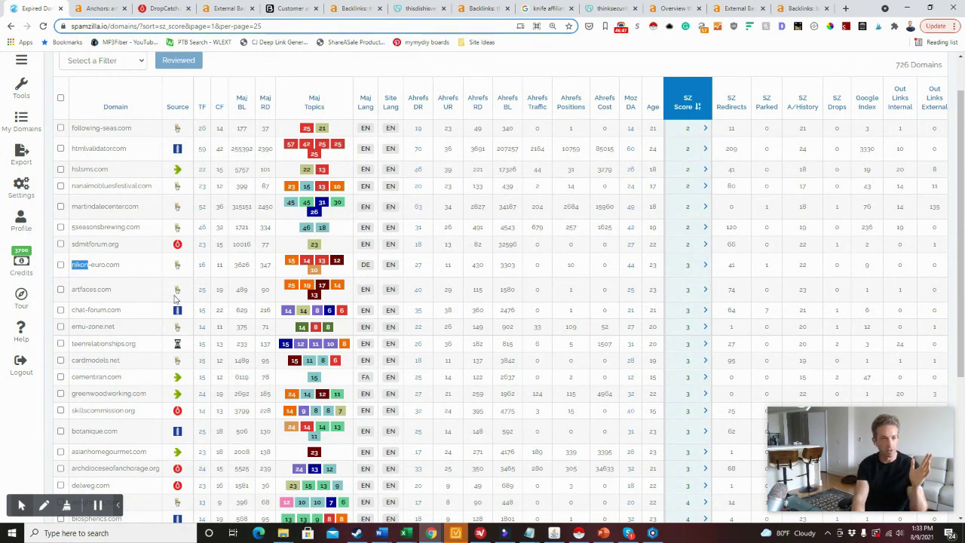
double_click(118, 393)
scroll(136, 294, down, 2)
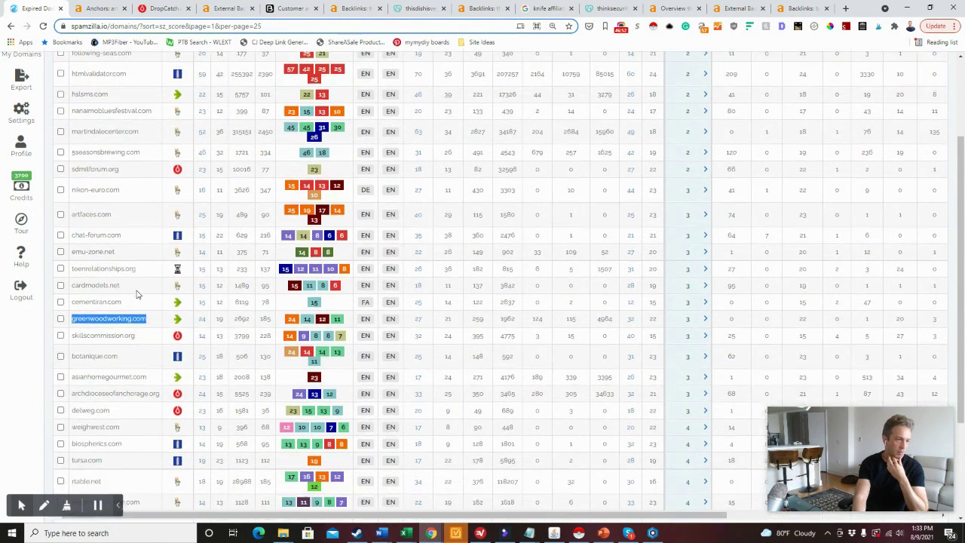
double_click(117, 353)
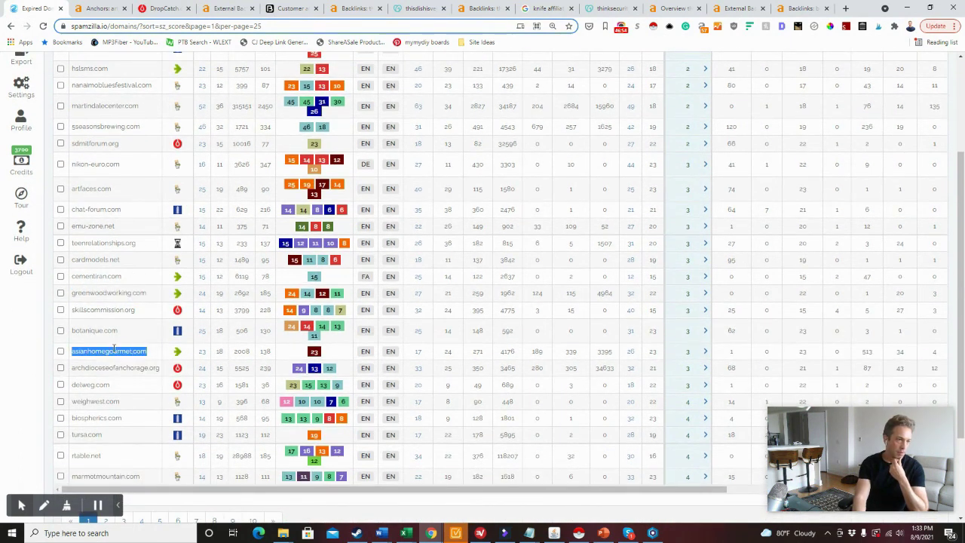
scroll(349, 238, up, 3)
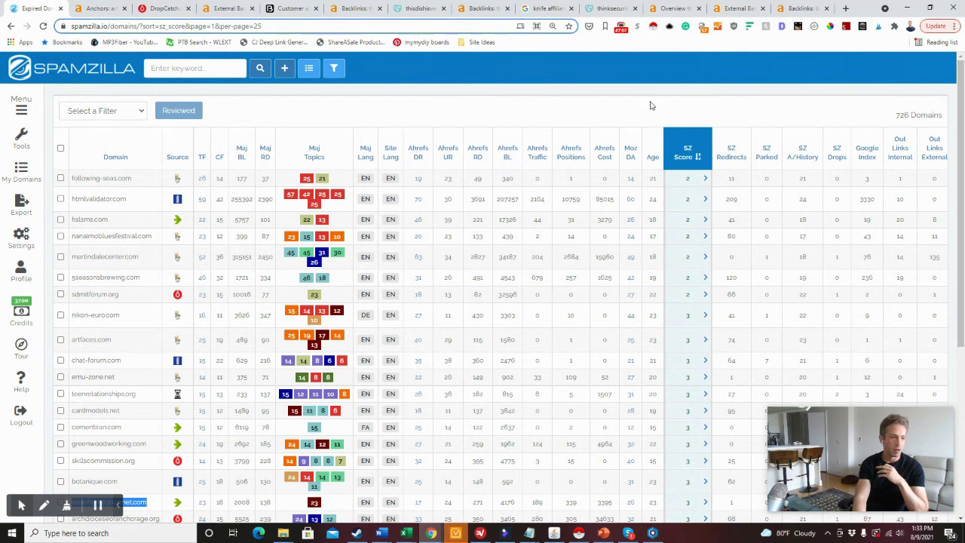
click(621, 28)
click(578, 112)
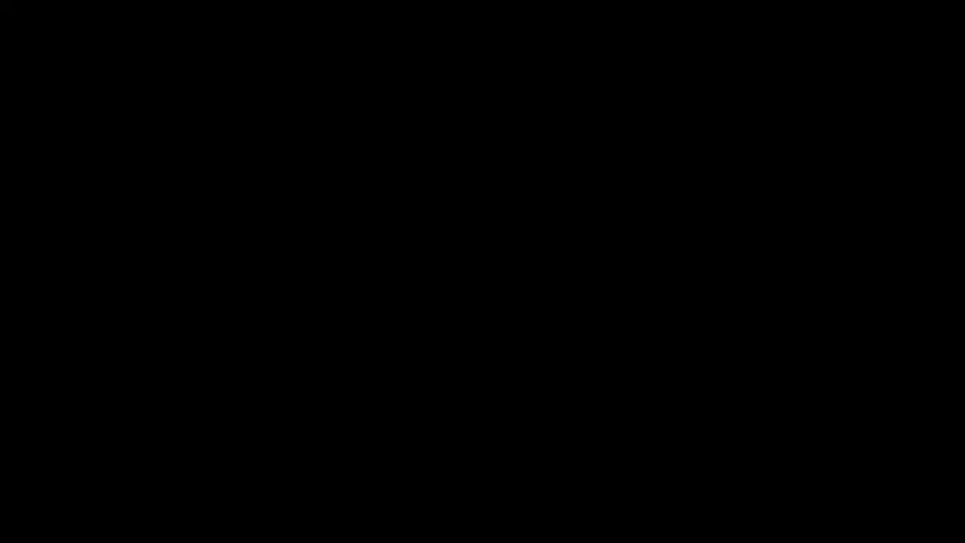